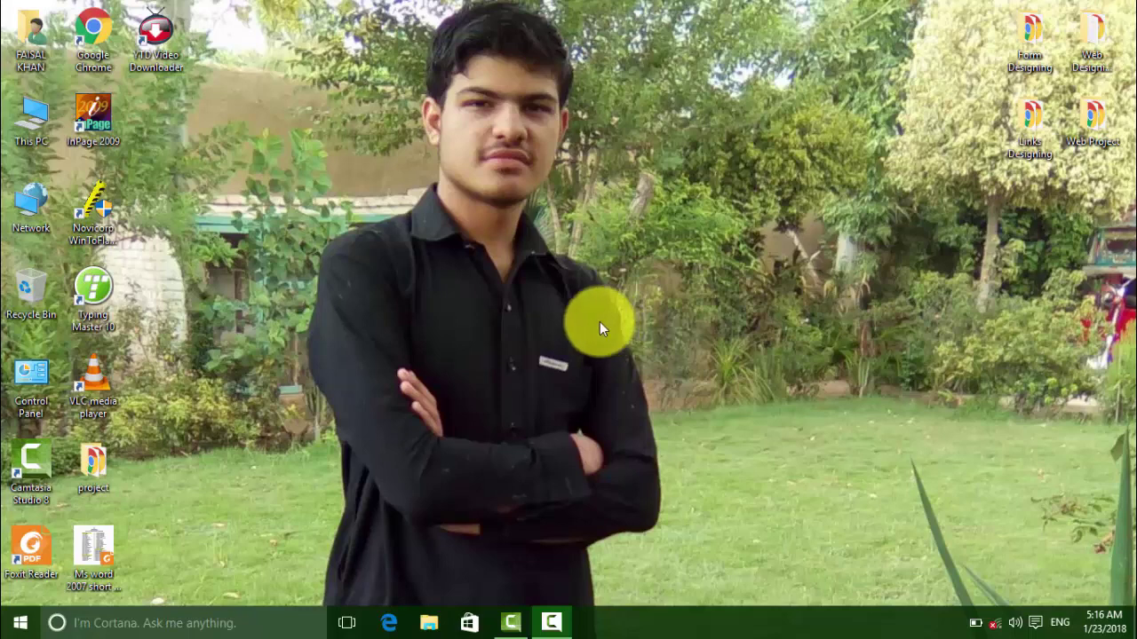
# Refresh the desktop several times from its right-click menu.
pyautogui.rightClick(493, 257)
pyautogui.click(540, 306)
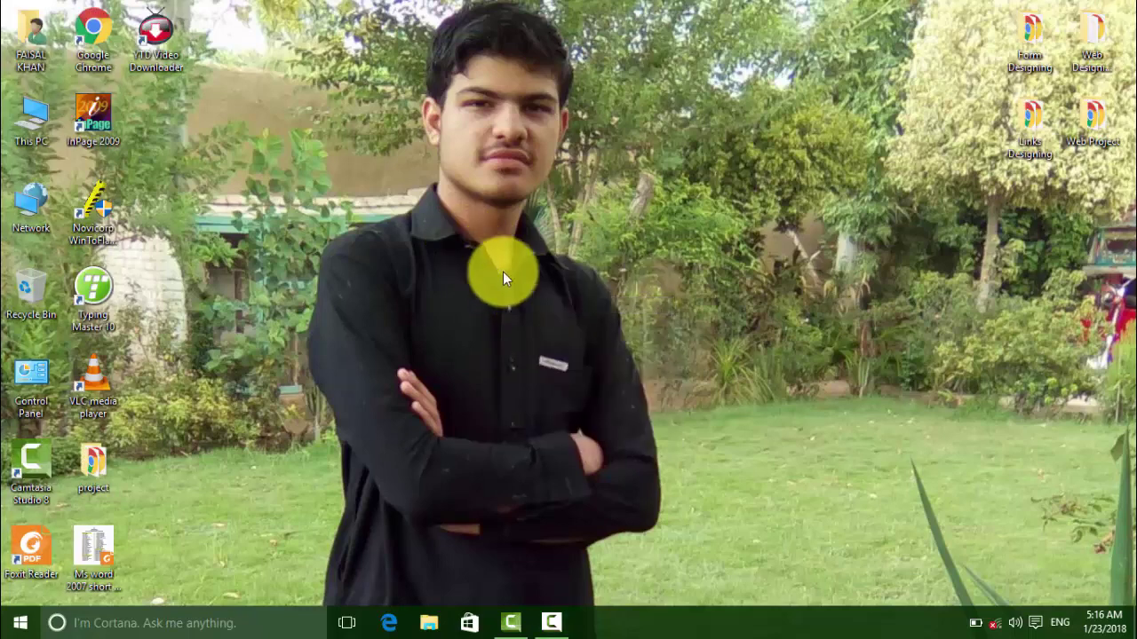
pyautogui.rightClick(501, 259)
pyautogui.click(535, 303)
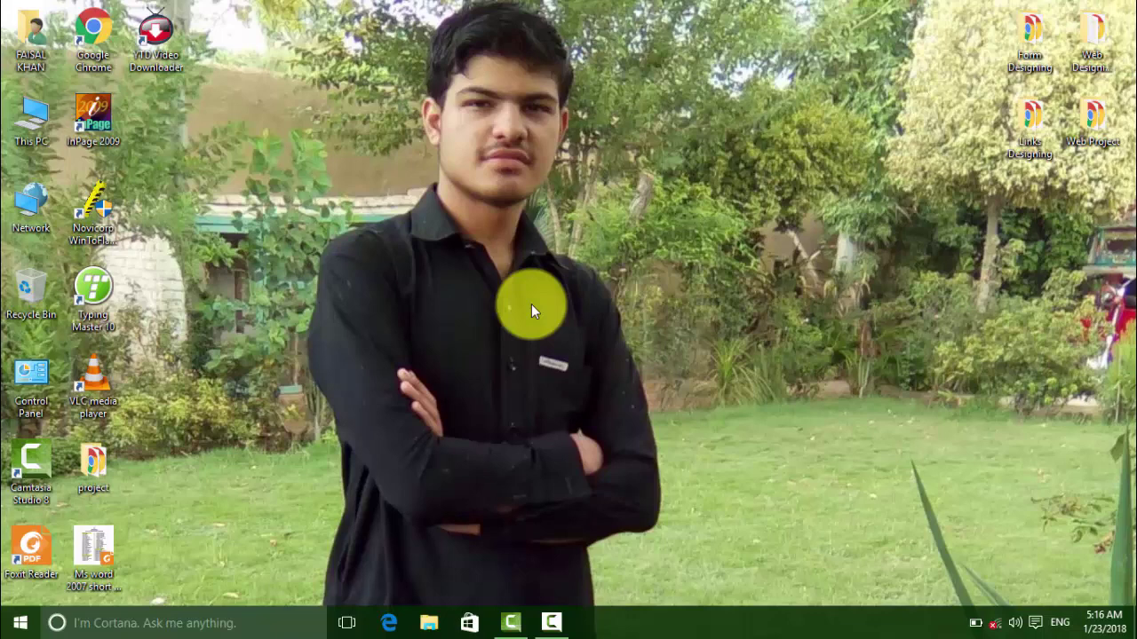
pyautogui.rightClick(541, 179)
pyautogui.click(593, 234)
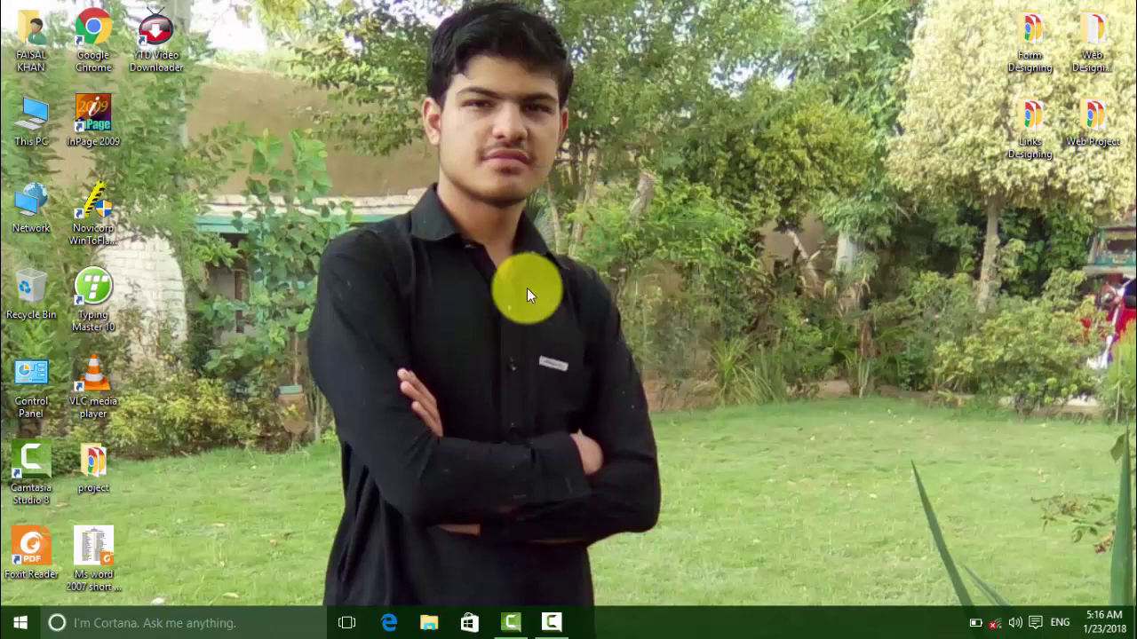
# Launch Excel via Win+R, start a blank workbook and zoom the grid to 140%.
pyautogui.press('super+r')
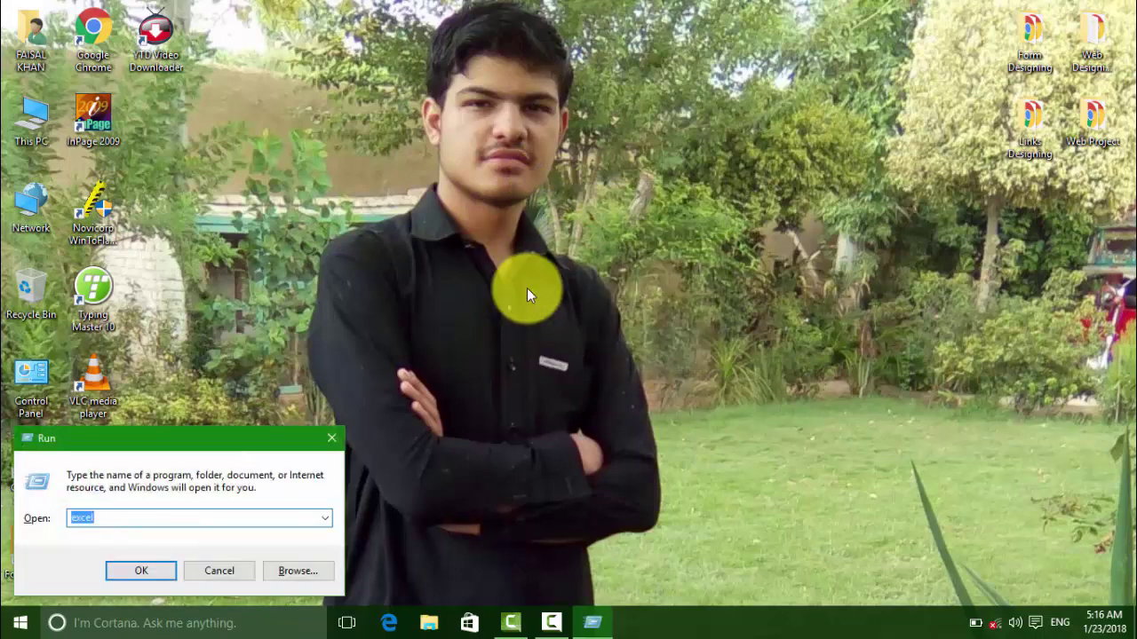
pyautogui.press('Return')
pyautogui.click(377, 262)
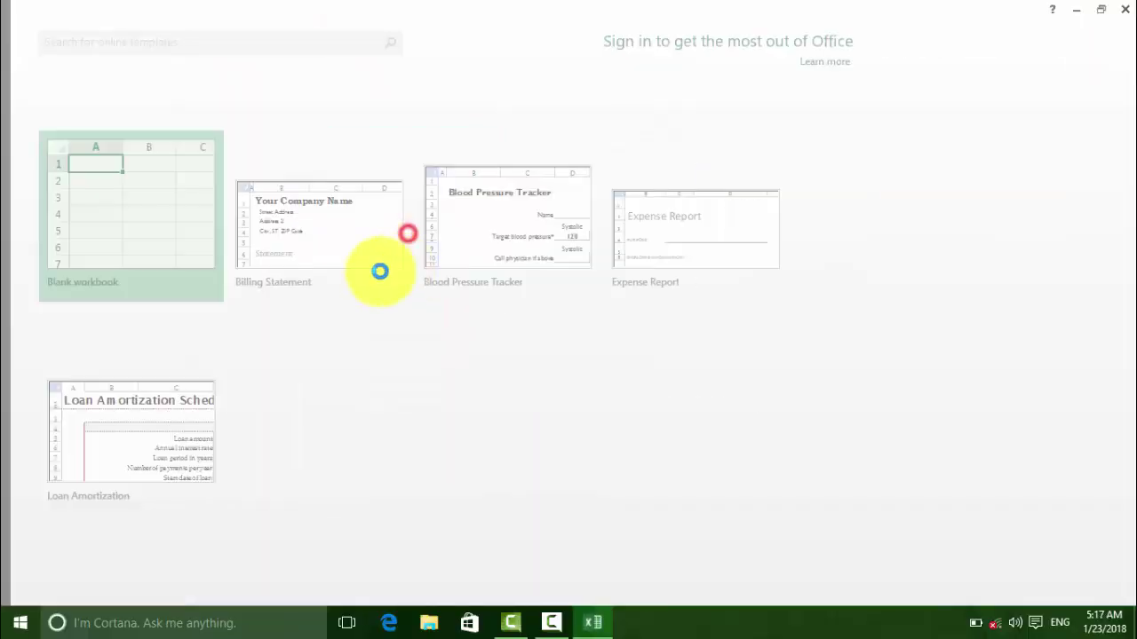
pyautogui.click(1091, 597)
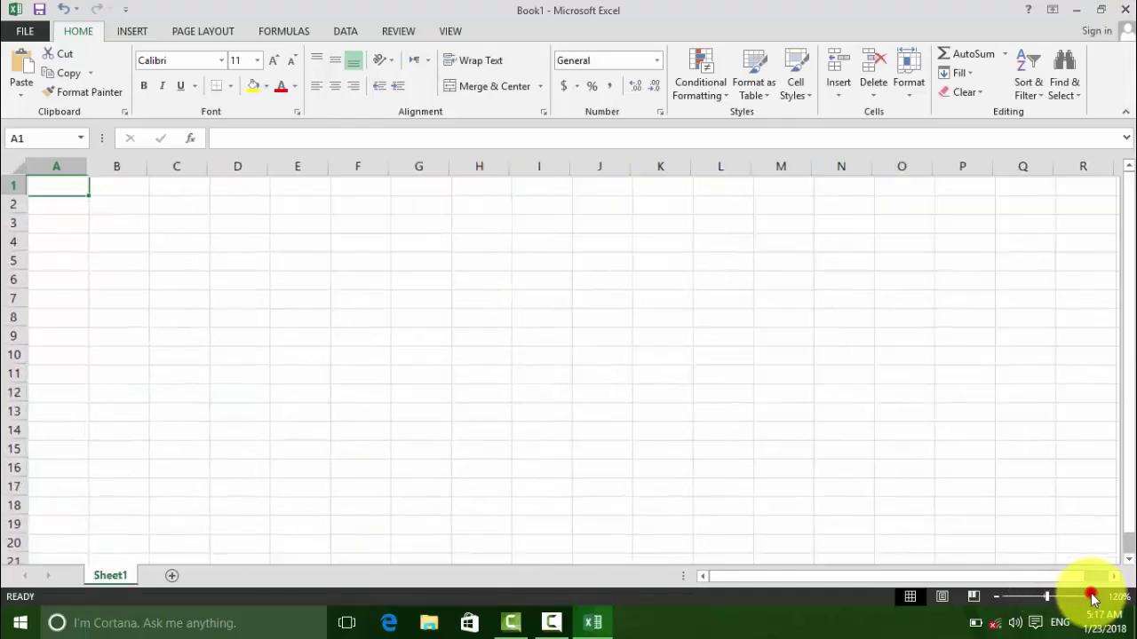
pyautogui.click(1091, 597)
pyautogui.click(1091, 597)
pyautogui.click(1091, 596)
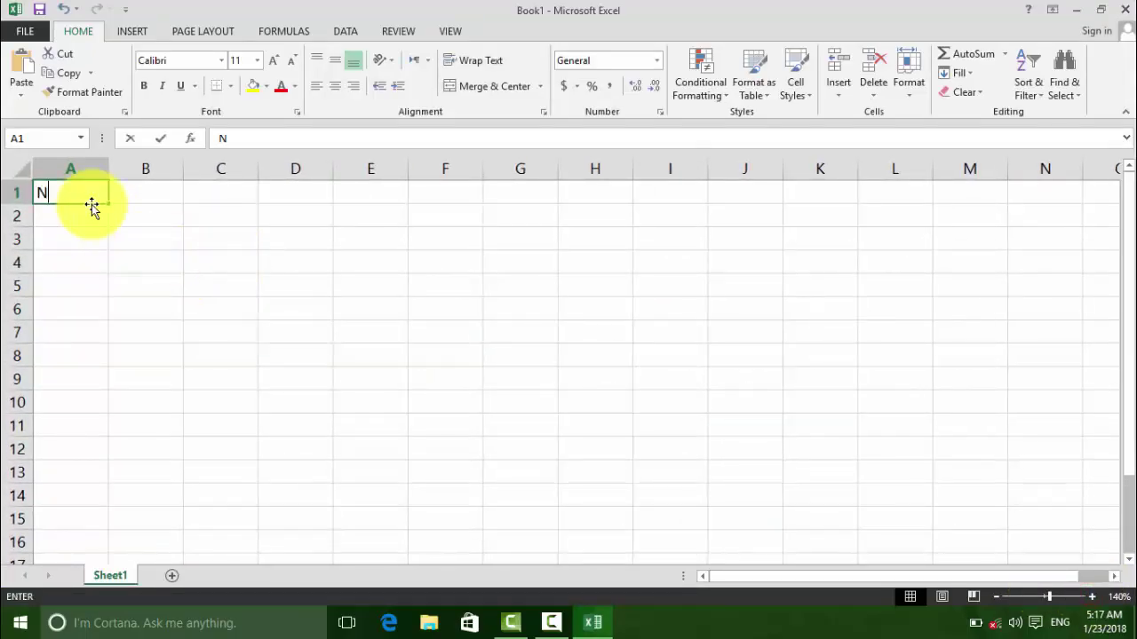
# Enter the headers Name, Gender, Post, Location and Salary across A1:E1.
pyautogui.write('ame')
pyautogui.press('Tab')
pyautogui.write('Gend')
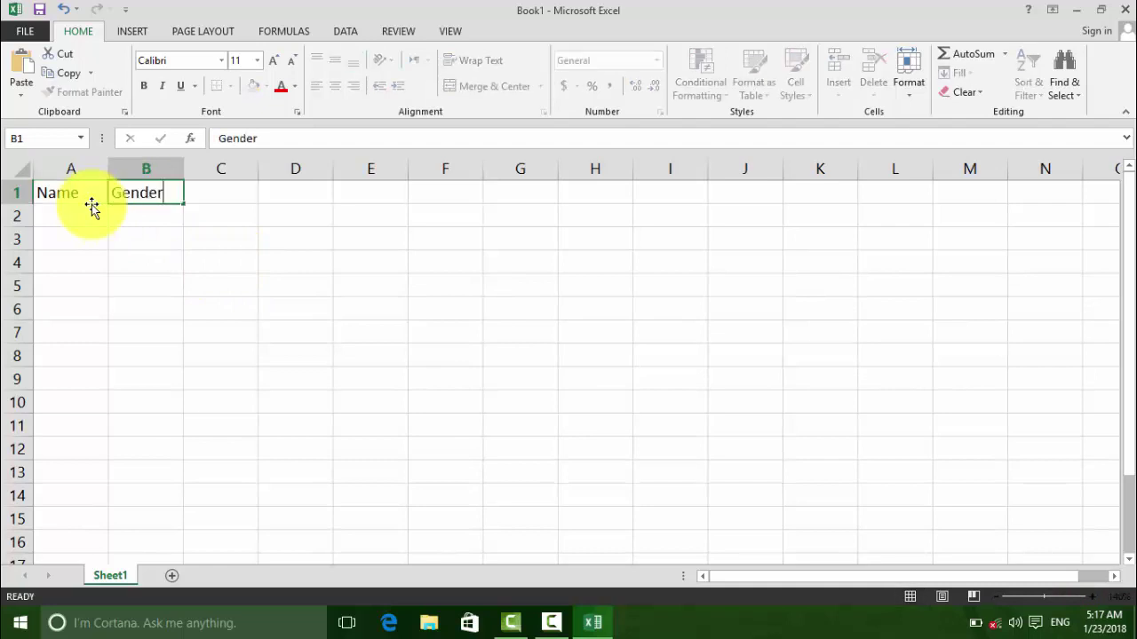
pyautogui.press('Tab')
pyautogui.write('Post')
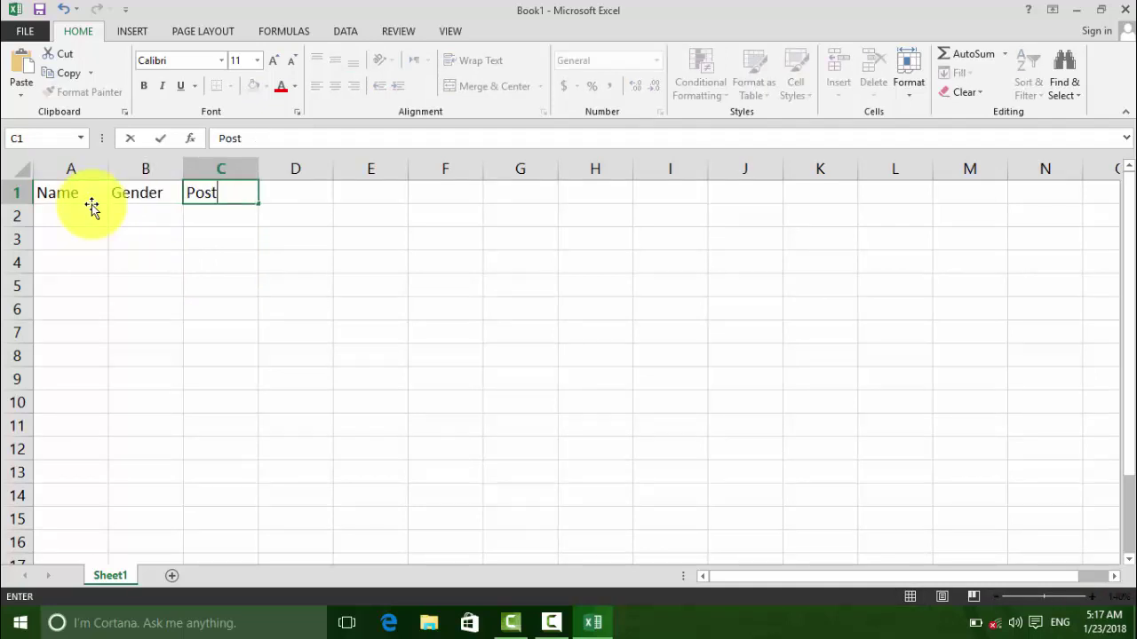
pyautogui.press('Tab')
pyautogui.write('Loc')
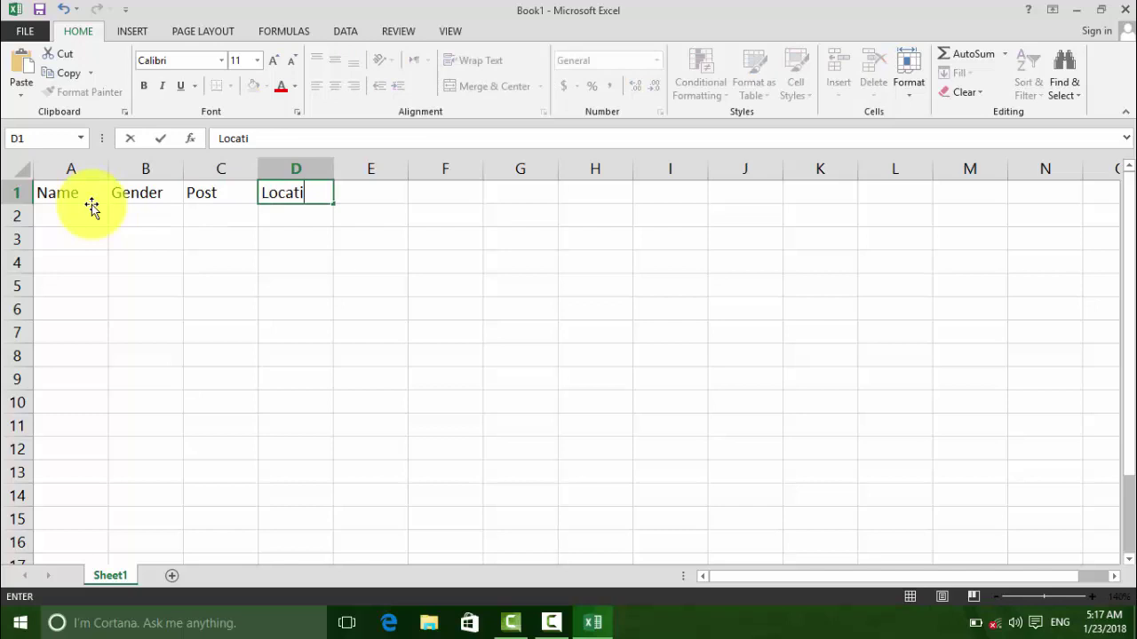
pyautogui.press('Tab')
pyautogui.write('B')
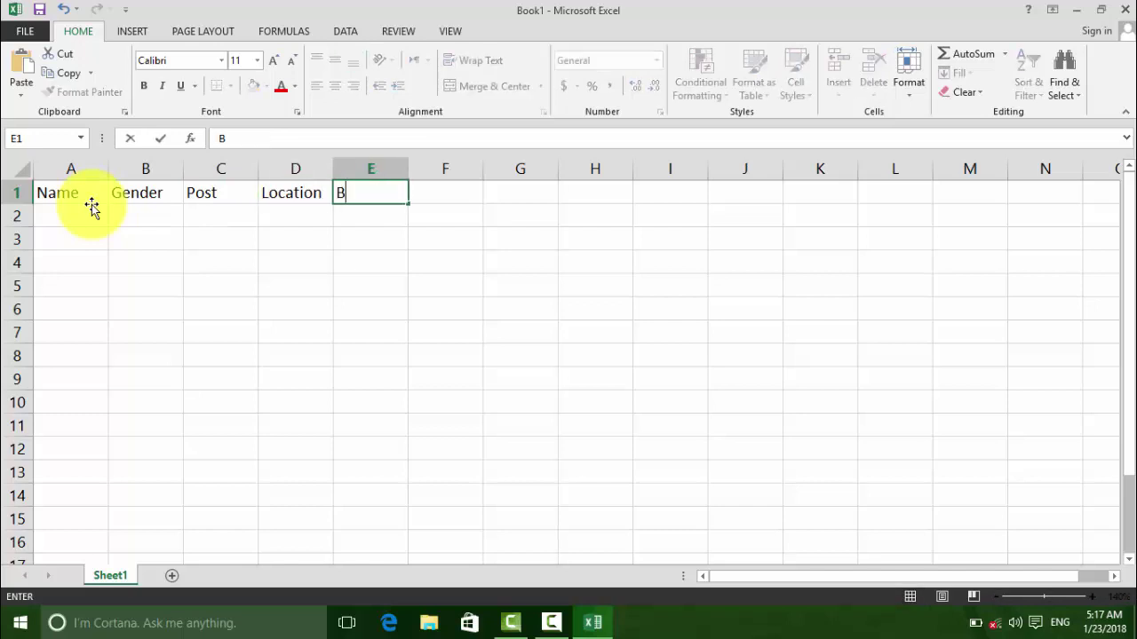
pyautogui.write('Salary')
pyautogui.press('Return')
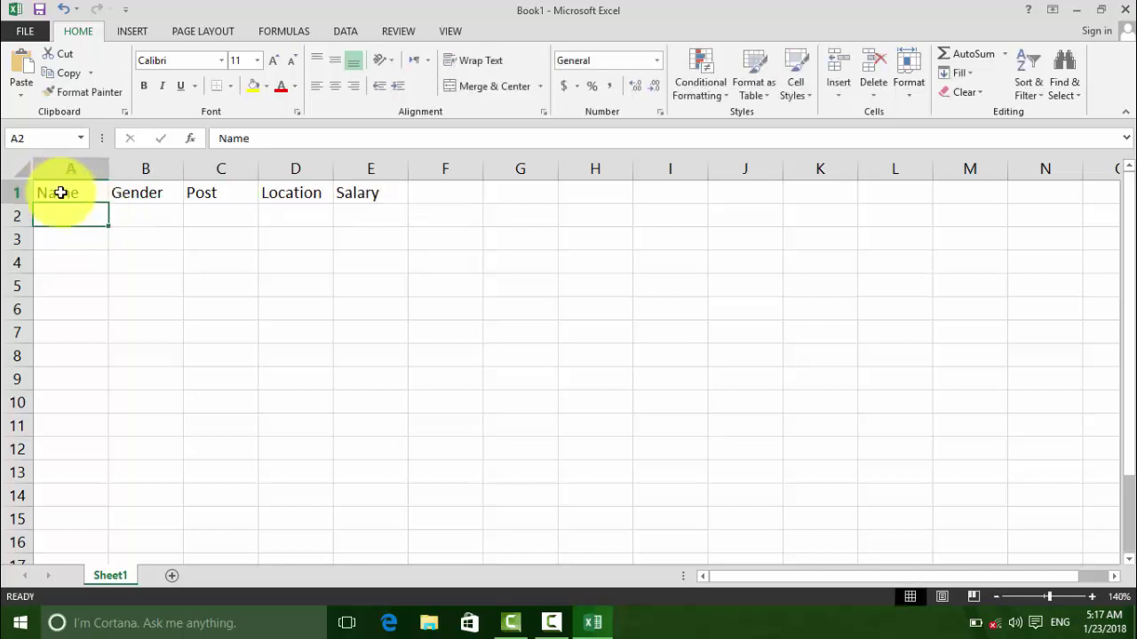
# Apply All Borders to every cell in A1:E15.
pyautogui.moveTo(63, 190)
pyautogui.mouseDown()
pyautogui.moveTo(385, 464)
pyautogui.moveTo(386, 524)
pyautogui.mouseUp()
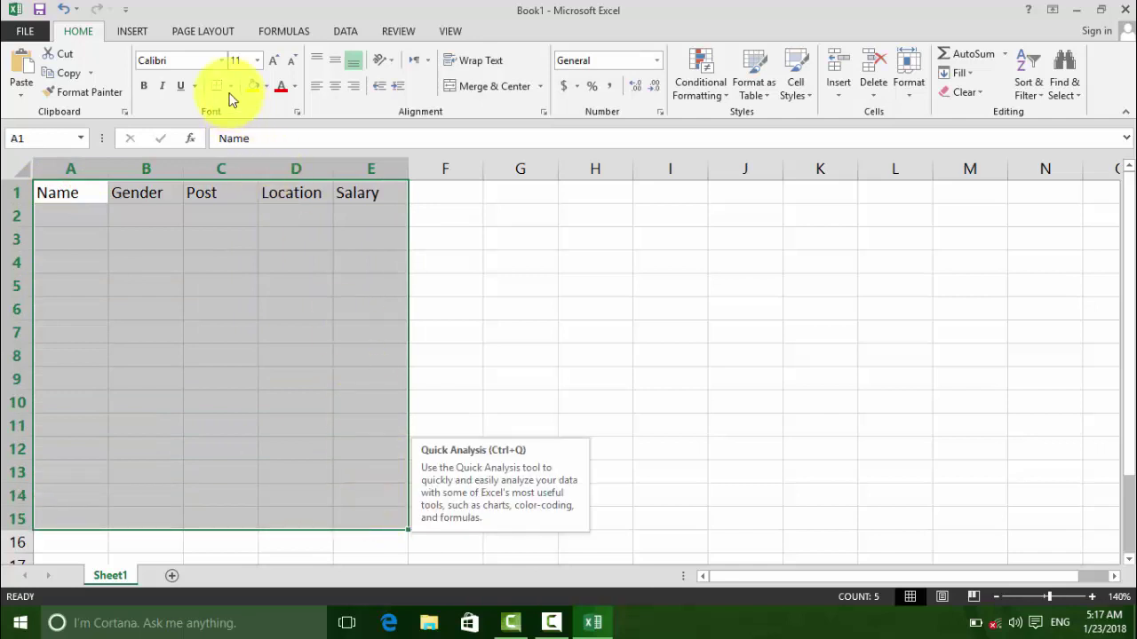
pyautogui.click(230, 86)
pyautogui.click(245, 227)
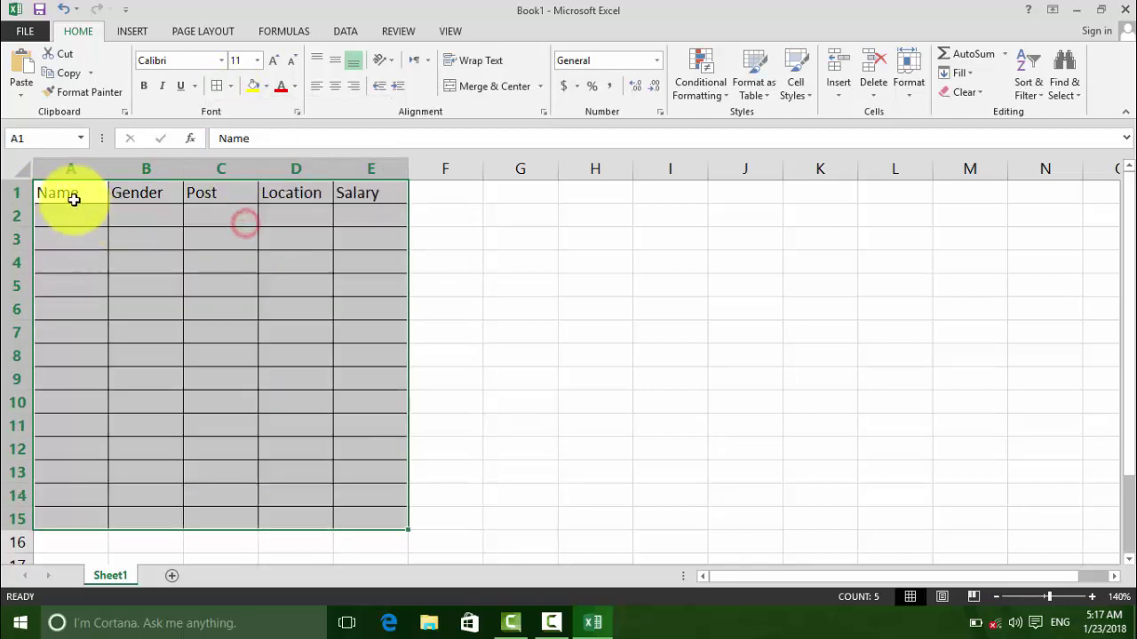
# Make the A1:E1 headers centred, yellow-filled and bold.
pyautogui.moveTo(76, 195); pyautogui.dragTo(370, 197)
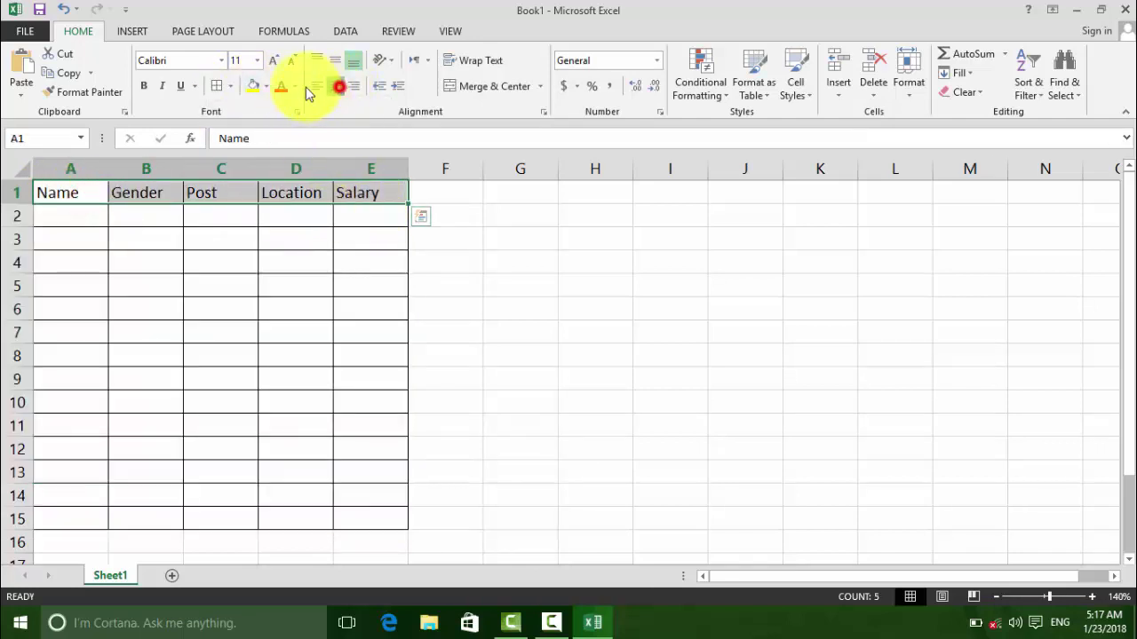
pyautogui.click(253, 86)
pyautogui.click(139, 84)
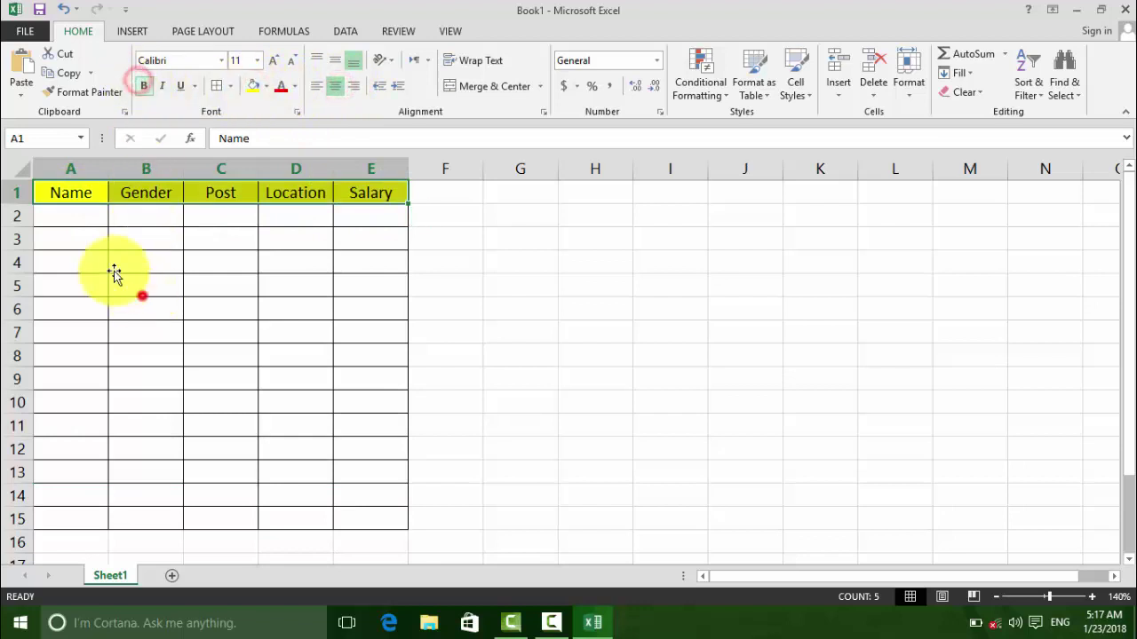
pyautogui.click(71, 216)
# Enter the first employee names in cells A2 through A8.
pyautogui.write('Ina')
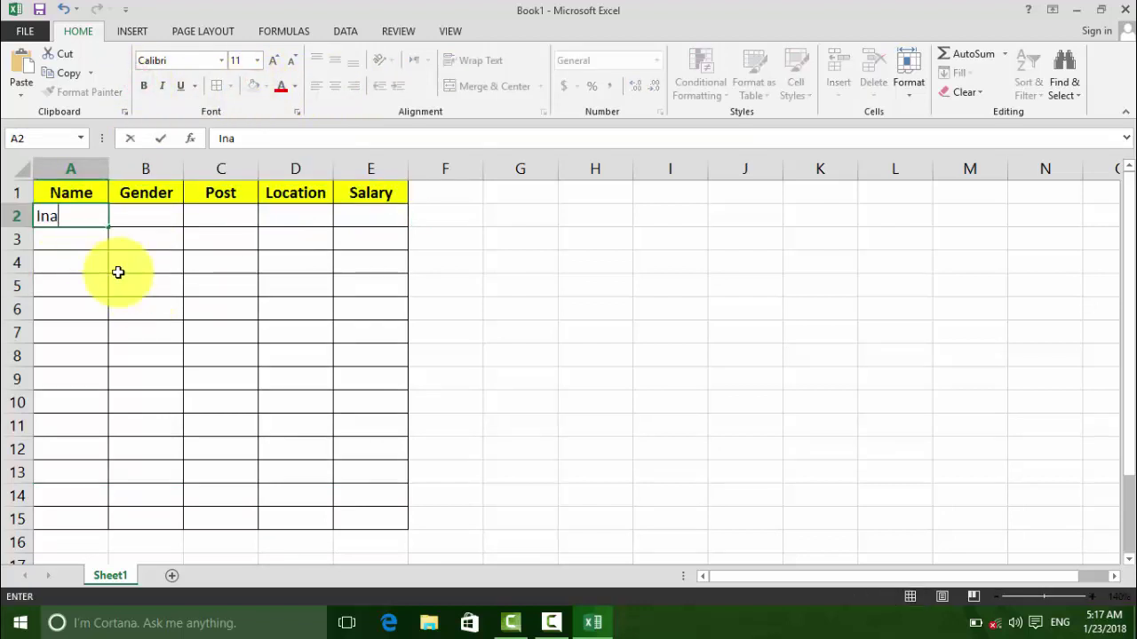
pyautogui.write('m')
pyautogui.press('Return')
pyautogui.write('Maryam')
pyautogui.press('Return')
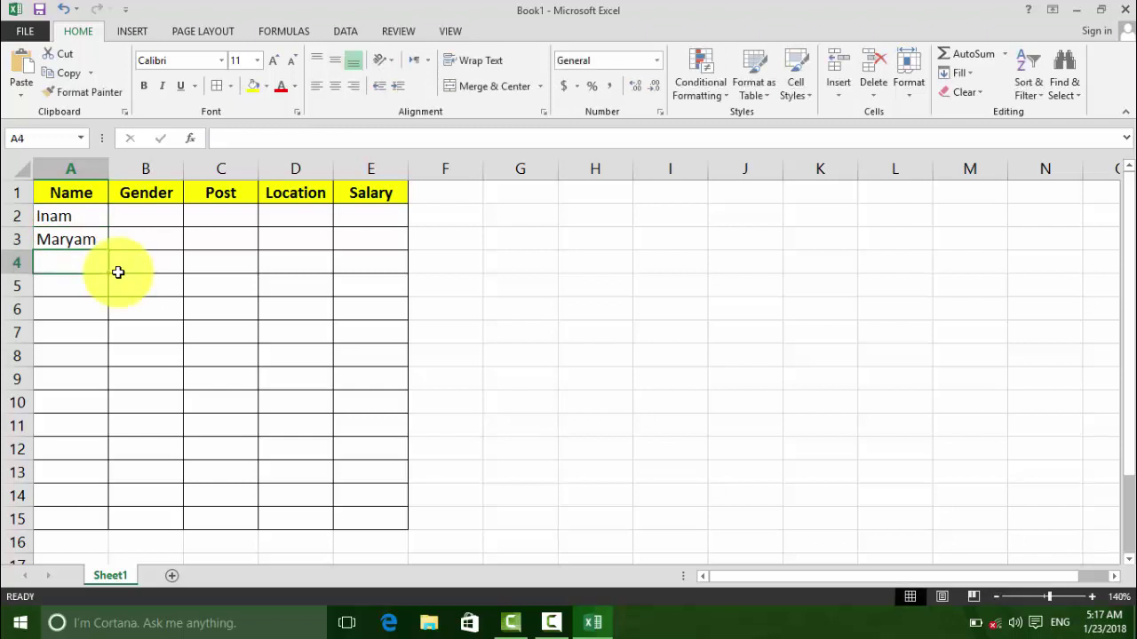
pyautogui.write('Inam')
pyautogui.press('Return')
pyautogui.write('Tayyab')
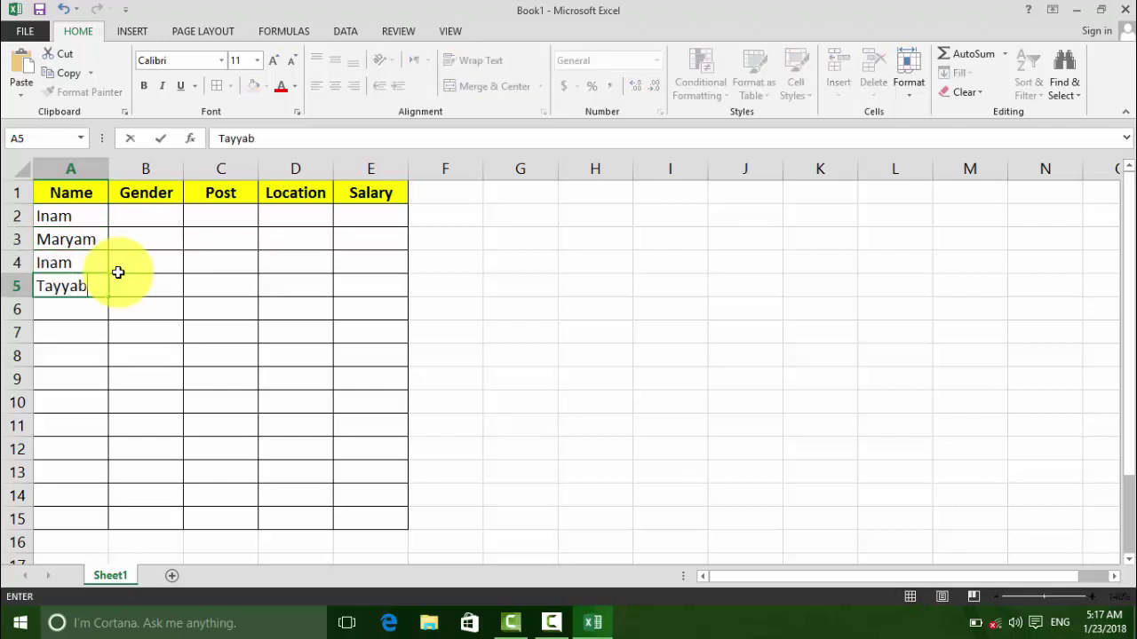
pyautogui.press('Return')
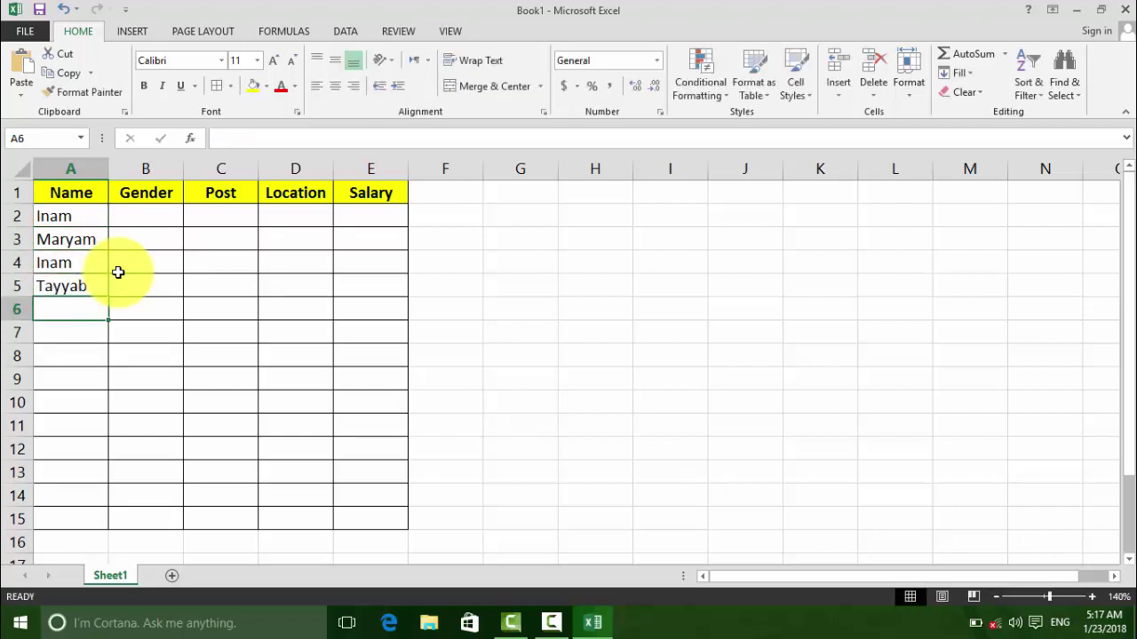
pyautogui.write('m')
pyautogui.press('Return')
pyautogui.write('As')
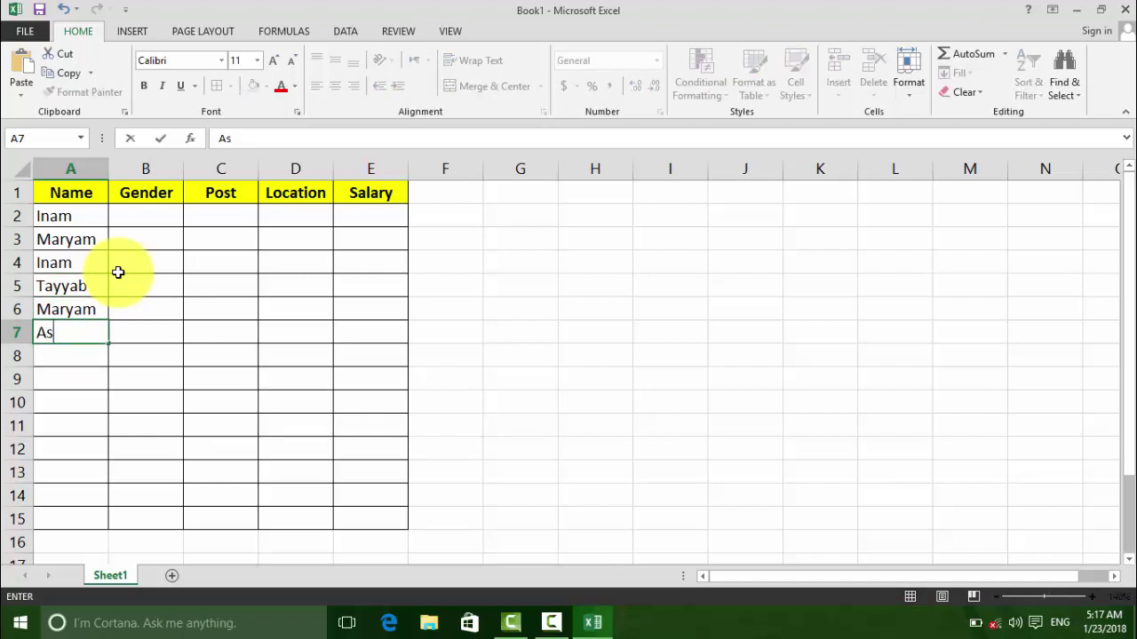
pyautogui.write('if')
pyautogui.press('Return')
pyautogui.write('if')
pyautogui.press('Return')
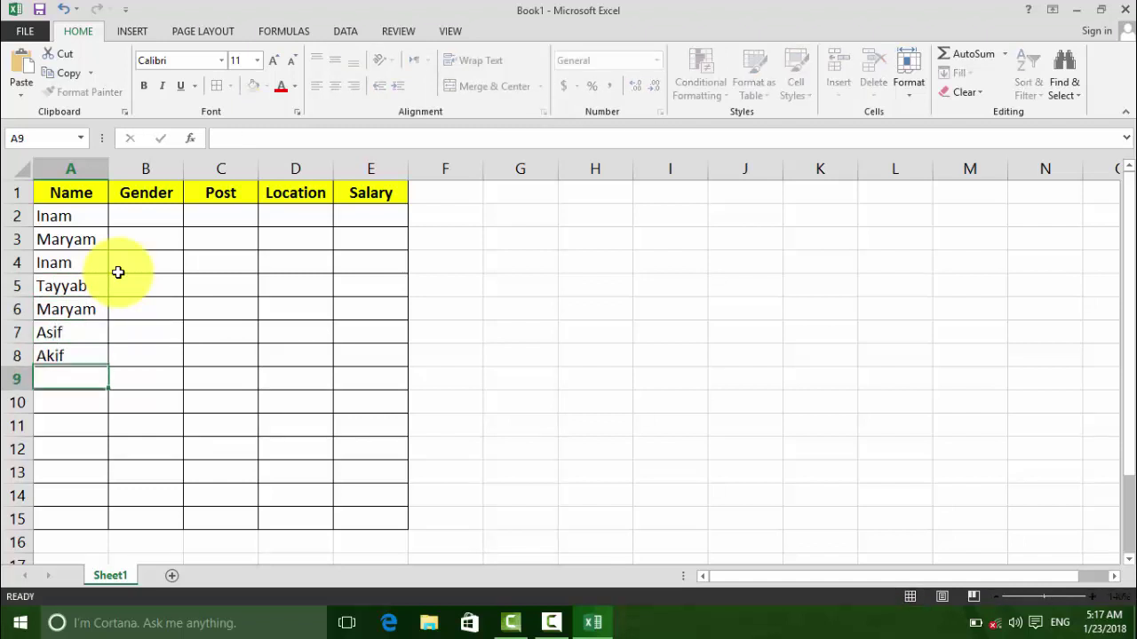
# Enter the next employee names down to A14, correcting the entry in A12.
pyautogui.write('Zulkif')
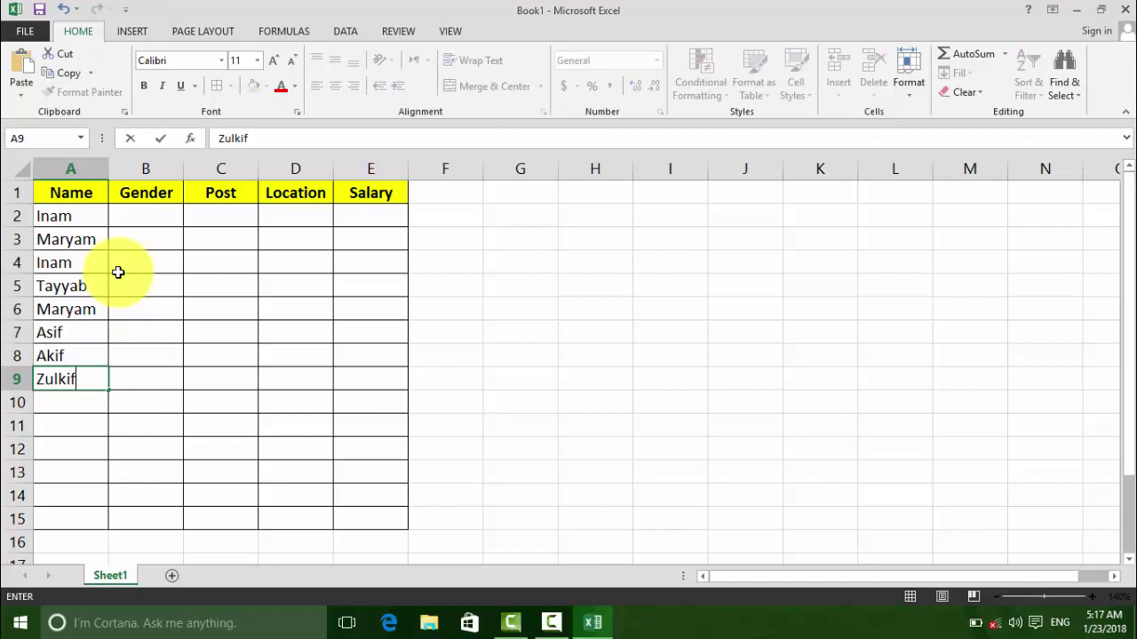
pyautogui.press('Return')
pyautogui.write('Akhtar')
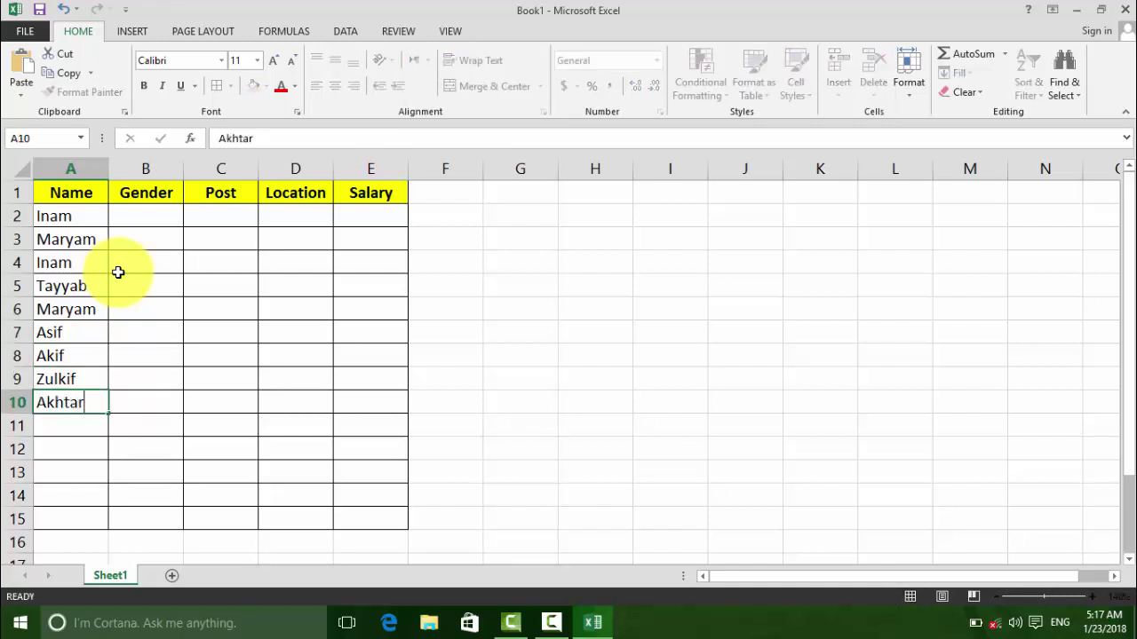
pyautogui.press('Return')
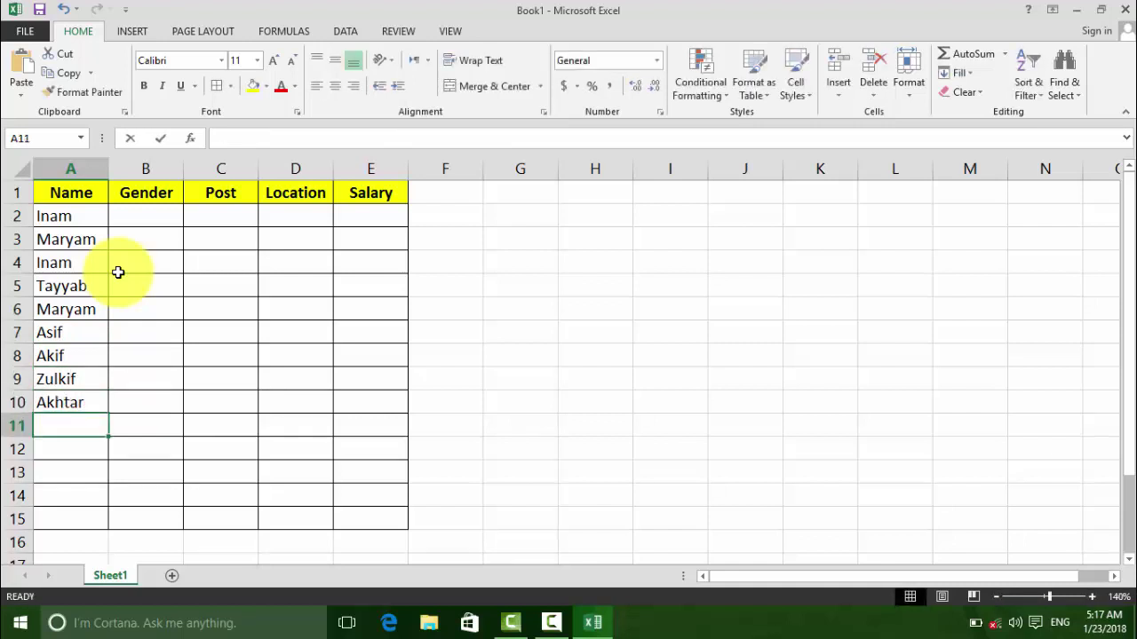
pyautogui.write('Ali')
pyautogui.press('Return')
pyautogui.write('a')
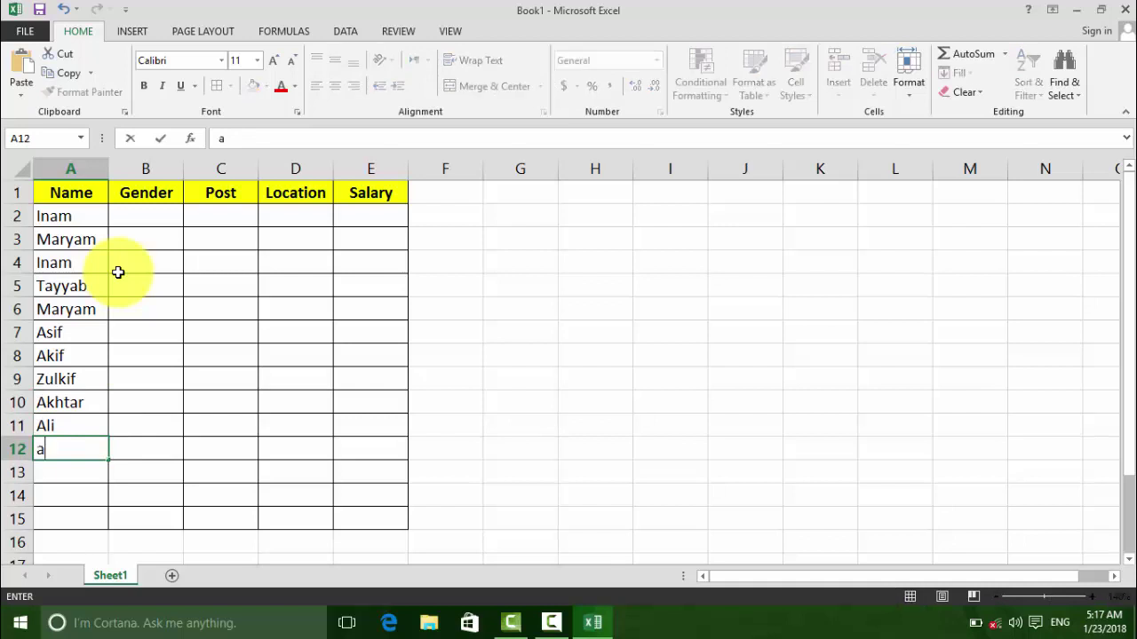
pyautogui.write('k')
pyautogui.press('Return')
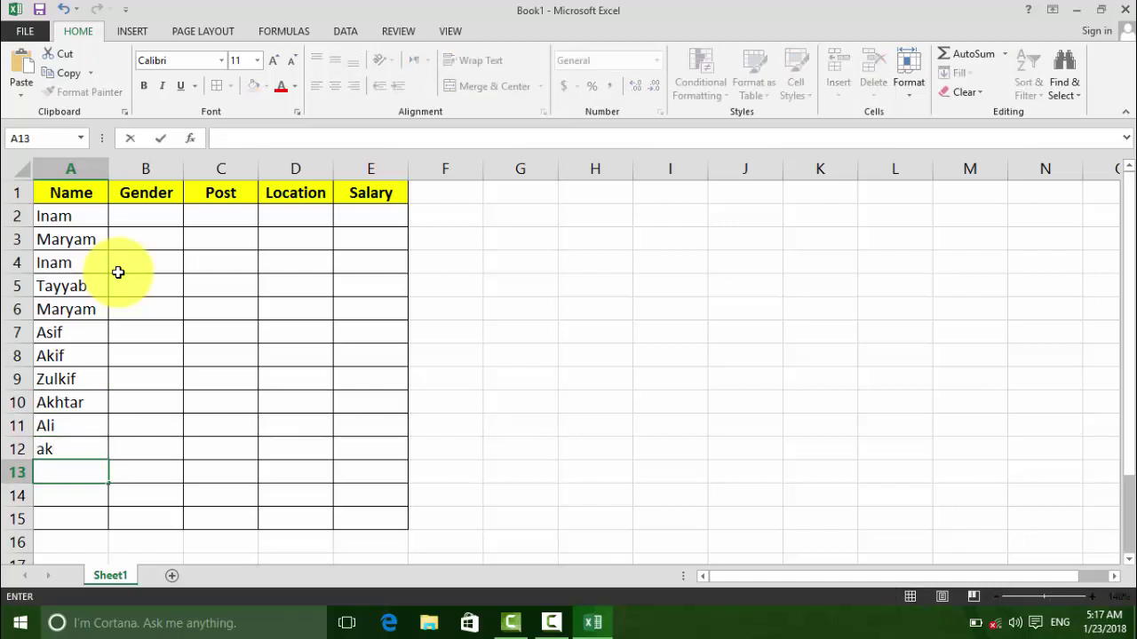
pyautogui.press('Up')
pyautogui.press('Up')
pyautogui.press('Down')
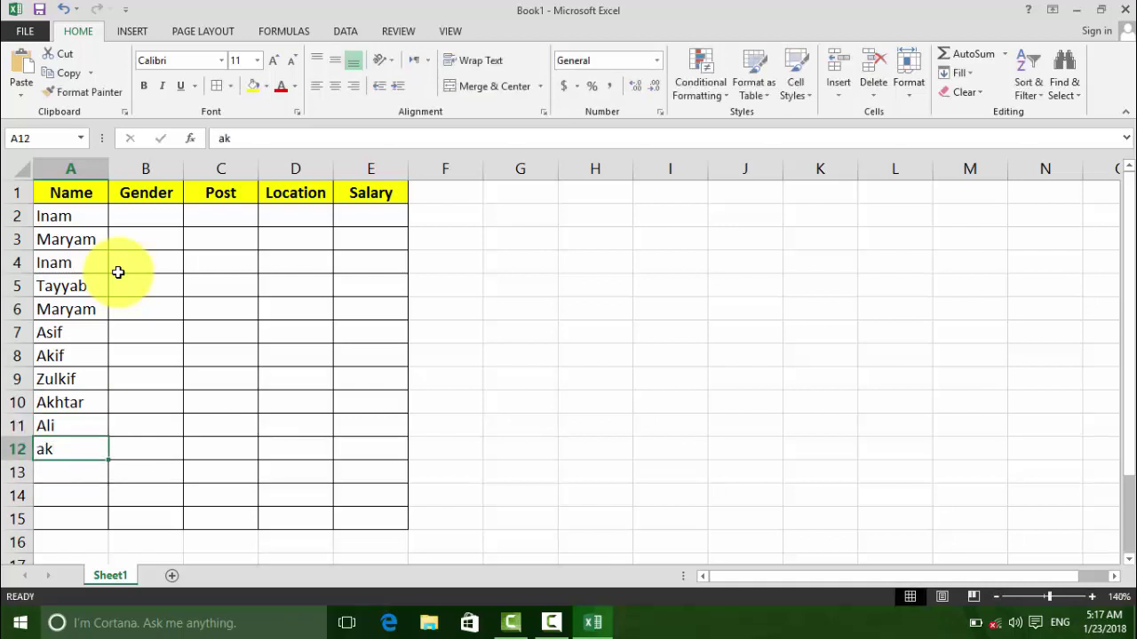
pyautogui.write('ha')
pyautogui.press('Return')
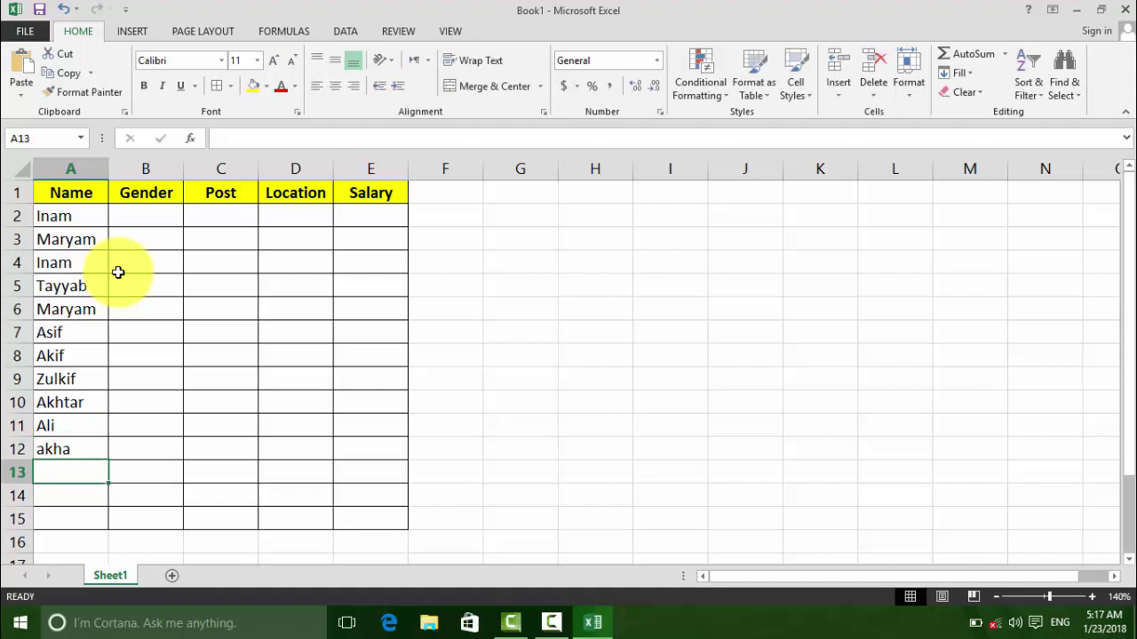
pyautogui.press('Up')
pyautogui.write('kh')
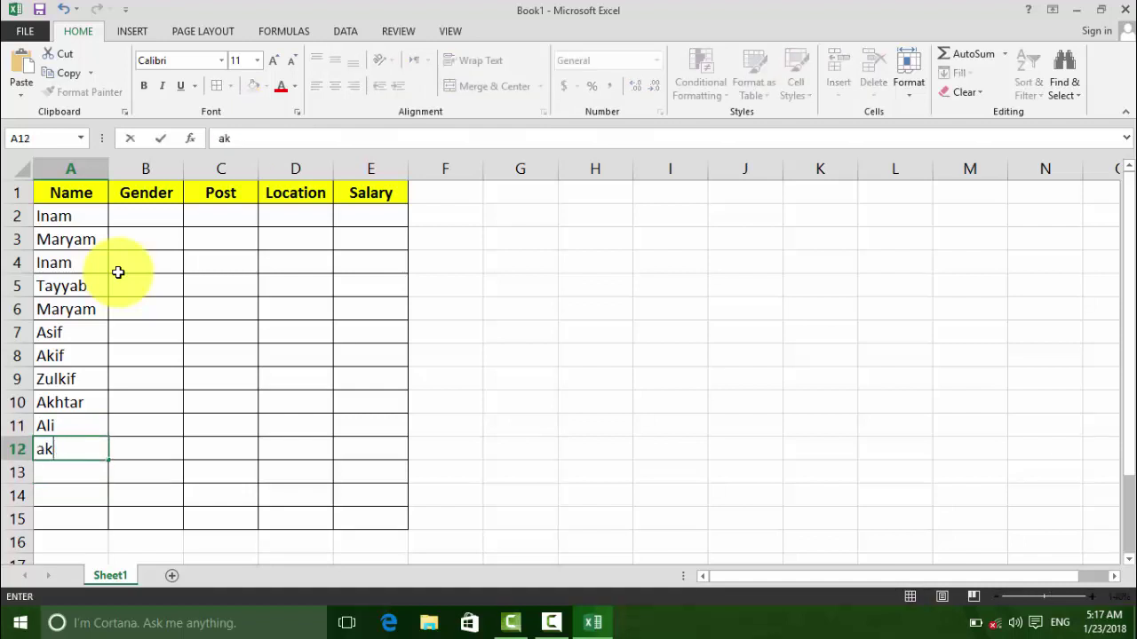
pyautogui.press('Return')
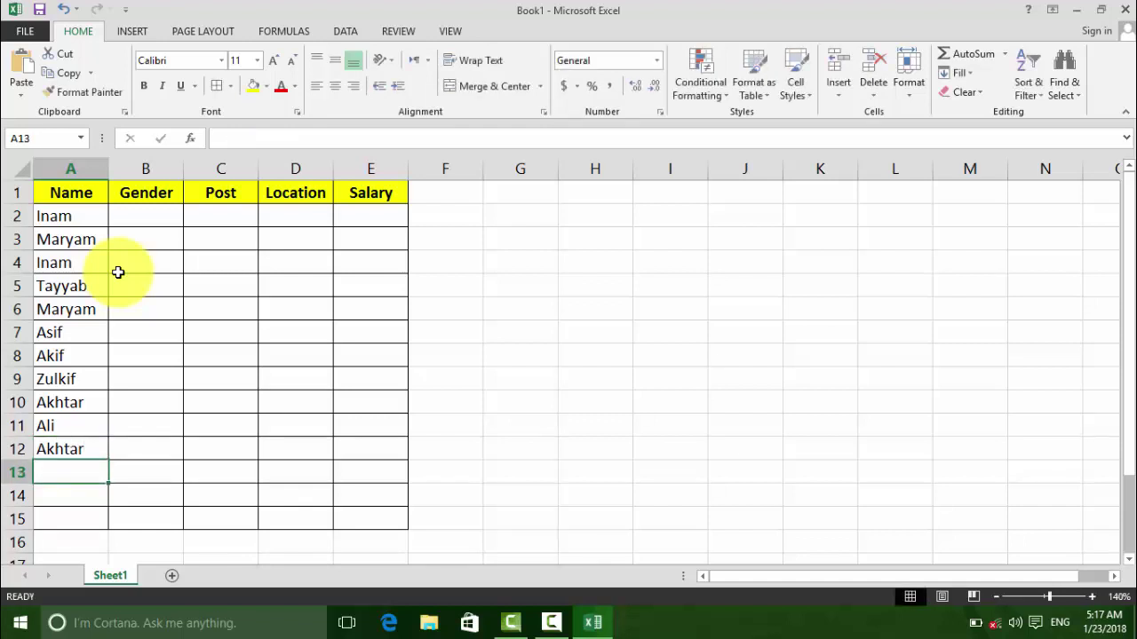
pyautogui.write('zu')
pyautogui.press('Return')
pyautogui.write('Sw')
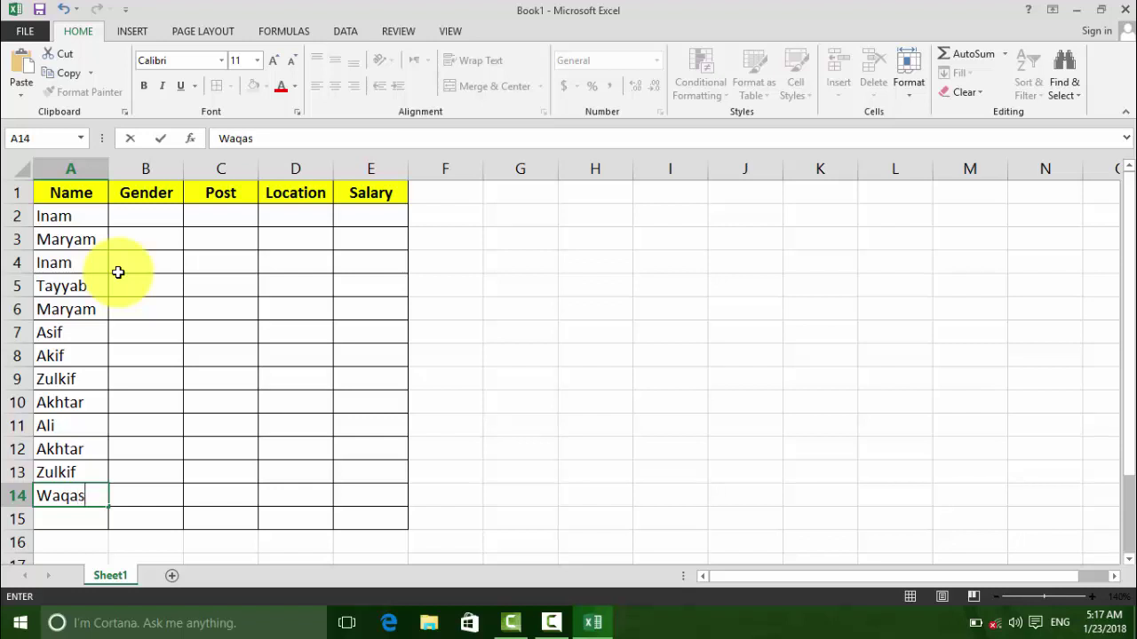
pyautogui.press('Return')
# Enter the last name in A15, then Male in B2 and Female in B3.
pyautogui.write('AMir')
pyautogui.press('Return')
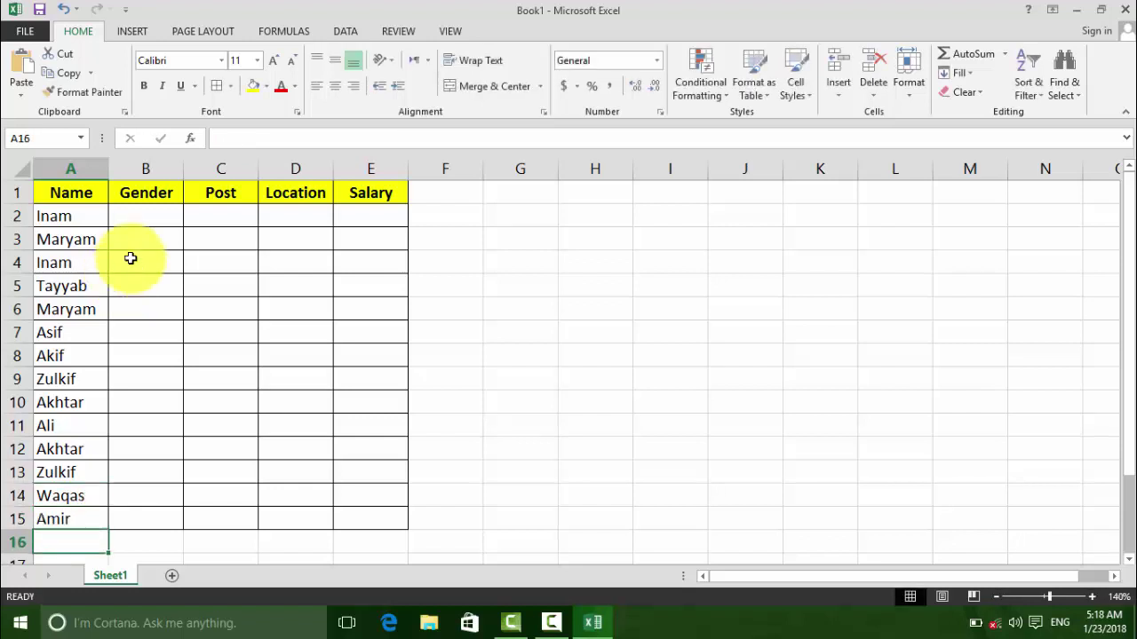
pyautogui.click(160, 215)
pyautogui.write('Male')
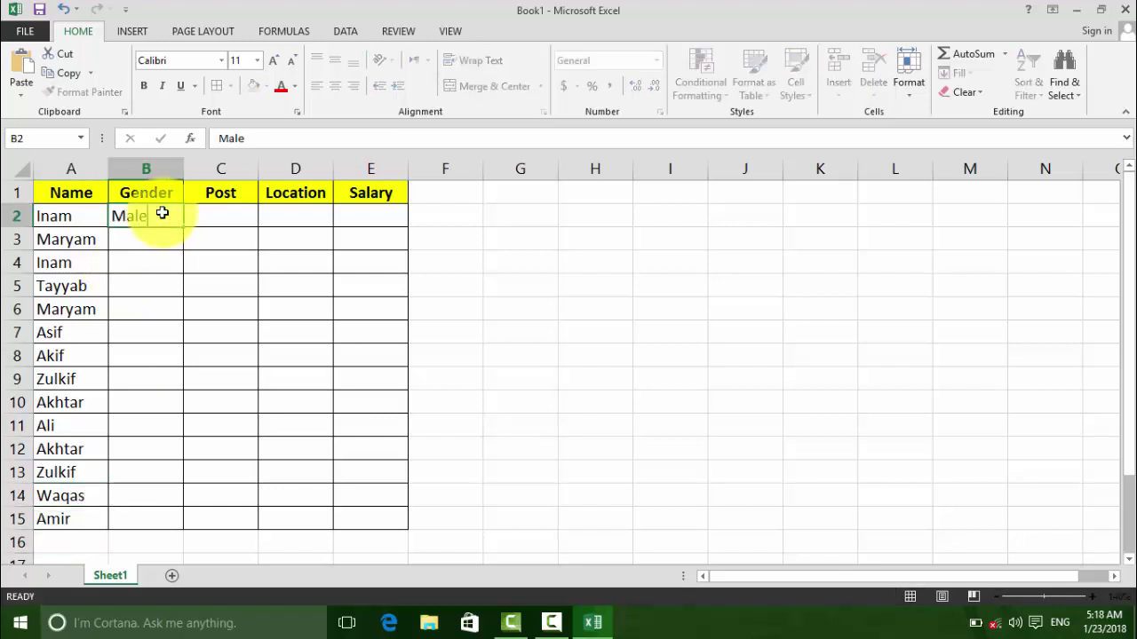
pyautogui.press('Return')
pyautogui.write('f')
pyautogui.press('Return')
pyautogui.press('Up')
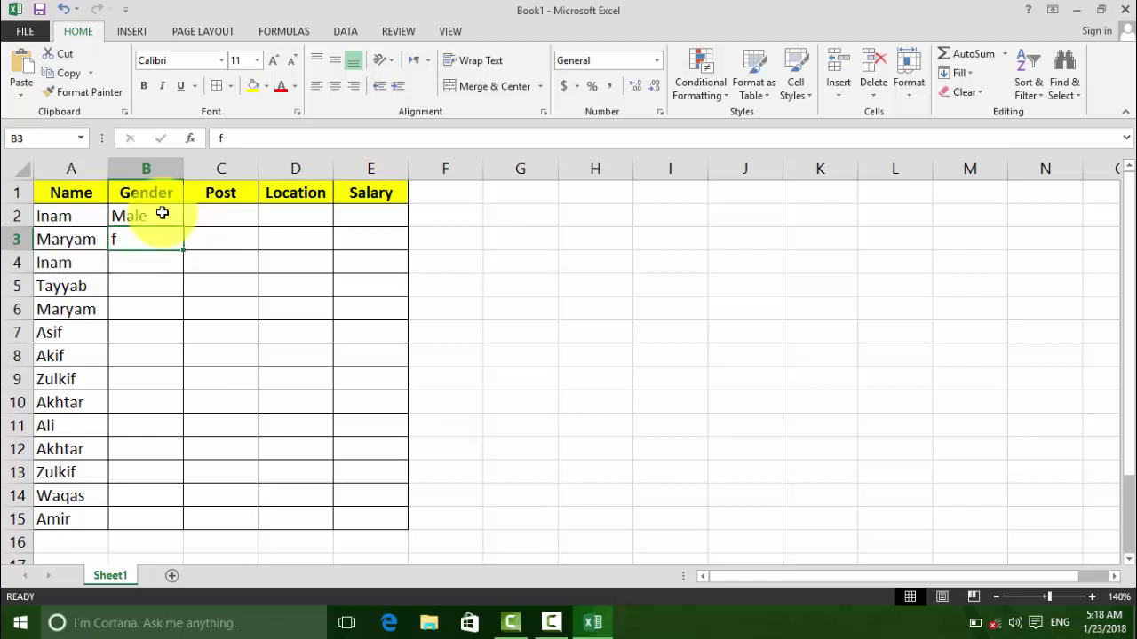
pyautogui.write('Female')
pyautogui.press('Return')
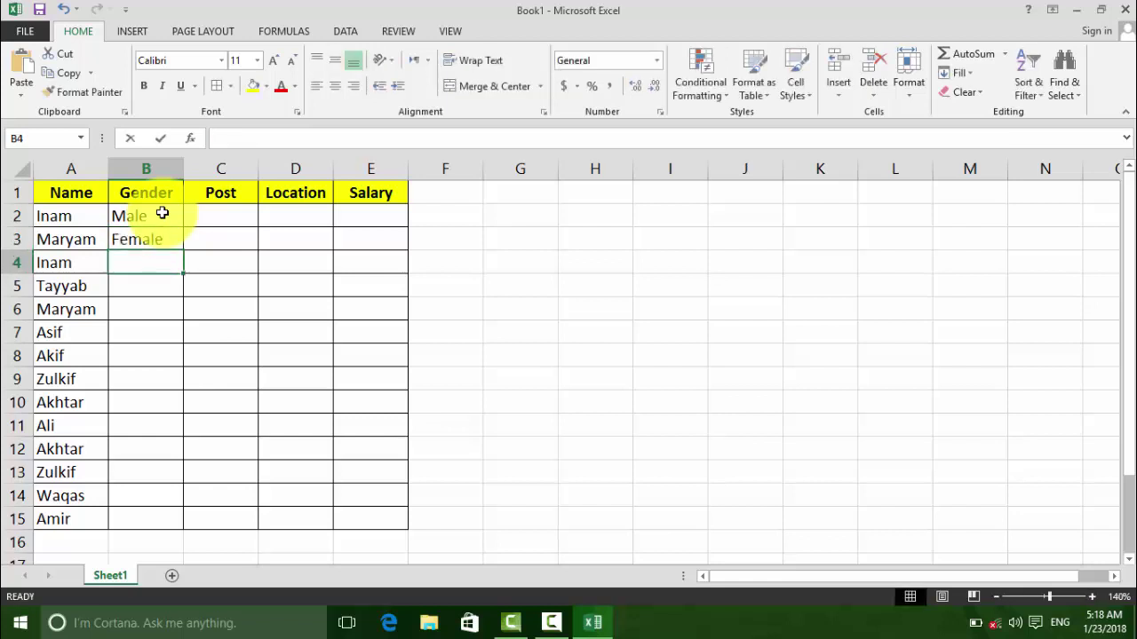
# Enter genders in B4:B7 and fill Male down to B15 with Ctrl+D.
pyautogui.write('m')
pyautogui.press('Return')
pyautogui.write('m')
pyautogui.press('Return')
pyautogui.write('m')
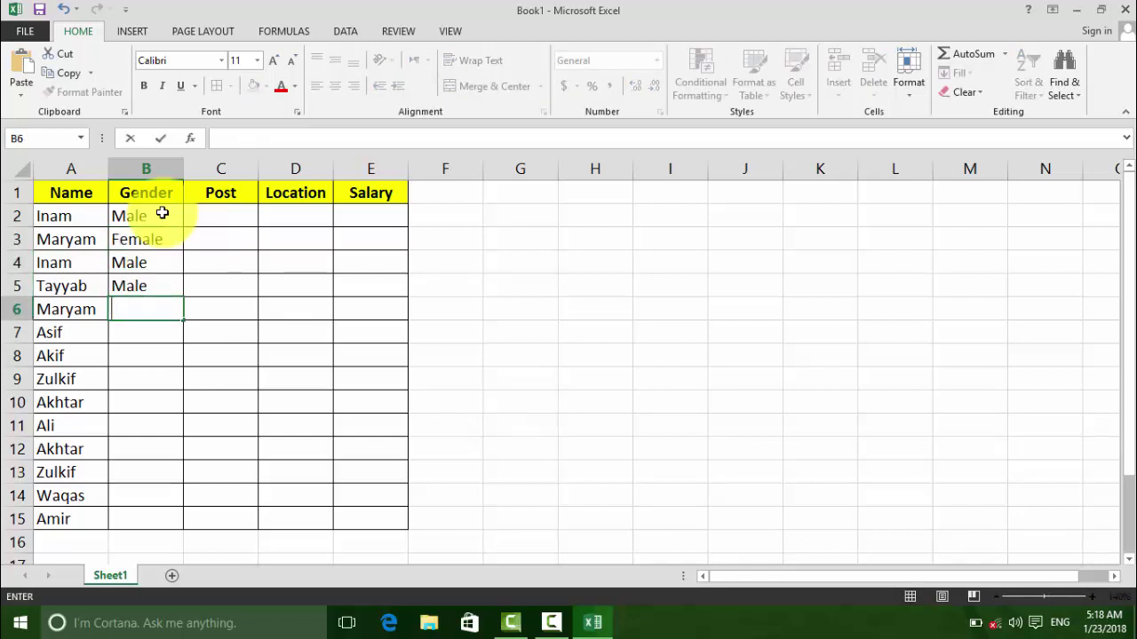
pyautogui.write('female')
pyautogui.press('Return')
pyautogui.write('male')
pyautogui.press('Return')
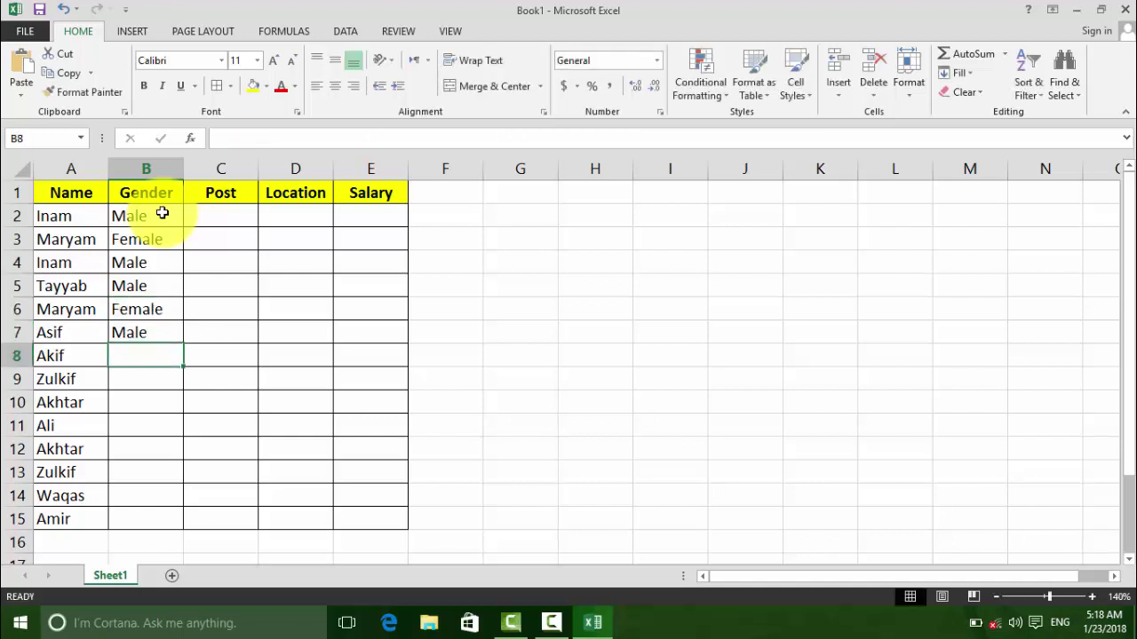
pyautogui.moveTo(172, 333); pyautogui.dragTo(133, 507)
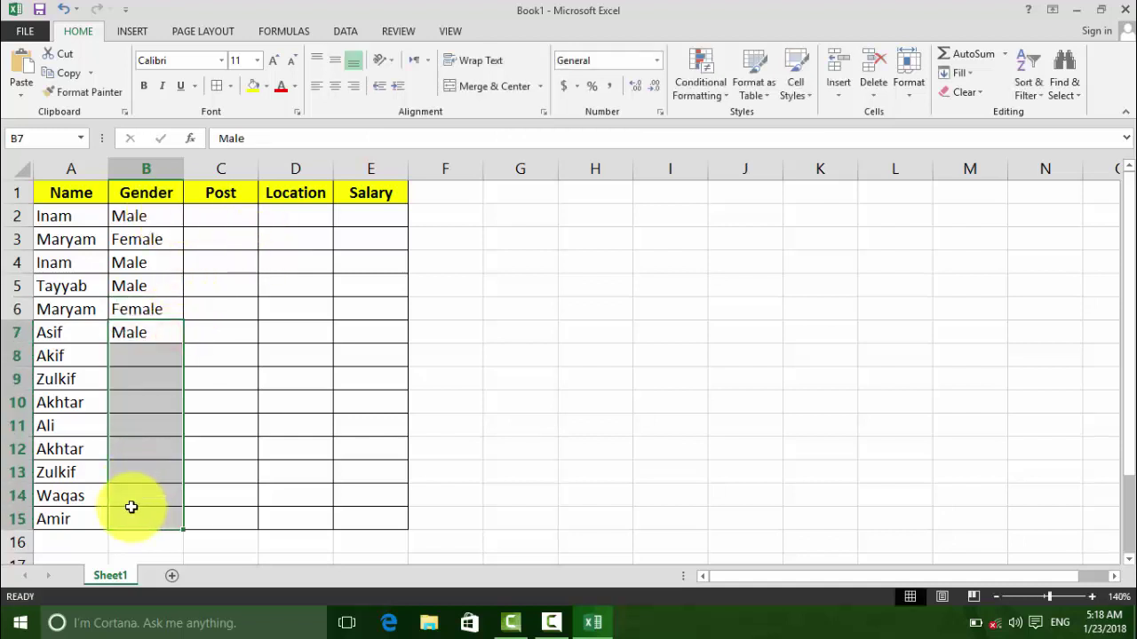
pyautogui.hotkey('ctrl', 'd')
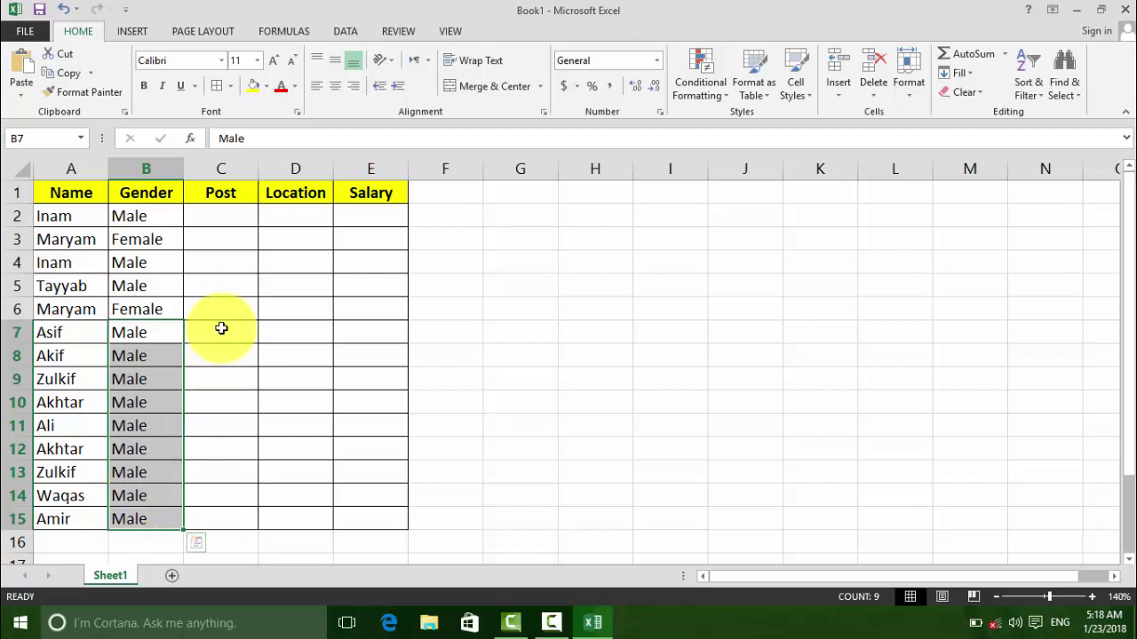
# Enter posts Engineer, Doctor, Driver, Teacher, Admin, Accountant in C2:C7, repeat to row 15, autofit column C.
pyautogui.click(227, 219)
pyautogui.write('engin')
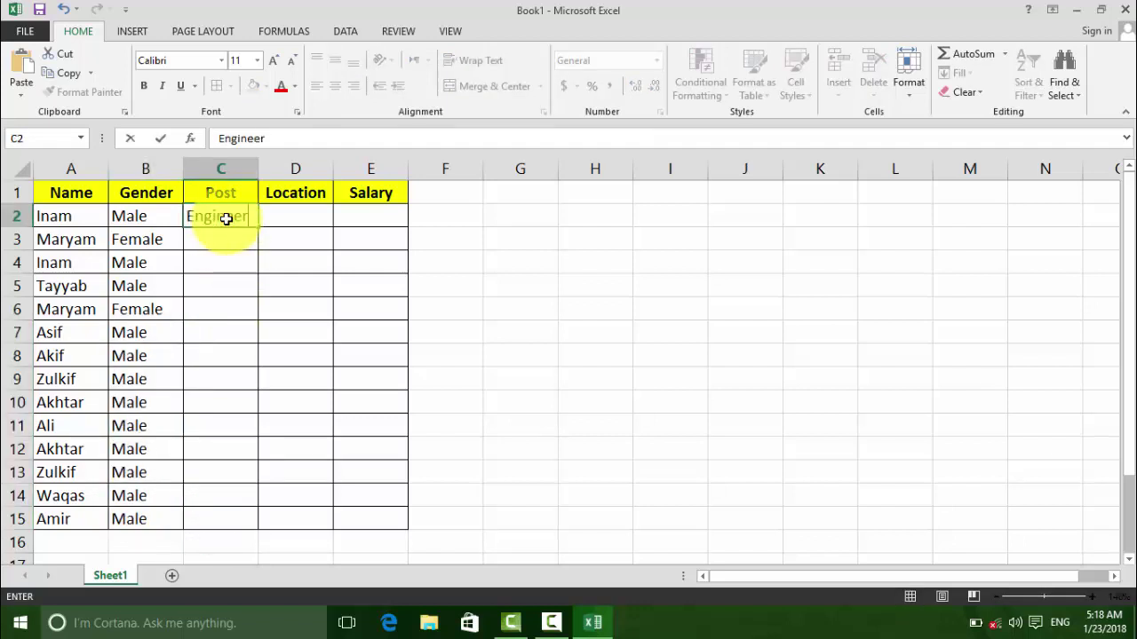
pyautogui.press('Return')
pyautogui.write('Docto')
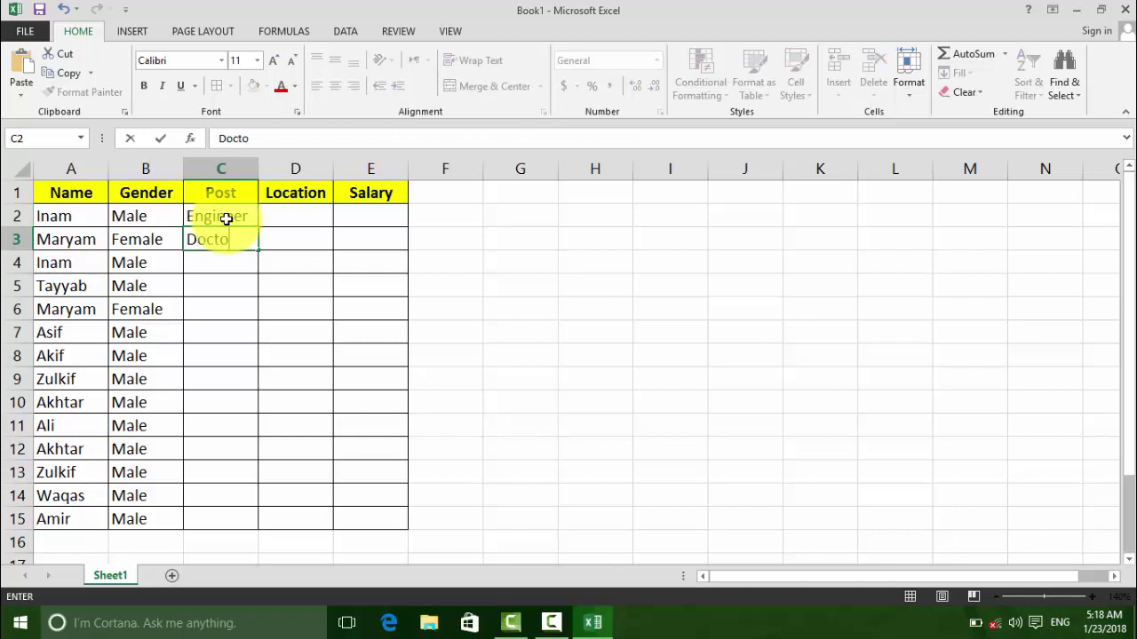
pyautogui.write('r')
pyautogui.press('Return')
pyautogui.write('Driv')
pyautogui.press('Return')
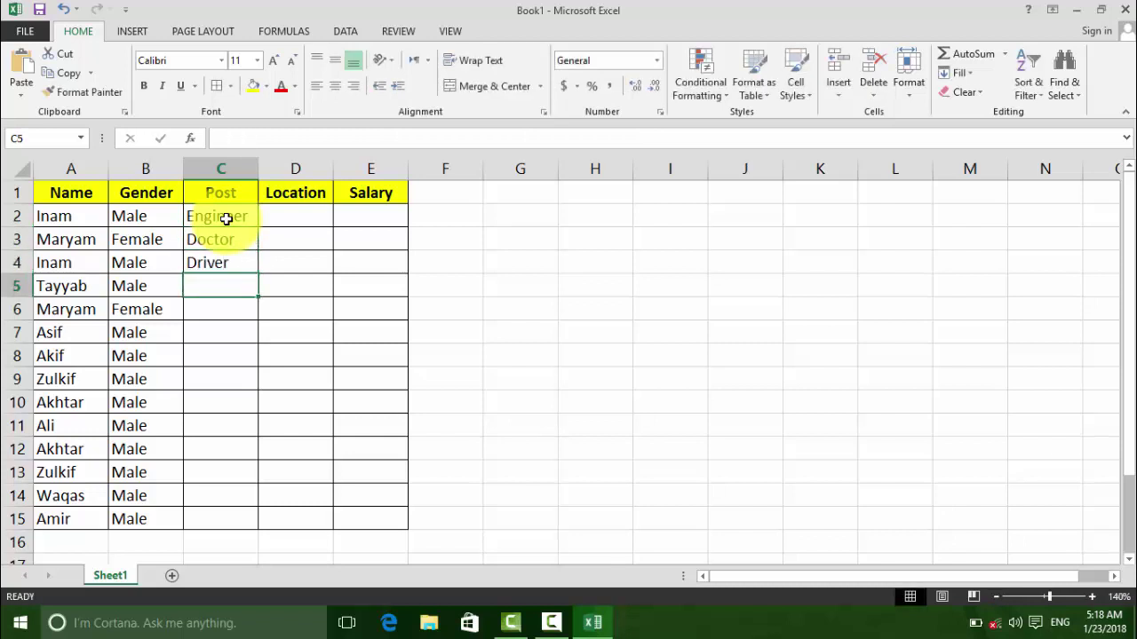
pyautogui.write('Teacher')
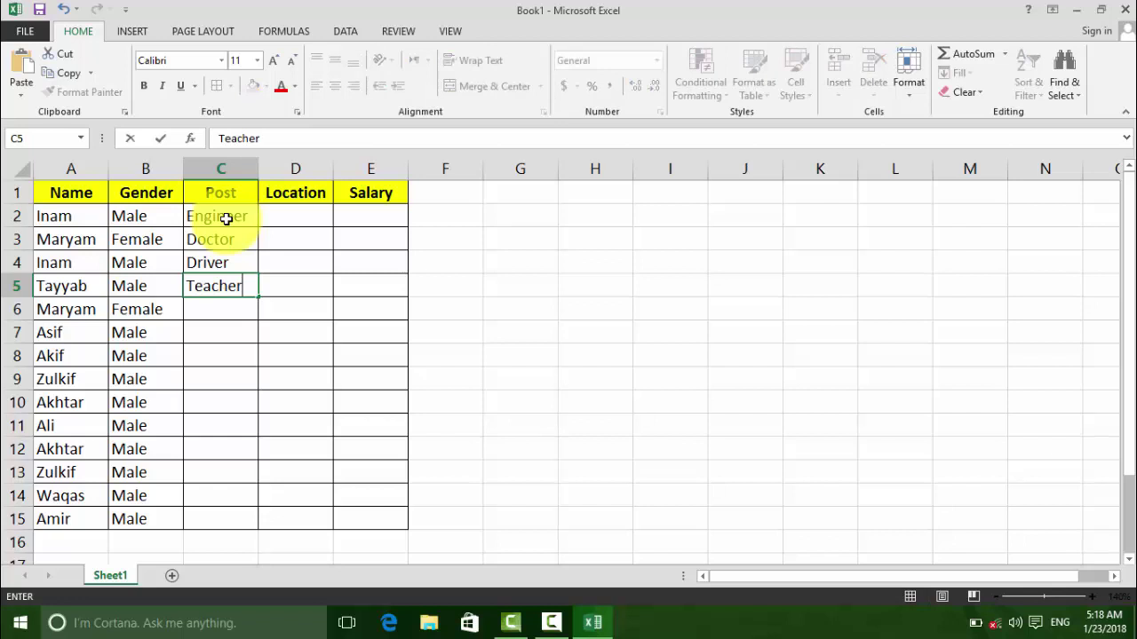
pyautogui.press('Return')
pyautogui.write('Admin')
pyautogui.press('Return')
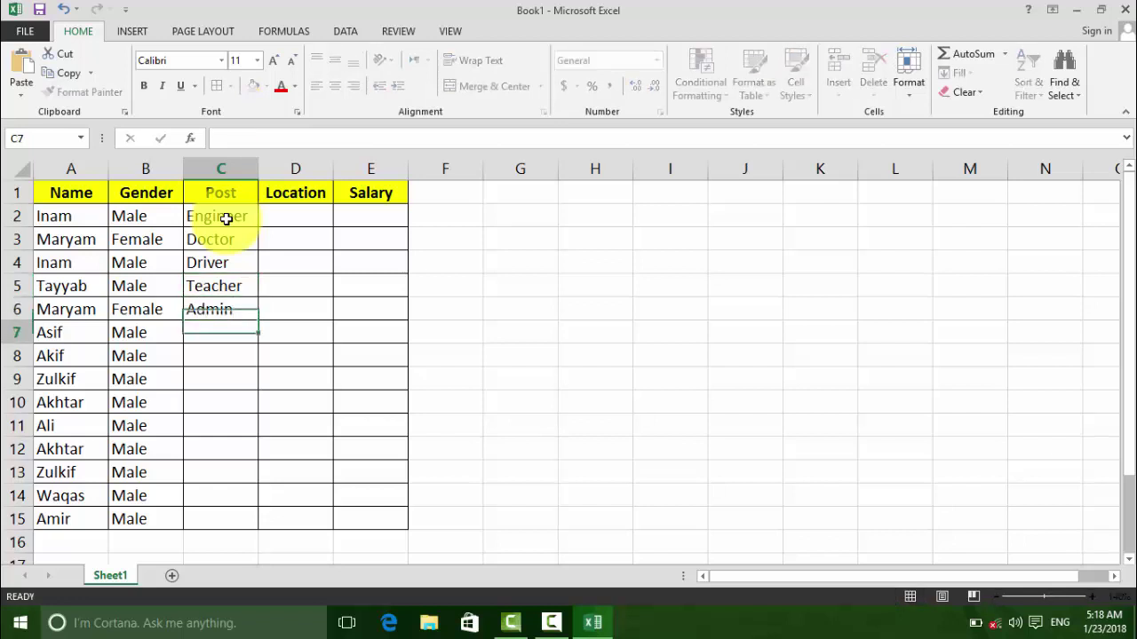
pyautogui.write('Accountant')
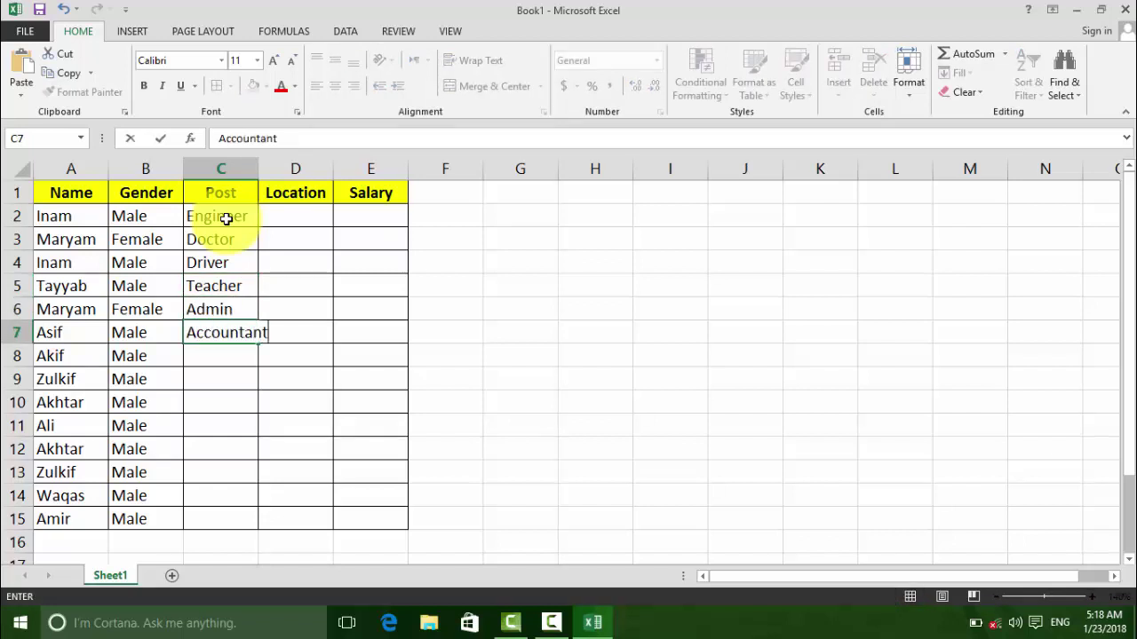
pyautogui.press('Return')
pyautogui.moveTo(216, 220); pyautogui.dragTo(213, 341)
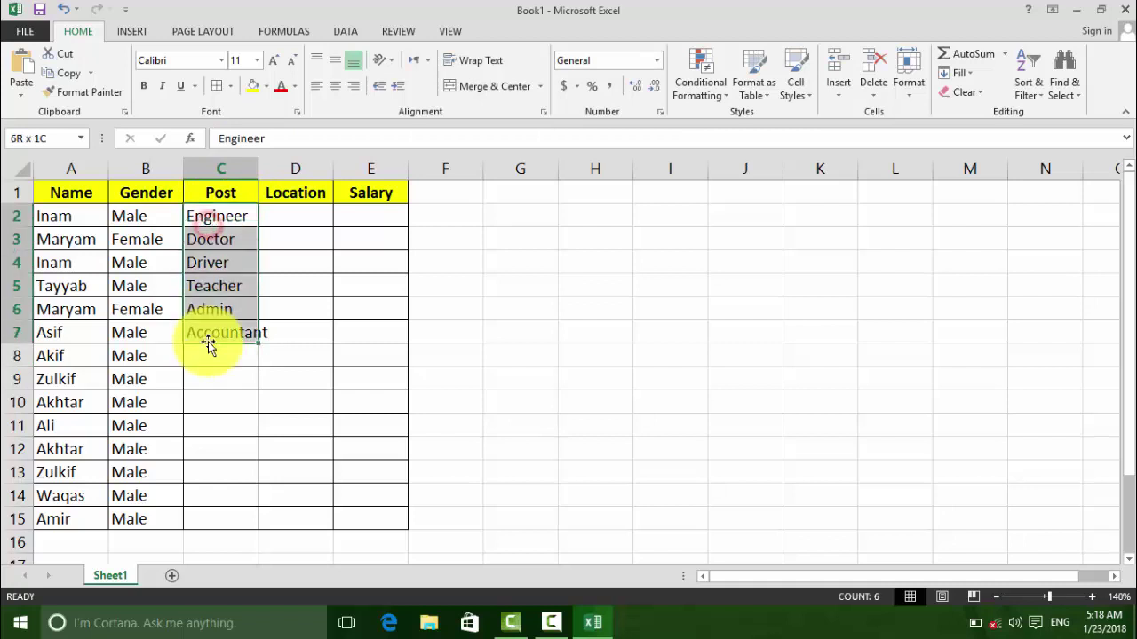
pyautogui.doubleClick(255, 339)
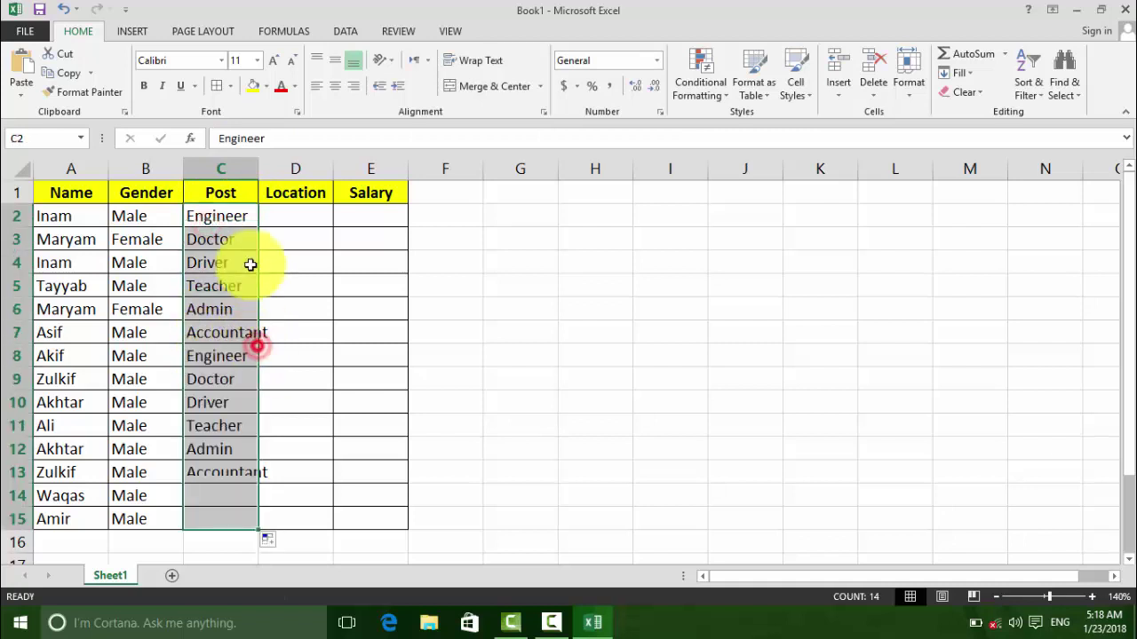
pyautogui.doubleClick(259, 162)
# Enter locations Peshawar, Mardan, Swat, Karachi, Banu, Kohat in D2:D7 and repeat them to row 15.
pyautogui.click(301, 213)
pyautogui.write('Pesh')
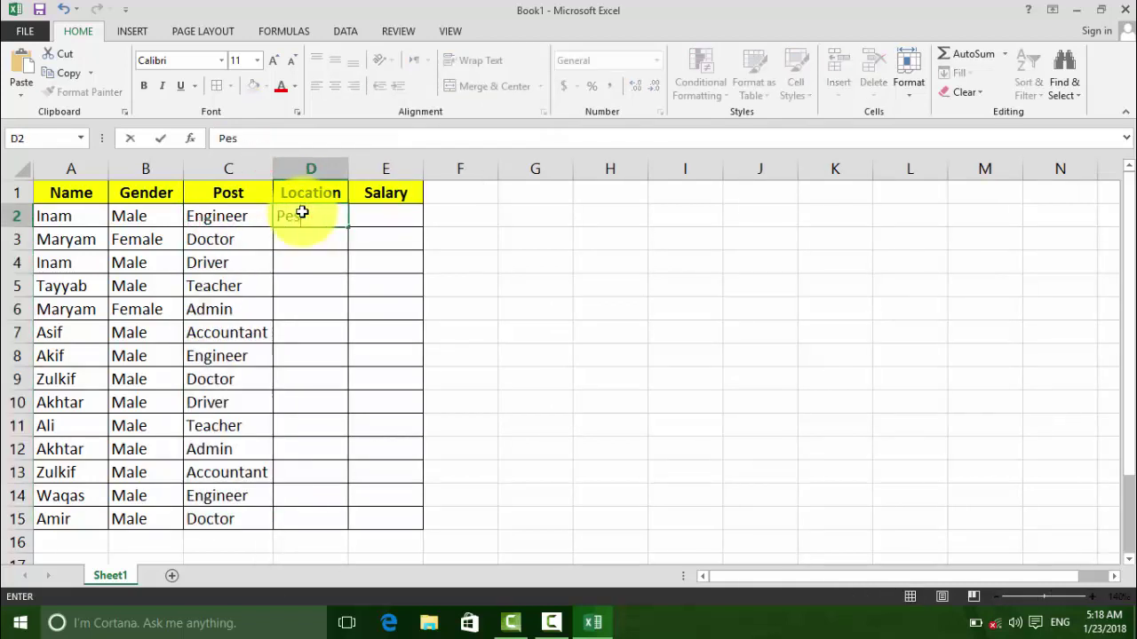
pyautogui.write('awar')
pyautogui.press('Return')
pyautogui.write('Mardan')
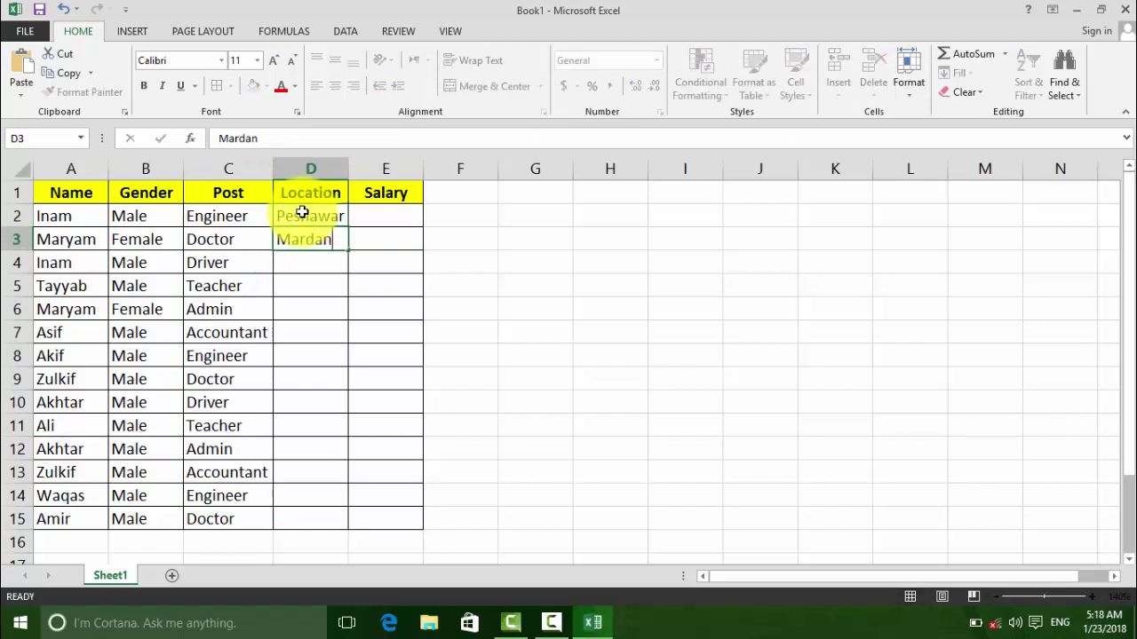
pyautogui.press('Return')
pyautogui.write('Swat')
pyautogui.press('Return')
pyautogui.write('Karachi')
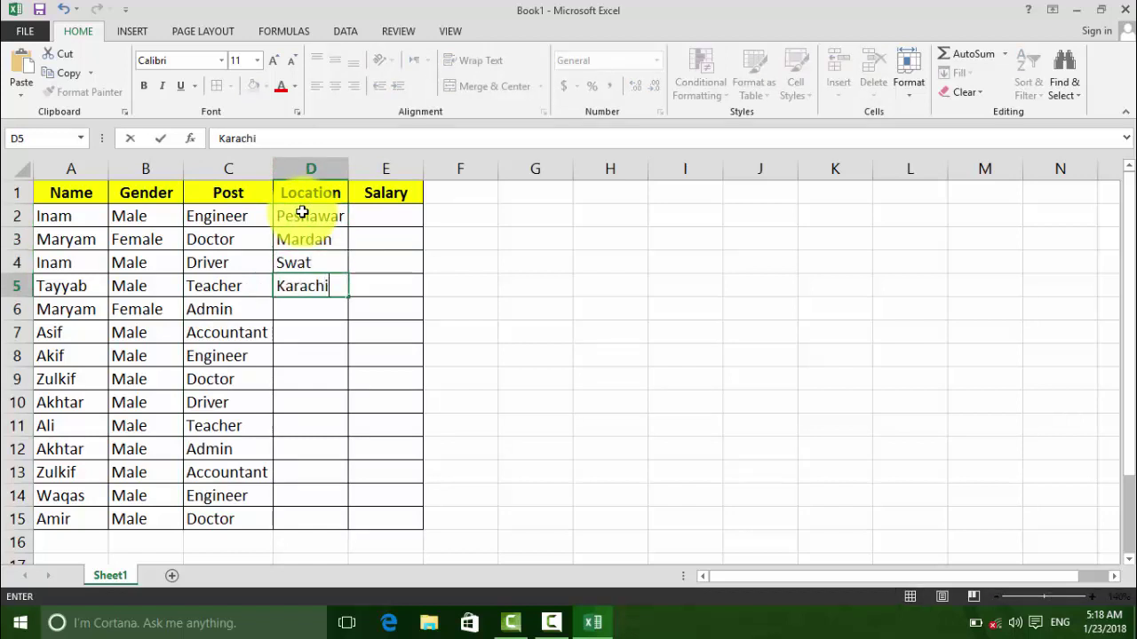
pyautogui.press('Return')
pyautogui.write('a')
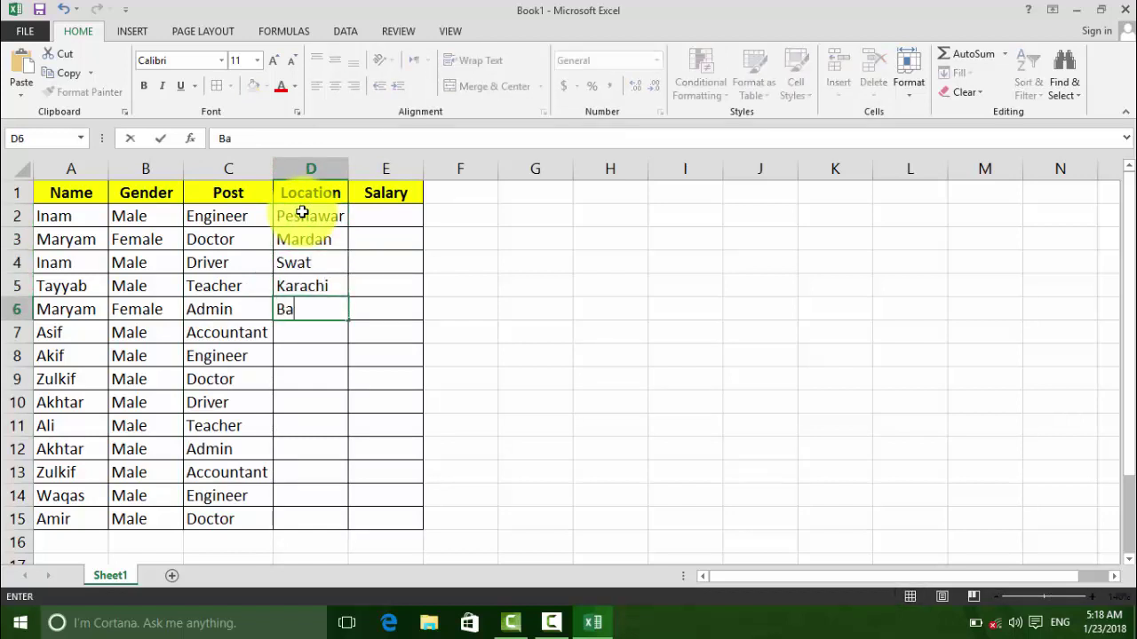
pyautogui.write('nu')
pyautogui.press('Return')
pyautogui.write('Koha')
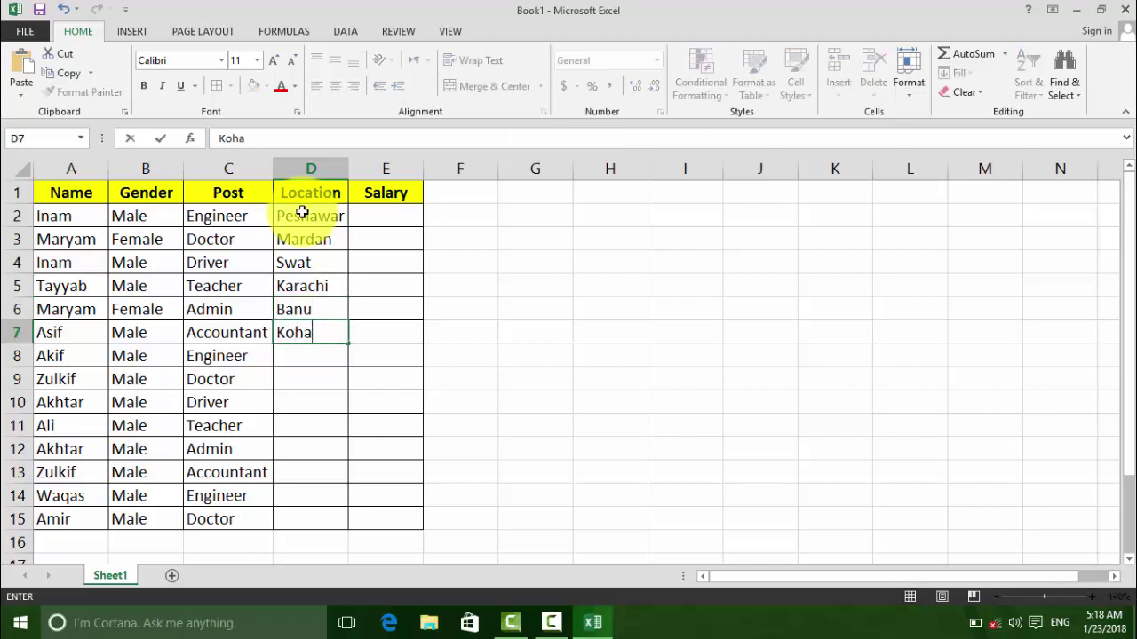
pyautogui.write('t')
pyautogui.press('Return')
pyautogui.moveTo(302, 213); pyautogui.dragTo(310, 343)
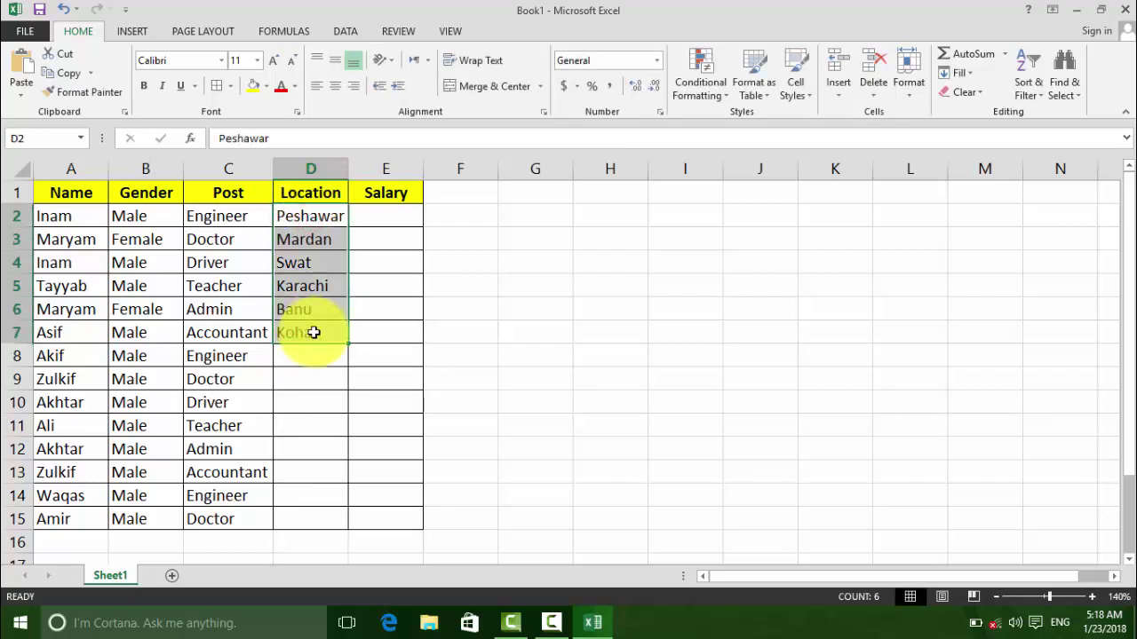
pyautogui.doubleClick(349, 346)
# Fill E2:E15 with salaries 1000, 1500 … 7500 and select the table A1:E15.
pyautogui.click(377, 221)
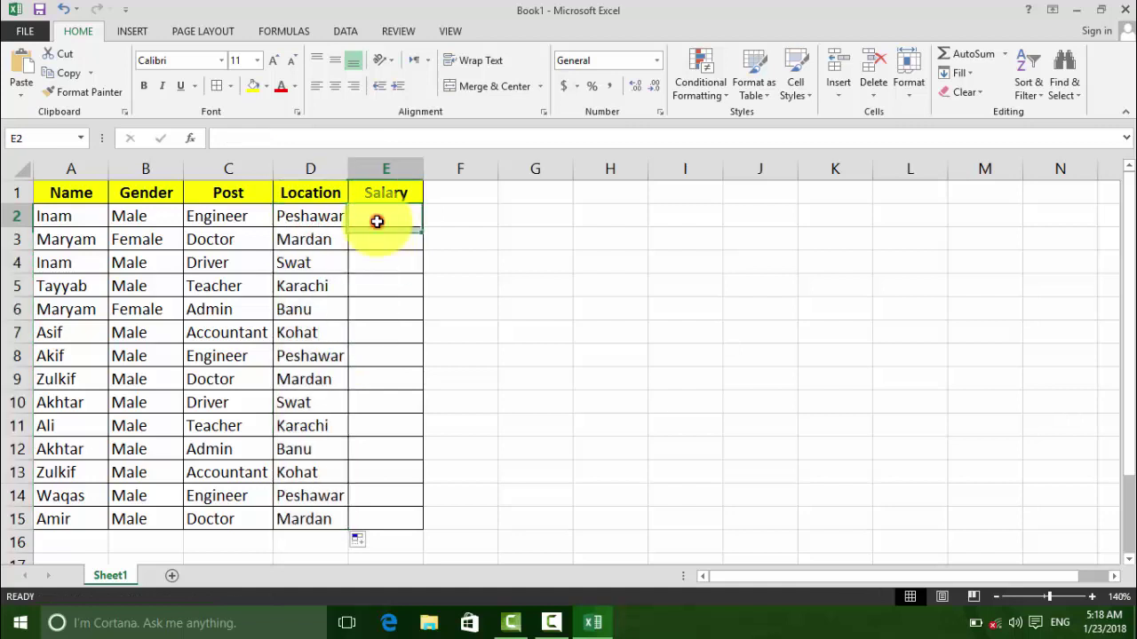
pyautogui.write('1000')
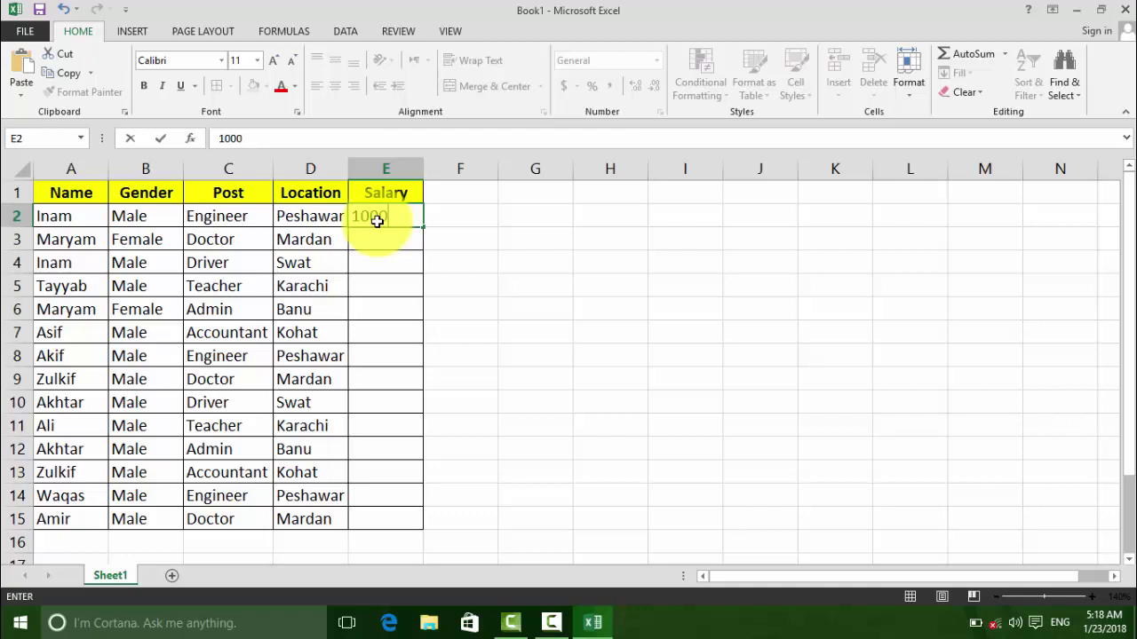
pyautogui.press('Return')
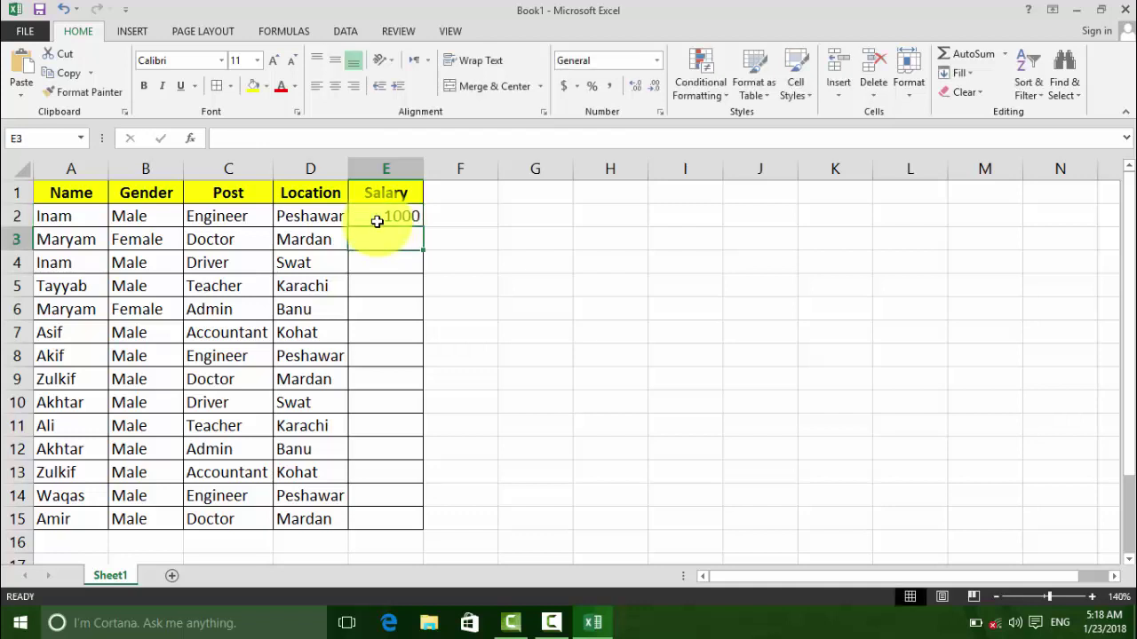
pyautogui.write('14')
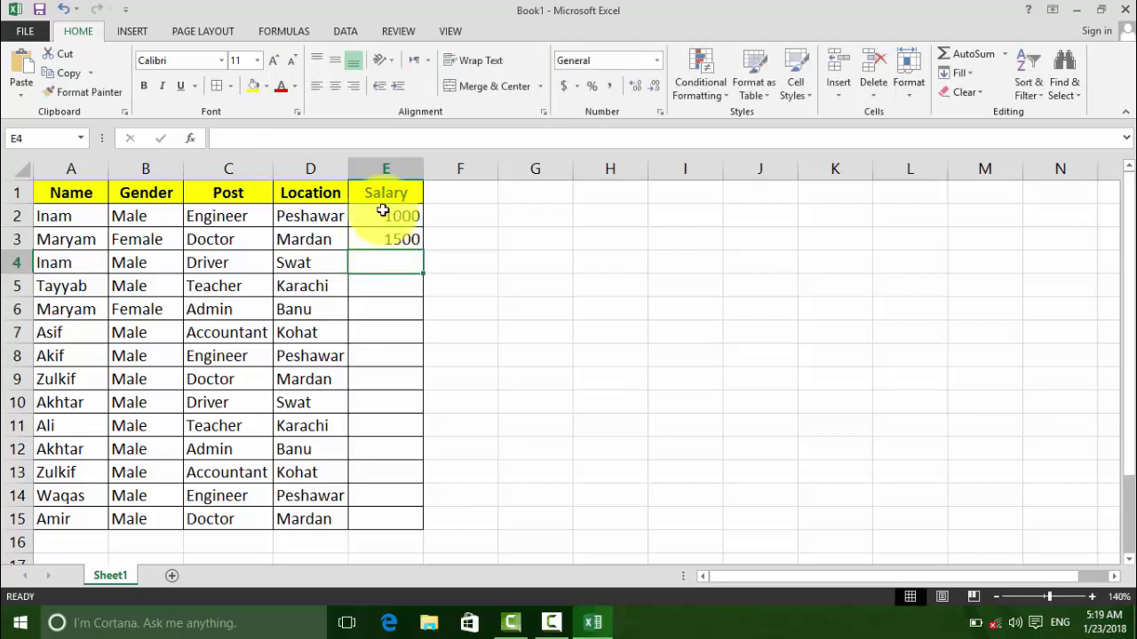
pyautogui.moveTo(380, 212); pyautogui.dragTo(399, 242)
pyautogui.doubleClick(420, 255)
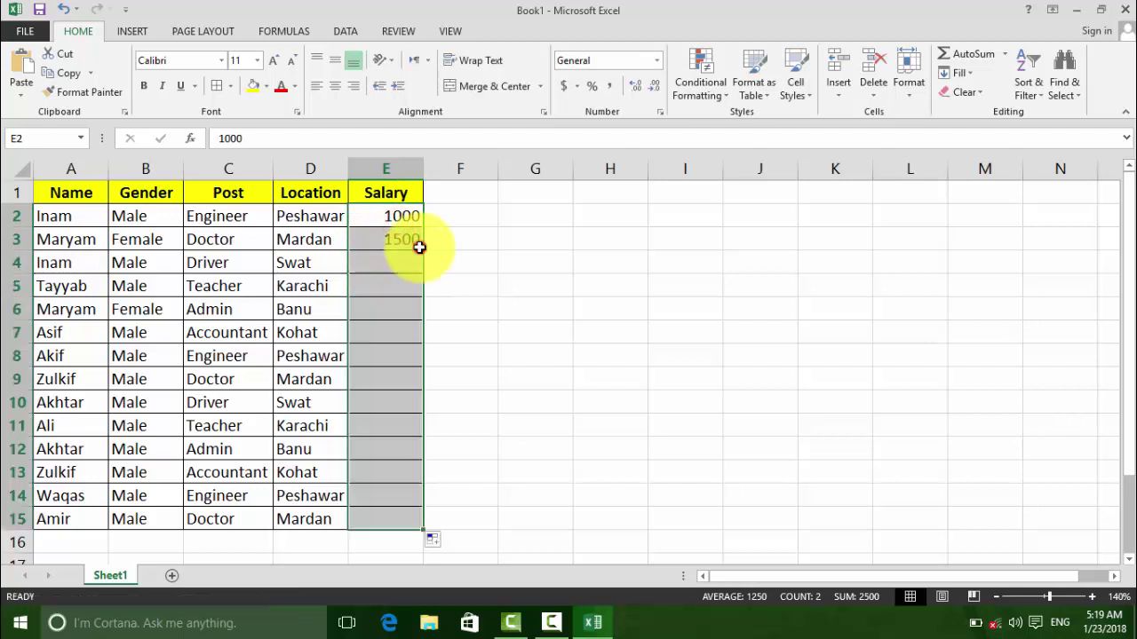
pyautogui.moveTo(85, 194); pyautogui.dragTo(367, 513)
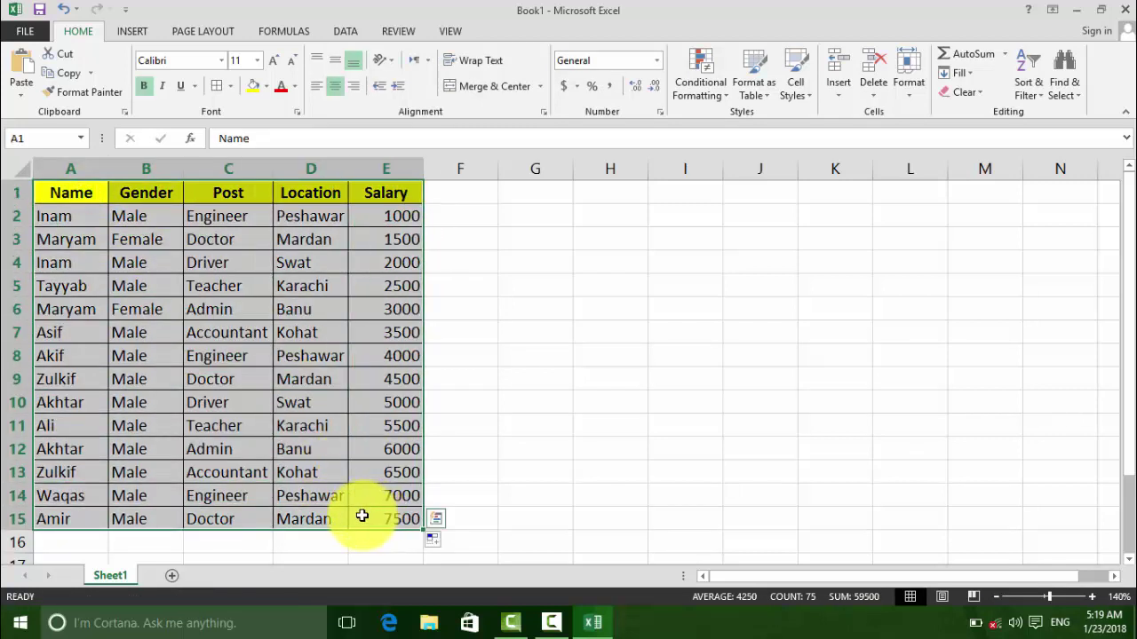
# Insert a PivotTable from A1:E15 on the existing worksheet at cell A18.
pyautogui.click(129, 30)
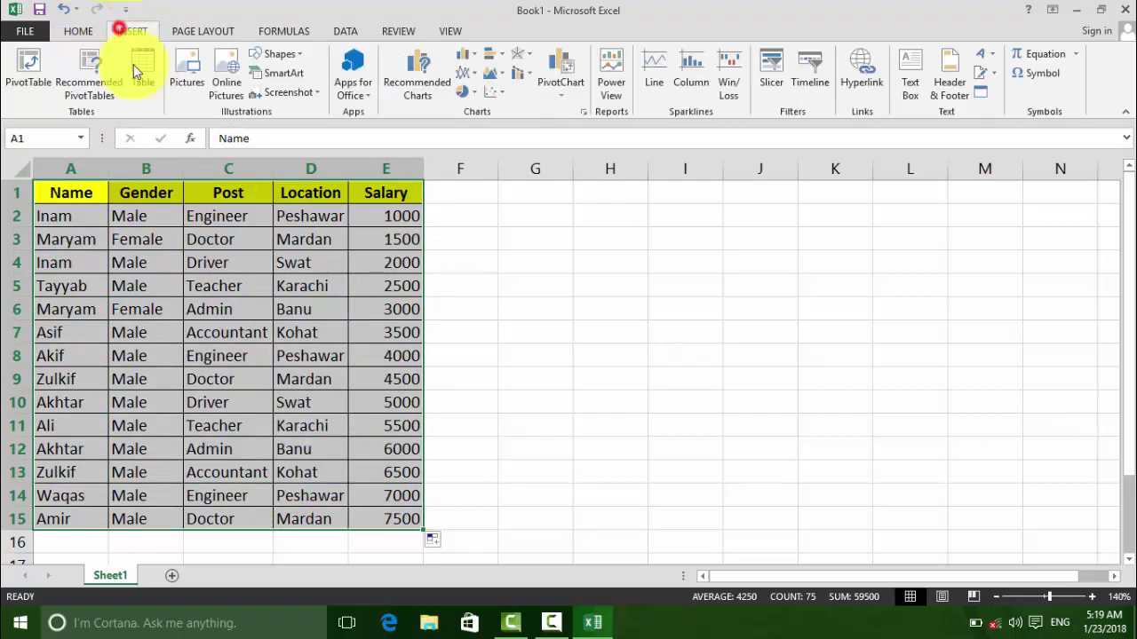
pyautogui.click(32, 78)
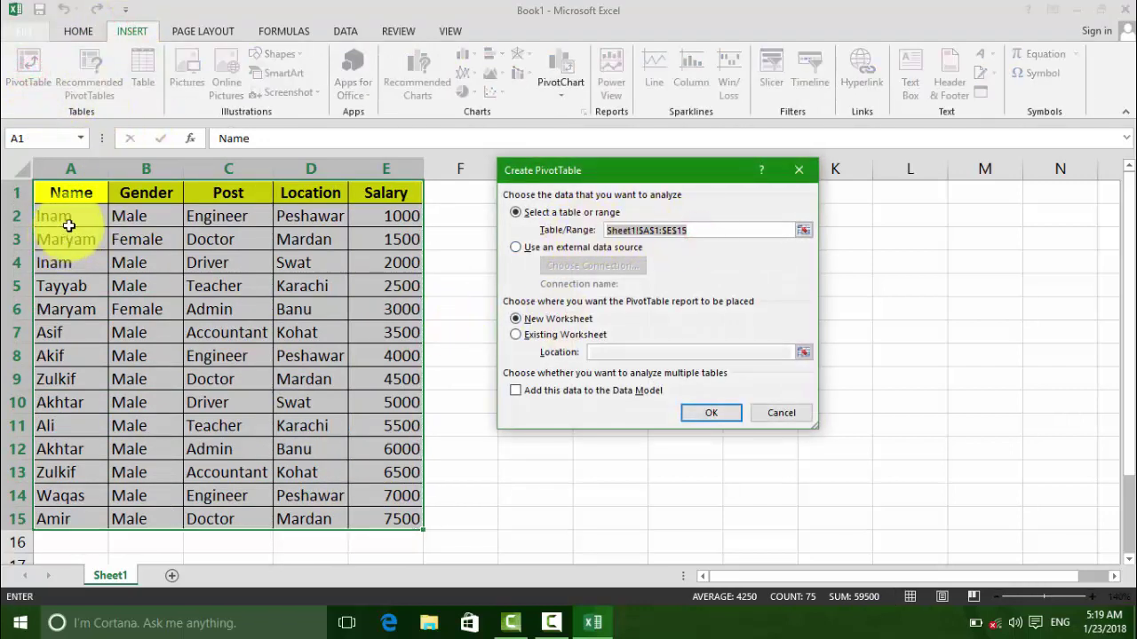
pyautogui.moveTo(69, 192); pyautogui.dragTo(404, 520)
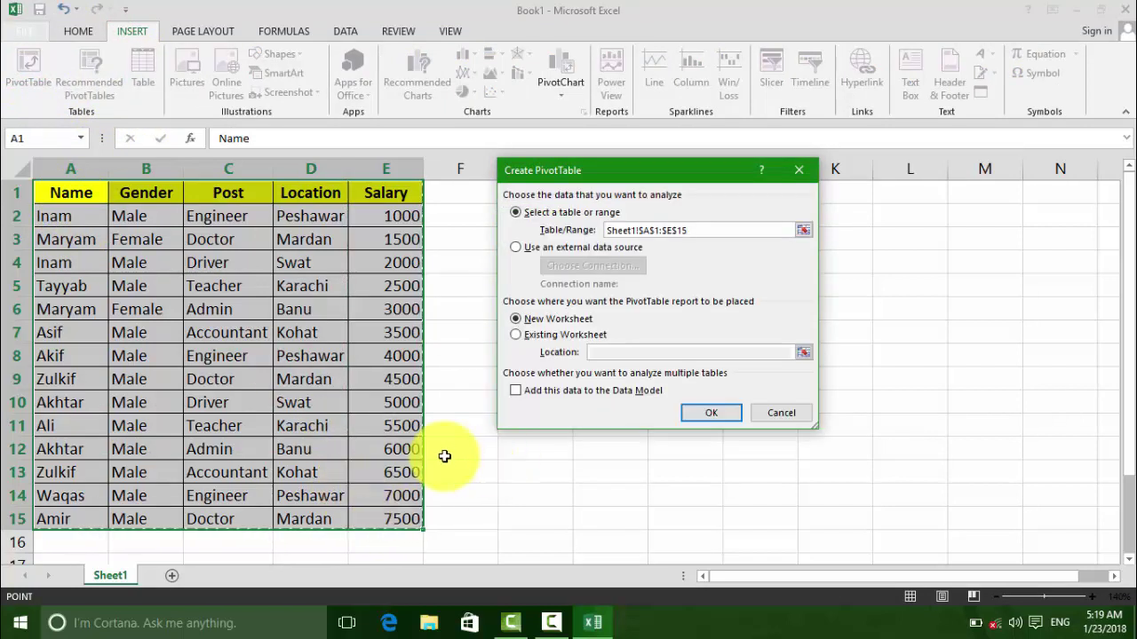
pyautogui.click(522, 335)
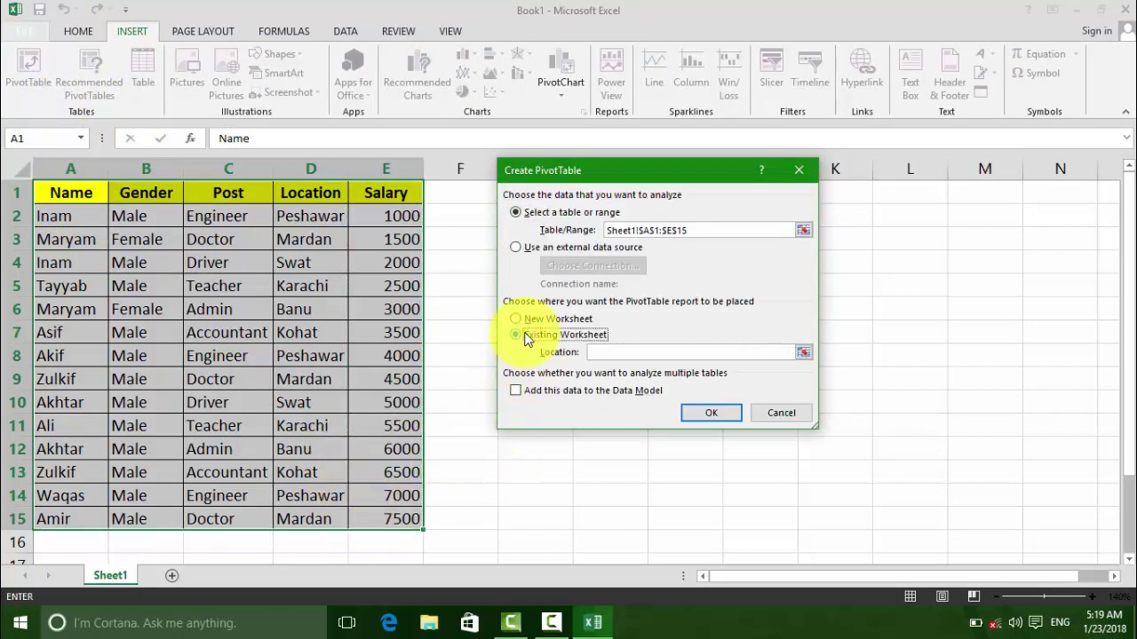
pyautogui.moveTo(528, 168); pyautogui.dragTo(612, 209)
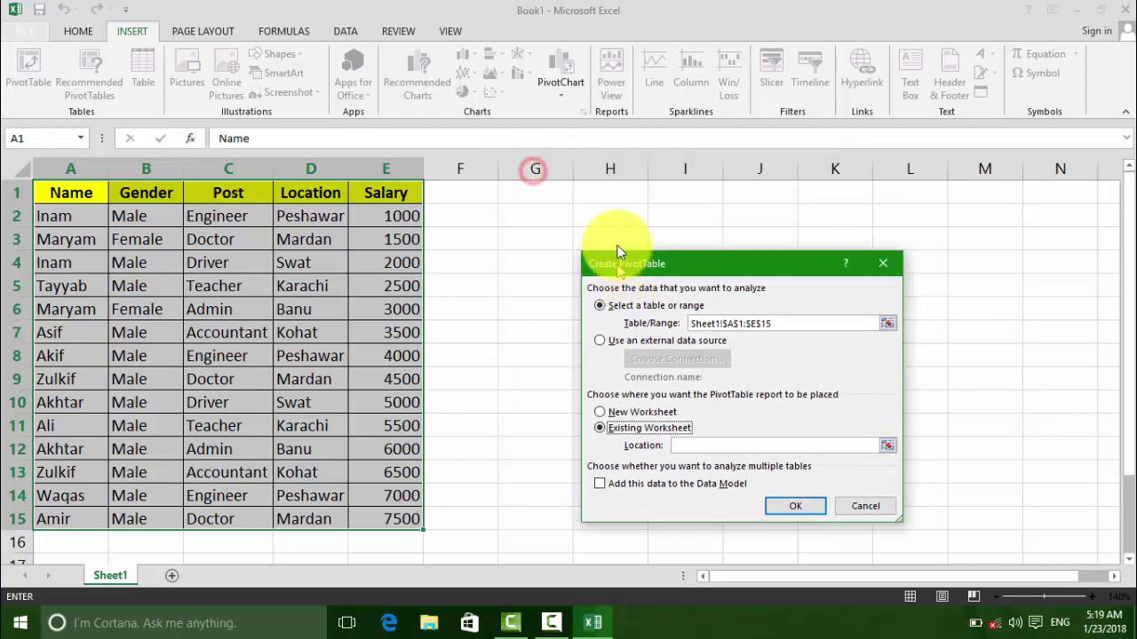
pyautogui.scroll(-3, 56, 521)
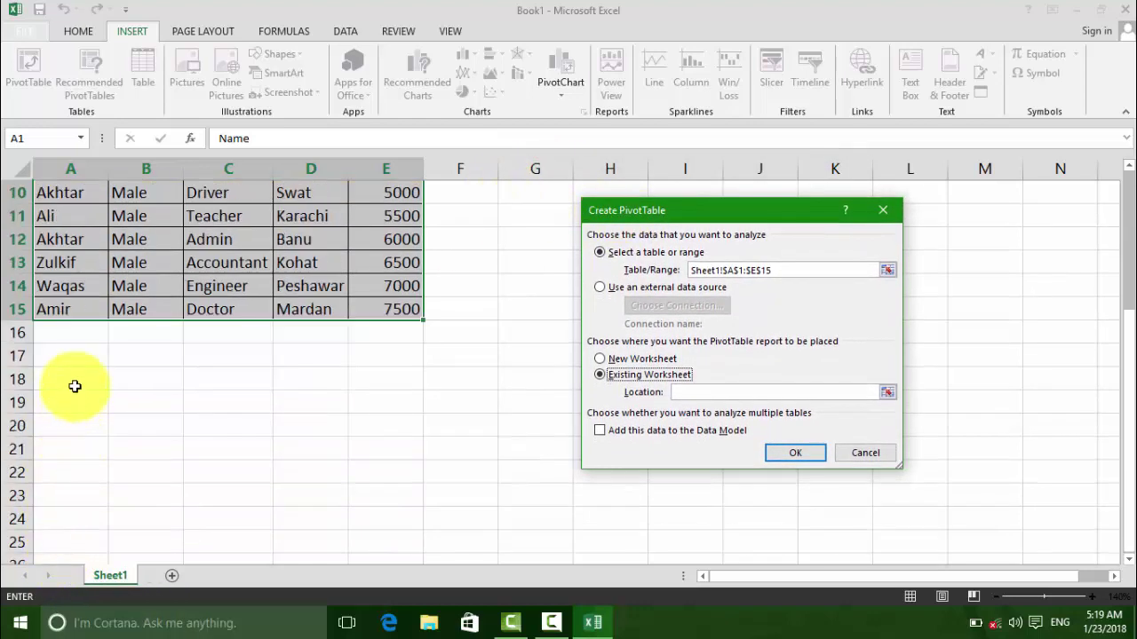
pyautogui.click(797, 453)
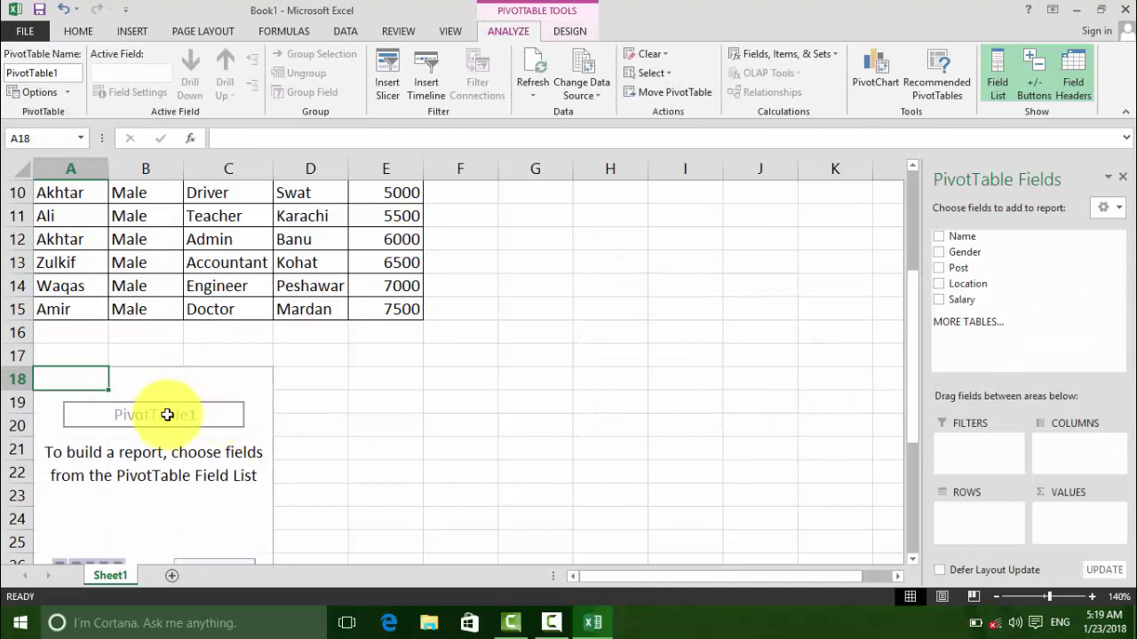
# Put Name in Rows, Gender in Filters, Post then Location in Columns, and Sum of Salary in Values.
pyautogui.scroll(-1, 165, 444)
pyautogui.scroll(-1, 165, 467)
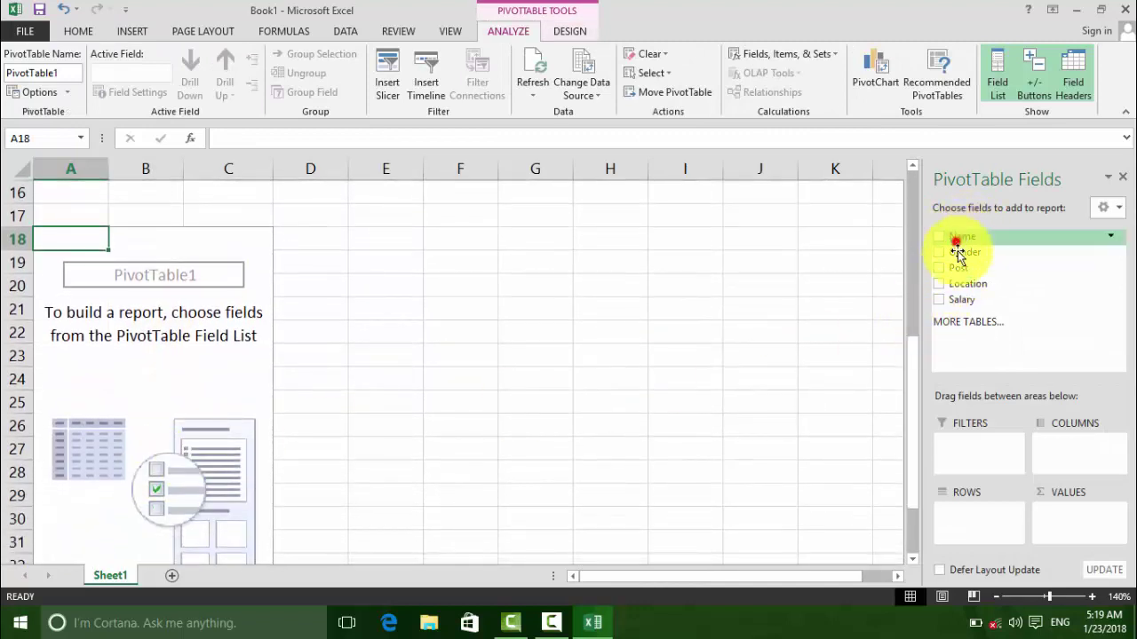
pyautogui.moveTo(960, 236); pyautogui.dragTo(977, 524)
pyautogui.moveTo(963, 254); pyautogui.dragTo(961, 447)
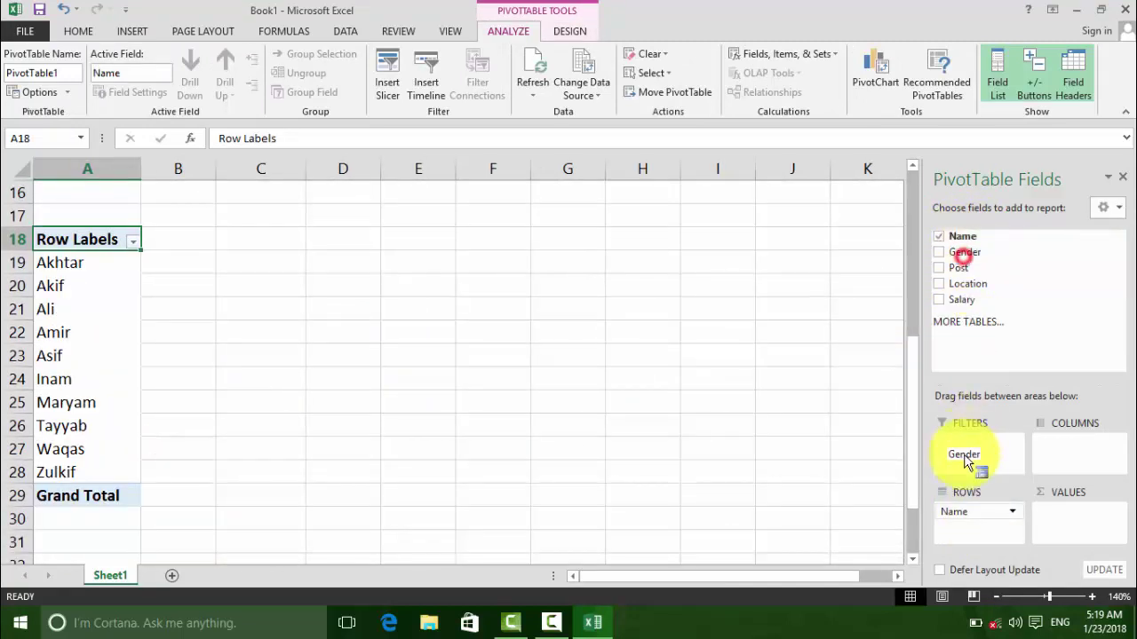
pyautogui.moveTo(956, 271); pyautogui.dragTo(1060, 457)
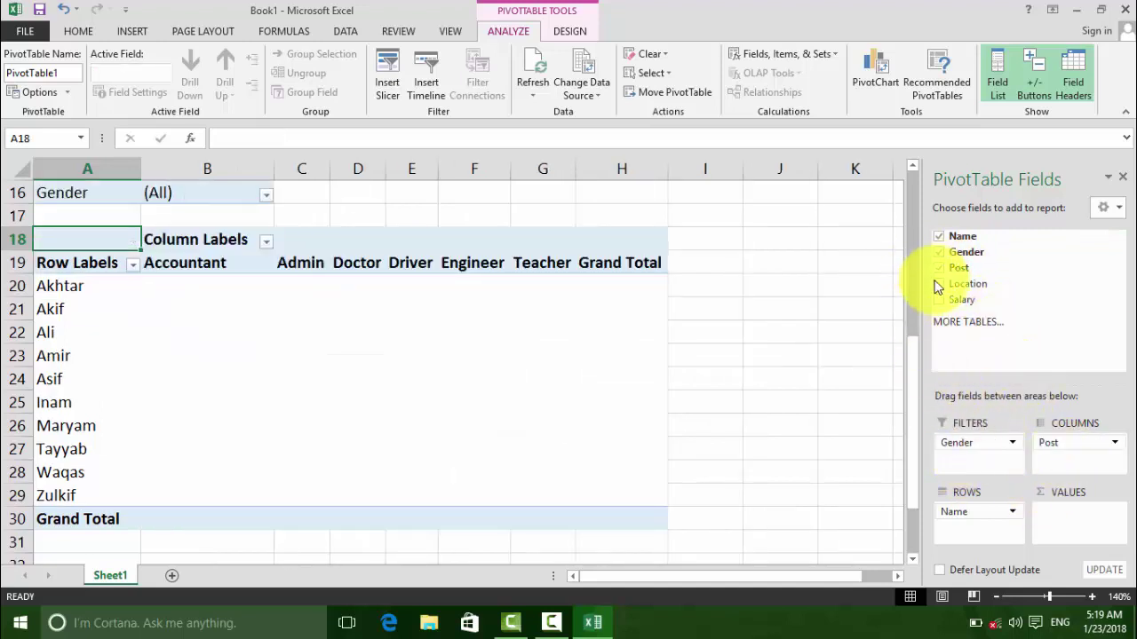
pyautogui.moveTo(966, 283); pyautogui.dragTo(1070, 460)
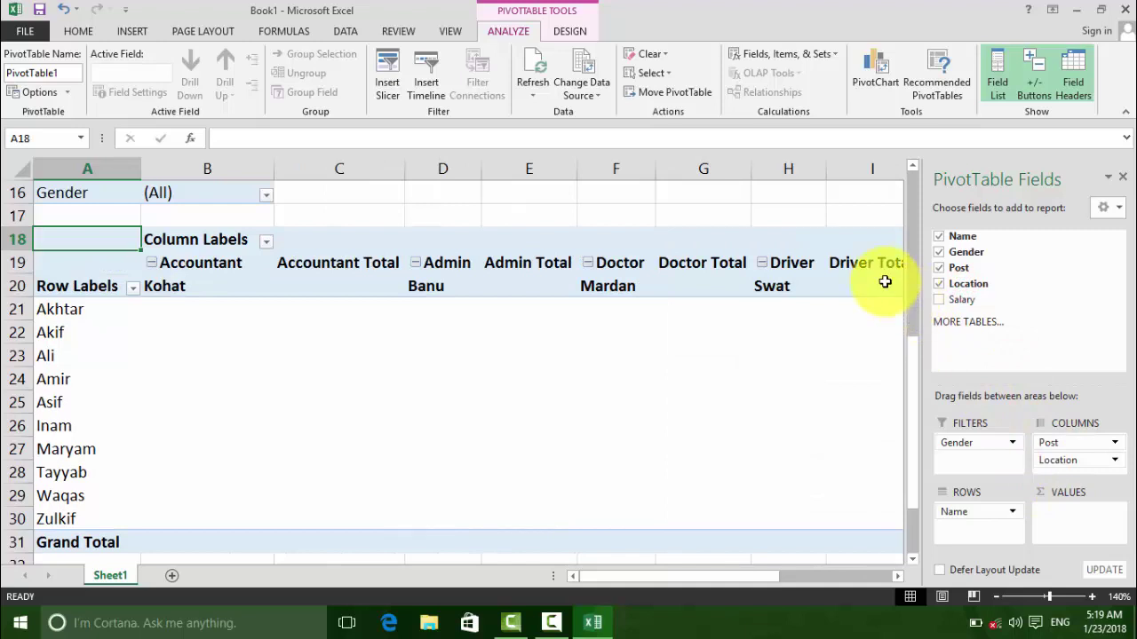
pyautogui.moveTo(961, 299); pyautogui.dragTo(1066, 515)
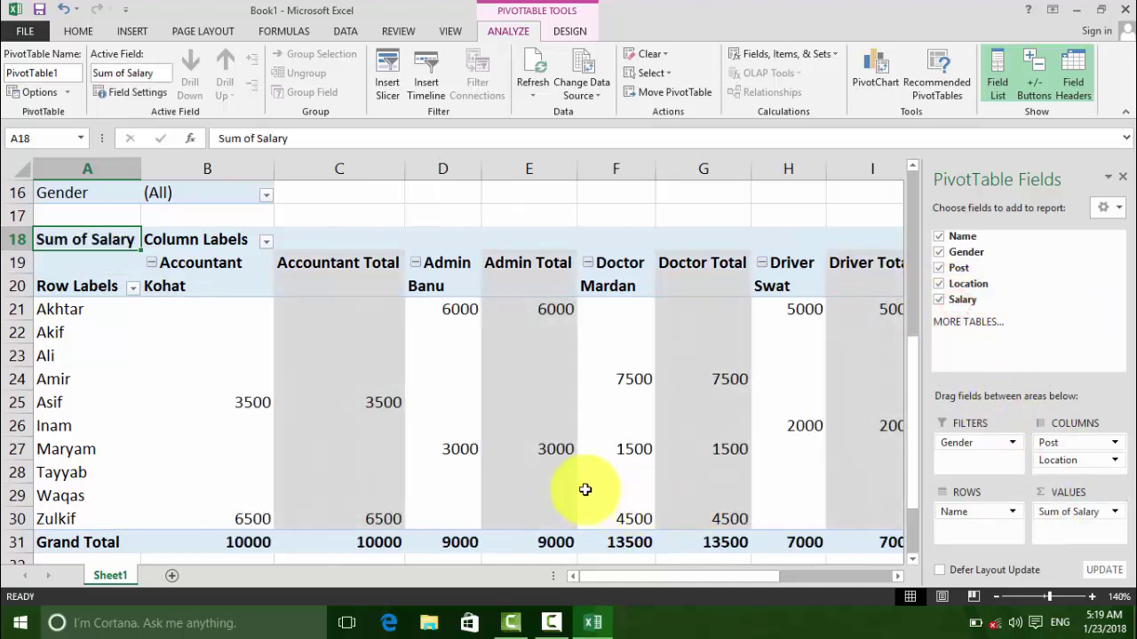
# Hide the field list and collapse Admin, Doctor, Driver, Engineer, Teacher and Accountant to single columns.
pyautogui.click(1126, 177)
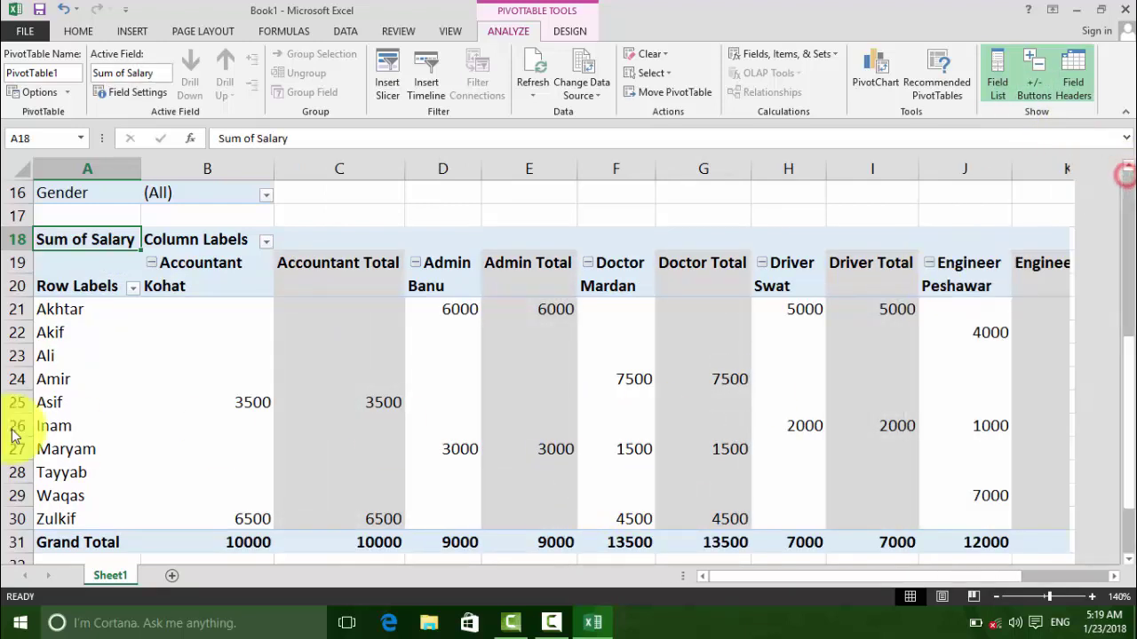
pyautogui.click(415, 268)
pyautogui.click(414, 260)
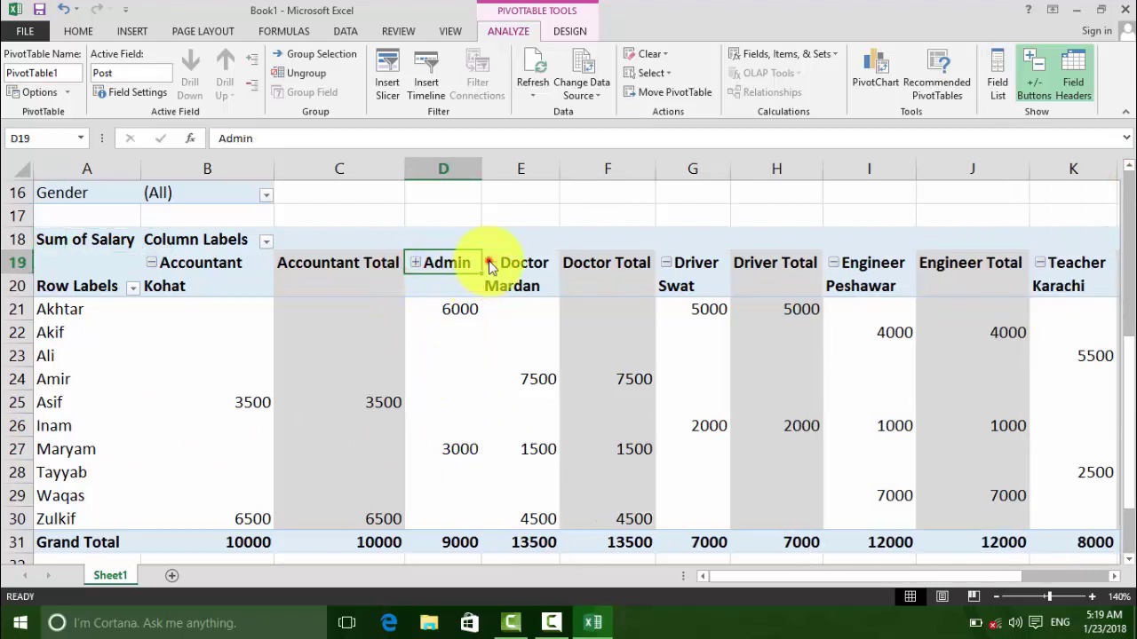
pyautogui.click(491, 263)
pyautogui.click(569, 264)
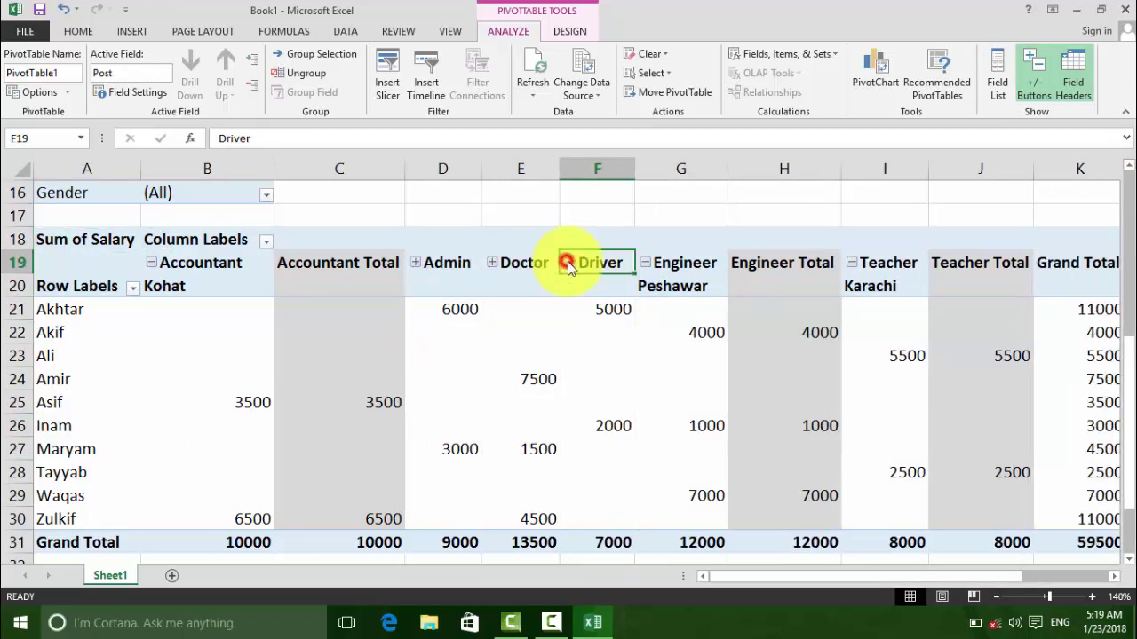
pyautogui.click(646, 263)
pyautogui.click(736, 264)
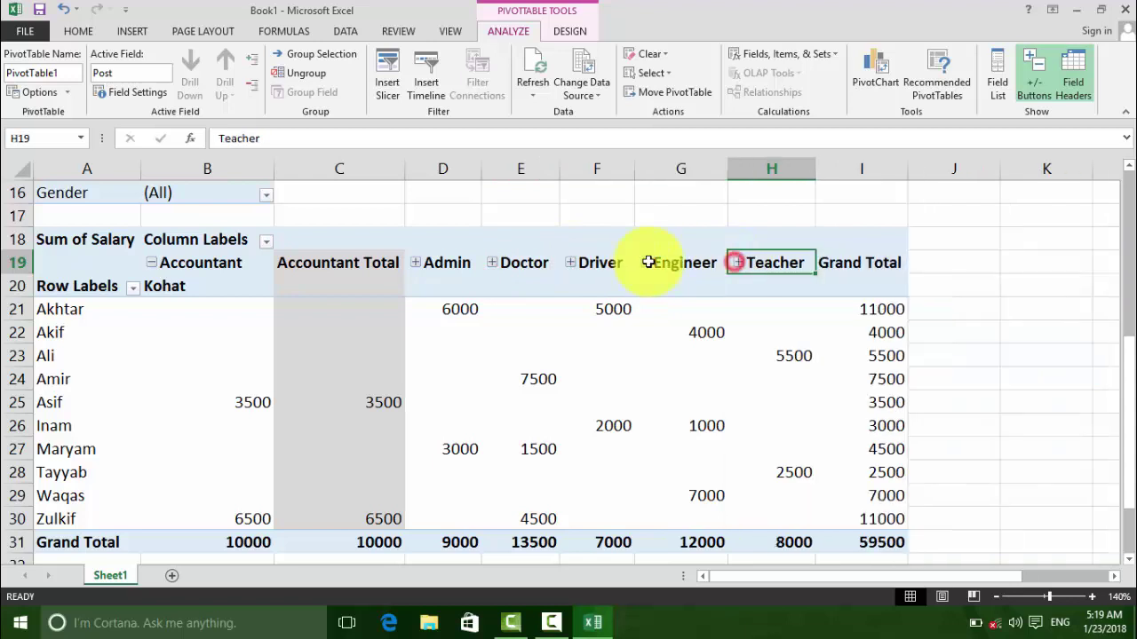
pyautogui.click(152, 263)
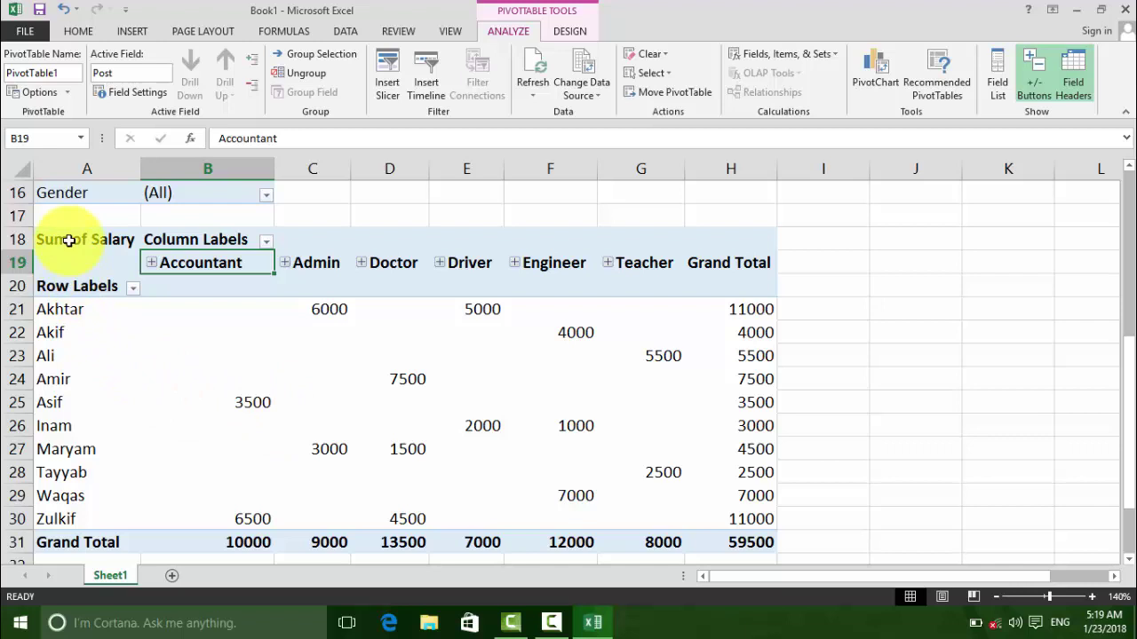
pyautogui.moveTo(68, 240); pyautogui.dragTo(720, 537)
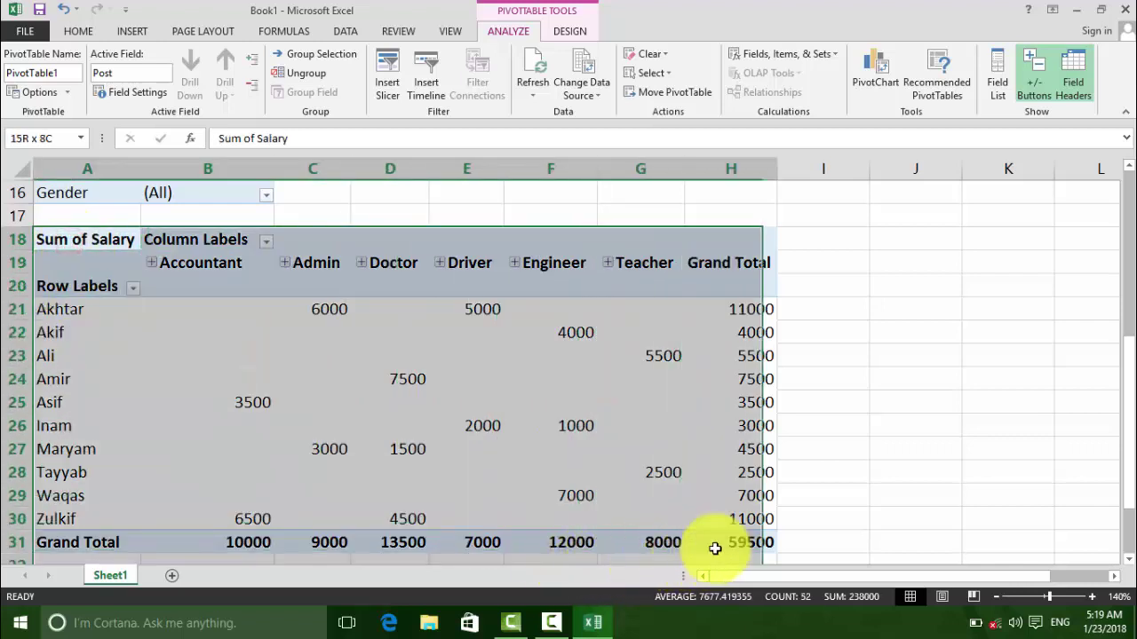
pyautogui.click(466, 496)
pyautogui.click(306, 402)
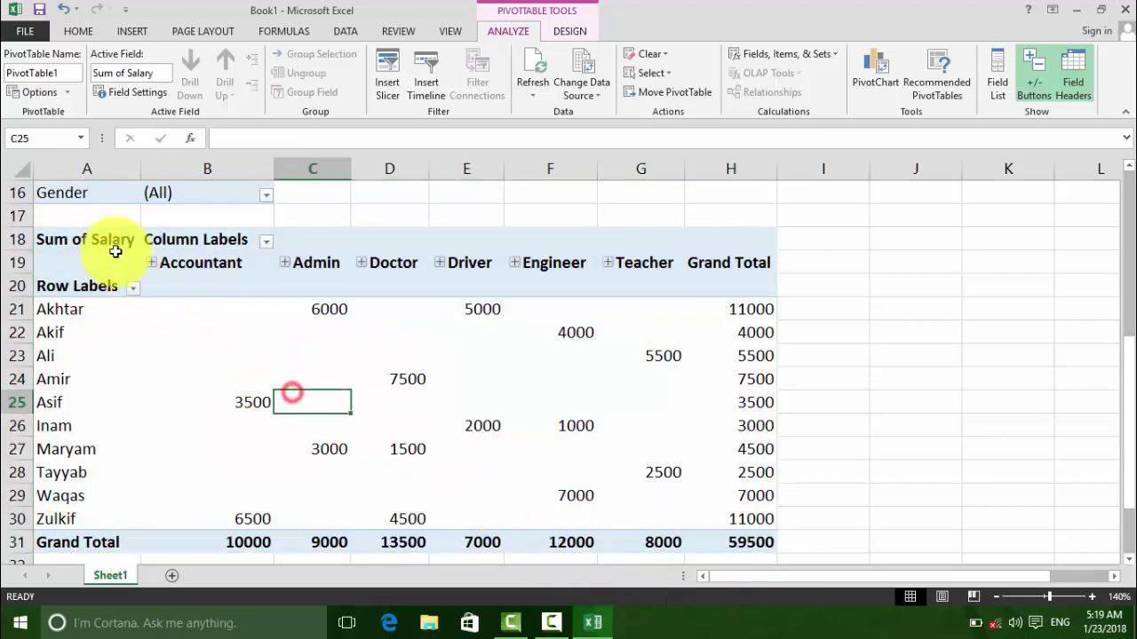
pyautogui.click(114, 258)
pyautogui.click(169, 263)
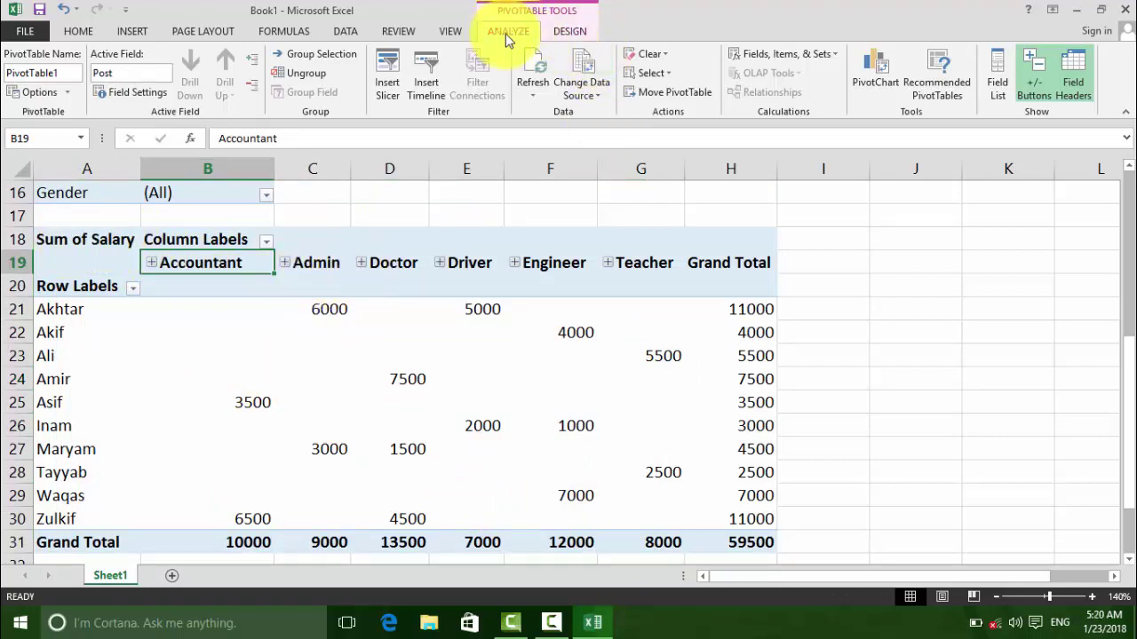
pyautogui.click(577, 32)
pyautogui.click(504, 31)
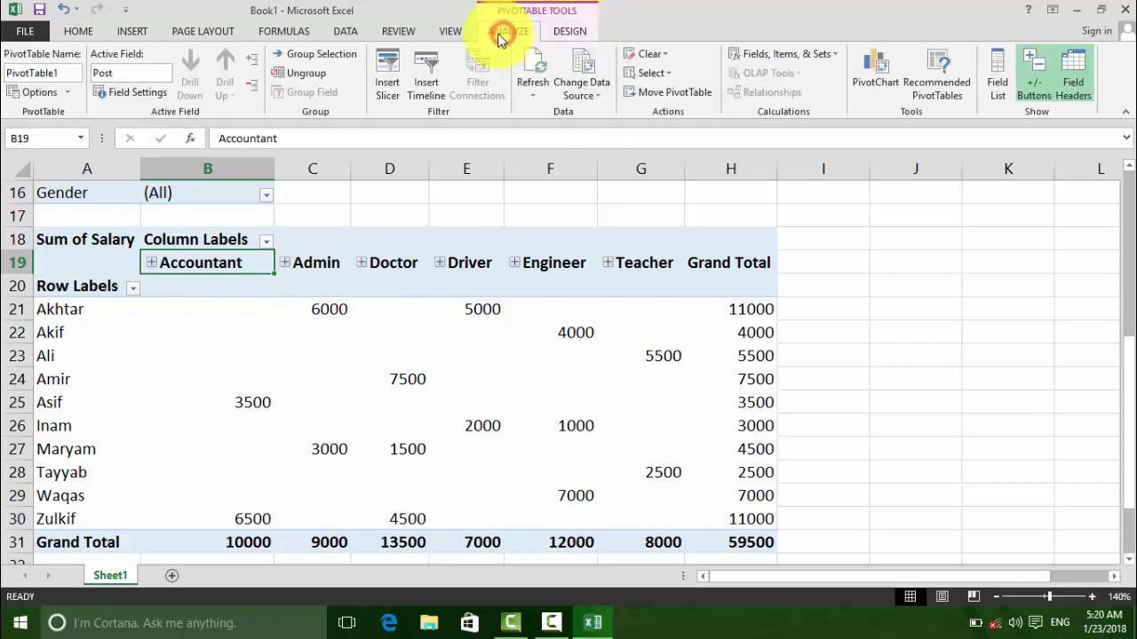
pyautogui.click(68, 92)
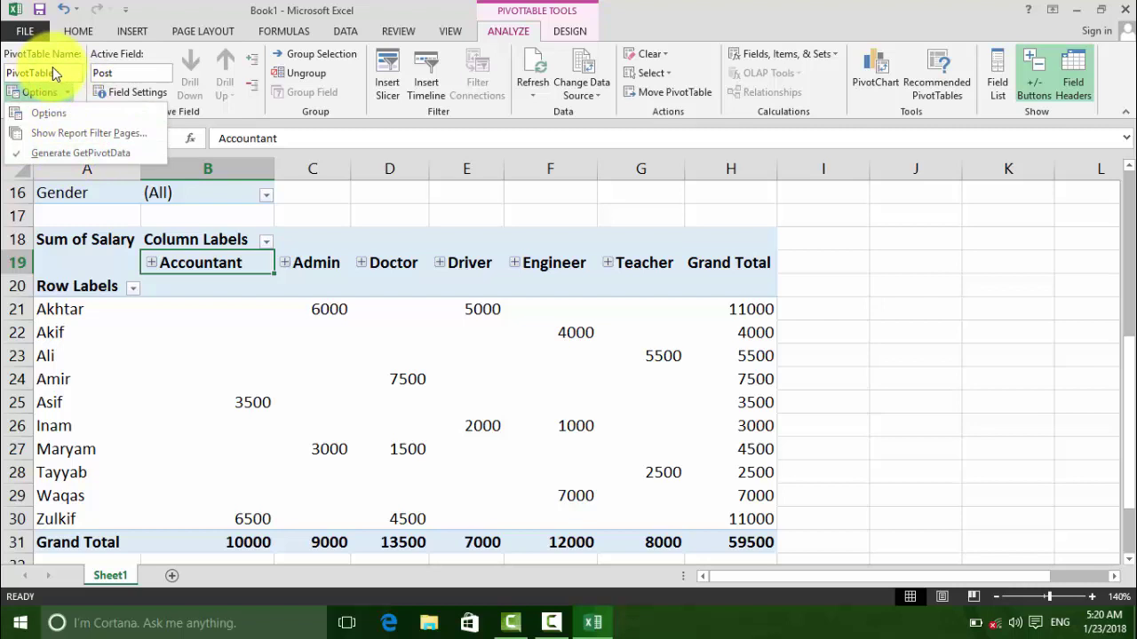
pyautogui.click(111, 66)
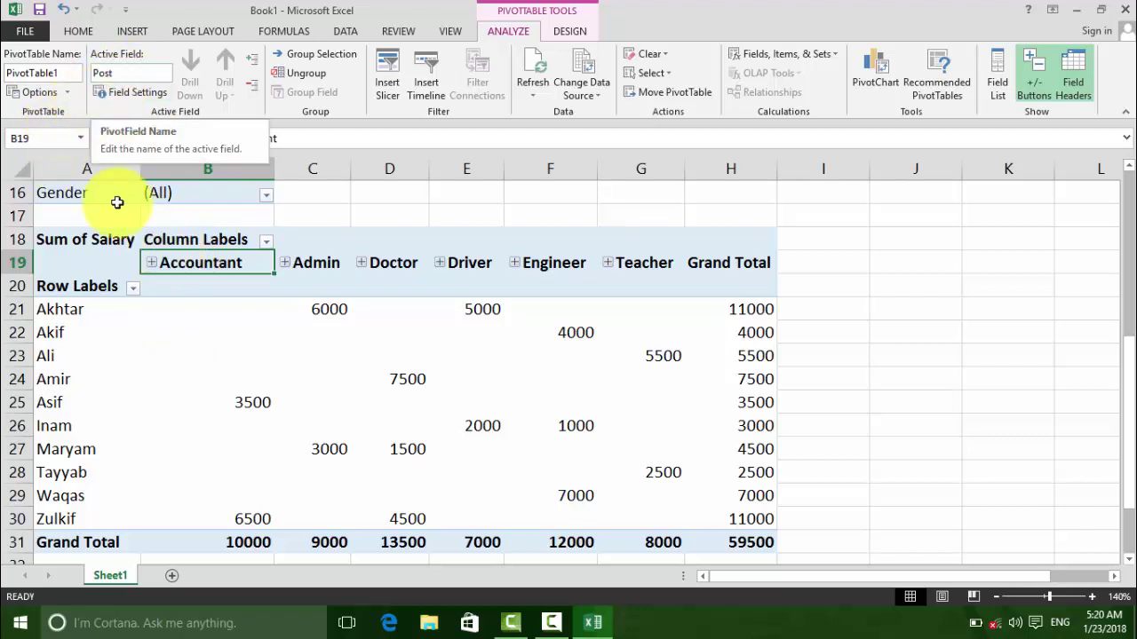
pyautogui.click(89, 286)
pyautogui.click(133, 71)
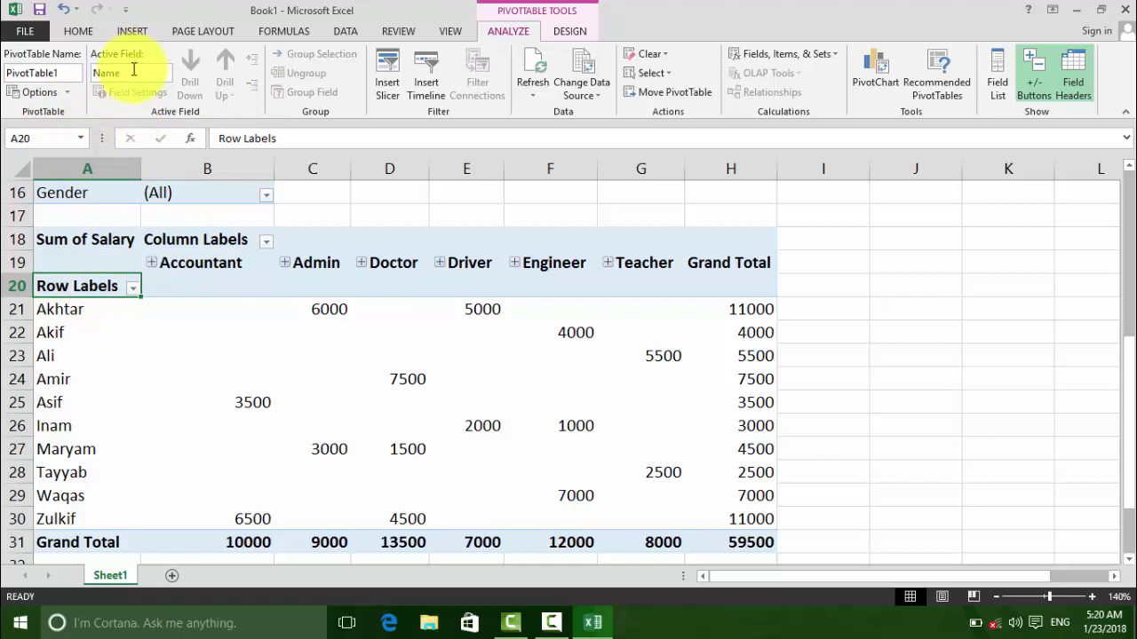
pyautogui.click(191, 284)
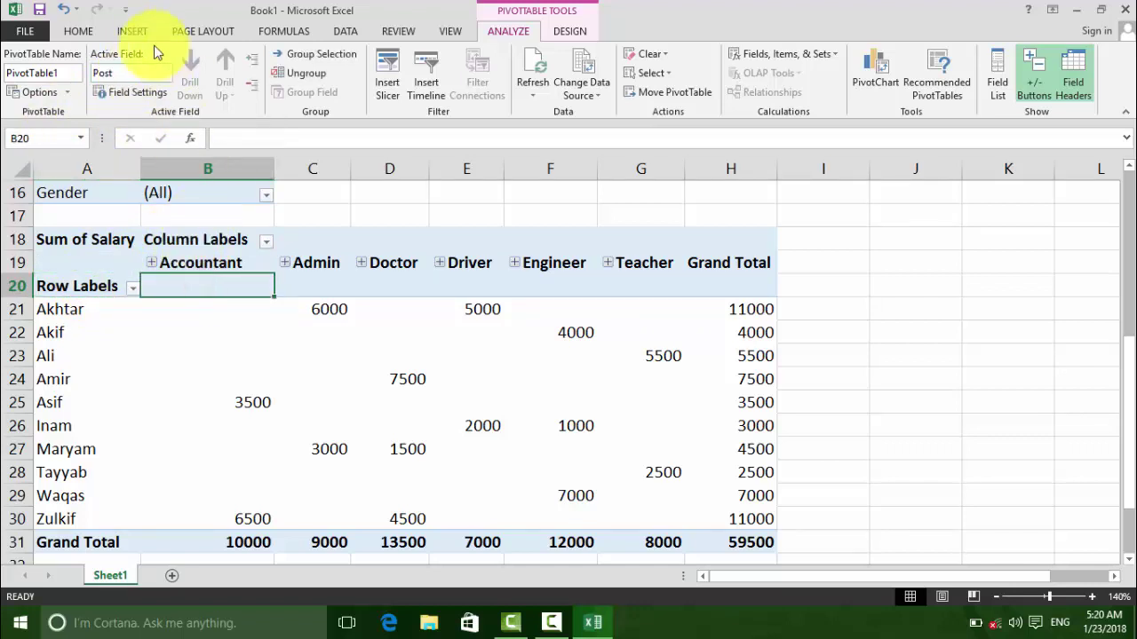
pyautogui.click(715, 284)
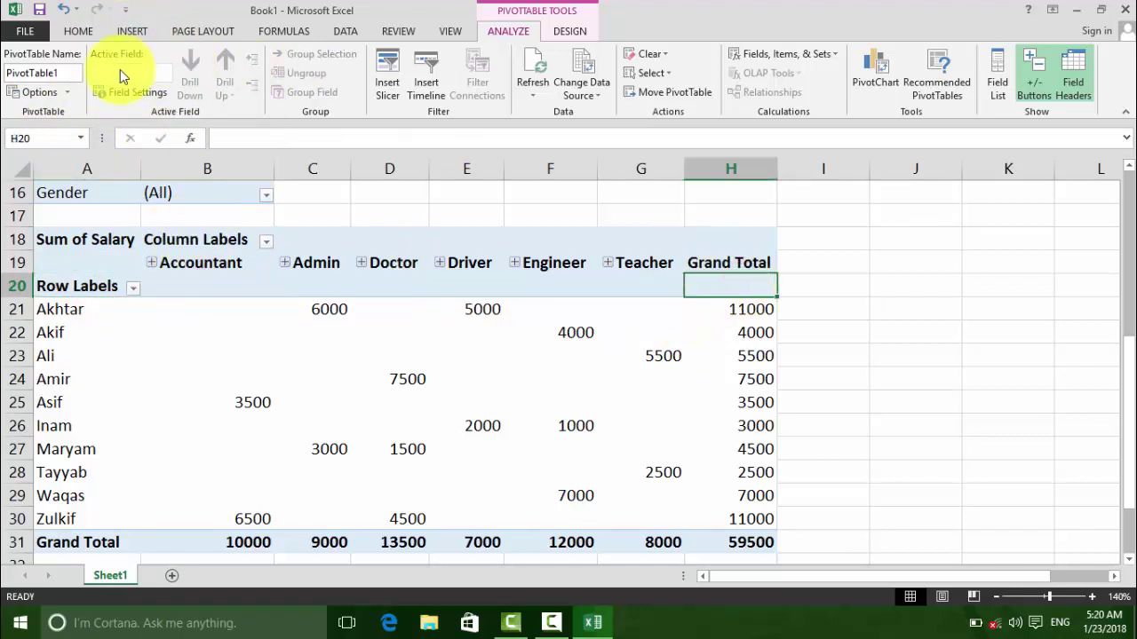
pyautogui.click(706, 263)
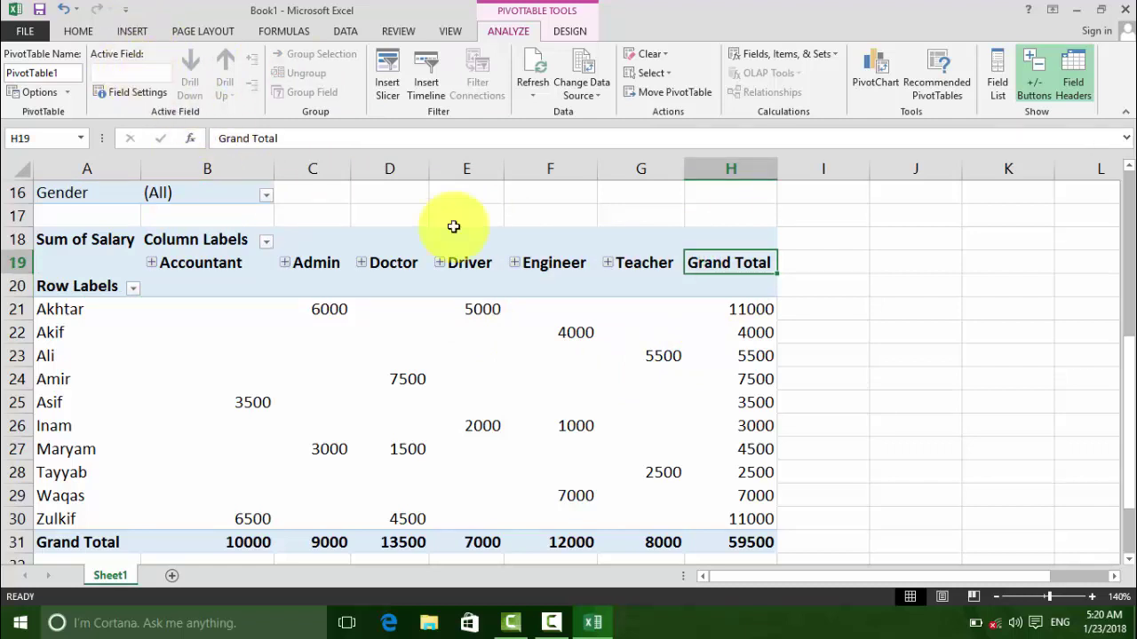
pyautogui.click(753, 473)
pyautogui.click(755, 518)
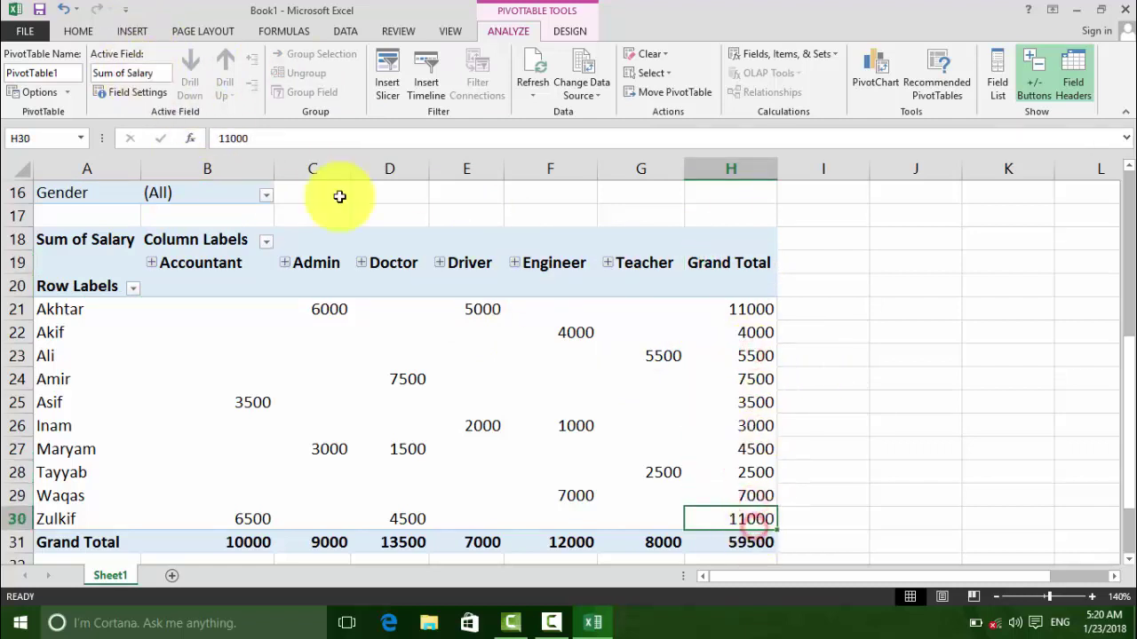
pyautogui.click(736, 544)
pyautogui.click(662, 543)
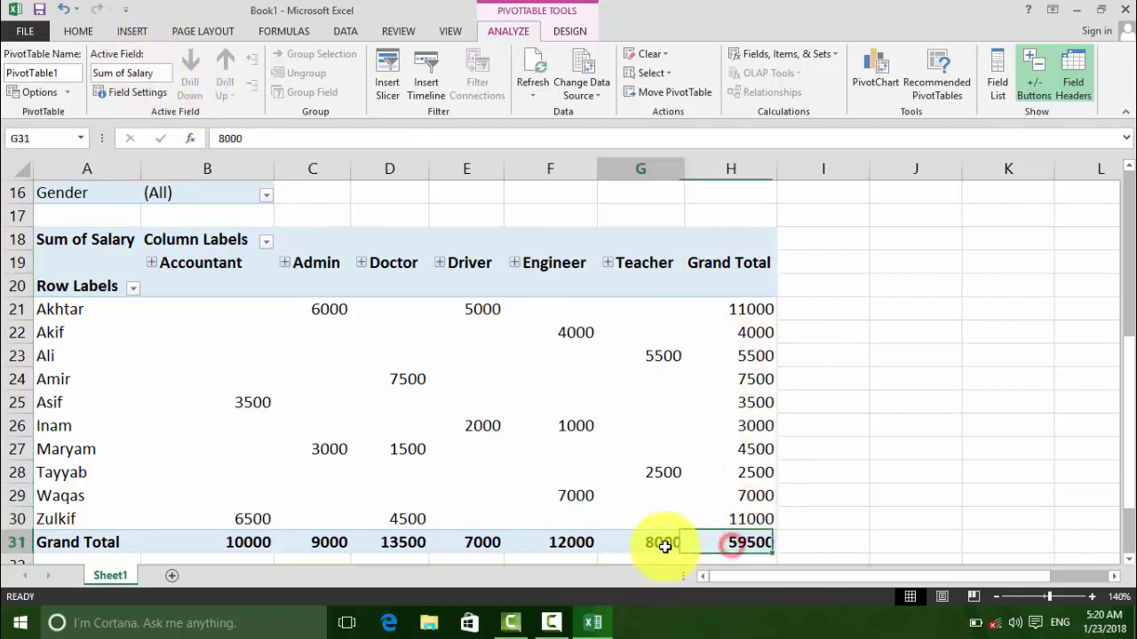
pyautogui.click(566, 543)
pyautogui.click(456, 542)
pyautogui.click(381, 542)
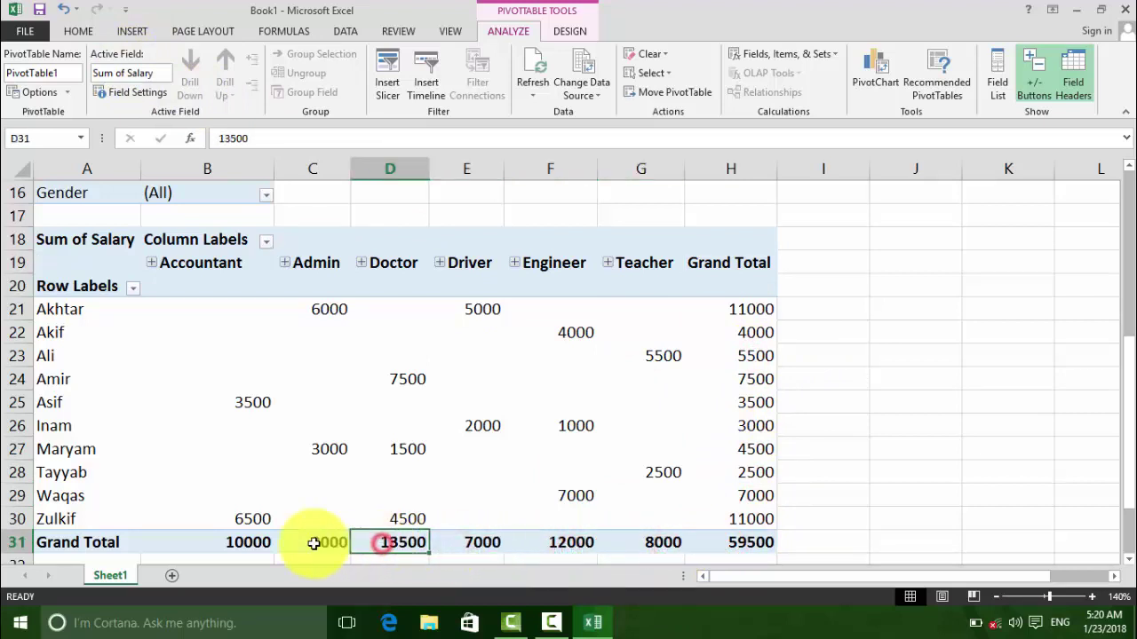
pyautogui.click(296, 543)
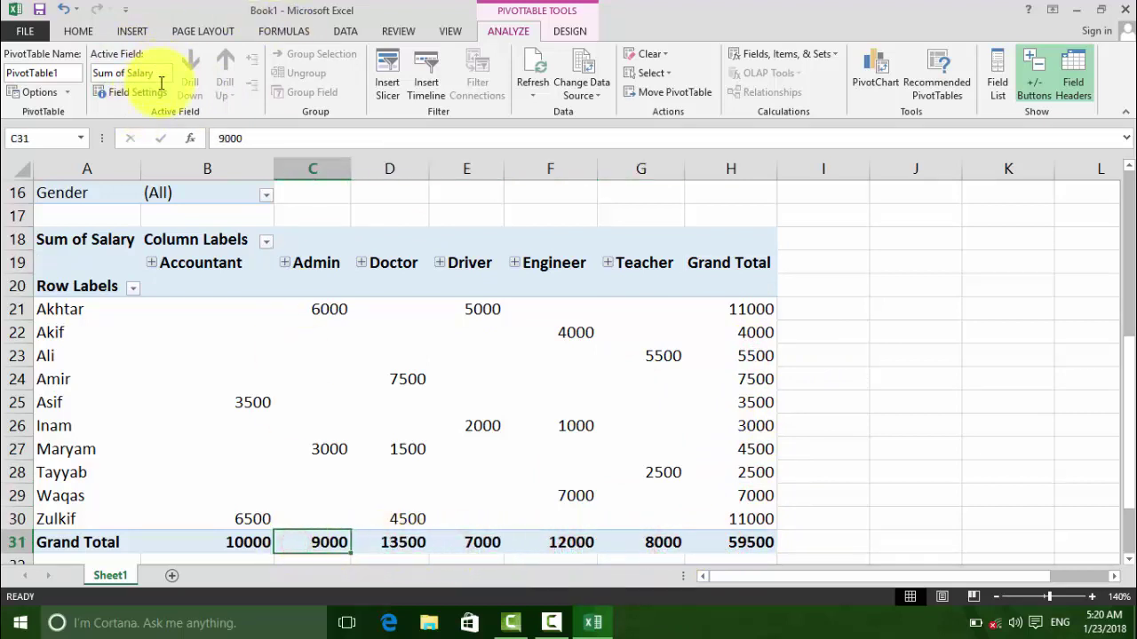
pyautogui.click(373, 379)
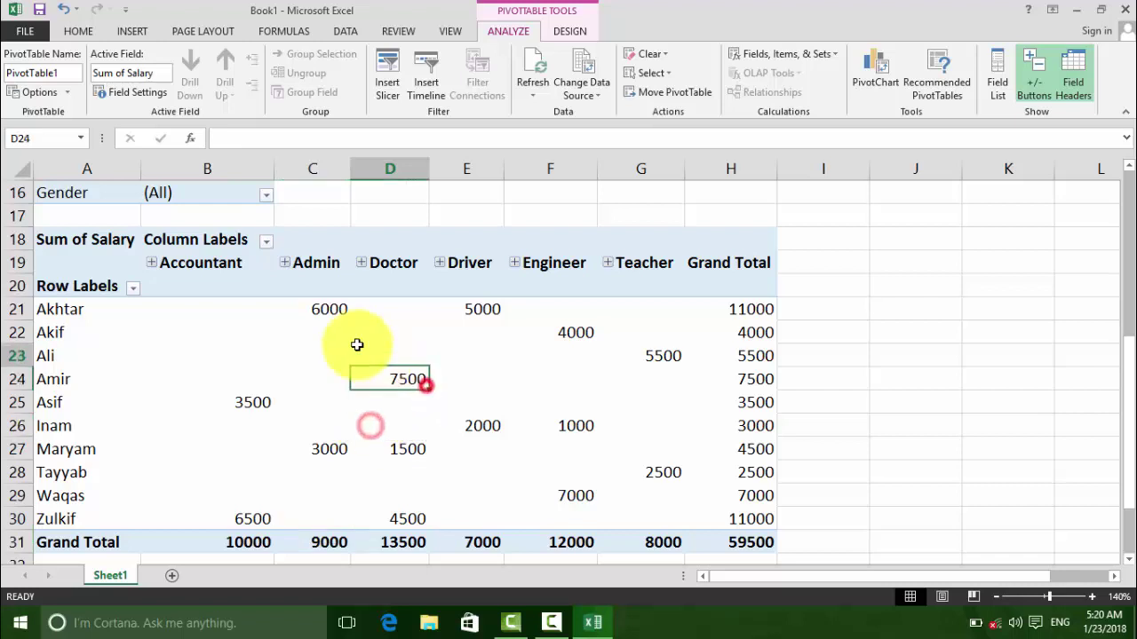
pyautogui.click(358, 349)
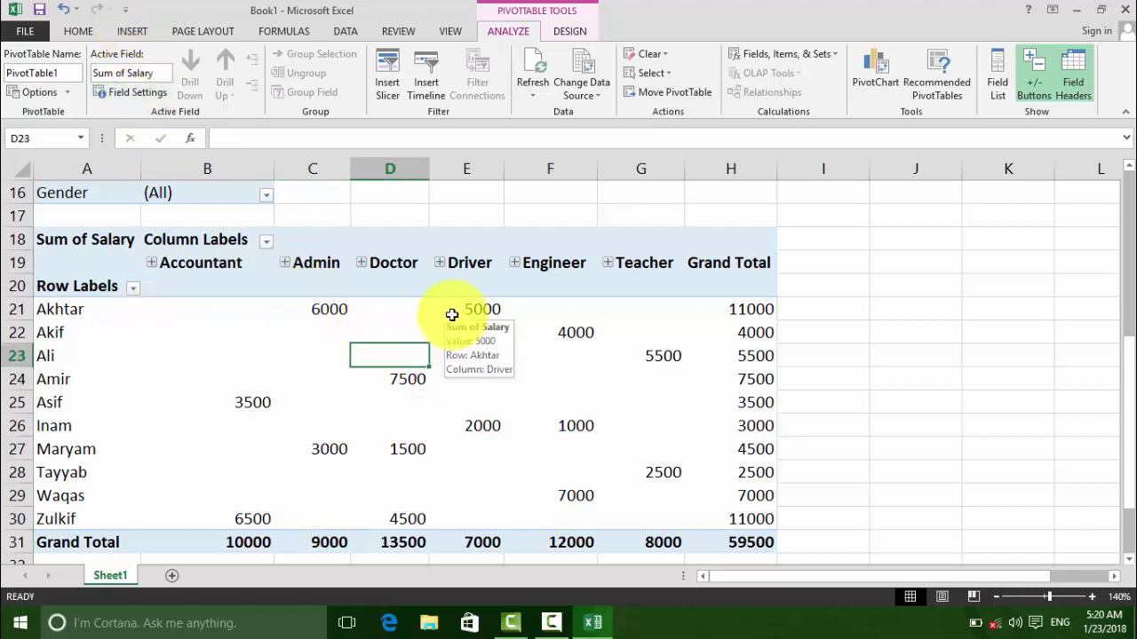
pyautogui.click(302, 308)
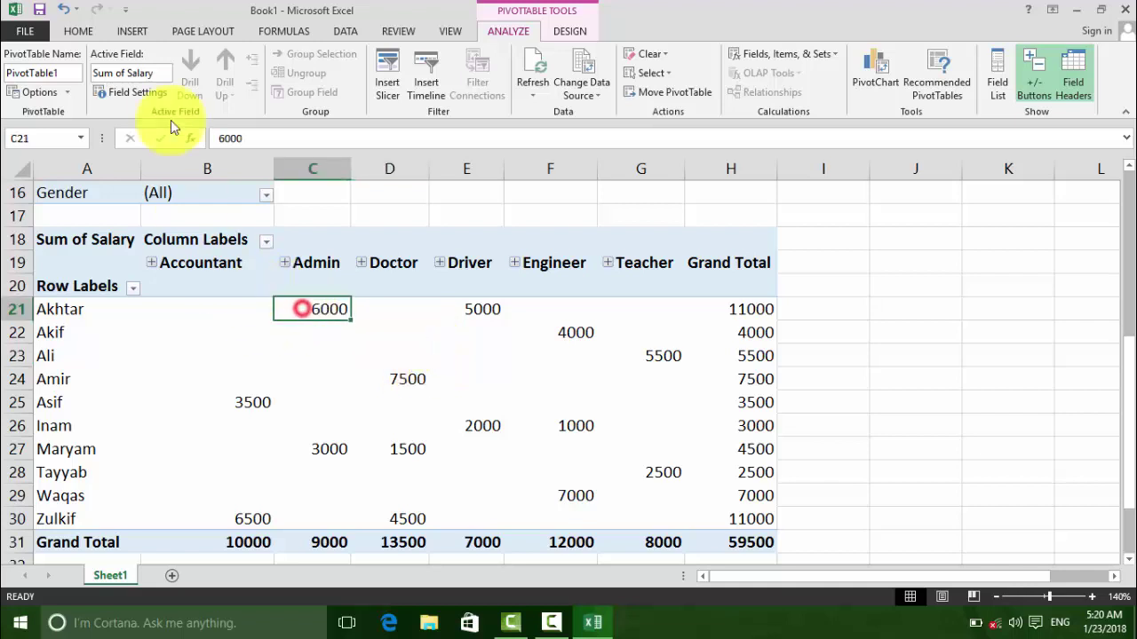
# Change the salary field's summary from Sum to Count.
pyautogui.click(151, 104)
pyautogui.moveTo(735, 199); pyautogui.dragTo(610, 162)
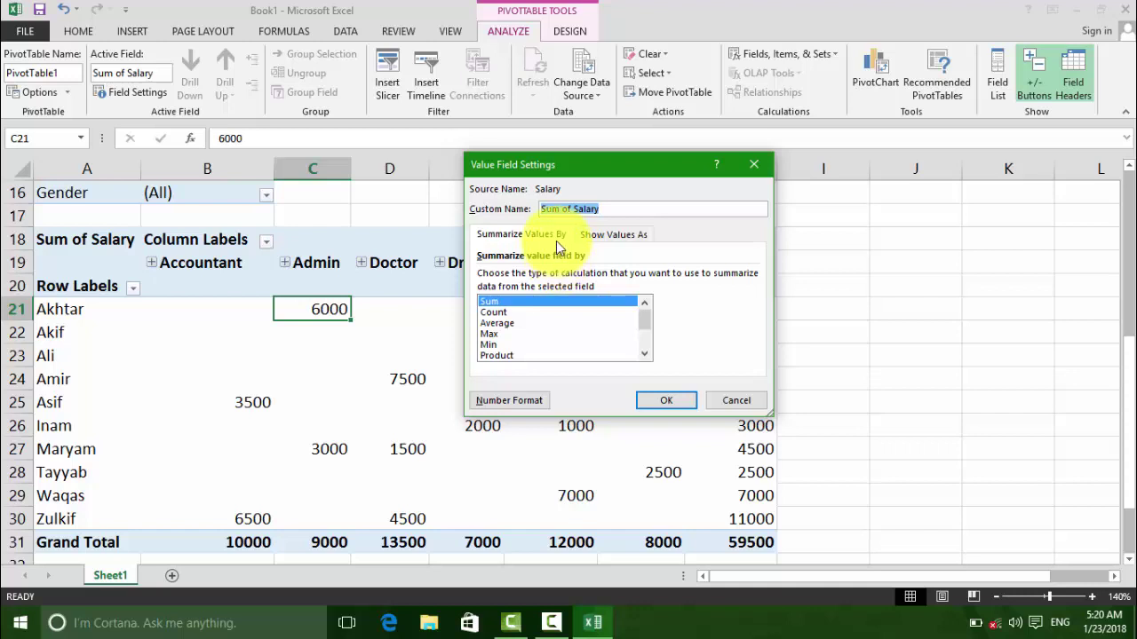
pyautogui.click(494, 312)
pyautogui.click(664, 399)
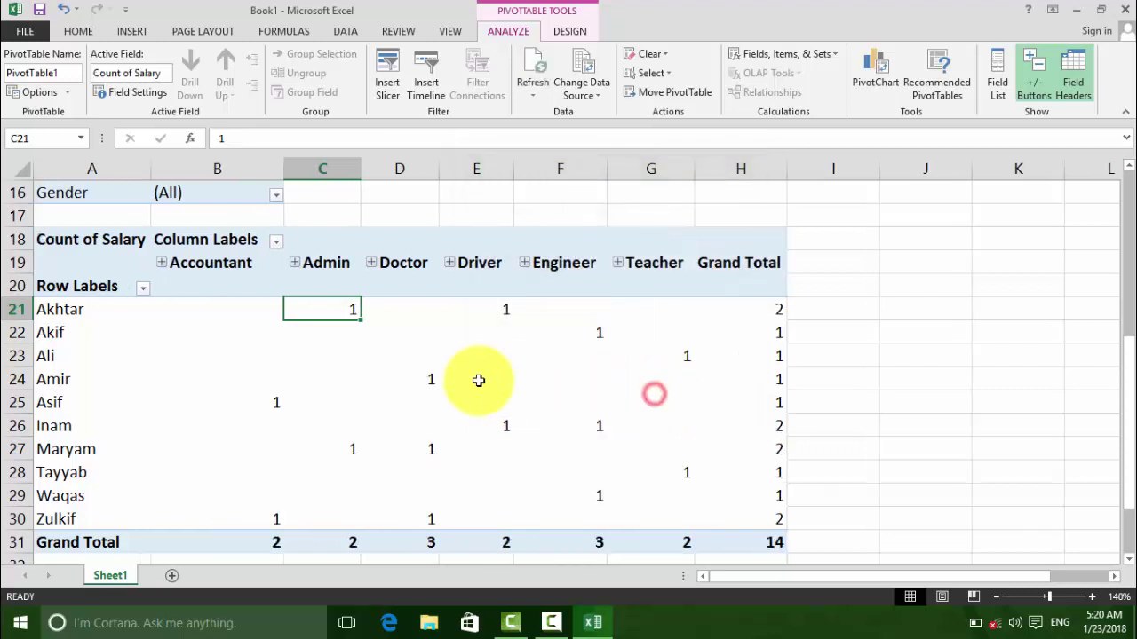
# Review the count values across employee rows, ending at the grand total of 14.
pyautogui.click(345, 307)
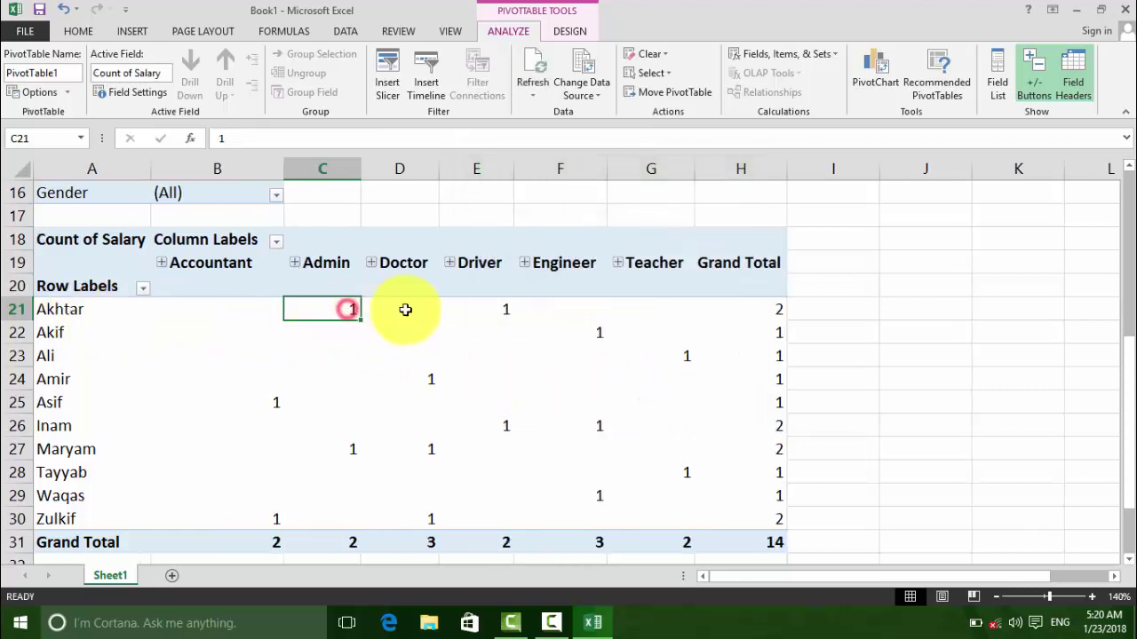
pyautogui.click(500, 307)
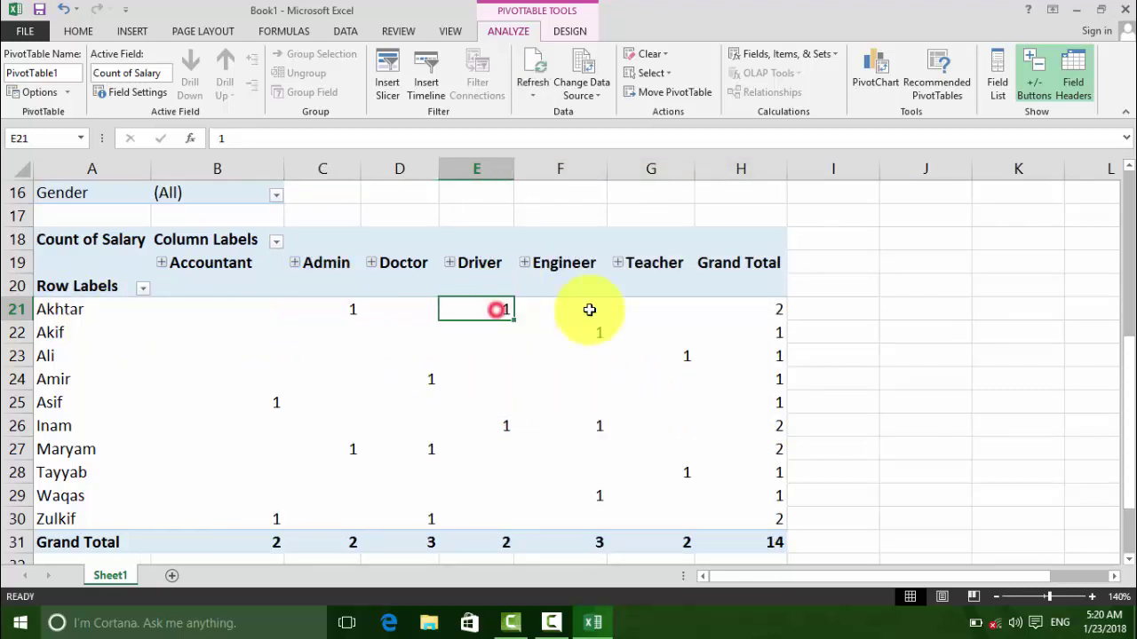
pyautogui.click(757, 319)
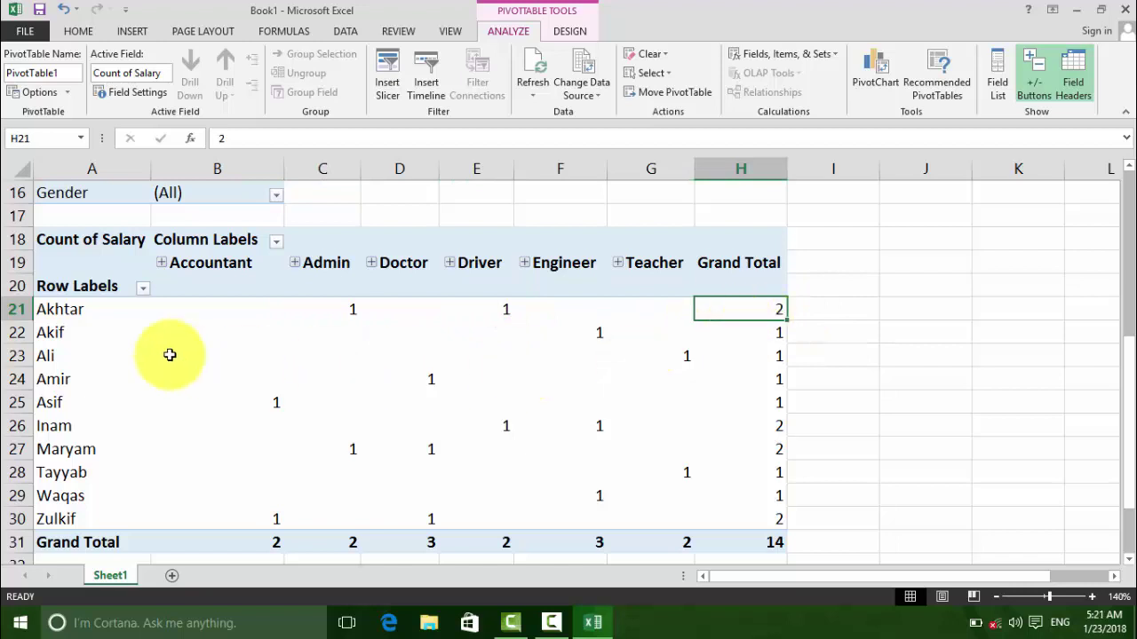
pyautogui.click(613, 338)
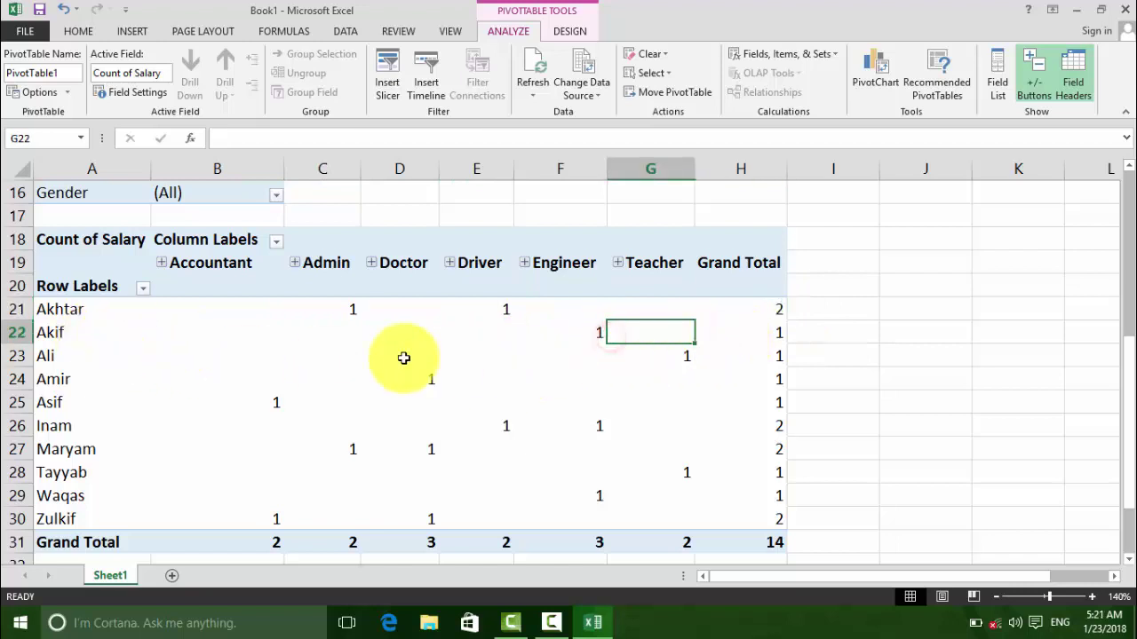
pyautogui.moveTo(779, 425); pyautogui.dragTo(109, 427)
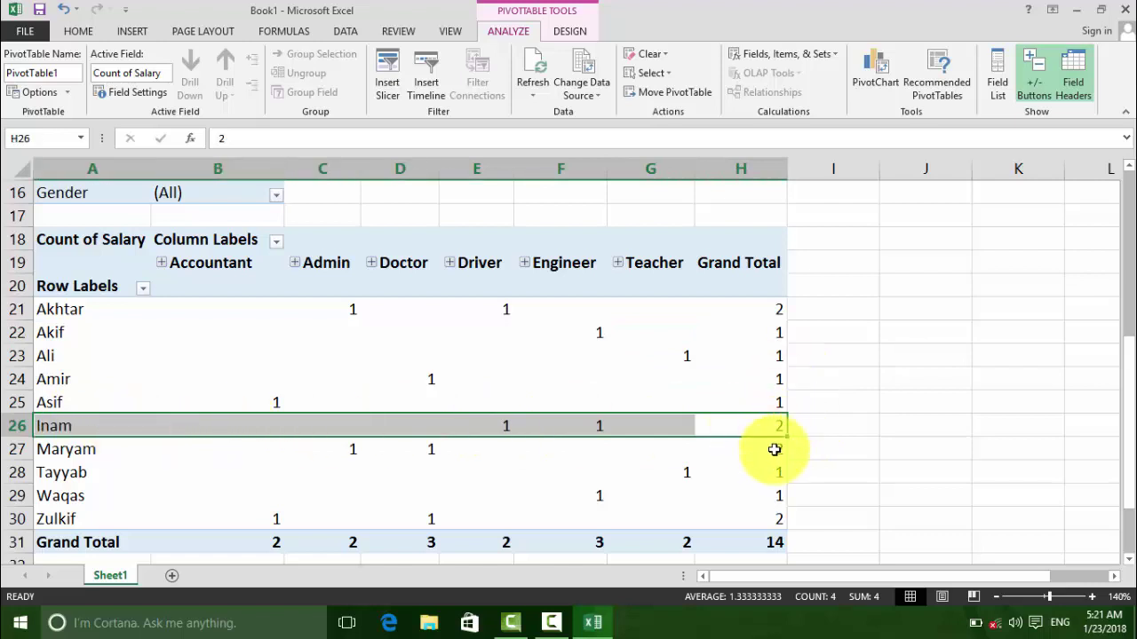
pyautogui.moveTo(774, 449); pyautogui.dragTo(129, 451)
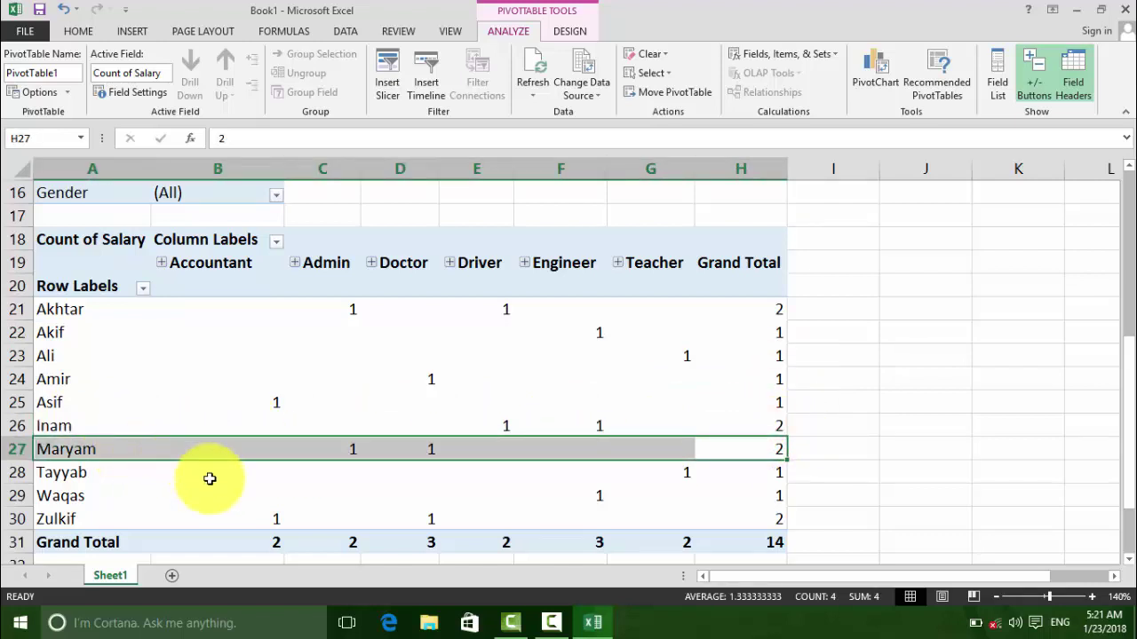
pyautogui.moveTo(772, 521); pyautogui.dragTo(18, 518)
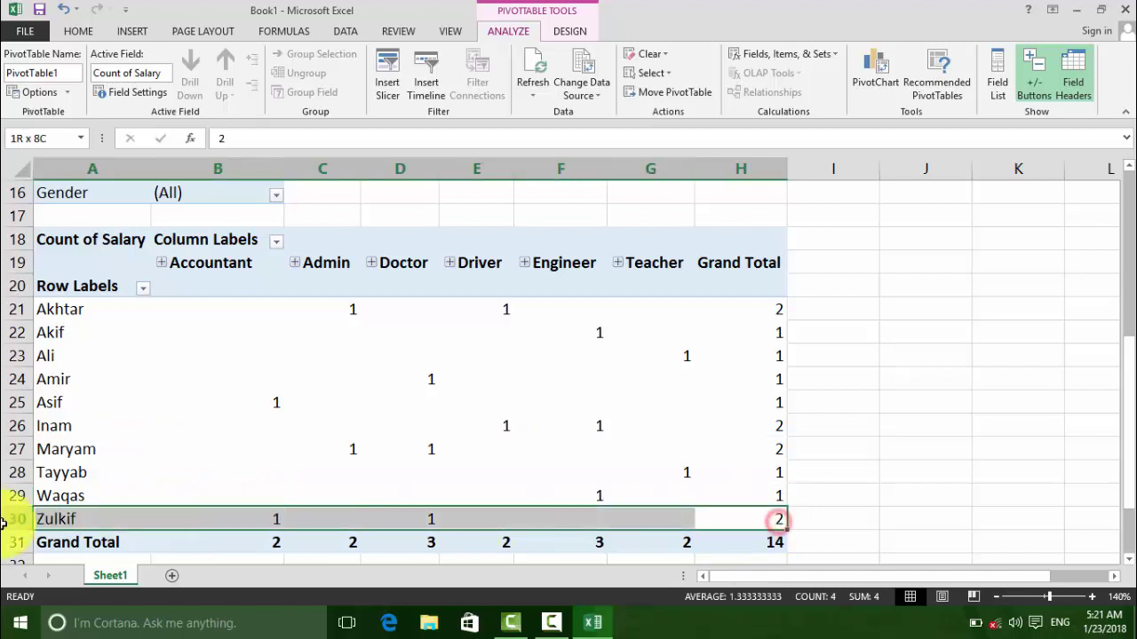
pyautogui.click(738, 540)
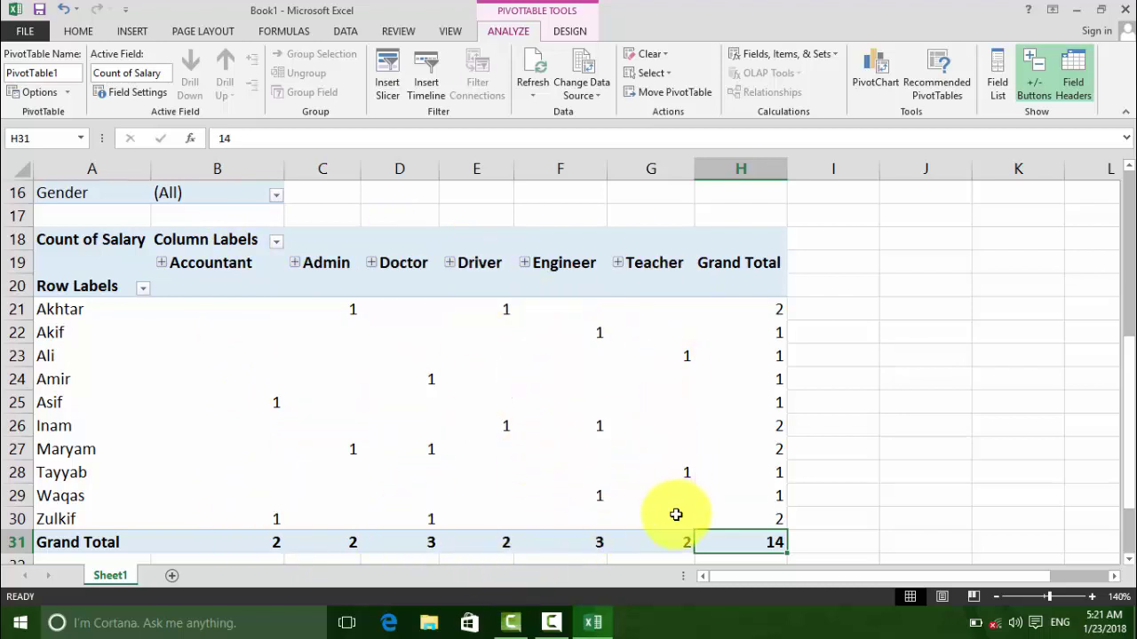
pyautogui.moveTo(764, 542)
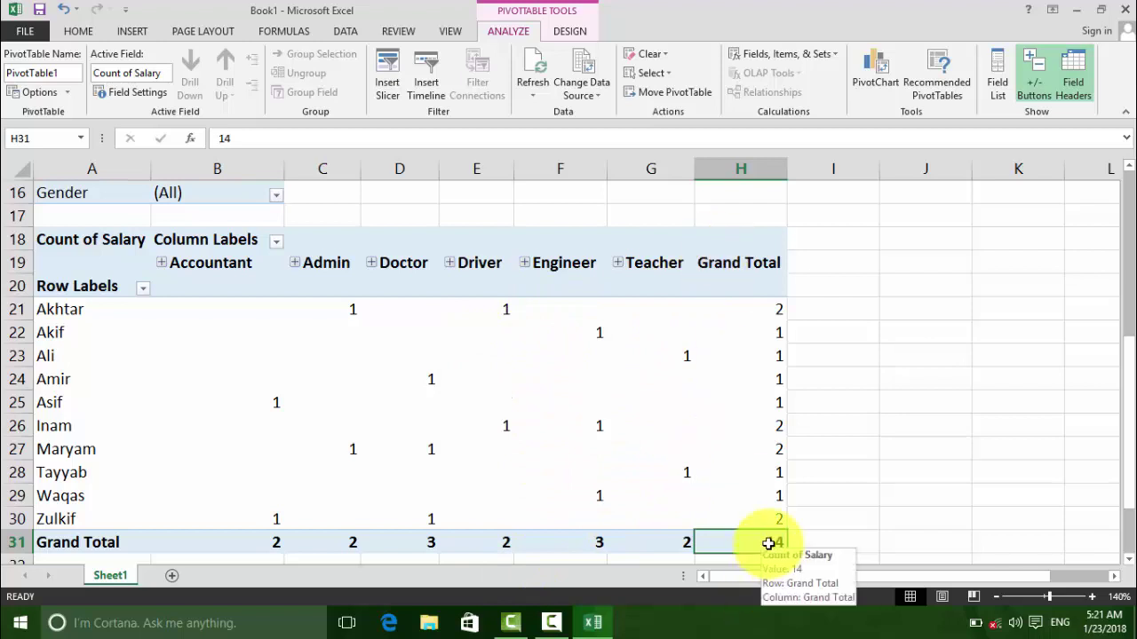
# Summarize salary by Average, then by Max.
pyautogui.click(140, 93)
pyautogui.click(501, 323)
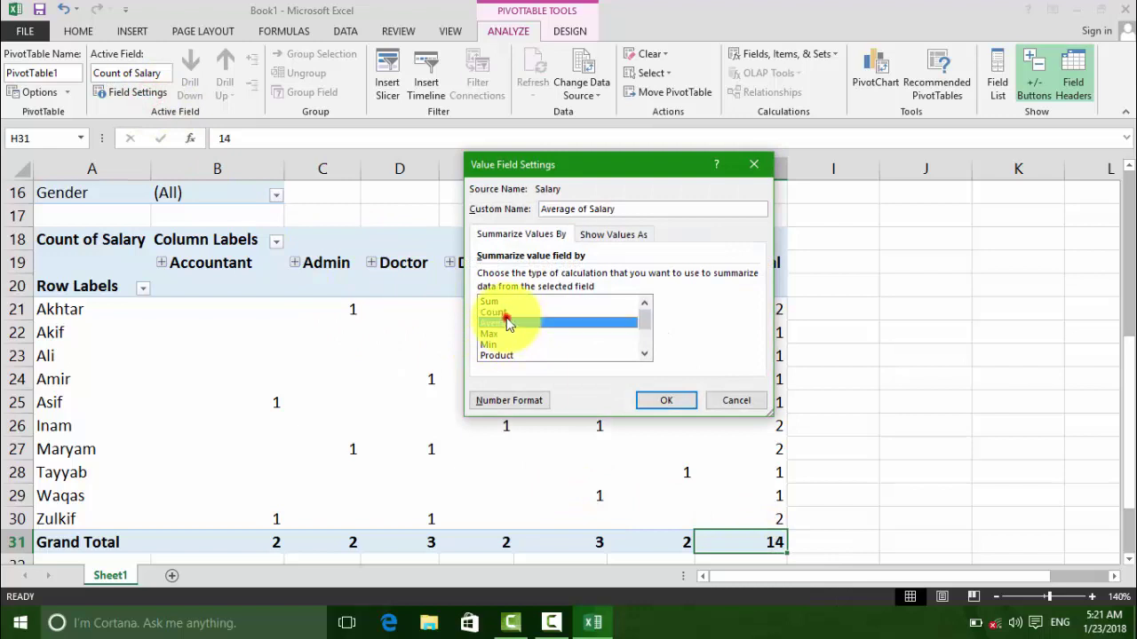
pyautogui.click(665, 400)
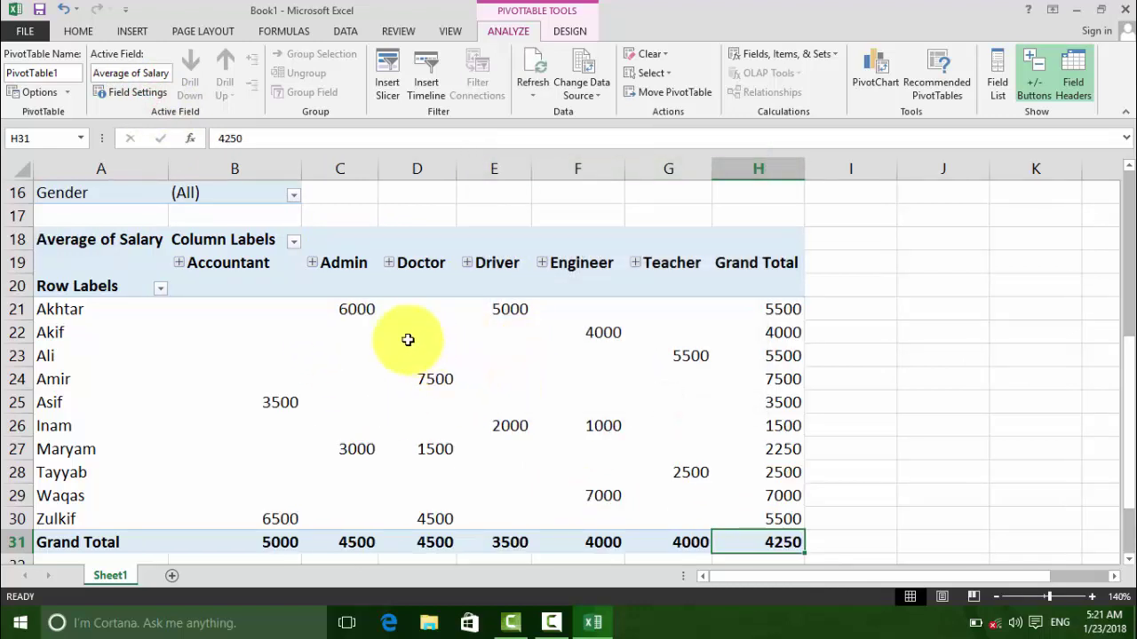
pyautogui.click(142, 93)
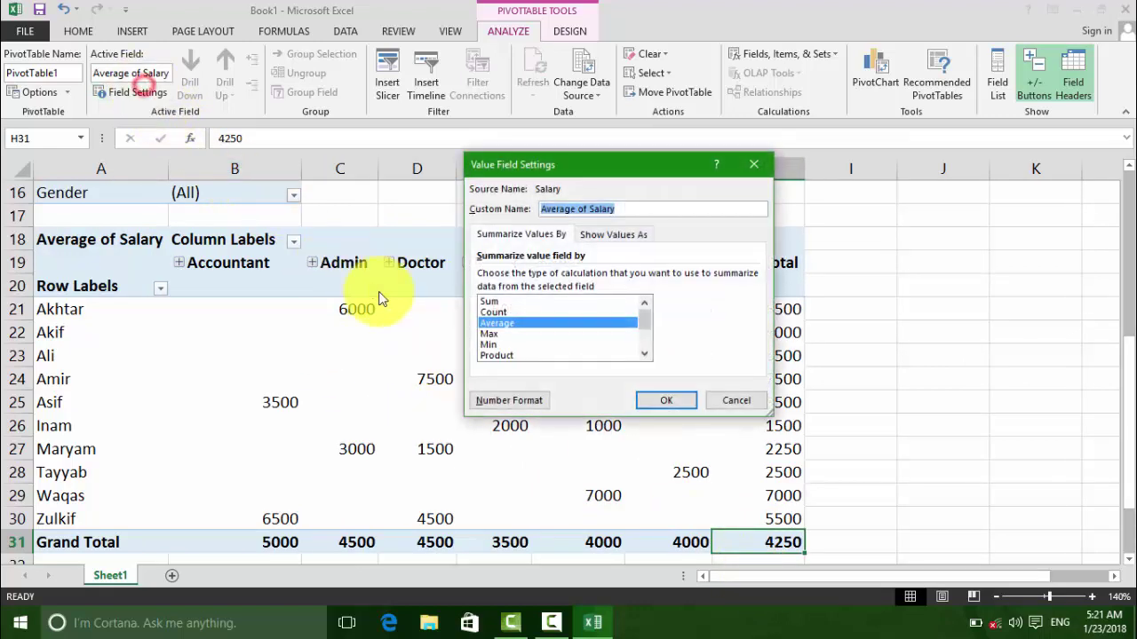
pyautogui.click(489, 334)
pyautogui.click(661, 398)
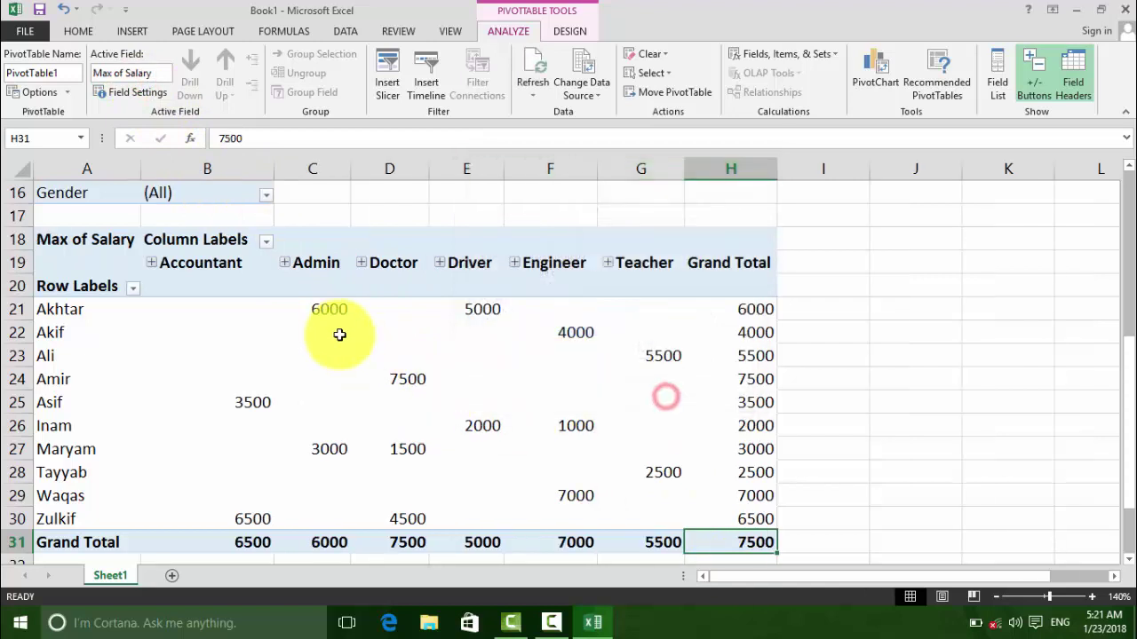
# Summarize salary by Min, then by Product.
pyautogui.click(127, 98)
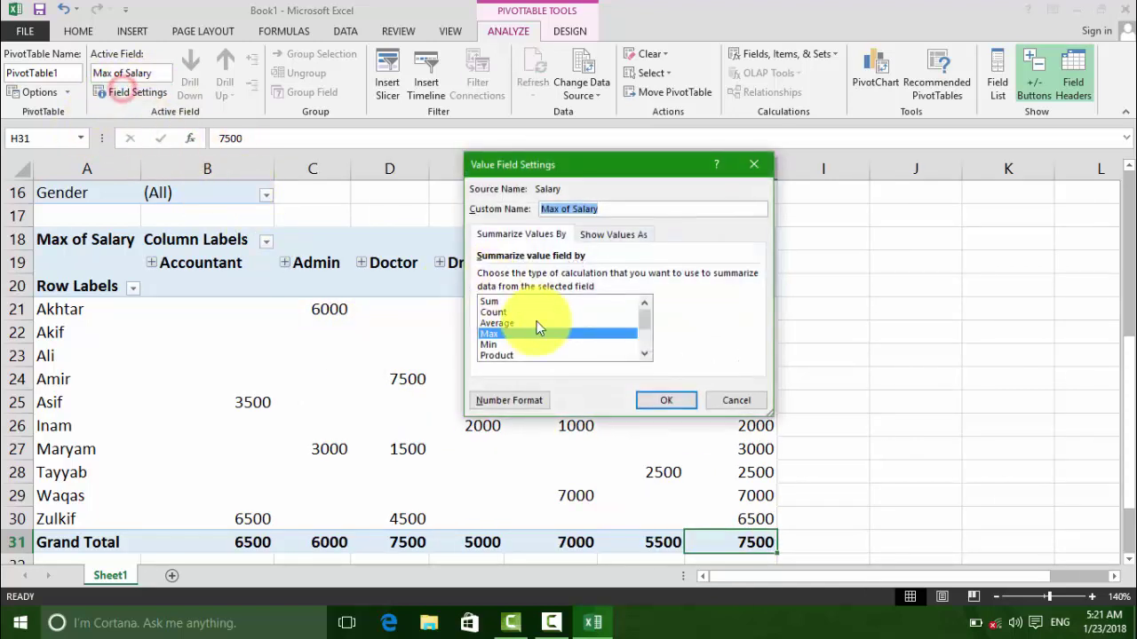
pyautogui.click(499, 347)
pyautogui.click(663, 407)
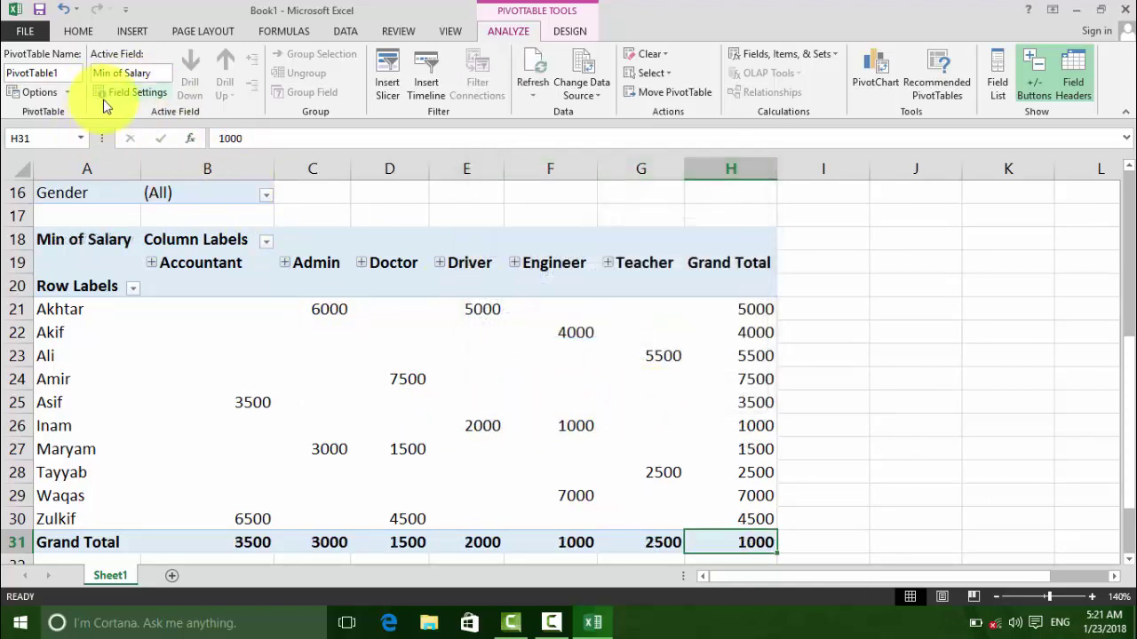
pyautogui.click(127, 92)
pyautogui.click(493, 354)
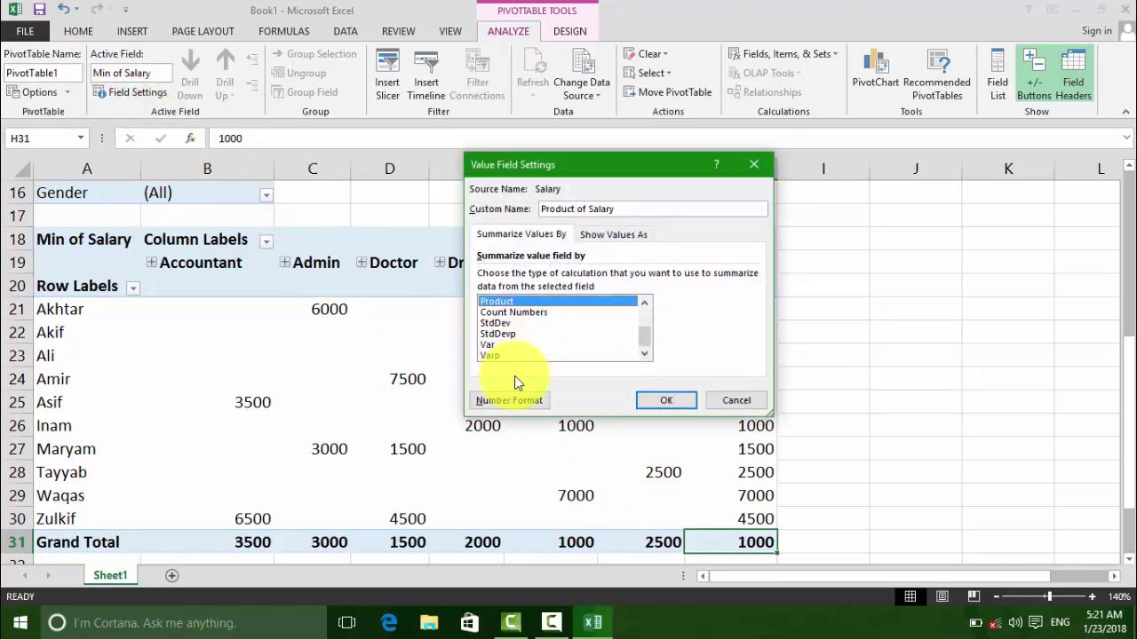
pyautogui.click(667, 400)
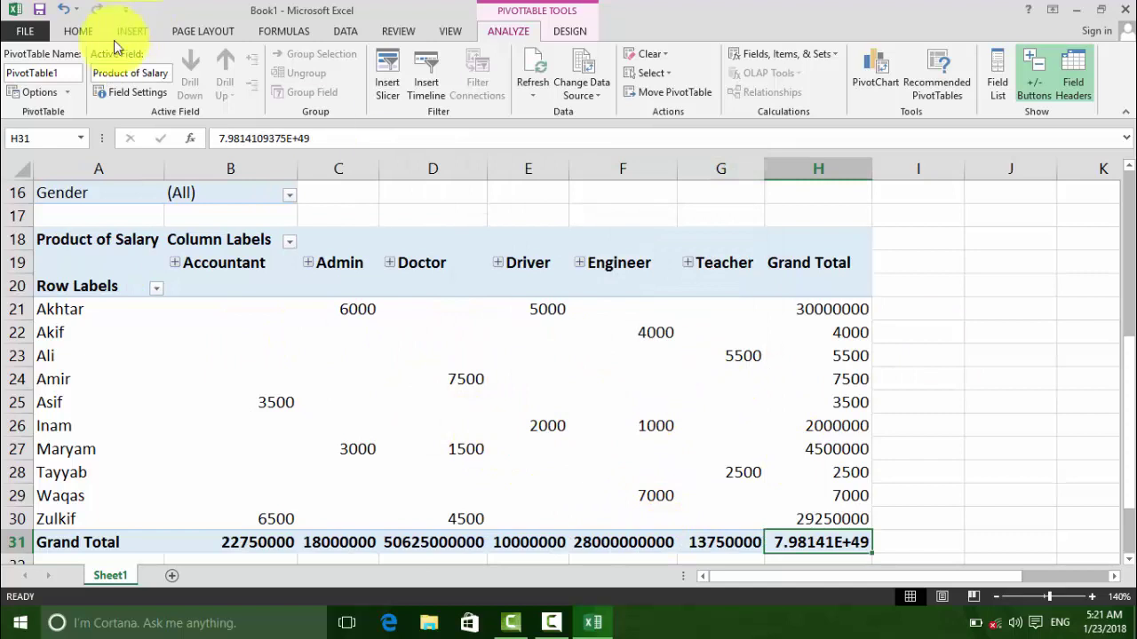
# Set the salary summary back to Sum.
pyautogui.click(130, 94)
pyautogui.click(531, 311)
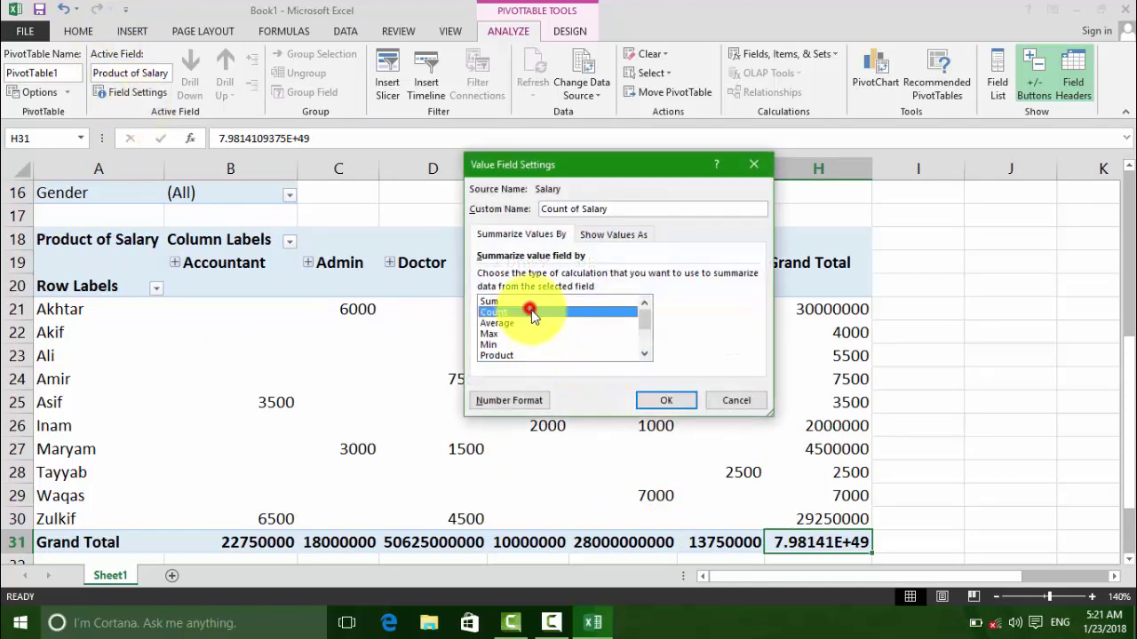
pyautogui.click(526, 302)
pyautogui.click(659, 401)
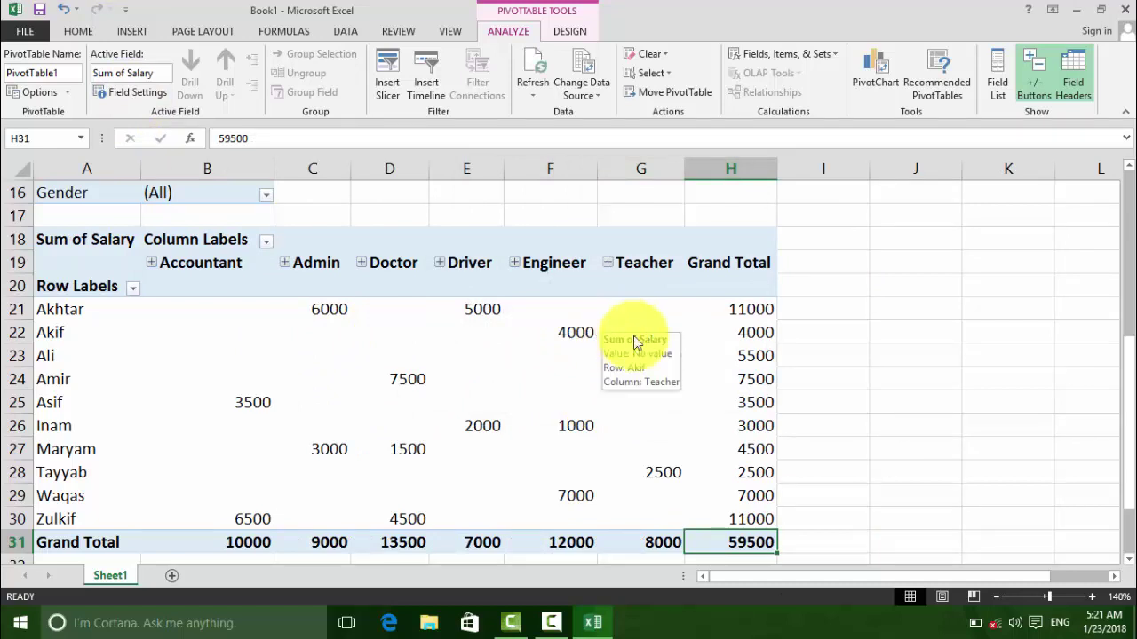
# Select salary values in the Grand Total, Teacher and Engineer columns.
pyautogui.moveTo(742, 310); pyautogui.dragTo(754, 519)
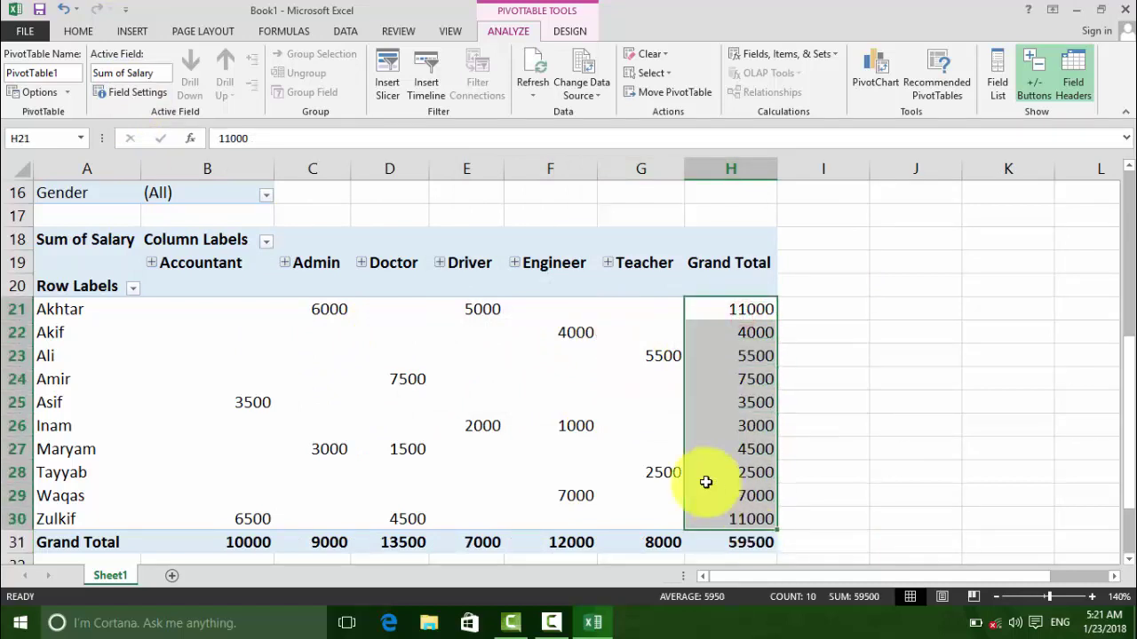
pyautogui.moveTo(654, 353); pyautogui.dragTo(663, 498)
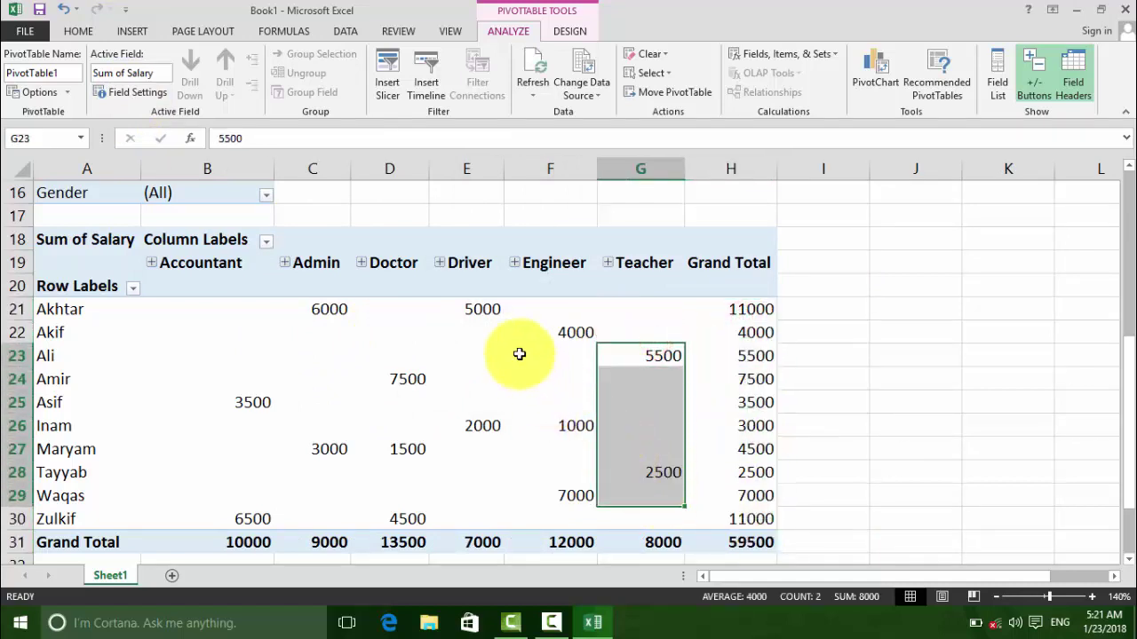
pyautogui.moveTo(517, 352)
pyautogui.mouseDown()
pyautogui.moveTo(556, 376)
pyautogui.moveTo(619, 455)
pyautogui.moveTo(593, 438)
pyautogui.mouseUp()
pyautogui.click(559, 380)
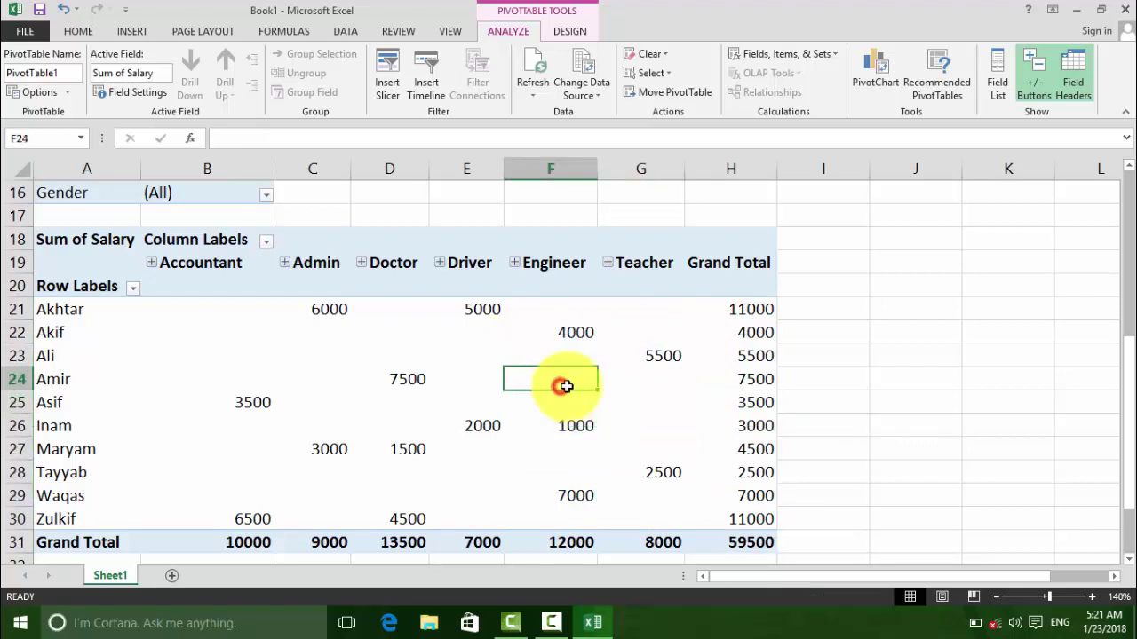
pyautogui.click(733, 326)
# Format the salary field as Currency with the PKR symbol and 0 decimal places.
pyautogui.click(153, 98)
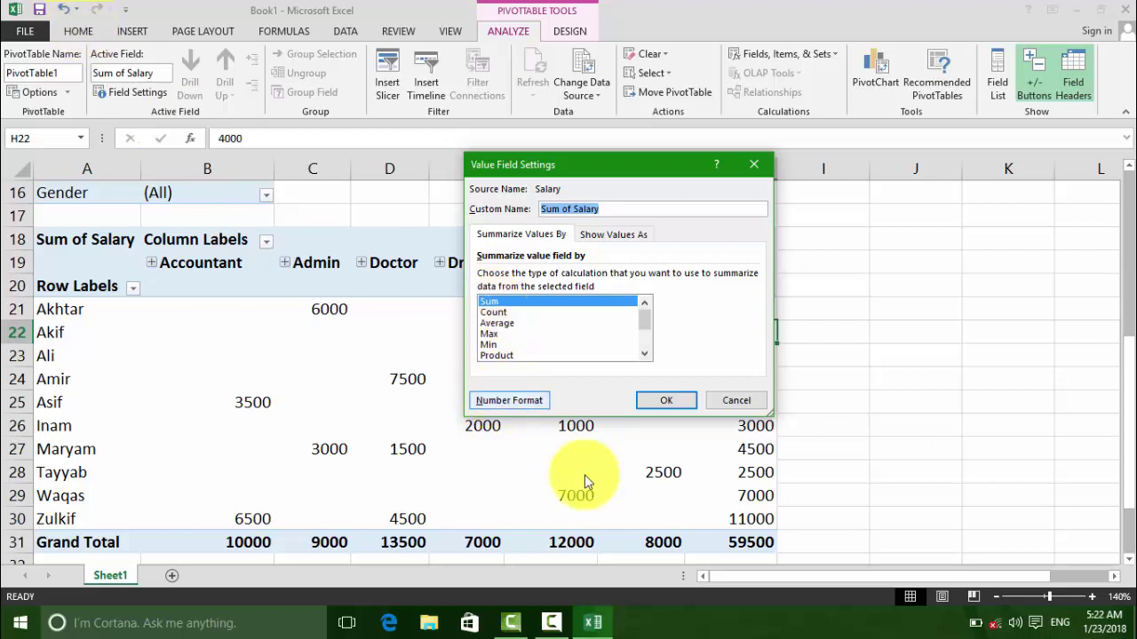
pyautogui.click(517, 400)
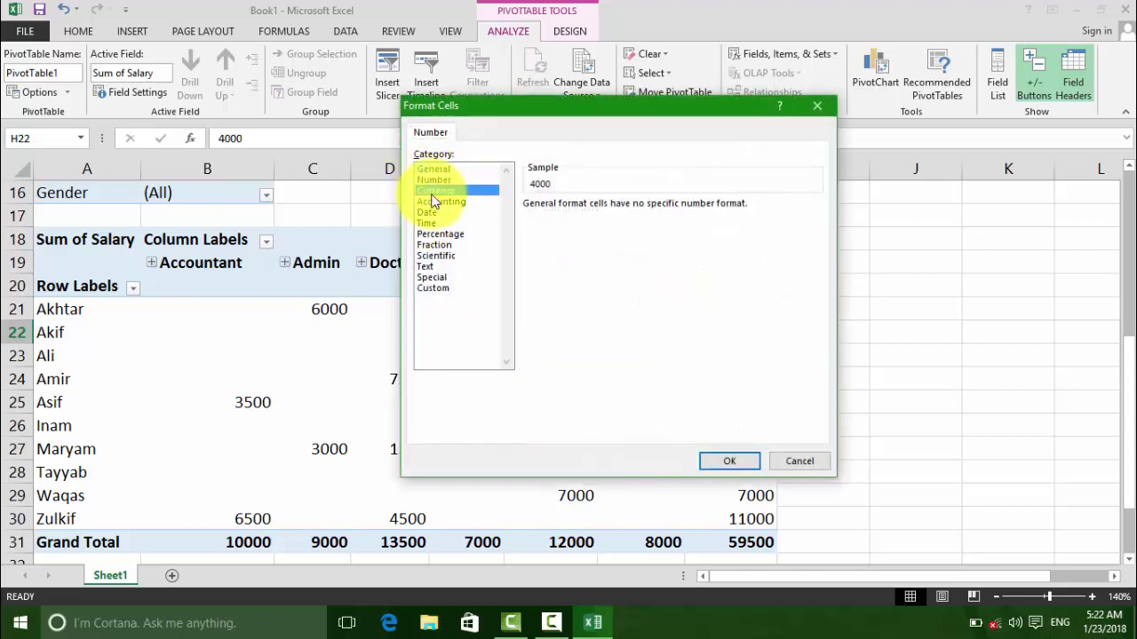
pyautogui.click(611, 224)
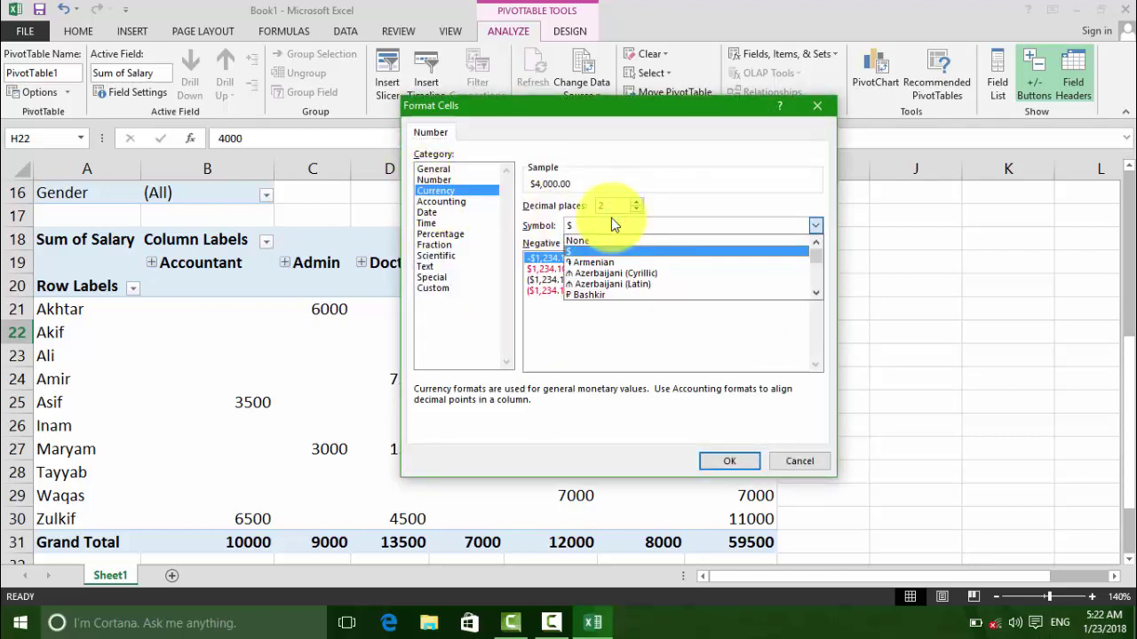
pyautogui.press('p')
pyautogui.press('p')
pyautogui.press('p')
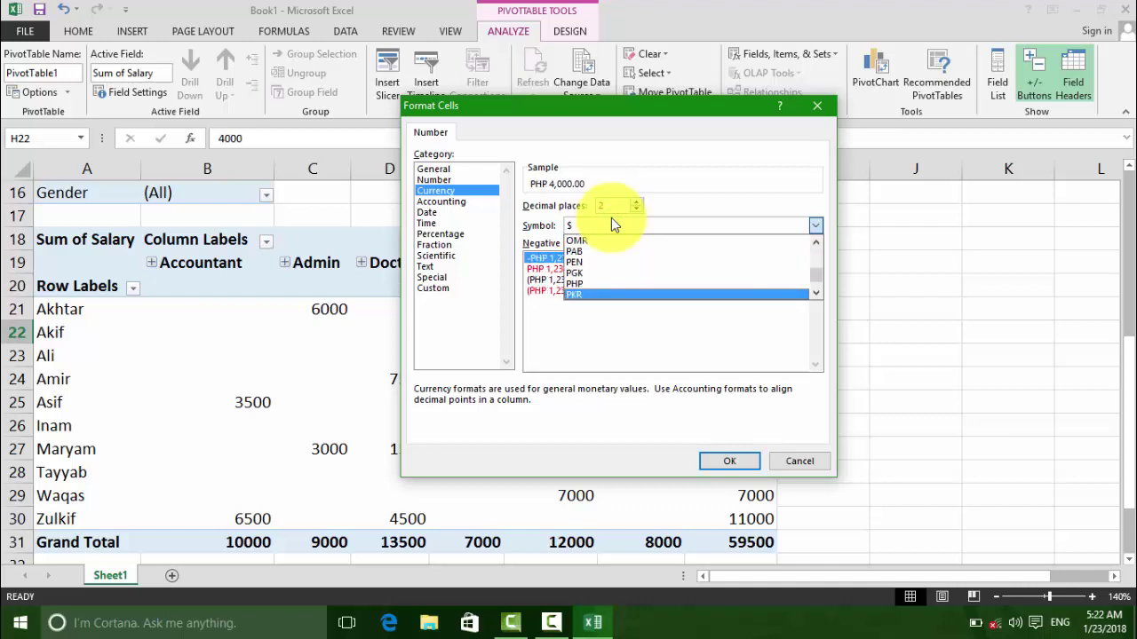
pyautogui.press('p')
pyautogui.click(586, 283)
pyautogui.click(626, 210)
pyautogui.write('0')
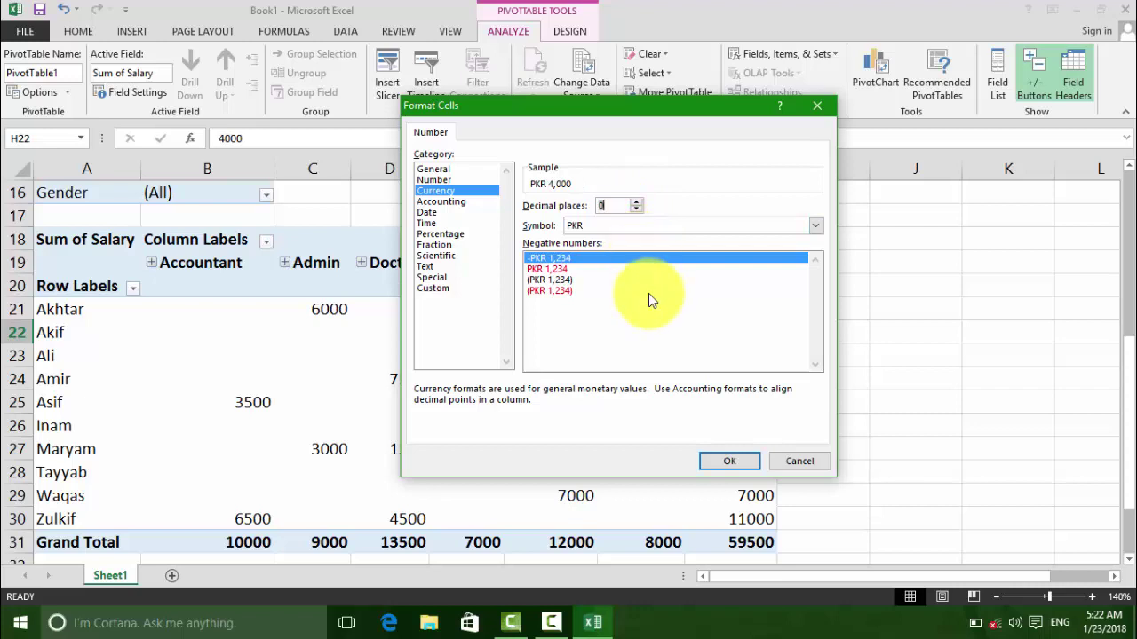
pyautogui.click(729, 461)
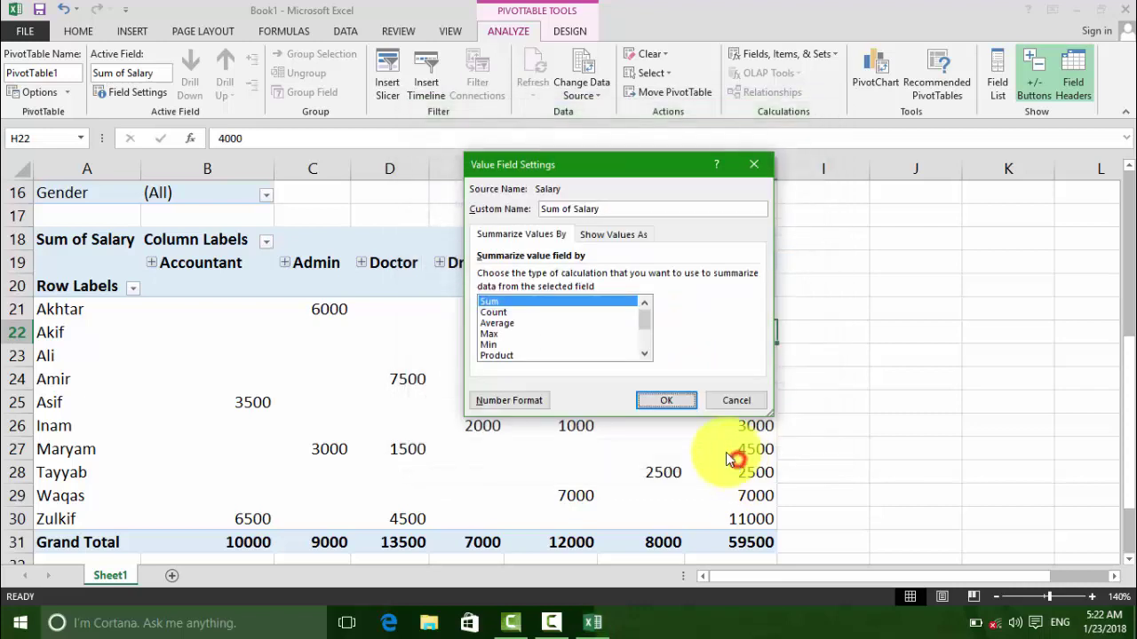
pyautogui.click(664, 404)
pyautogui.click(589, 426)
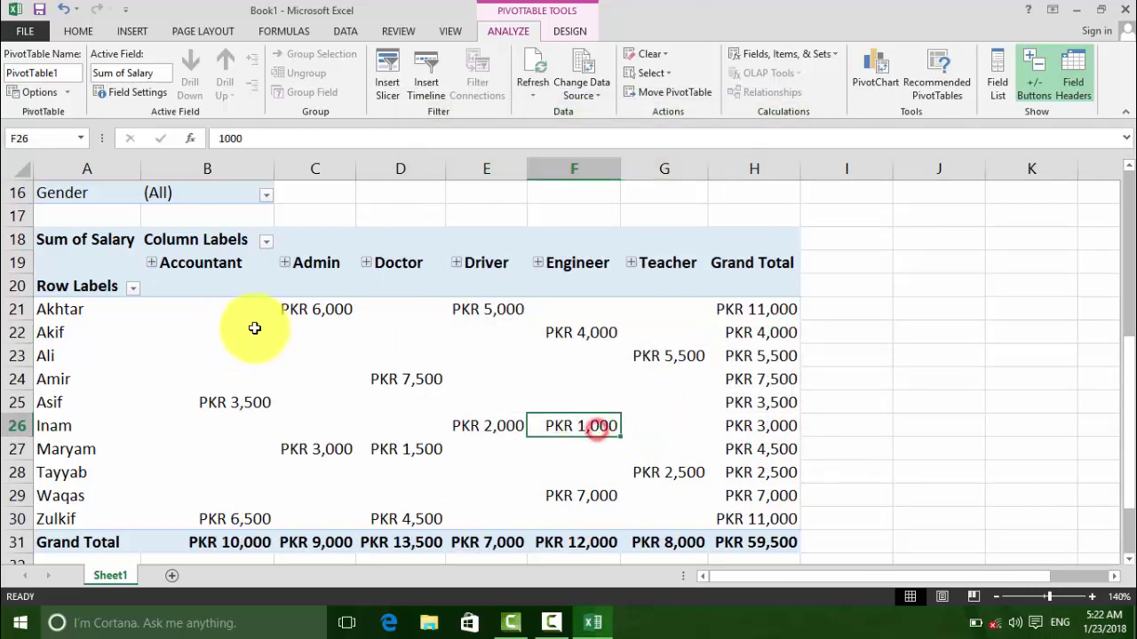
pyautogui.click(292, 309)
pyautogui.click(185, 379)
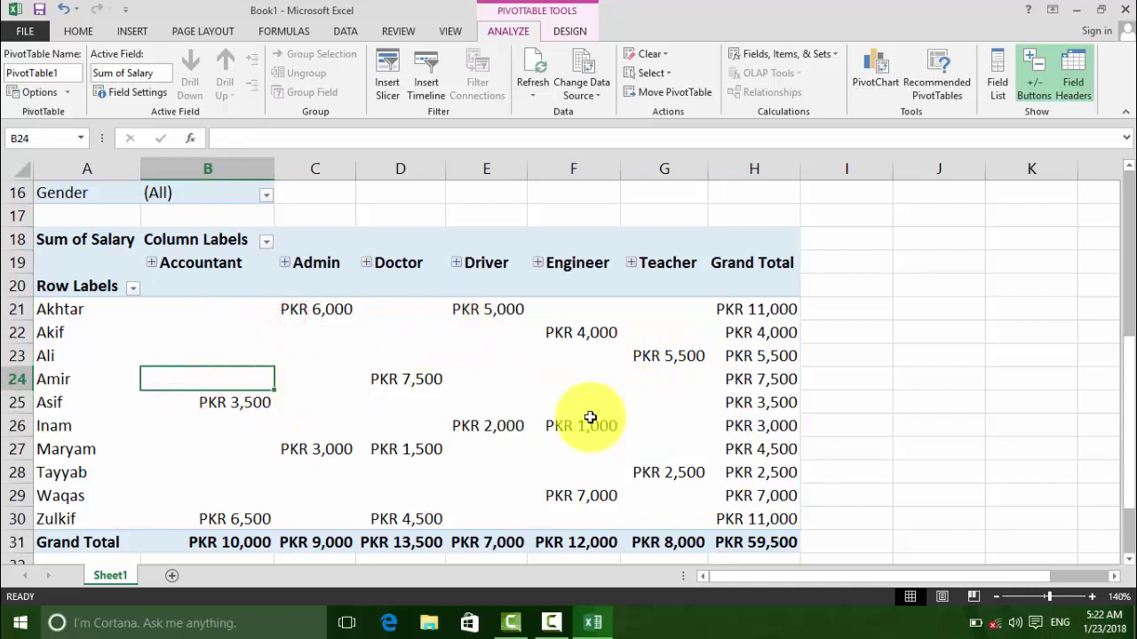
pyautogui.click(541, 381)
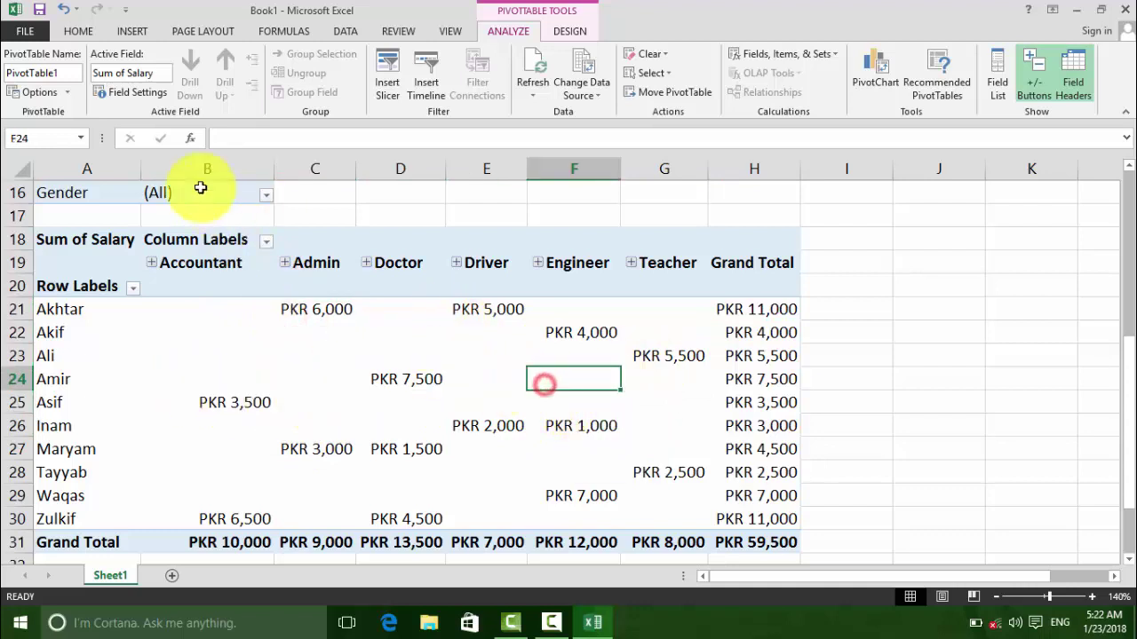
pyautogui.click(138, 91)
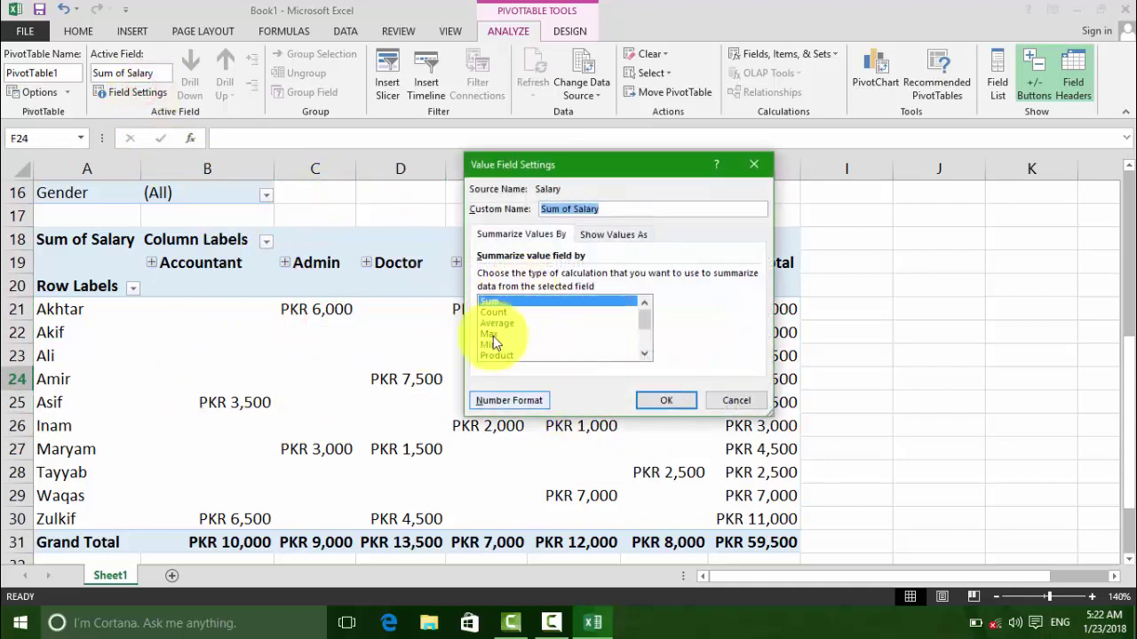
pyautogui.click(607, 236)
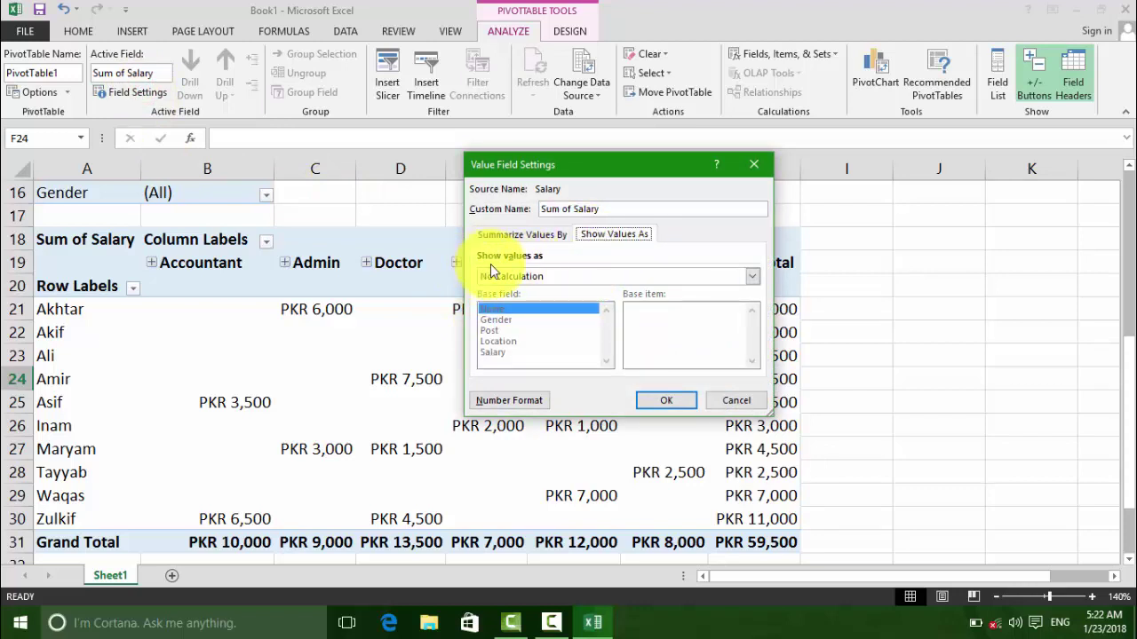
pyautogui.click(530, 277)
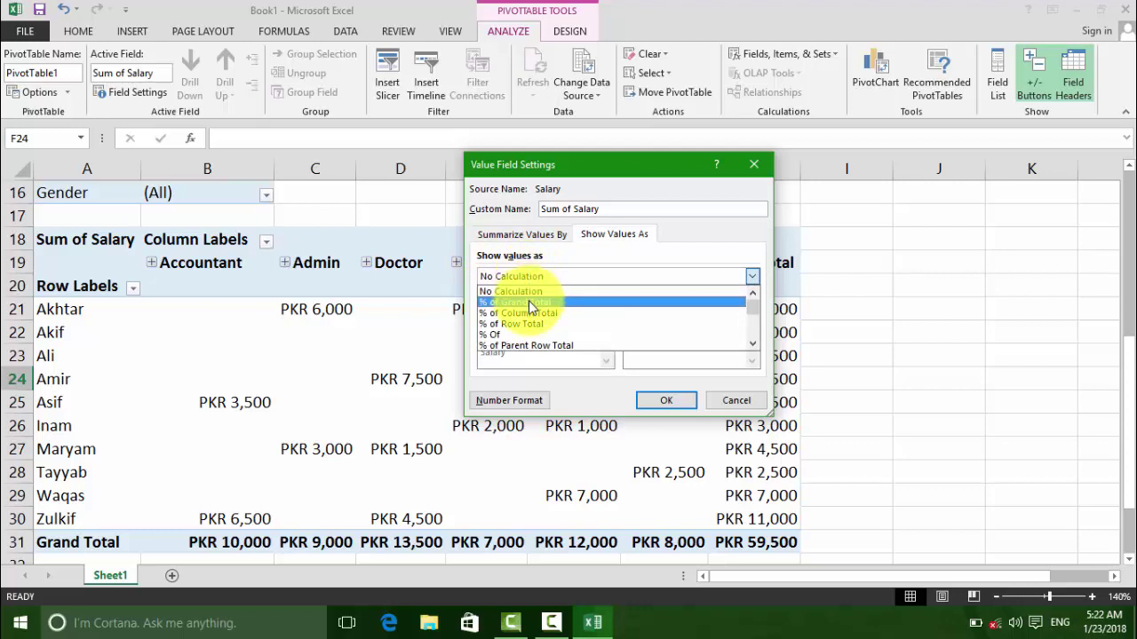
pyautogui.click(530, 302)
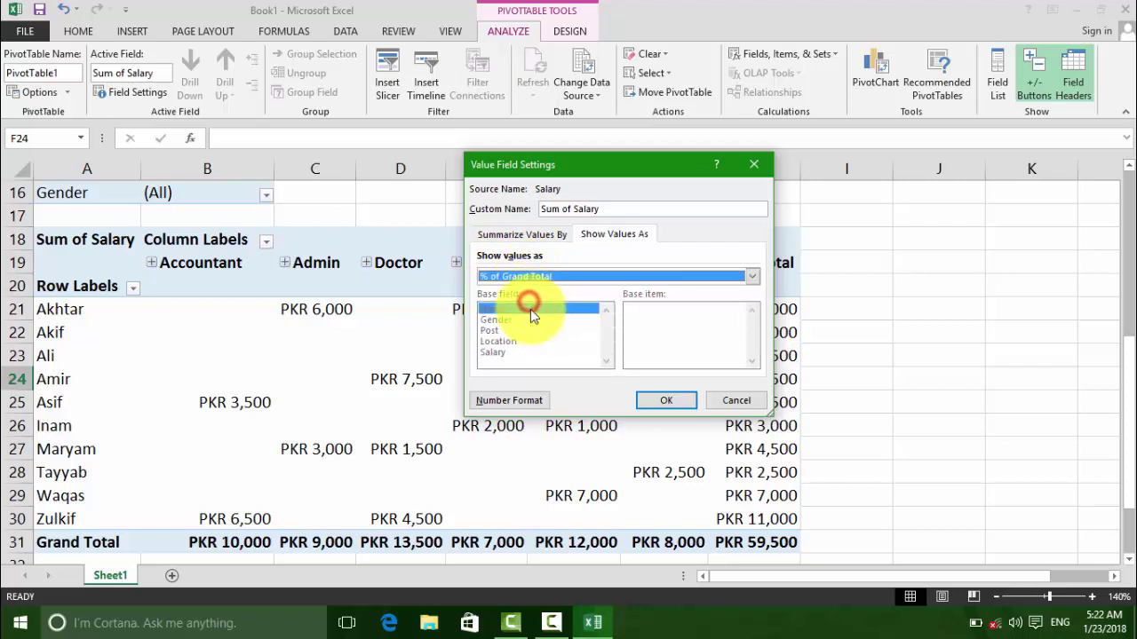
pyautogui.click(666, 401)
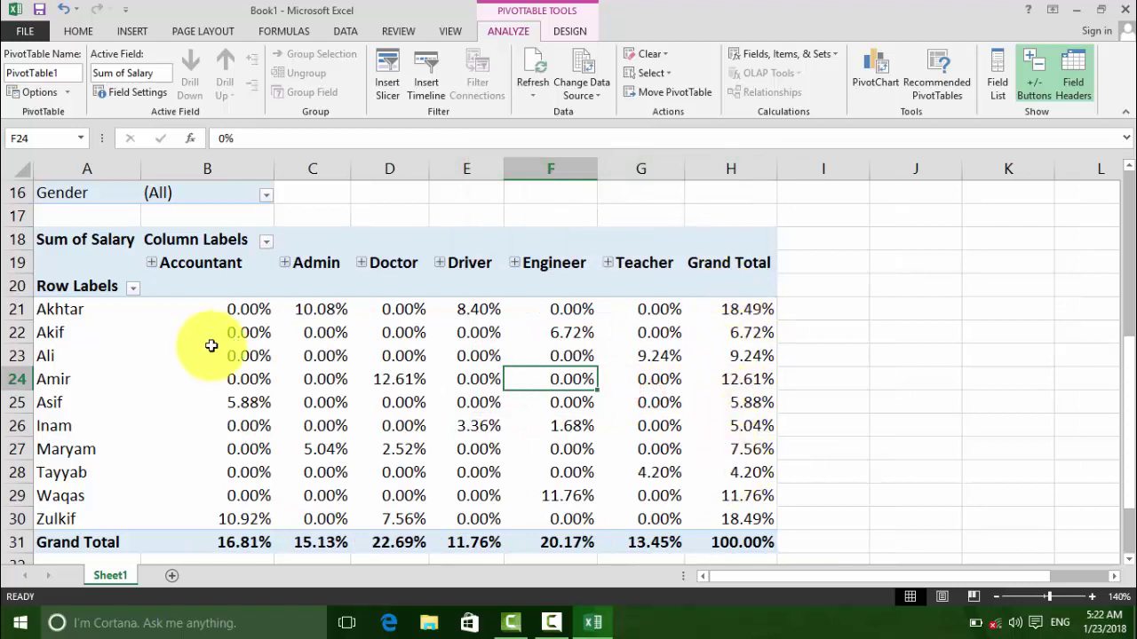
pyautogui.click(135, 92)
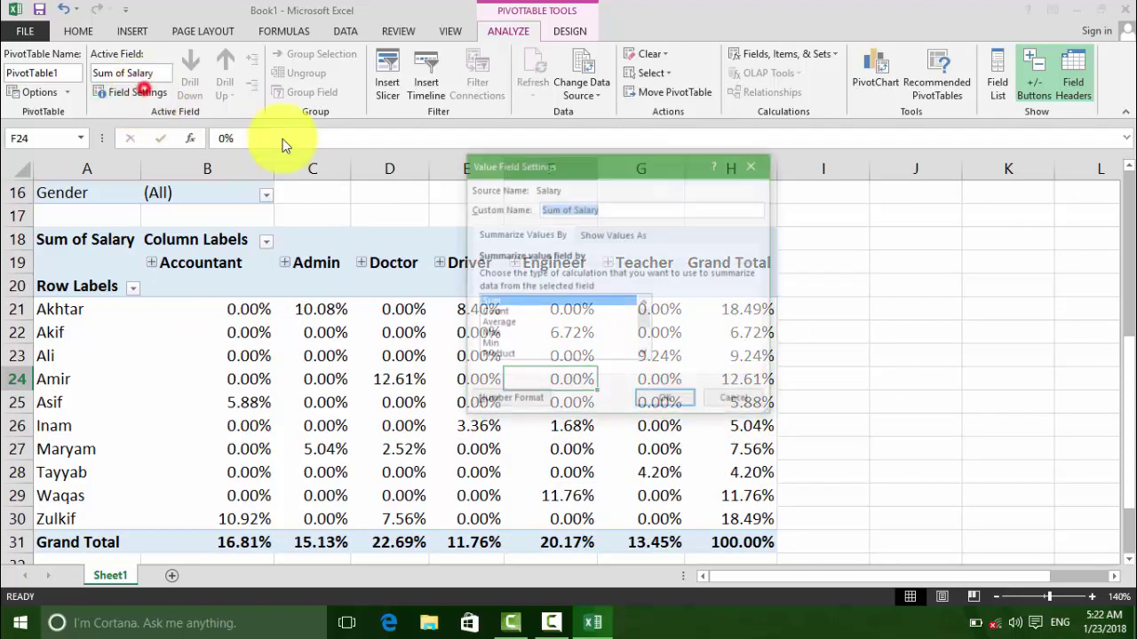
pyautogui.click(615, 235)
pyautogui.click(589, 275)
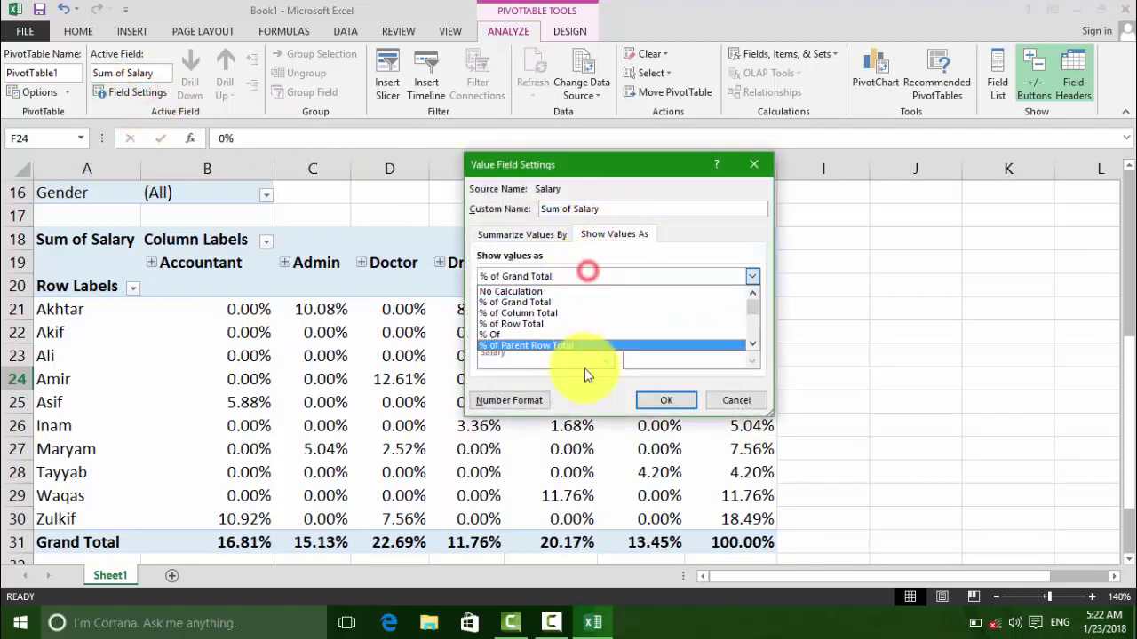
pyautogui.click(518, 324)
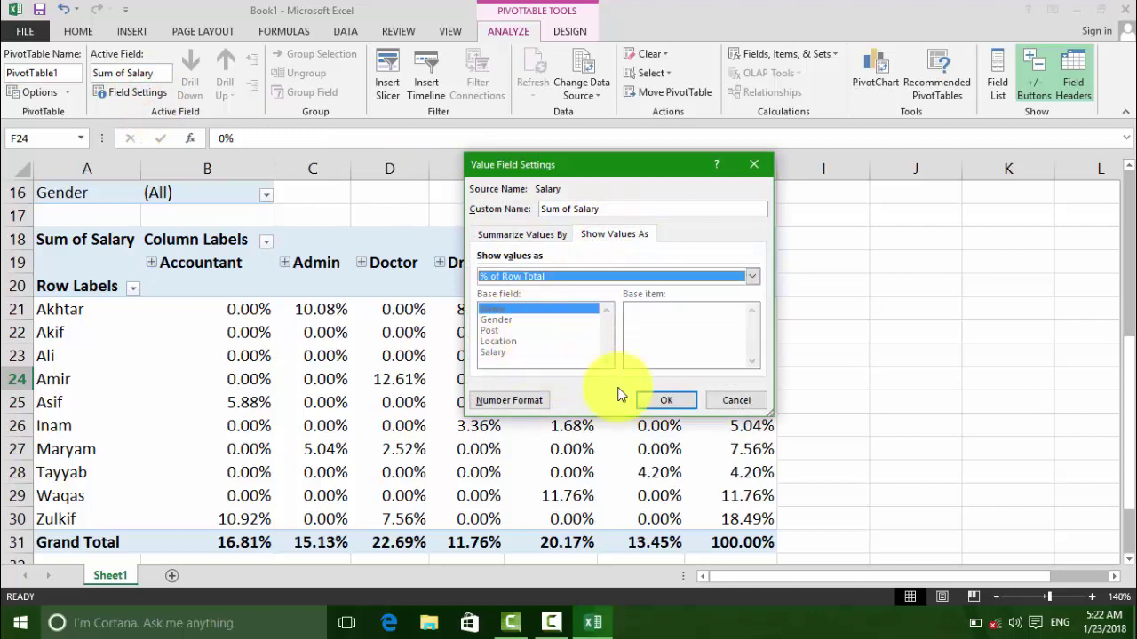
pyautogui.click(666, 402)
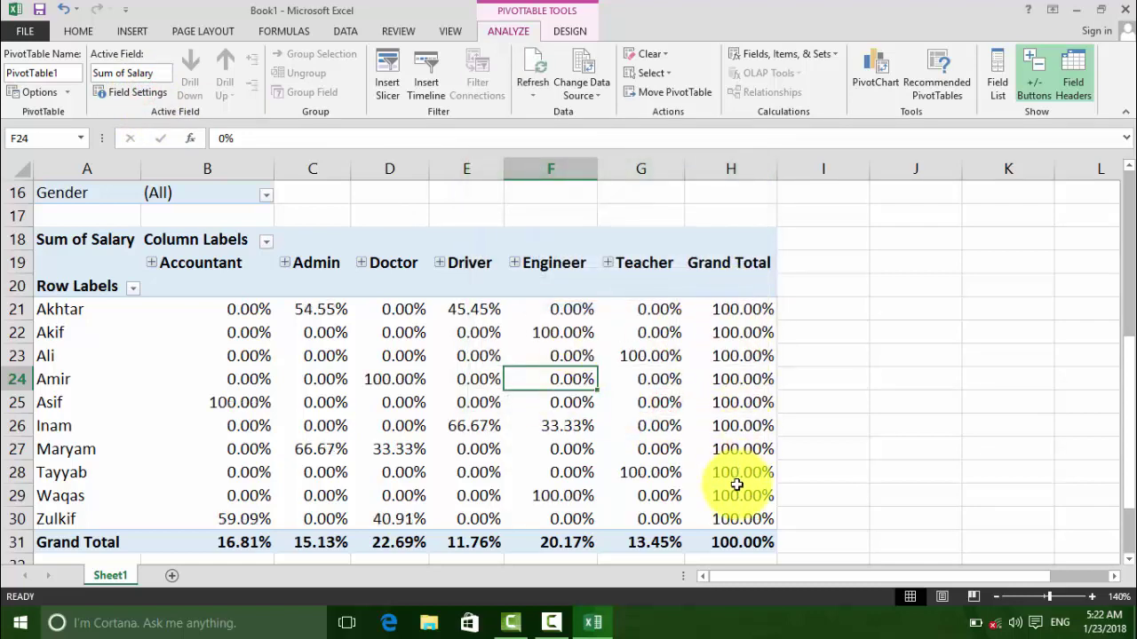
pyautogui.click(131, 92)
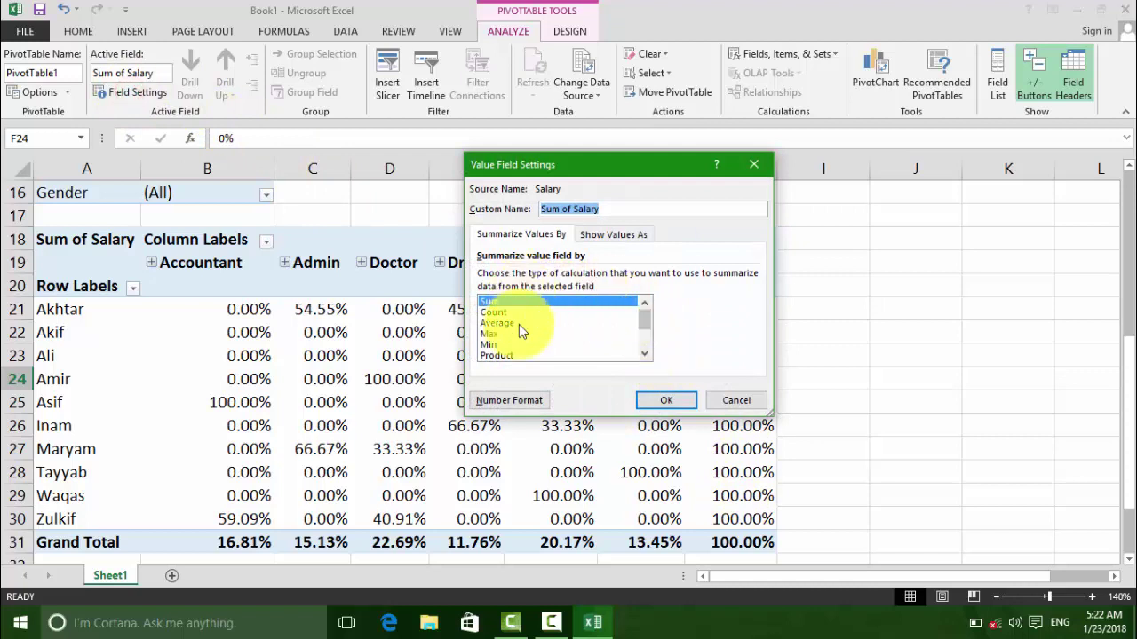
pyautogui.click(621, 236)
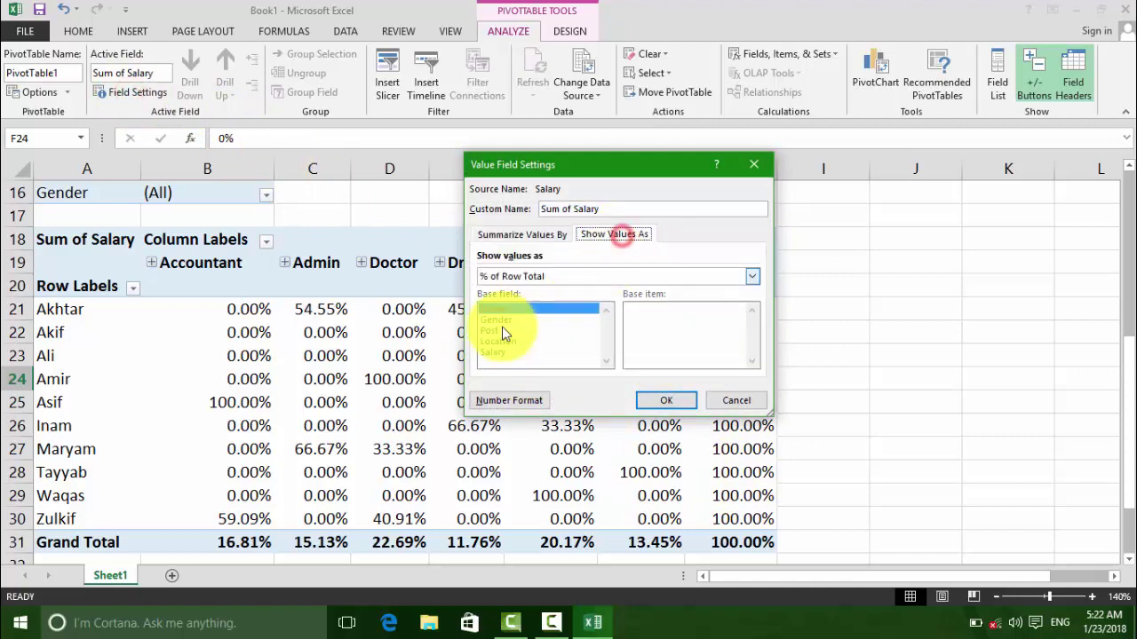
pyautogui.click(574, 275)
pyautogui.scroll(-2, 562, 346)
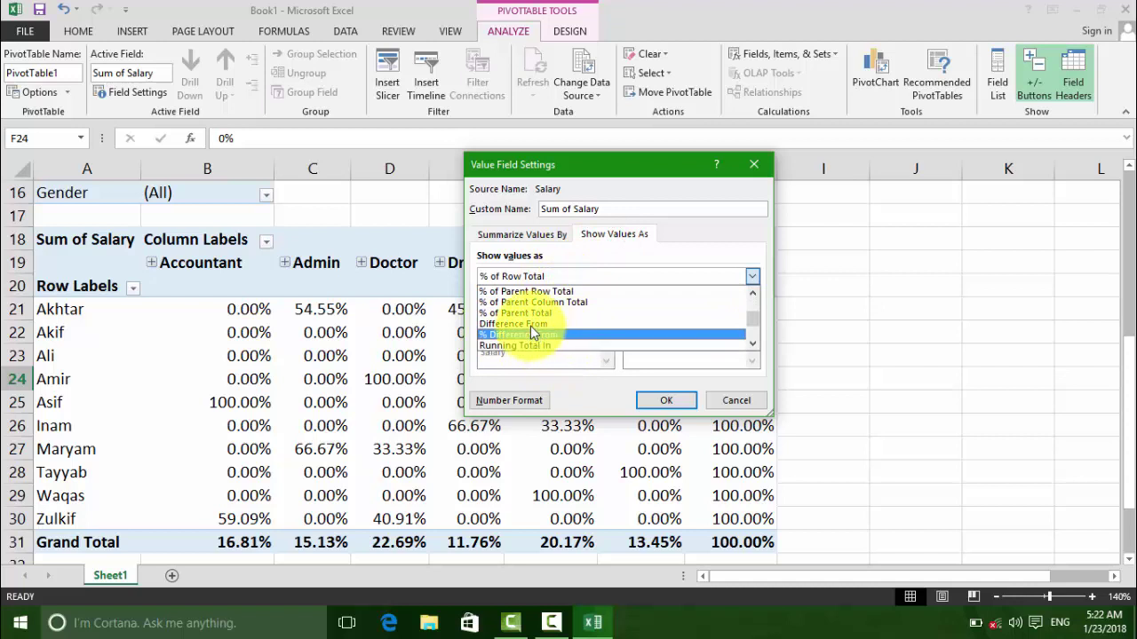
pyautogui.scroll(1, 530, 326)
pyautogui.scroll(1, 524, 311)
pyautogui.click(512, 292)
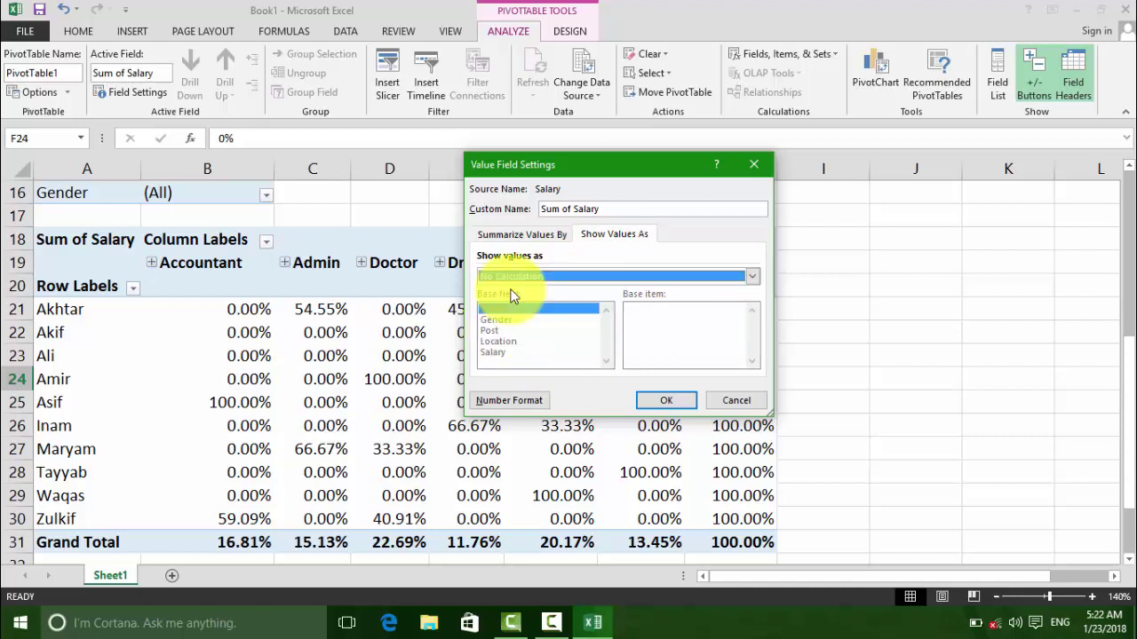
pyautogui.click(672, 400)
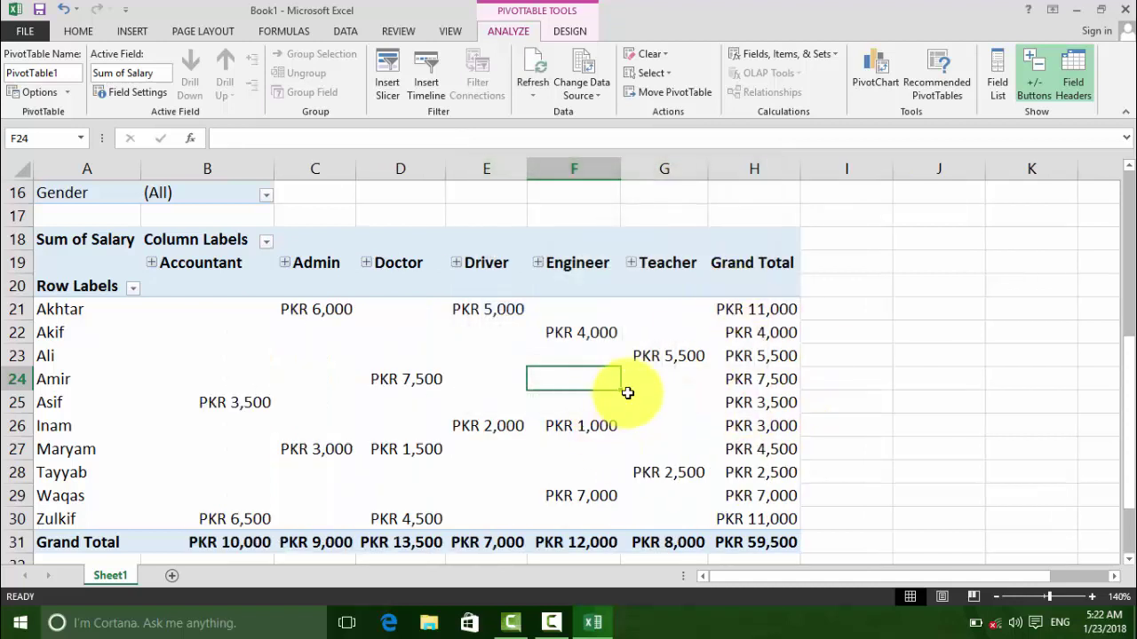
# Expand and collapse Admin and Accountant individually to preview their location columns.
pyautogui.click(284, 263)
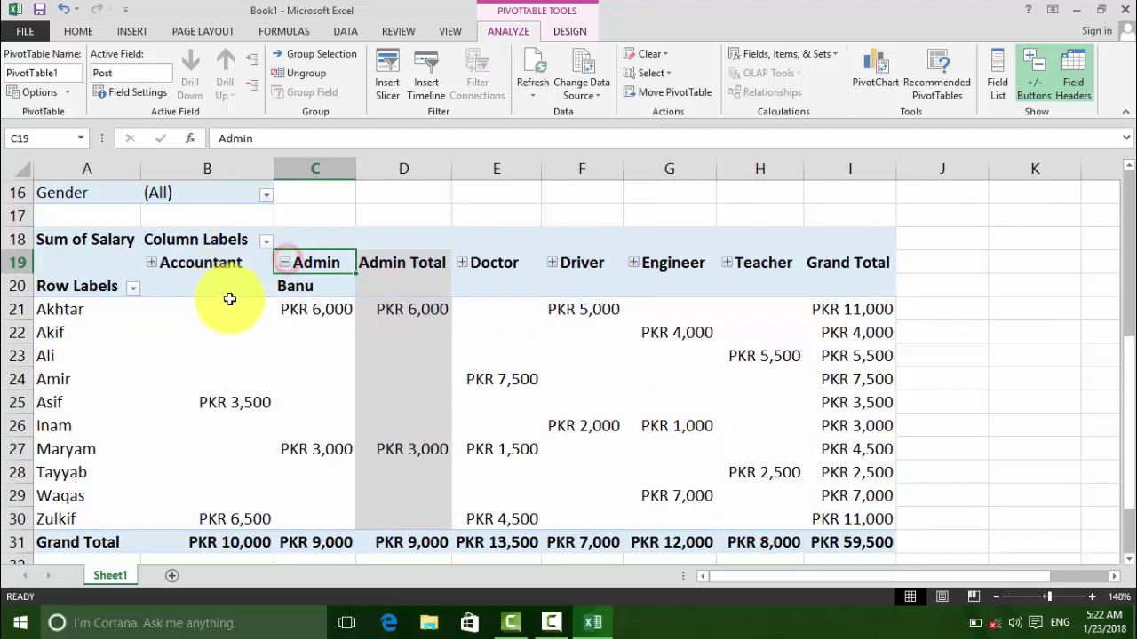
pyautogui.click(285, 268)
pyautogui.click(153, 264)
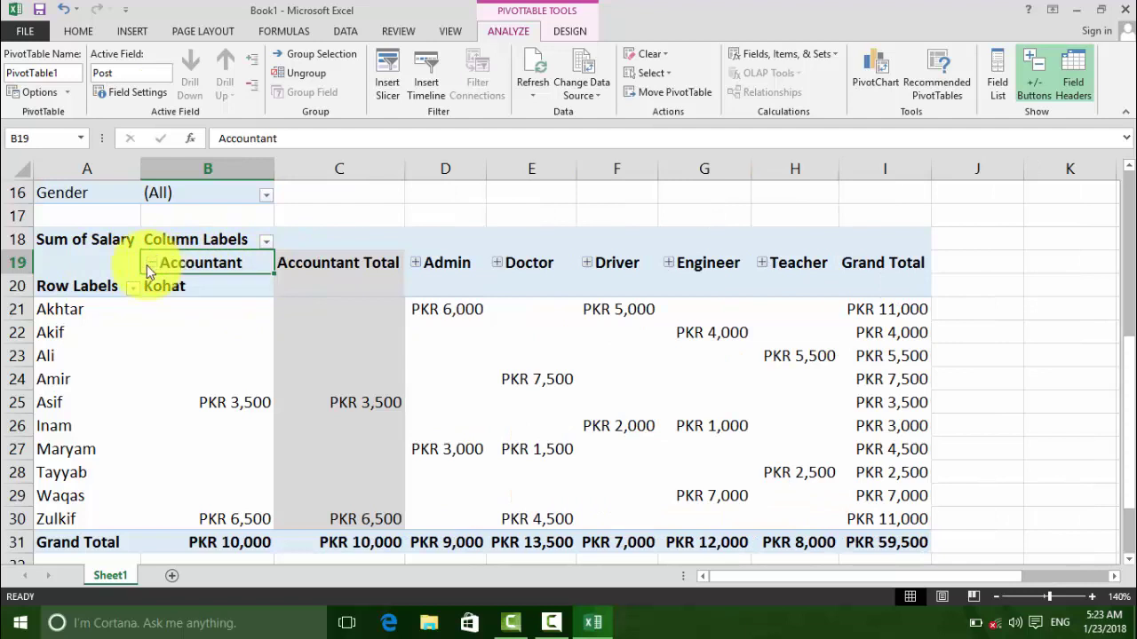
pyautogui.click(145, 264)
pyautogui.click(124, 263)
pyautogui.click(169, 263)
pyautogui.click(185, 286)
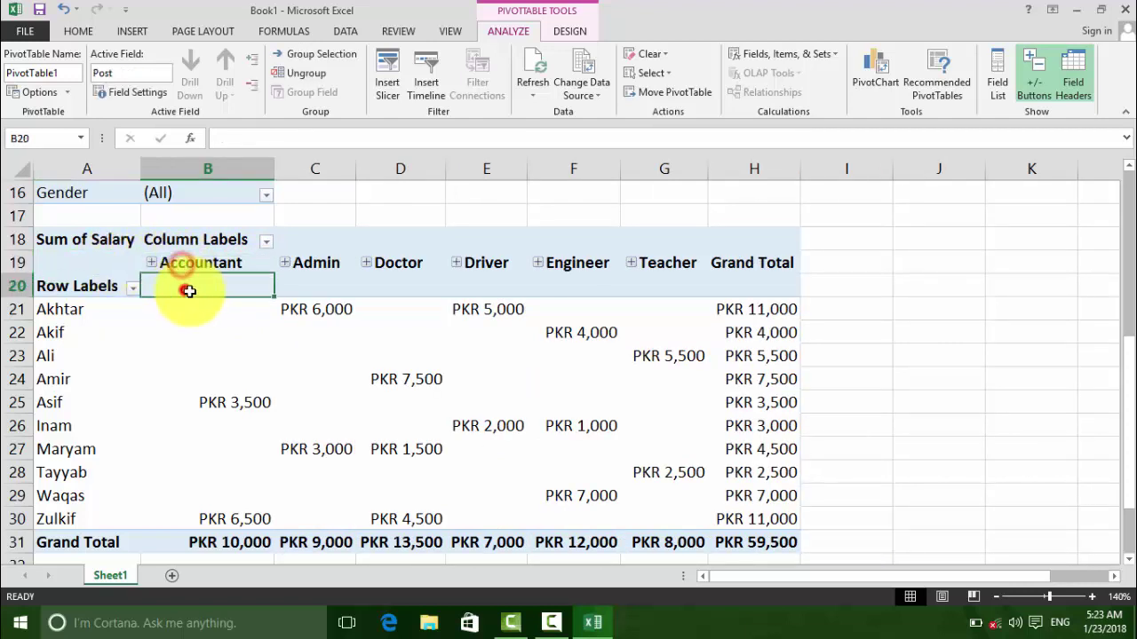
pyautogui.click(203, 265)
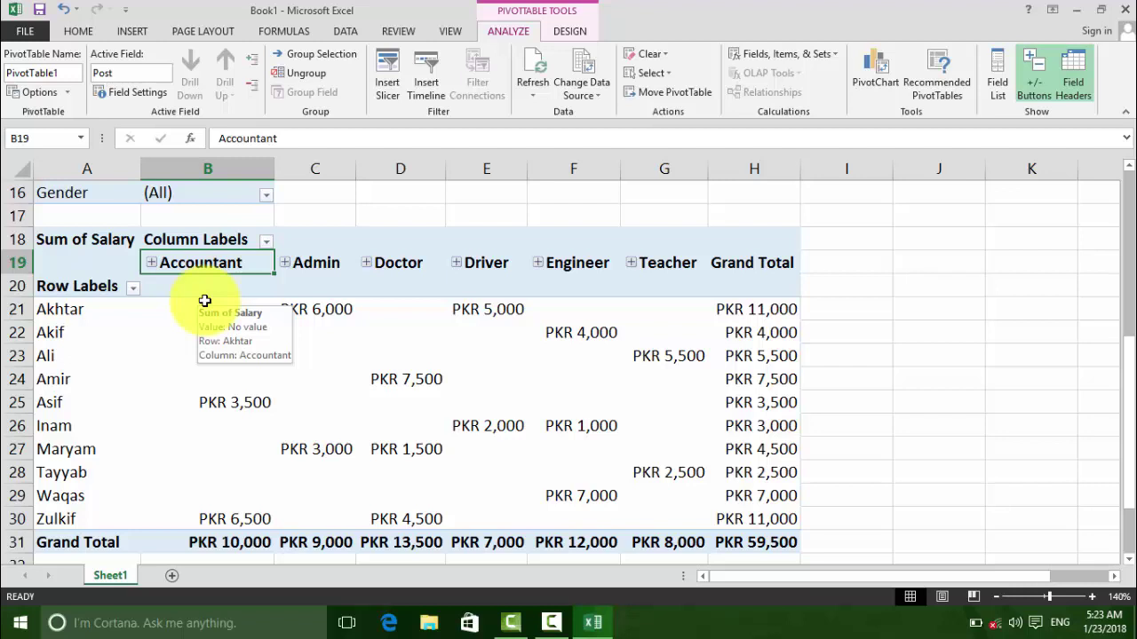
# Expand every post to show its locations with Expand Field, then collapse them back.
pyautogui.click(929, 216)
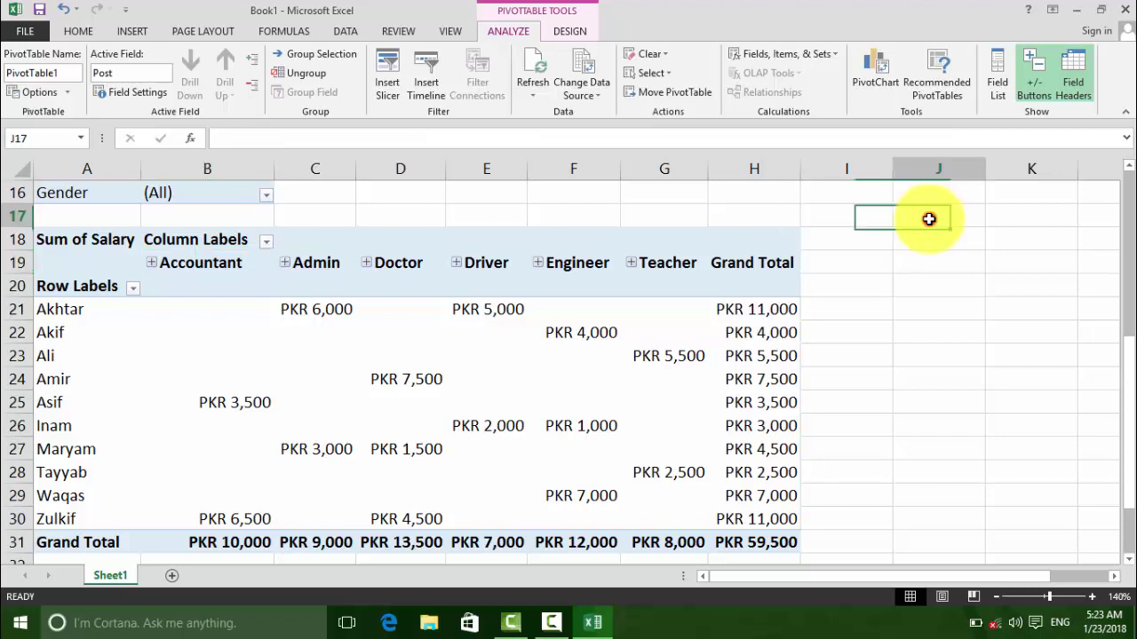
pyautogui.click(181, 264)
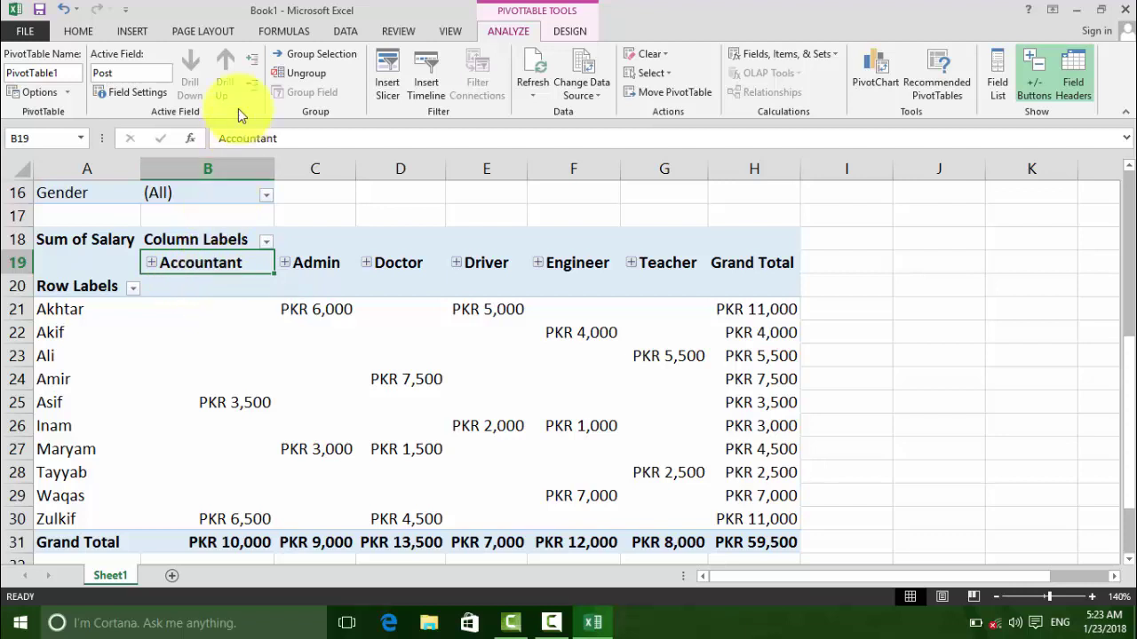
pyautogui.click(251, 61)
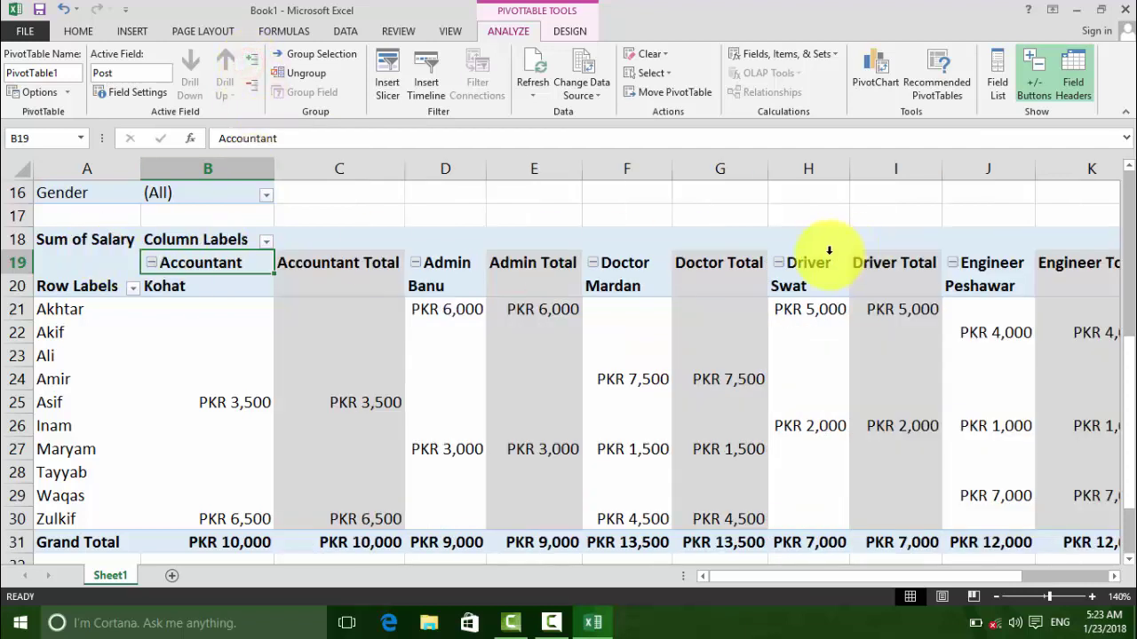
pyautogui.click(250, 89)
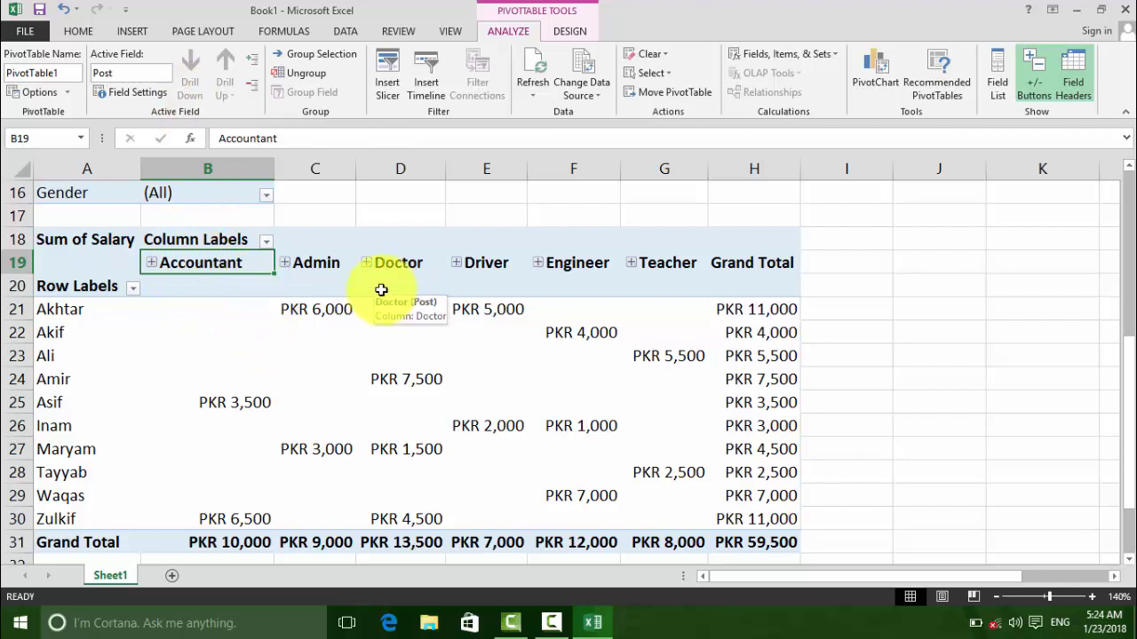
# Expand then collapse all posts, and try grouping job headers, which Excel refuses.
pyautogui.click(253, 58)
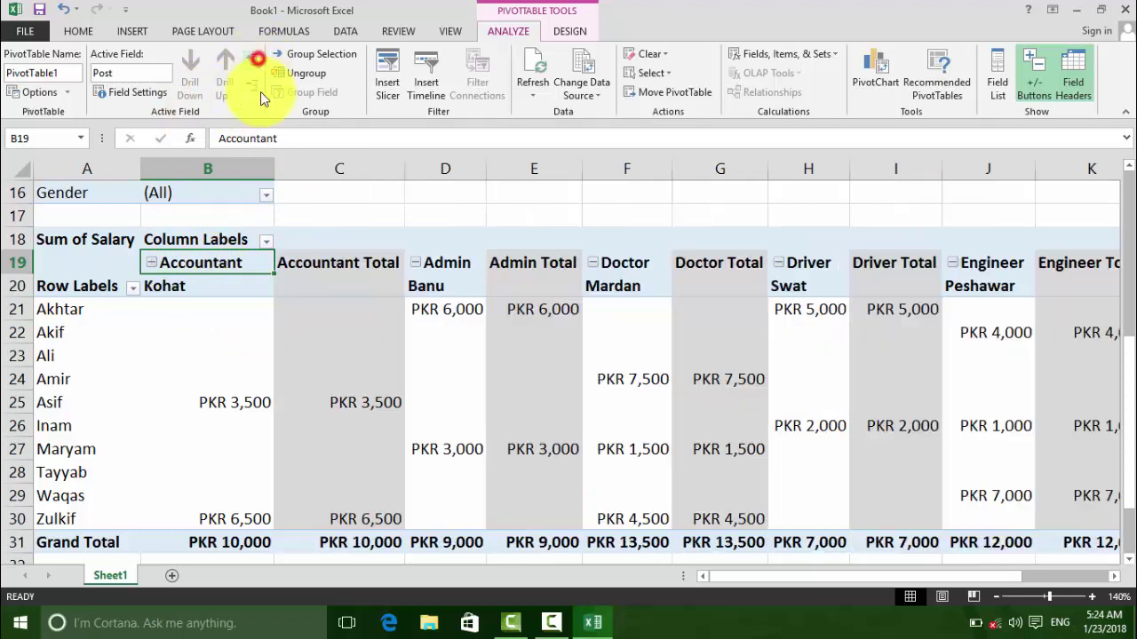
pyautogui.click(249, 85)
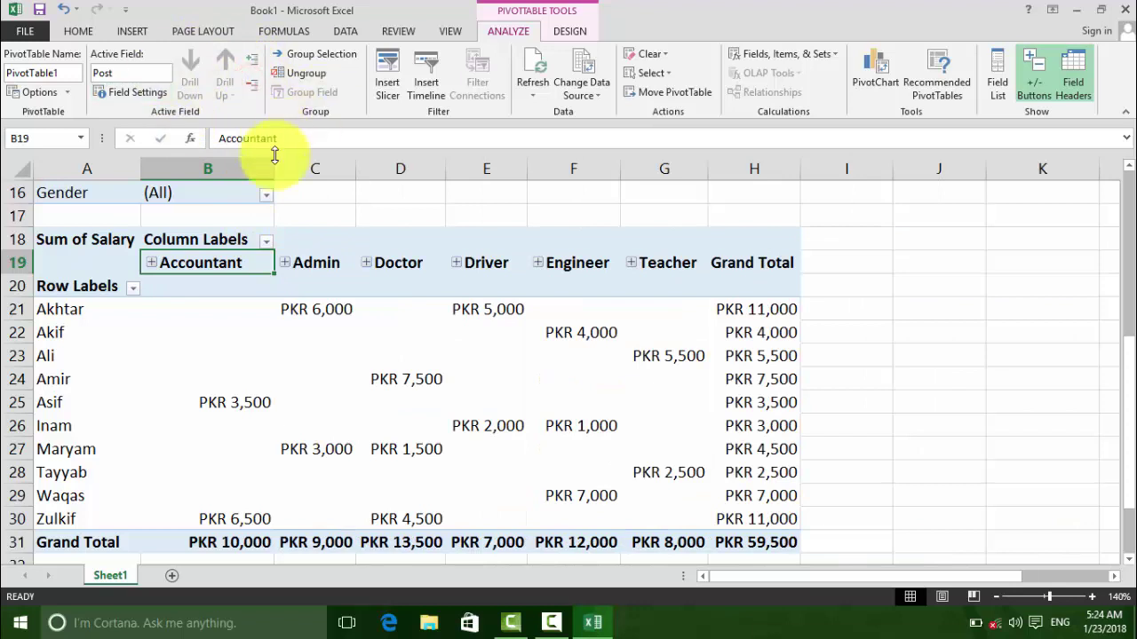
pyautogui.click(300, 55)
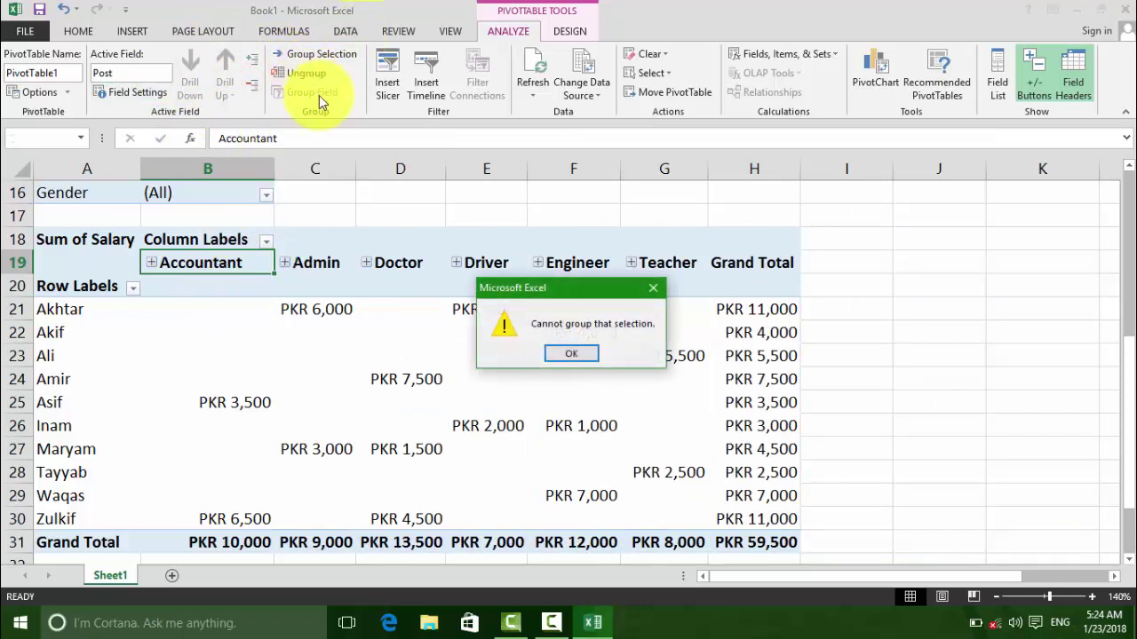
pyautogui.click(571, 353)
# Select several post headers and toggle Accountant's city breakdown open and closed.
pyautogui.moveTo(210, 263); pyautogui.dragTo(794, 266)
pyautogui.click(666, 264)
pyautogui.click(312, 264)
pyautogui.click(202, 264)
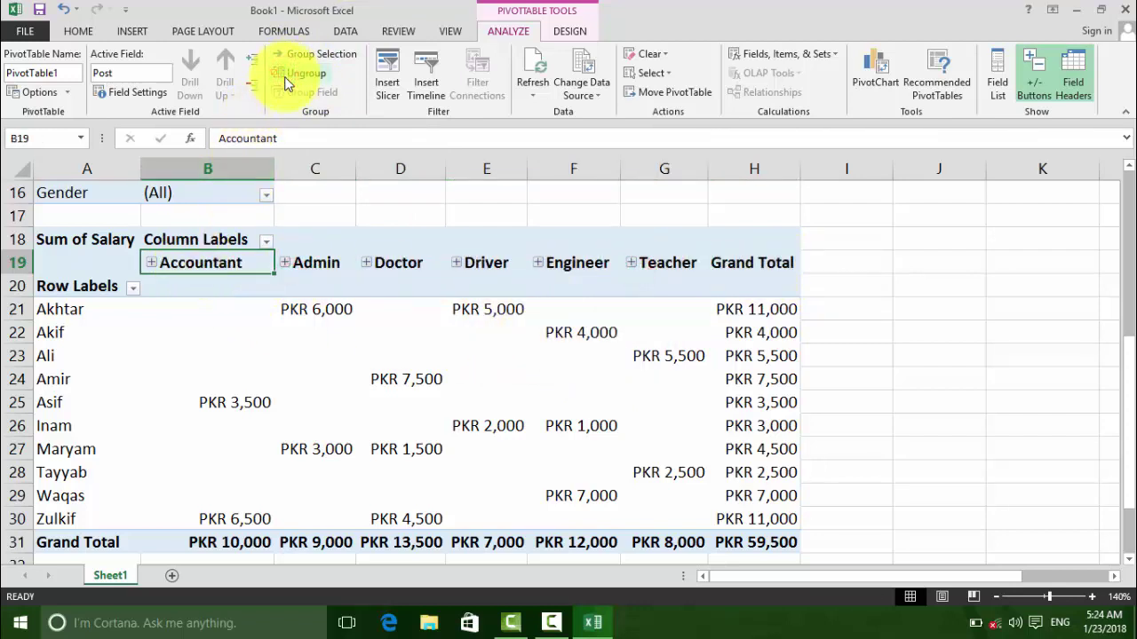
pyautogui.click(183, 309)
pyautogui.click(152, 263)
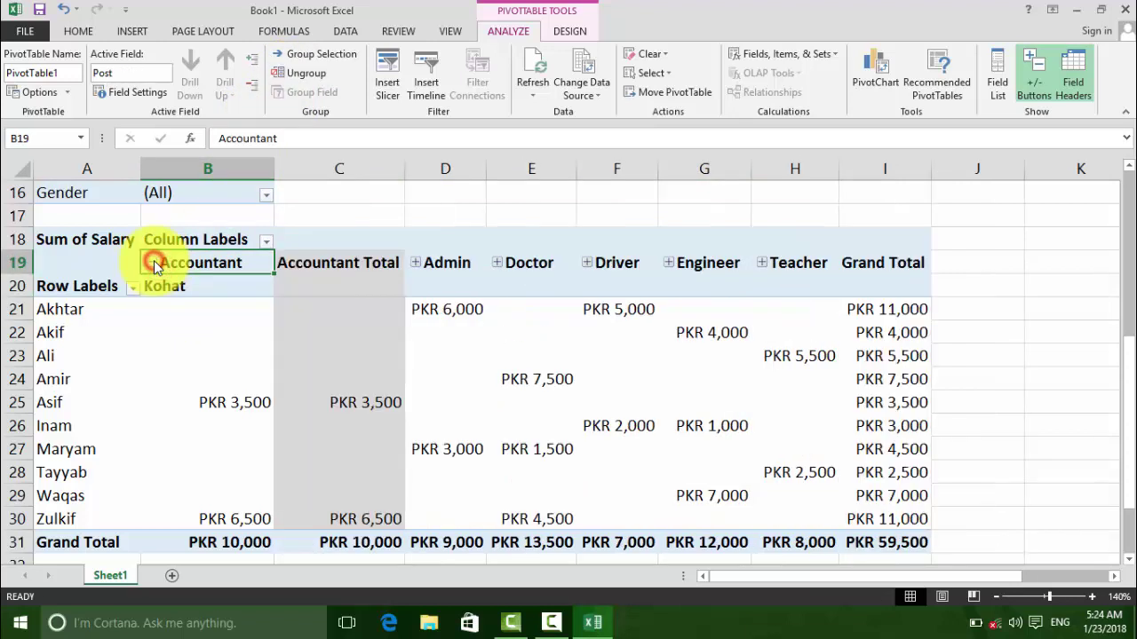
pyautogui.click(152, 264)
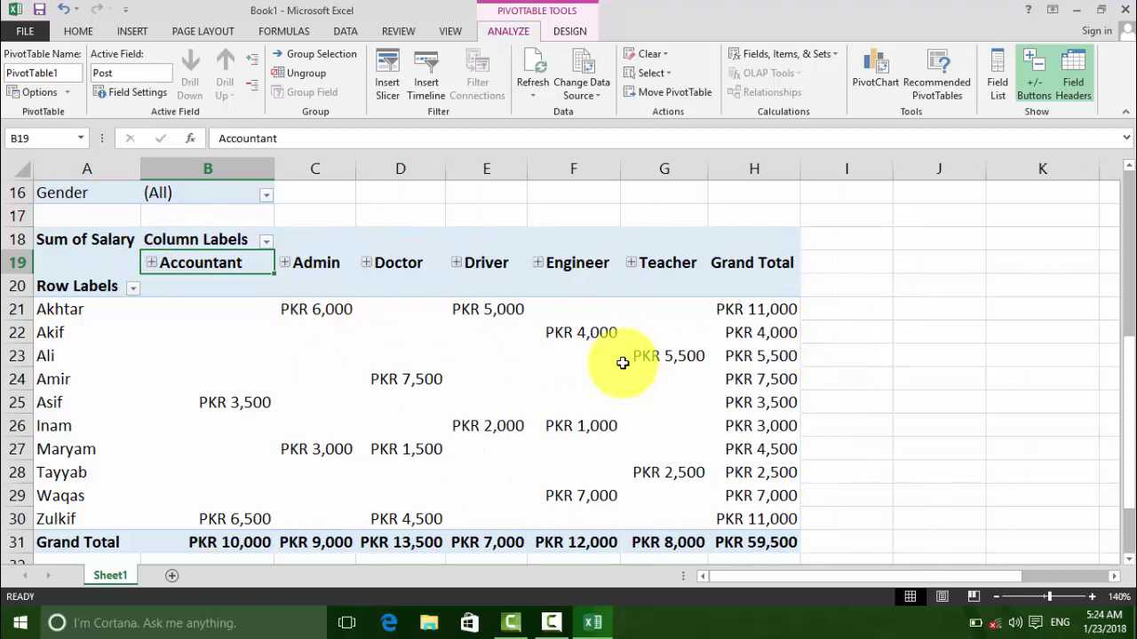
# Select salary values, empty cells and the Accountant, Admin and Doctor headers.
pyautogui.click(742, 310)
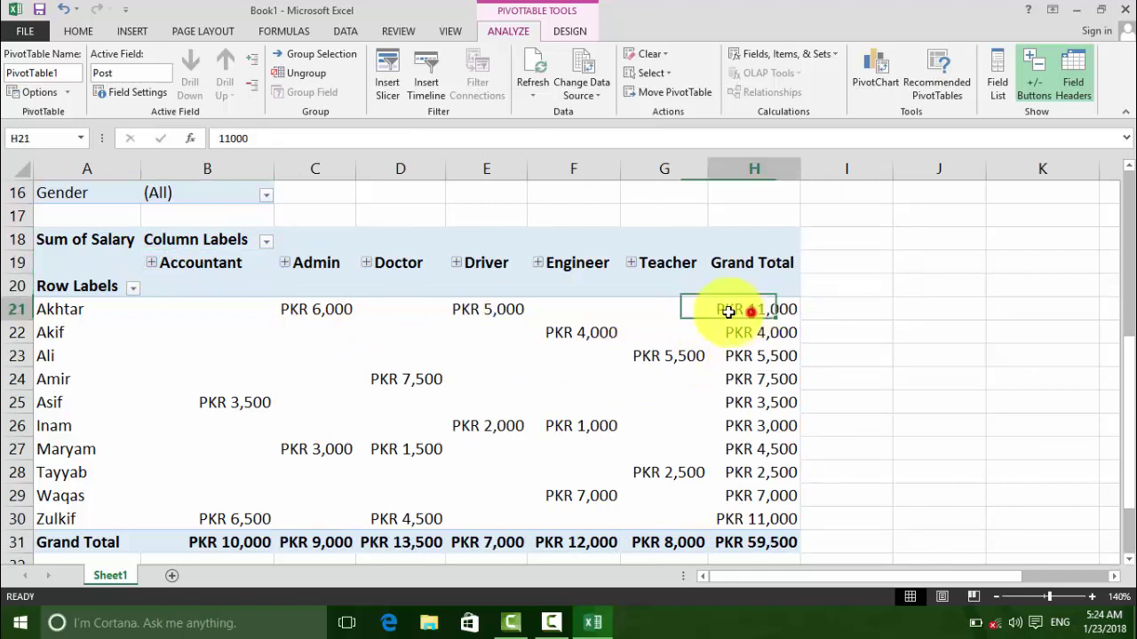
pyautogui.moveTo(336, 328); pyautogui.dragTo(819, 525)
pyautogui.click(674, 496)
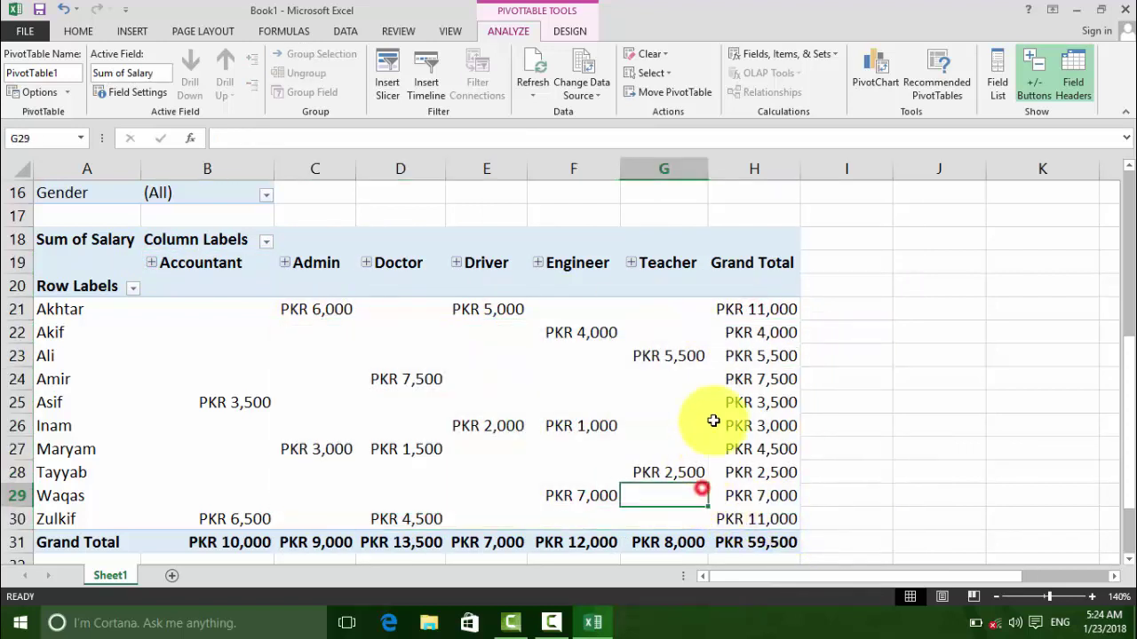
pyautogui.click(271, 322)
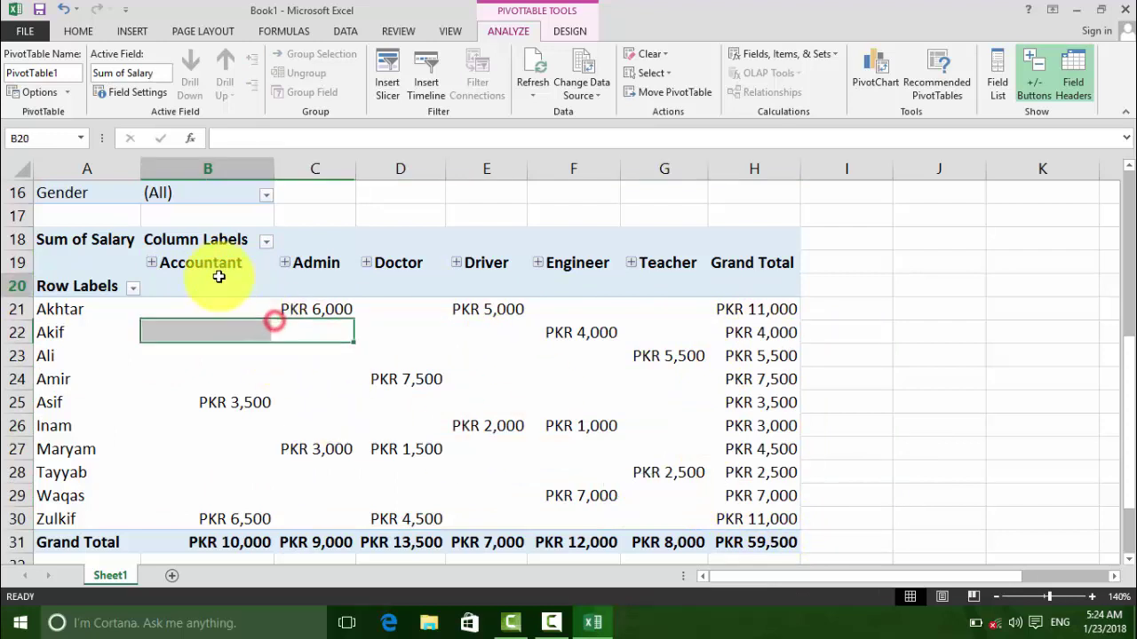
pyautogui.click(217, 276)
pyautogui.click(203, 263)
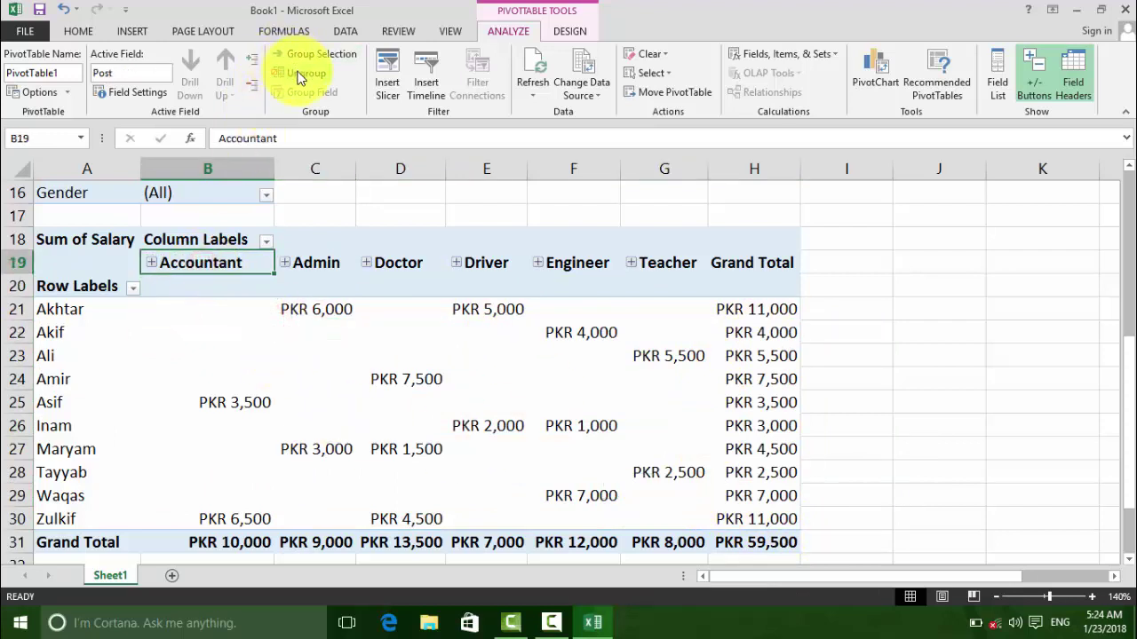
pyautogui.moveTo(227, 263); pyautogui.dragTo(353, 266)
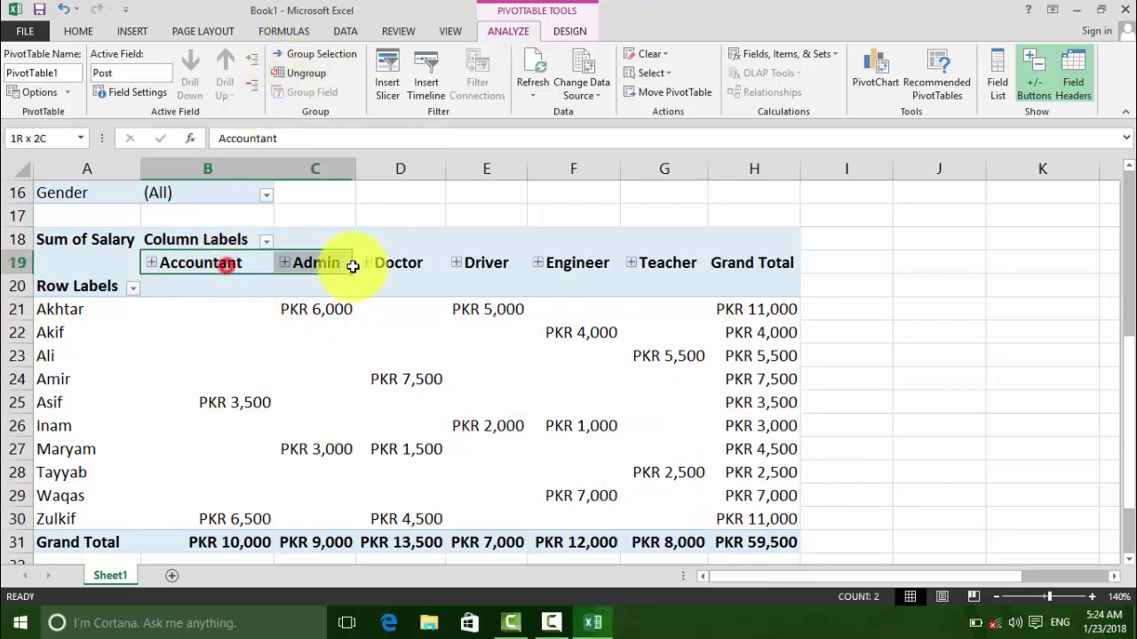
pyautogui.moveTo(167, 309); pyautogui.dragTo(307, 350)
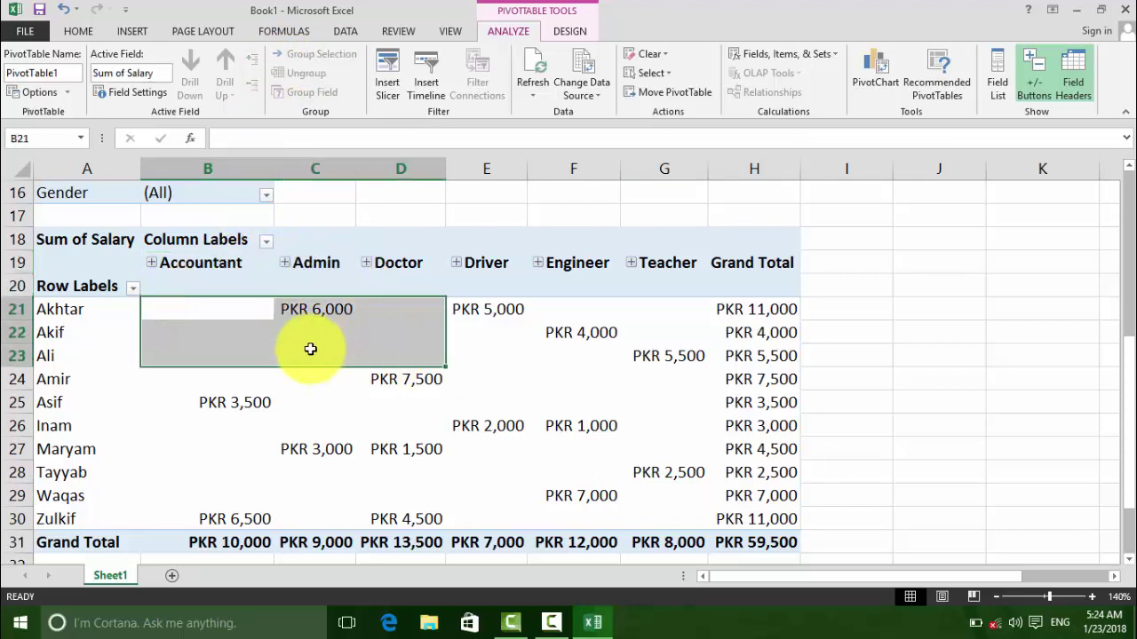
pyautogui.click(304, 347)
pyautogui.moveTo(221, 265); pyautogui.dragTo(377, 275)
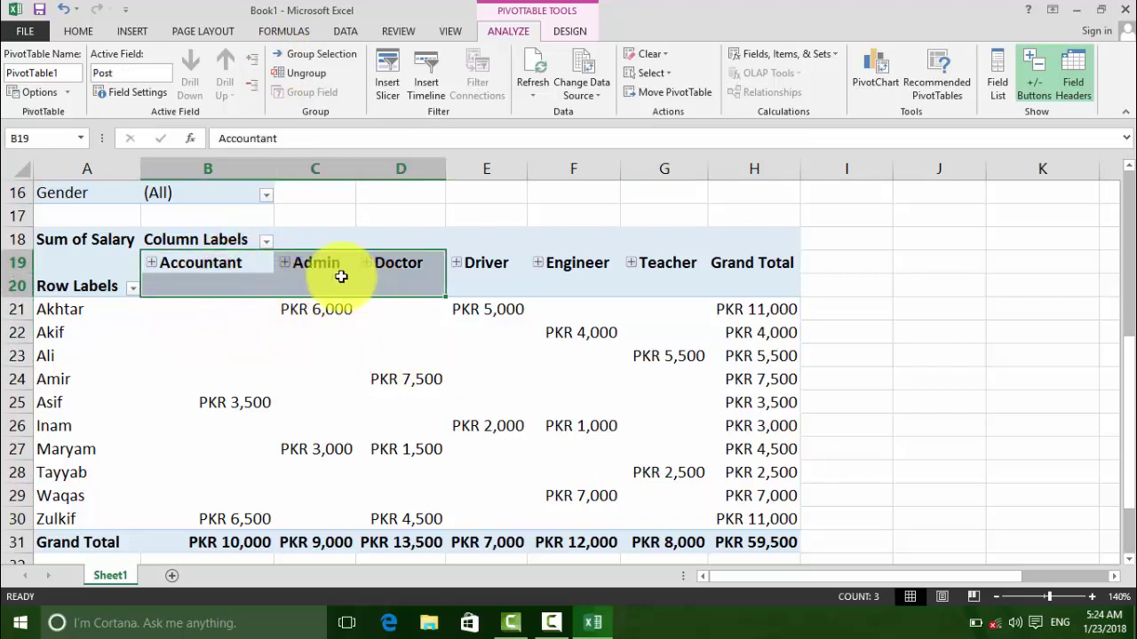
# Select the Sum of Salary, Column Labels and header block A18:H20 cells.
pyautogui.click(97, 233)
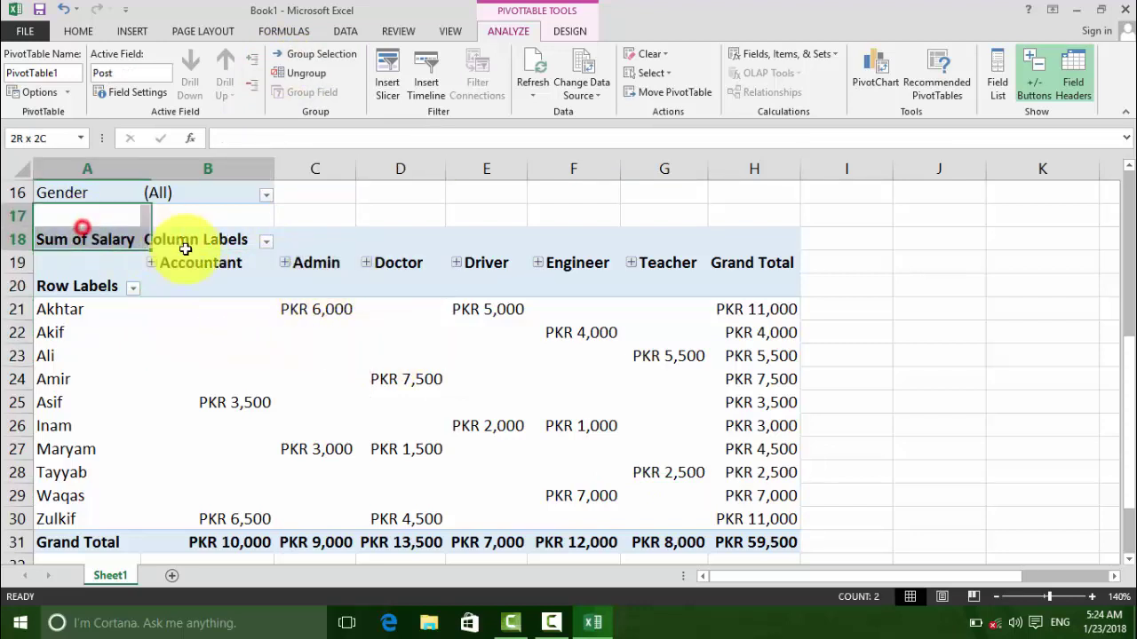
pyautogui.click(103, 237)
pyautogui.click(177, 236)
pyautogui.moveTo(89, 238); pyautogui.dragTo(216, 261)
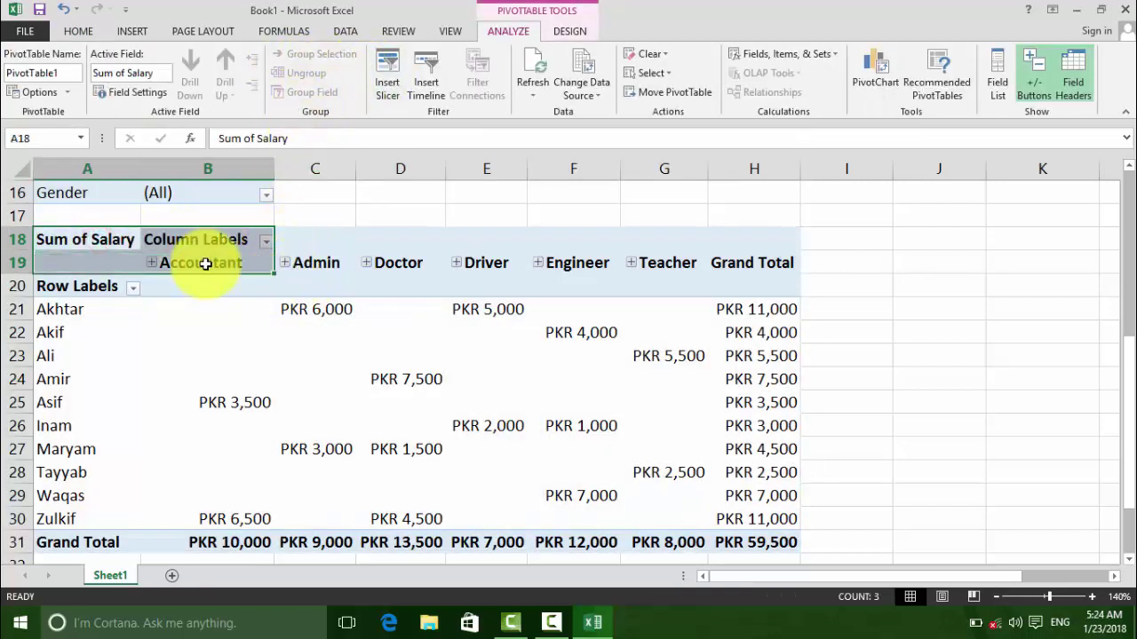
pyautogui.click(232, 240)
pyautogui.moveTo(84, 240); pyautogui.dragTo(771, 278)
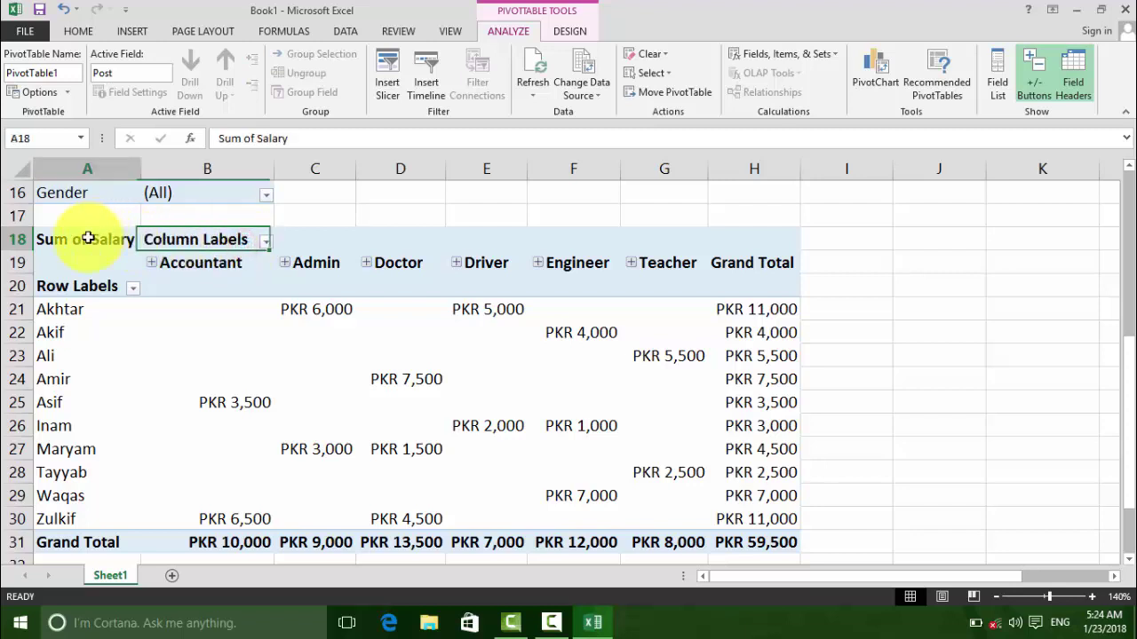
pyautogui.click(655, 283)
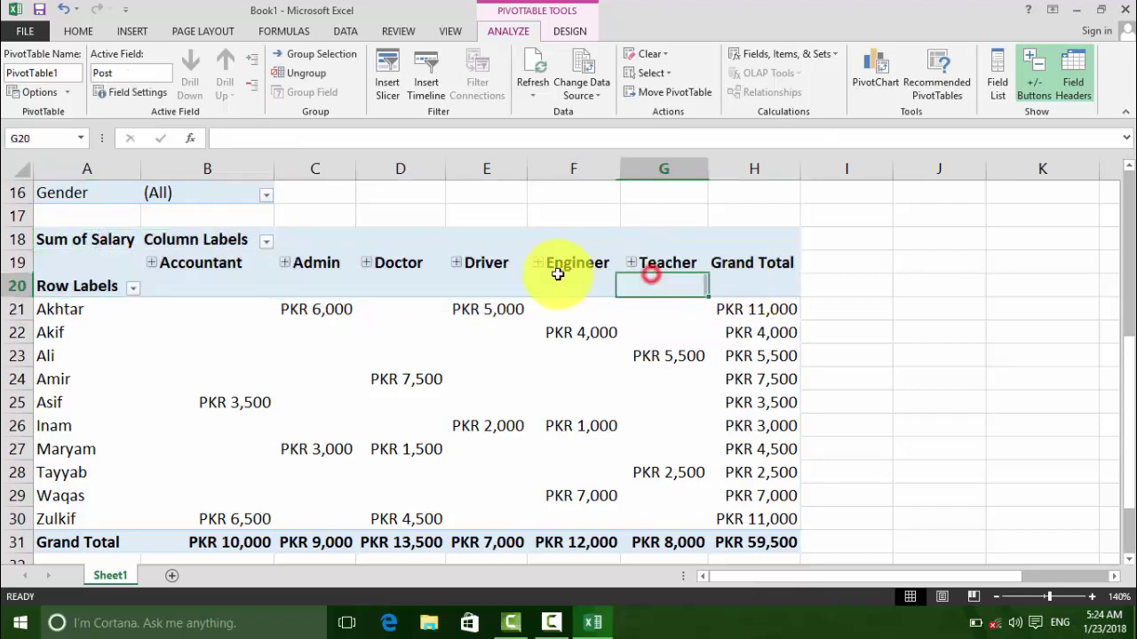
pyautogui.moveTo(521, 264); pyautogui.dragTo(675, 265)
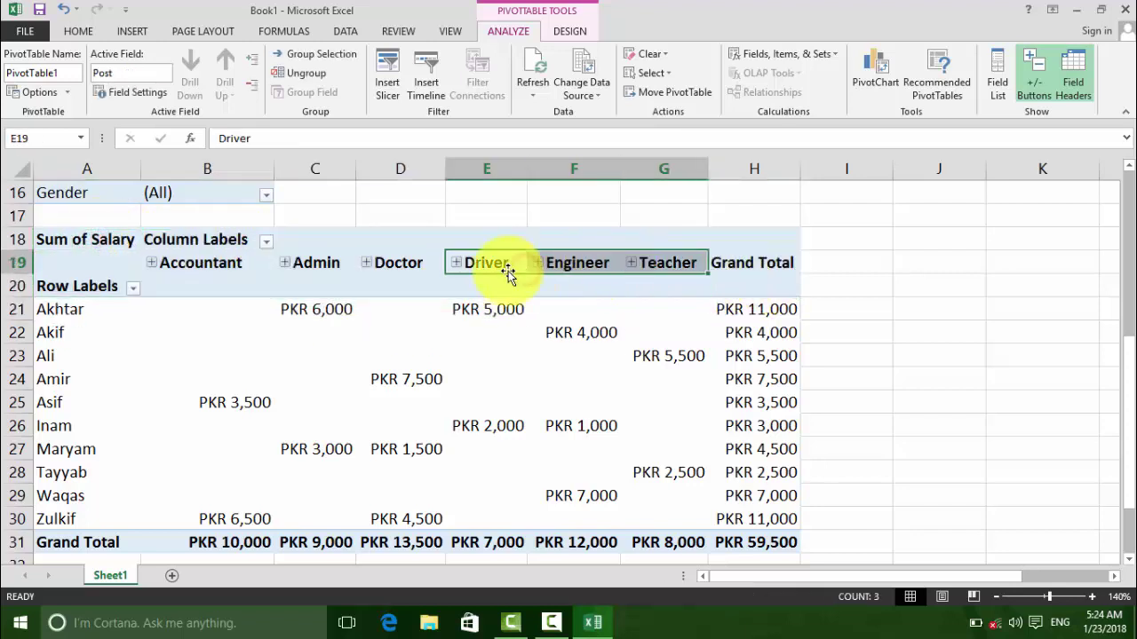
# Expand Accountant to show its Kohat column, inspect its cells, then collapse it.
pyautogui.click(154, 265)
pyautogui.click(203, 290)
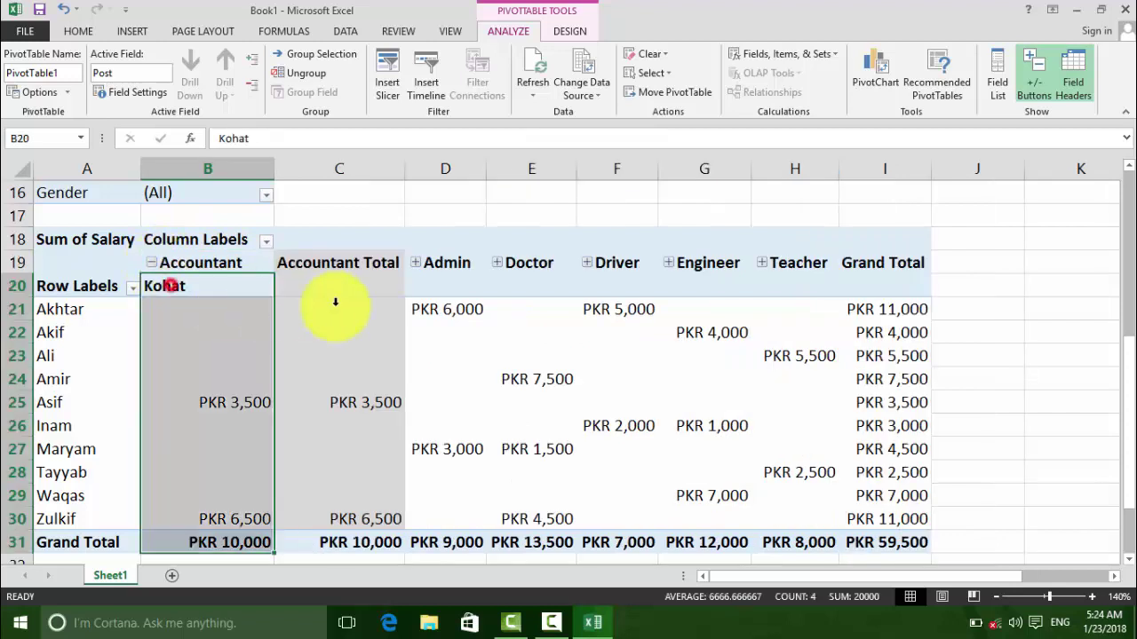
pyautogui.moveTo(209, 286)
pyautogui.mouseDown()
pyautogui.moveTo(370, 450)
pyautogui.moveTo(228, 334)
pyautogui.mouseUp()
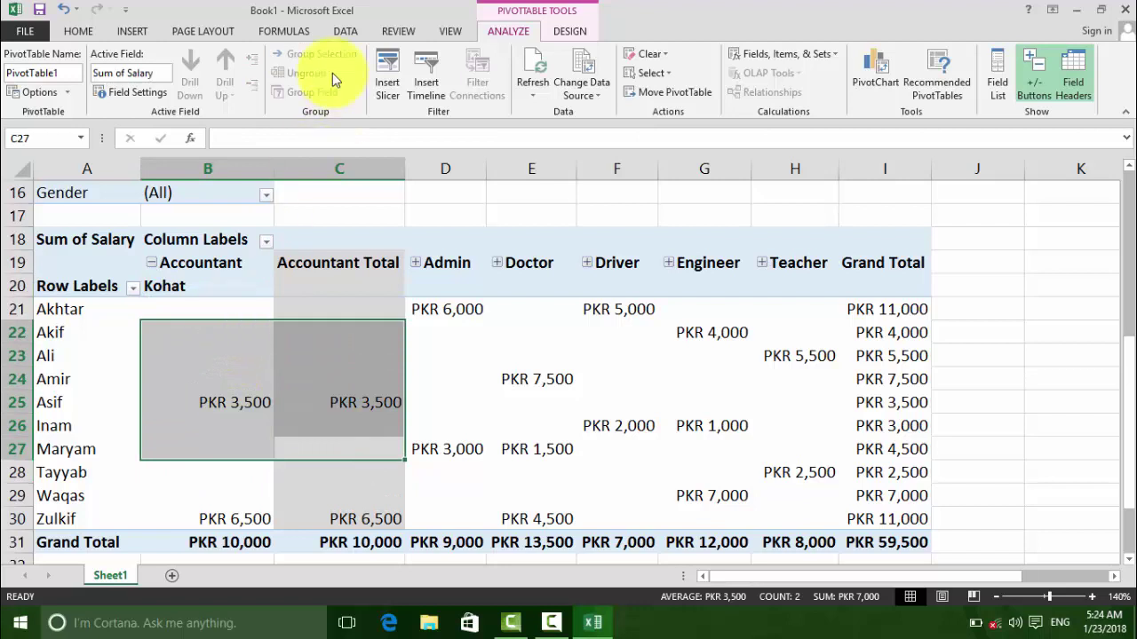
pyautogui.click(244, 307)
pyautogui.click(152, 263)
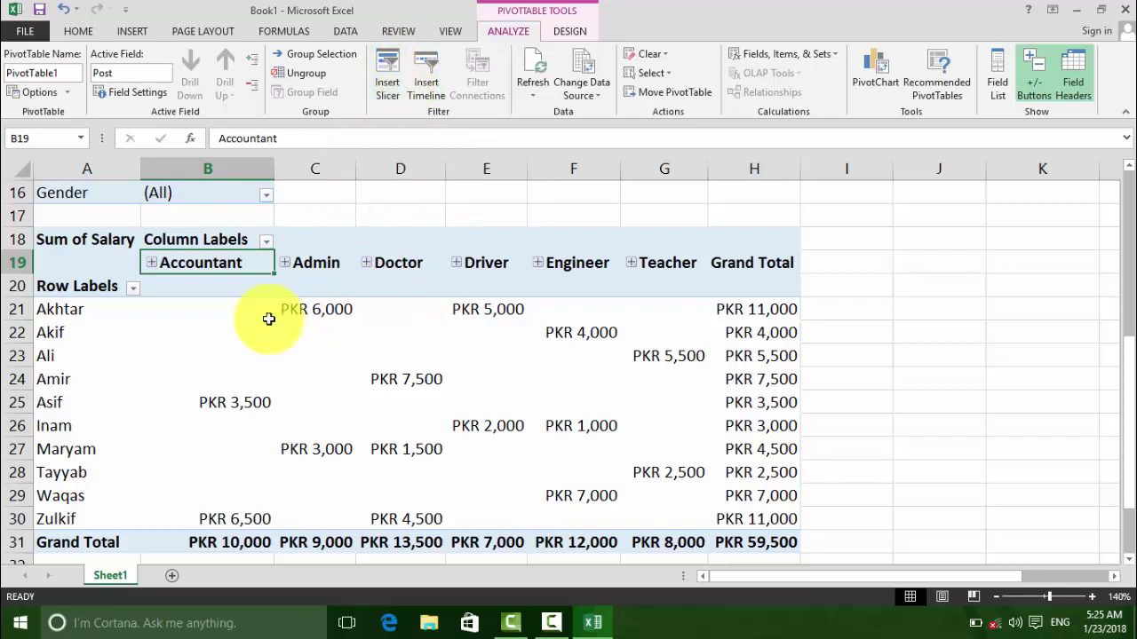
# Insert a Name slicer beside the pivot, filter to Amir, then clear the filter.
pyautogui.click(385, 82)
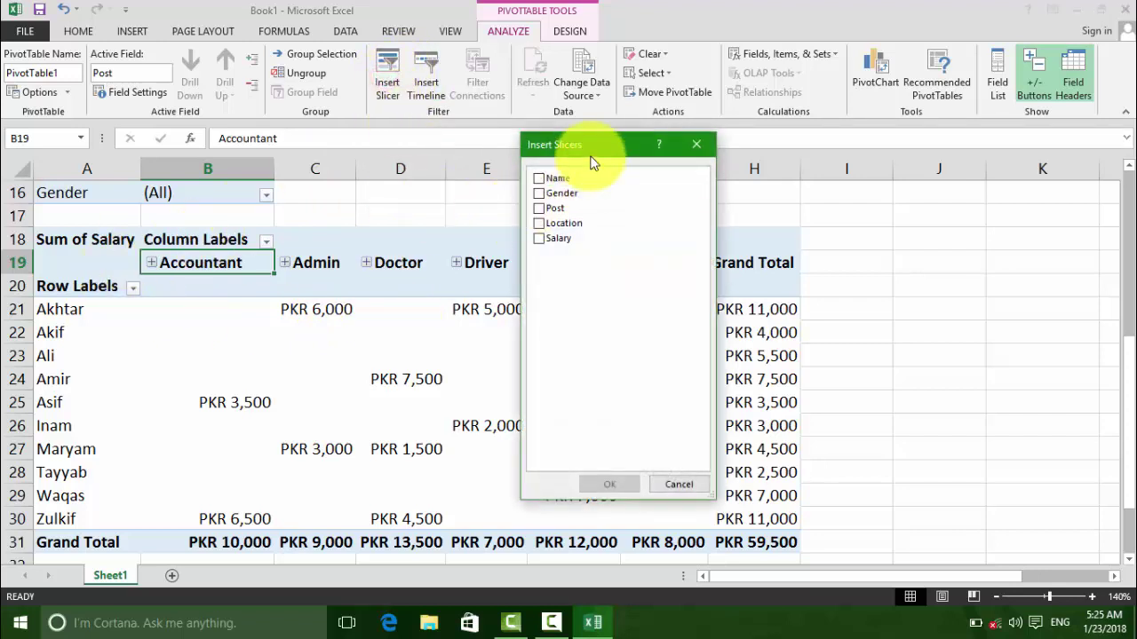
pyautogui.moveTo(594, 144); pyautogui.dragTo(629, 123)
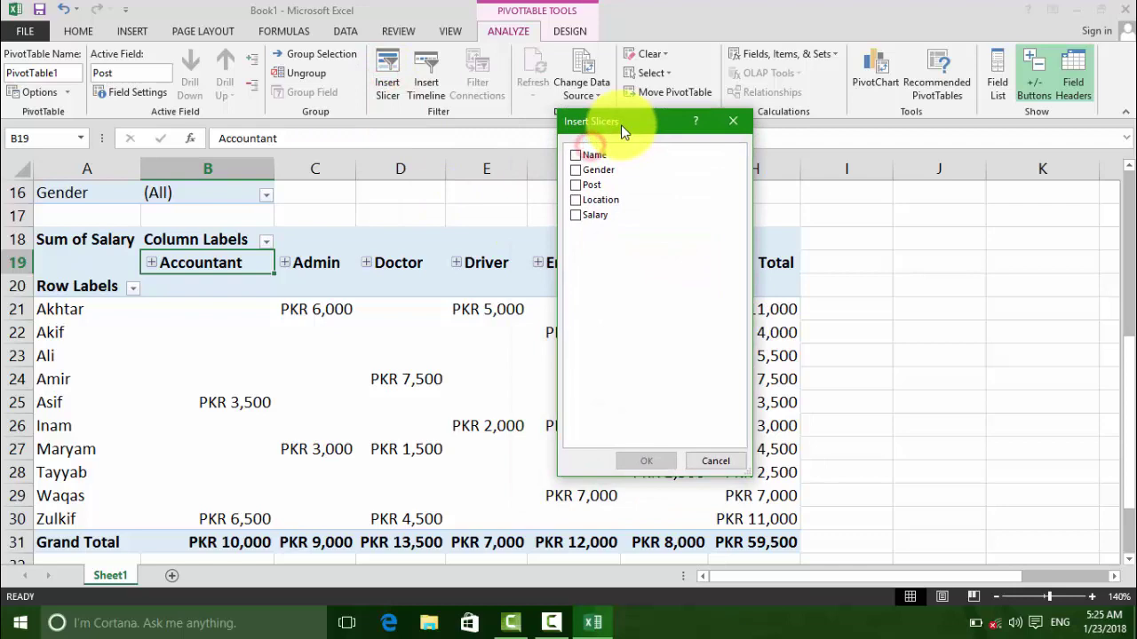
pyautogui.click(576, 154)
pyautogui.click(646, 461)
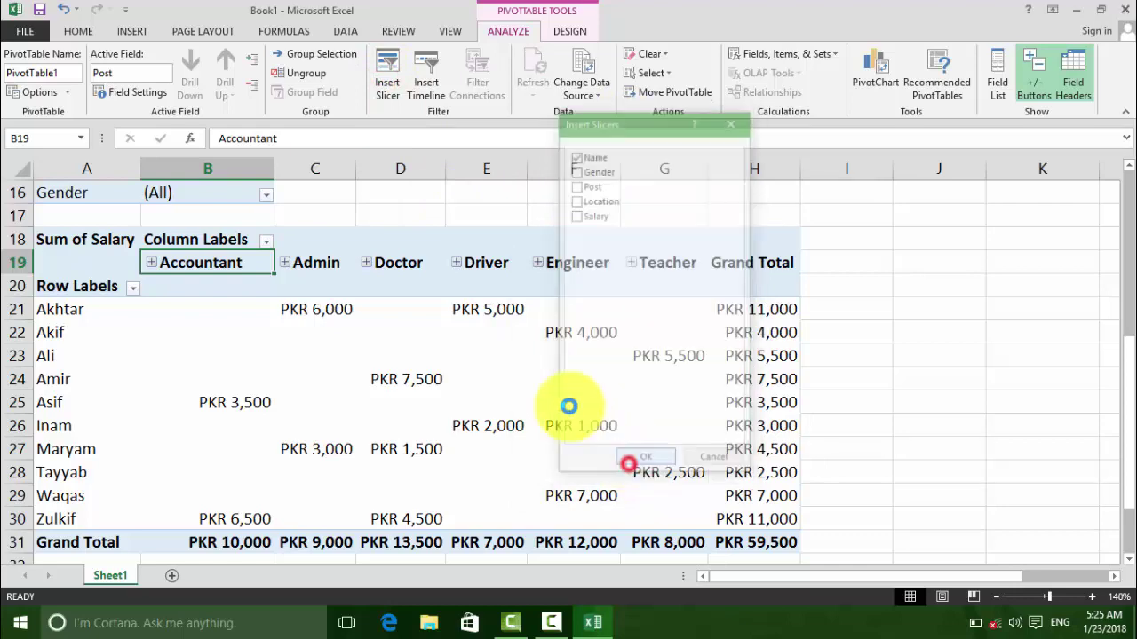
pyautogui.moveTo(507, 236); pyautogui.dragTo(741, 267)
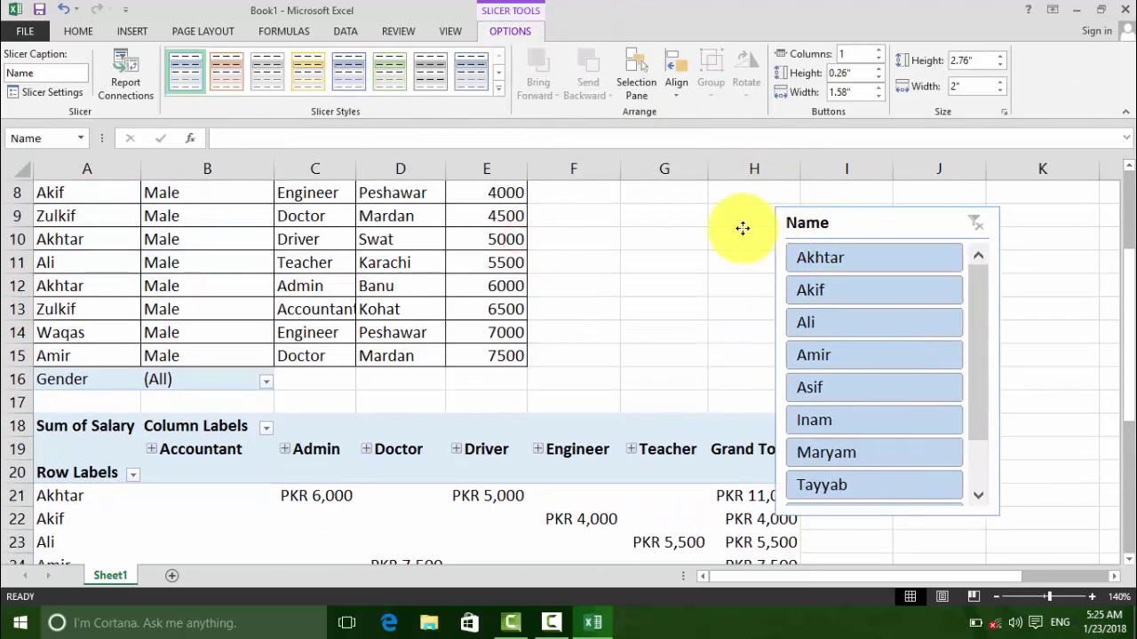
pyautogui.scroll(-2, 742, 267)
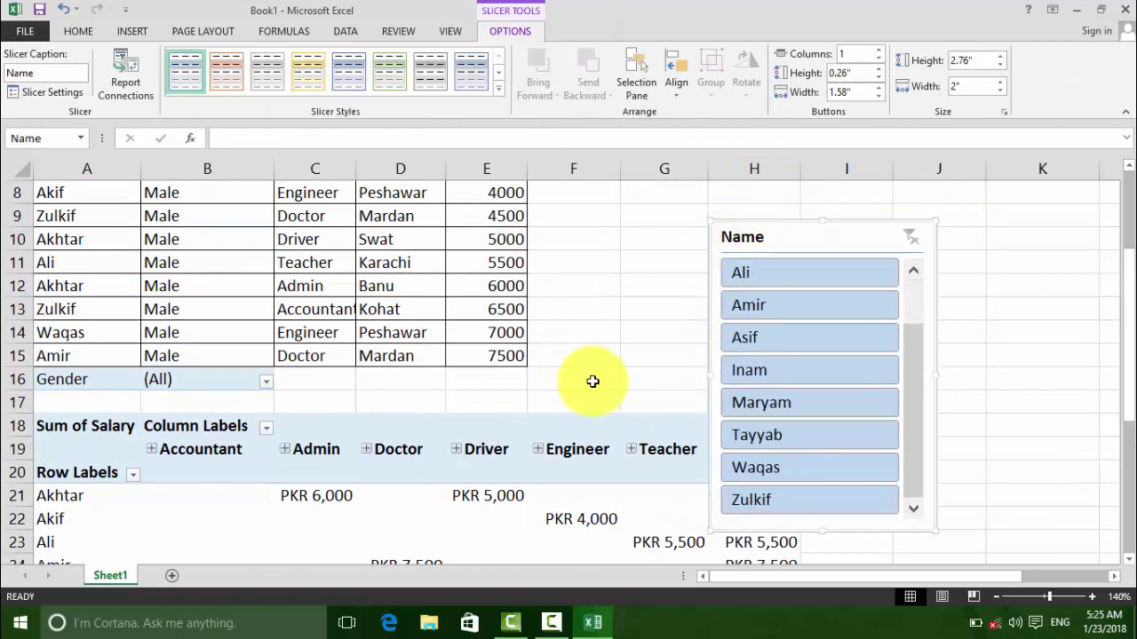
pyautogui.click(754, 304)
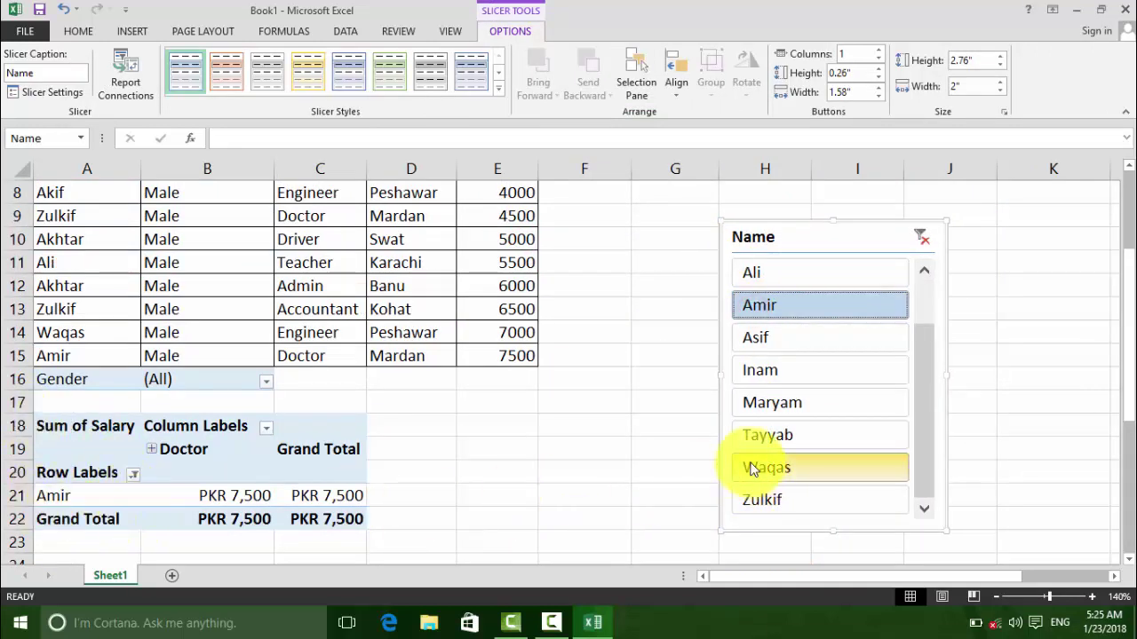
pyautogui.click(919, 236)
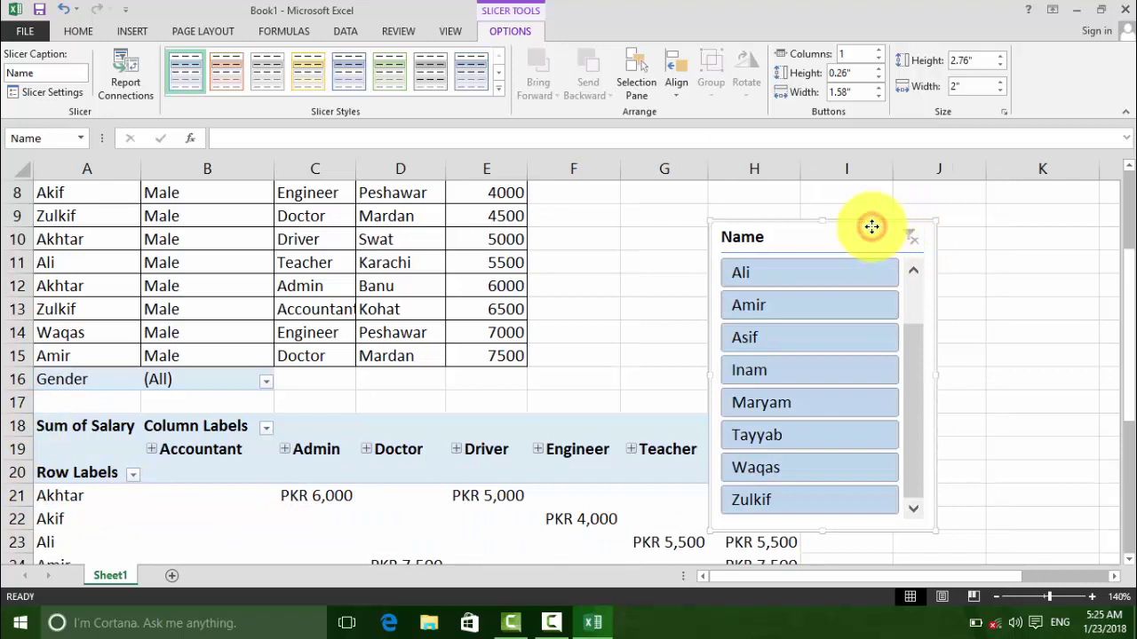
pyautogui.press('Delete')
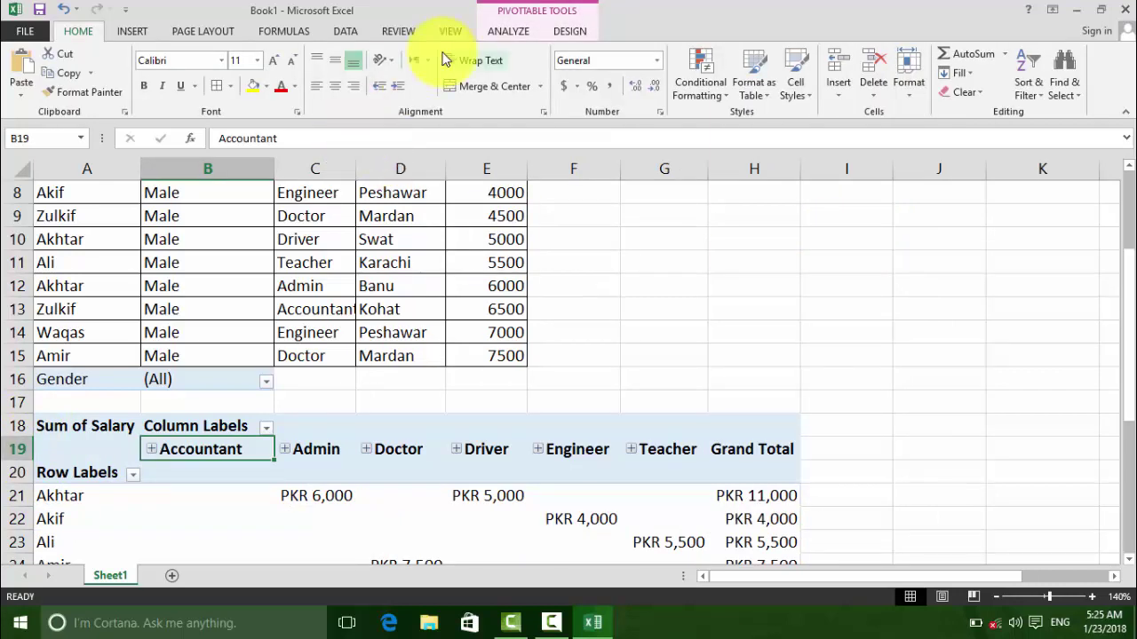
pyautogui.click(495, 34)
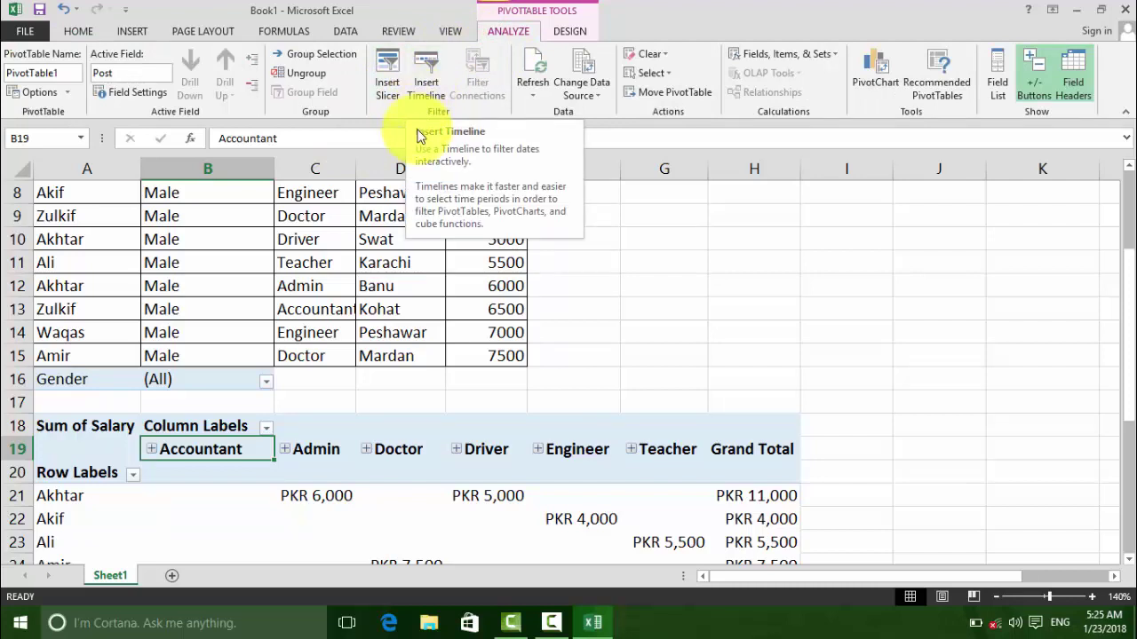
pyautogui.click(427, 84)
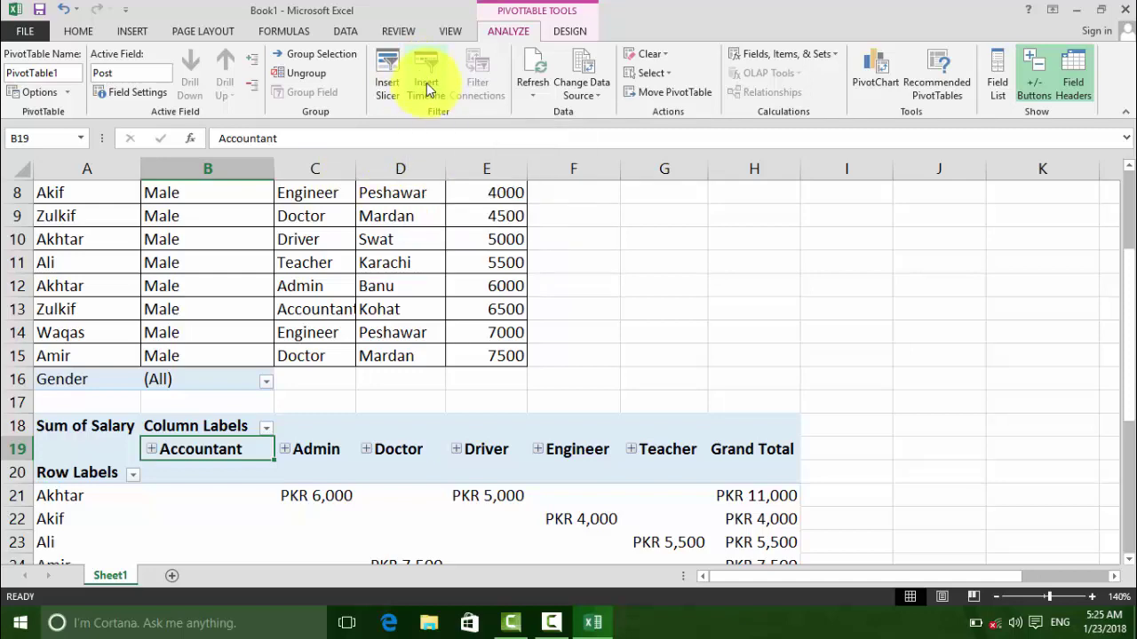
pyautogui.click(560, 354)
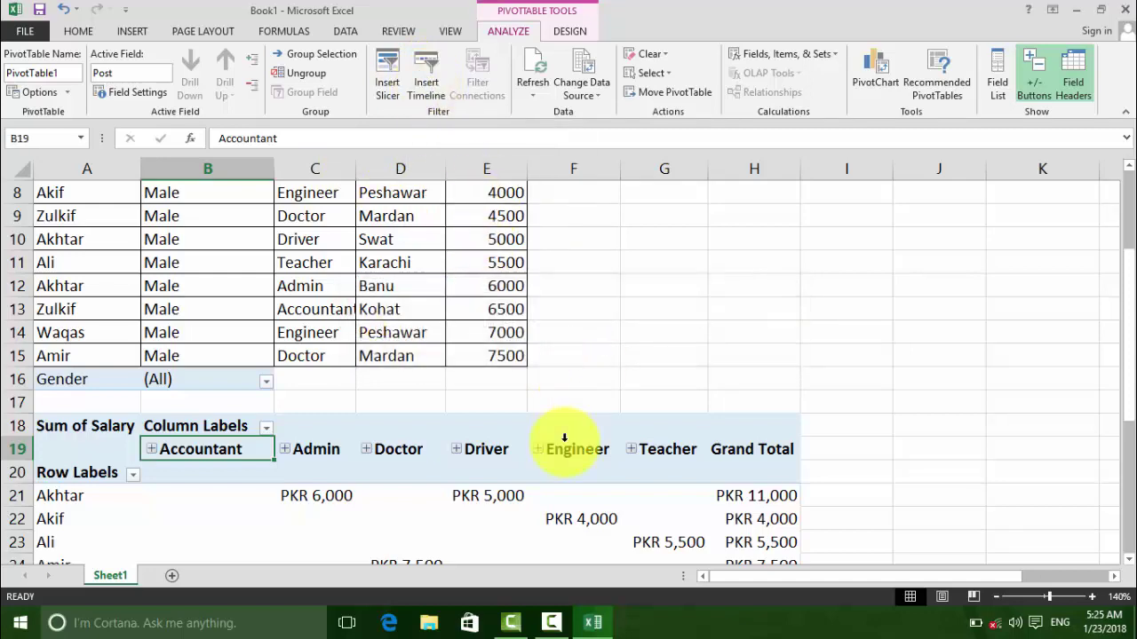
pyautogui.scroll(-2, 568, 436)
pyautogui.scroll(-1, 563, 436)
pyautogui.scroll(2, 594, 436)
pyautogui.scroll(2, 595, 443)
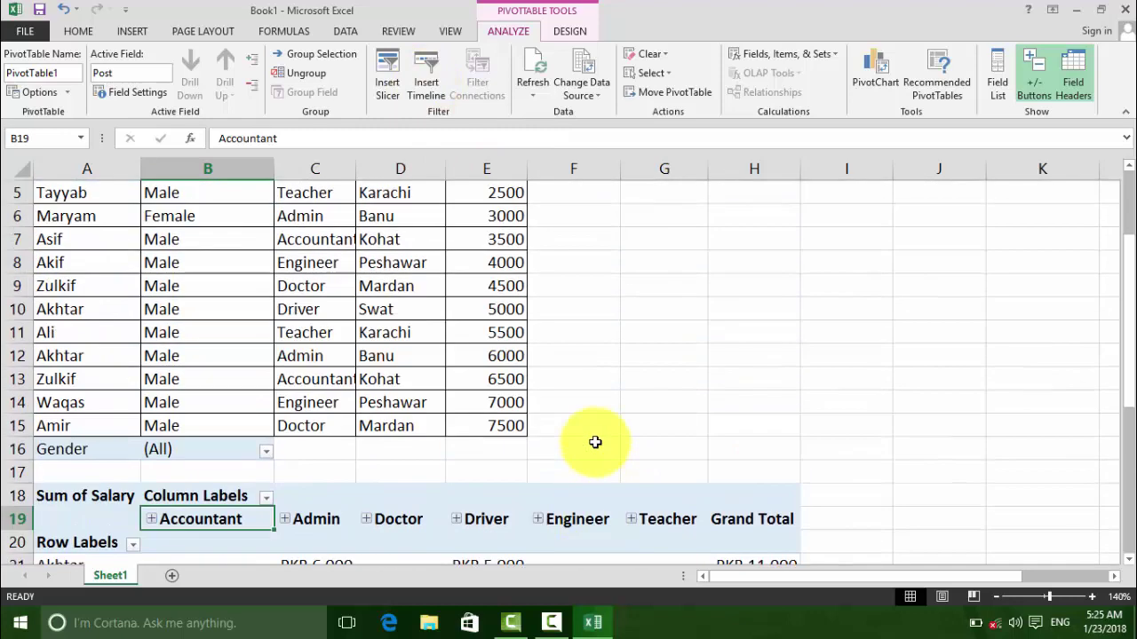
pyautogui.scroll(2, 592, 444)
pyautogui.click(584, 198)
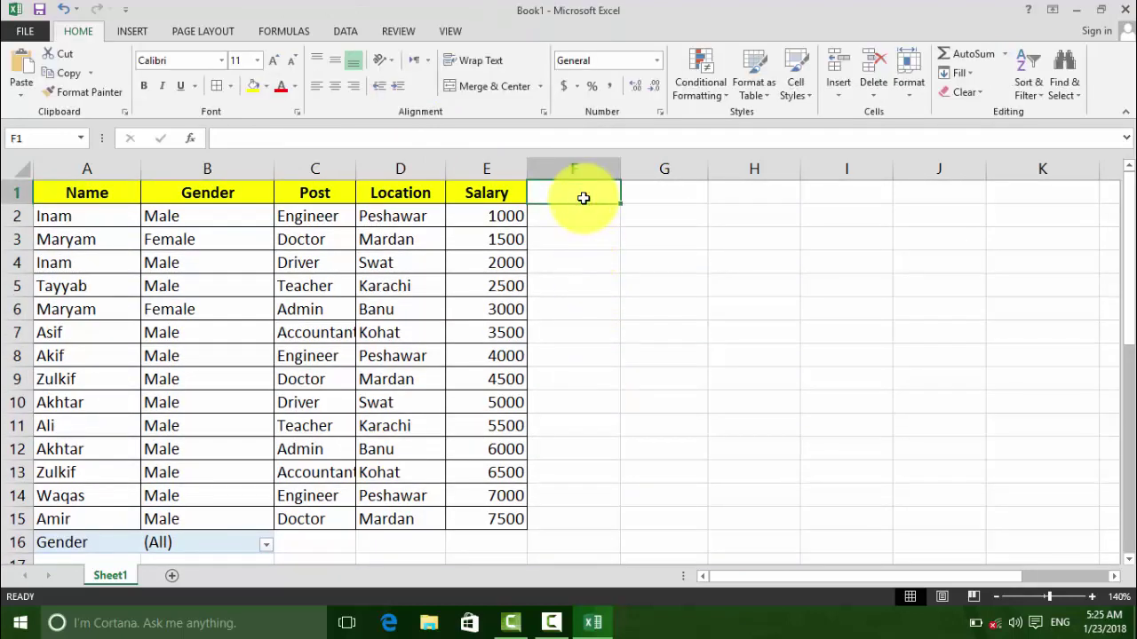
# Enter the 'Salary Date' header in F1 and the first date 1/23/2018 in F2.
pyautogui.write('Salary Date')
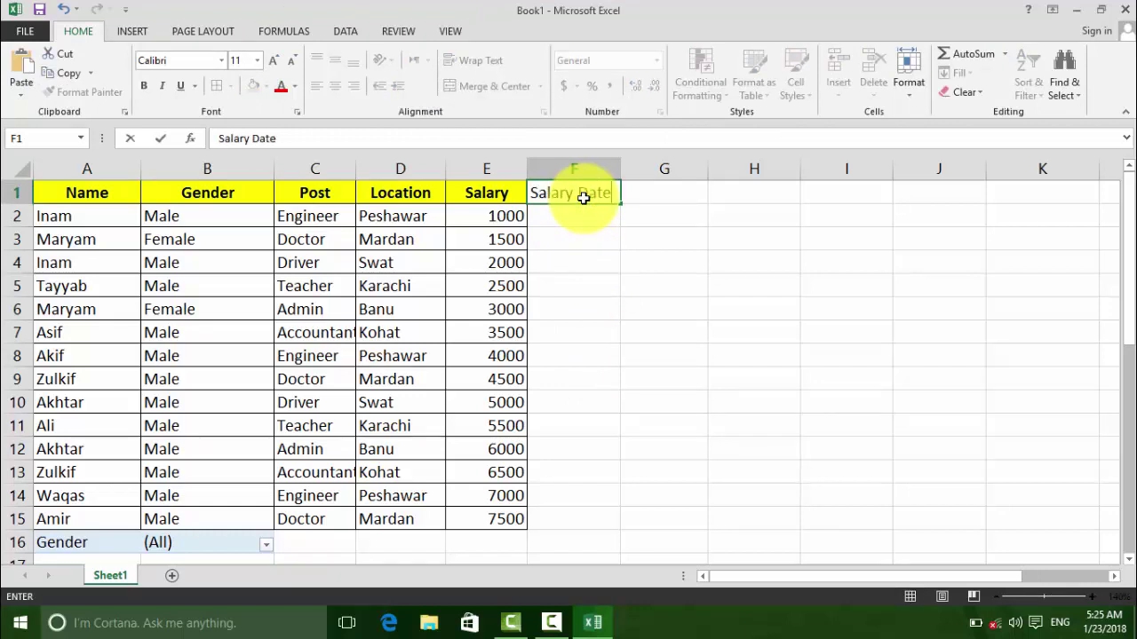
pyautogui.press('Return')
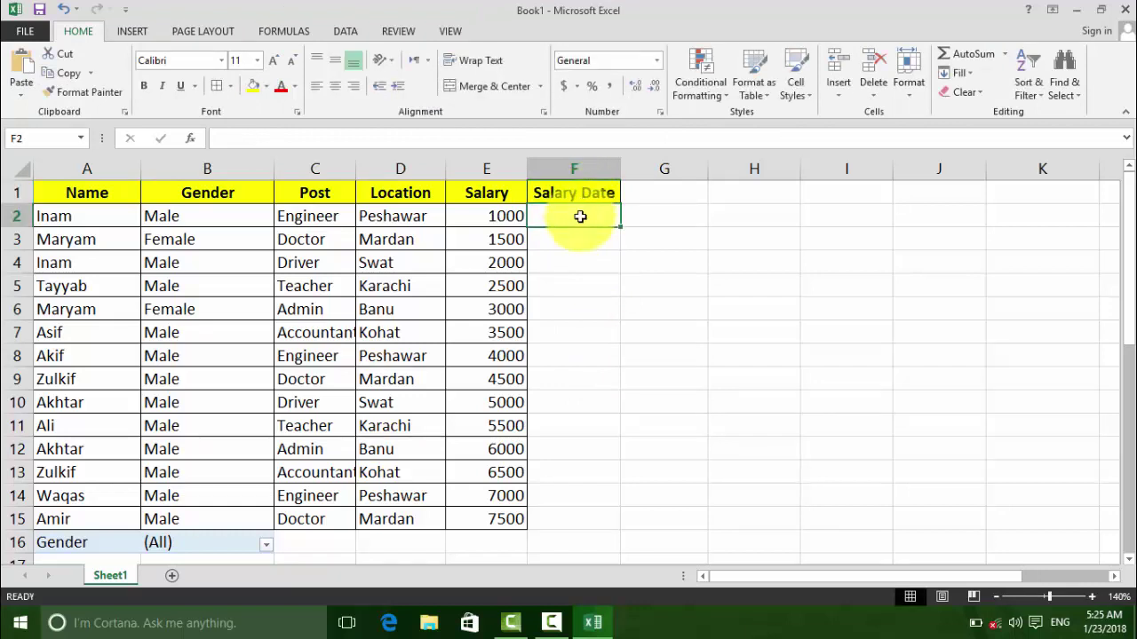
pyautogui.write('S')
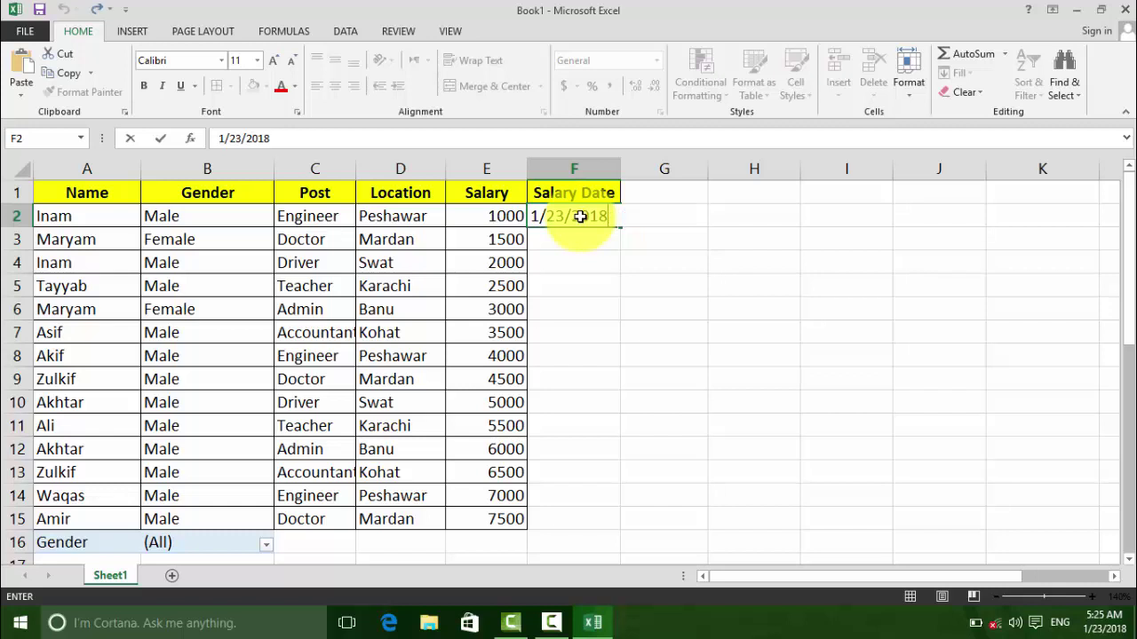
pyautogui.click(588, 271)
# Fill consecutive dates down F3:F15, ending at 2/5/2018.
pyautogui.click(577, 215)
pyautogui.moveTo(616, 227); pyautogui.dragTo(584, 527)
pyautogui.click(459, 357)
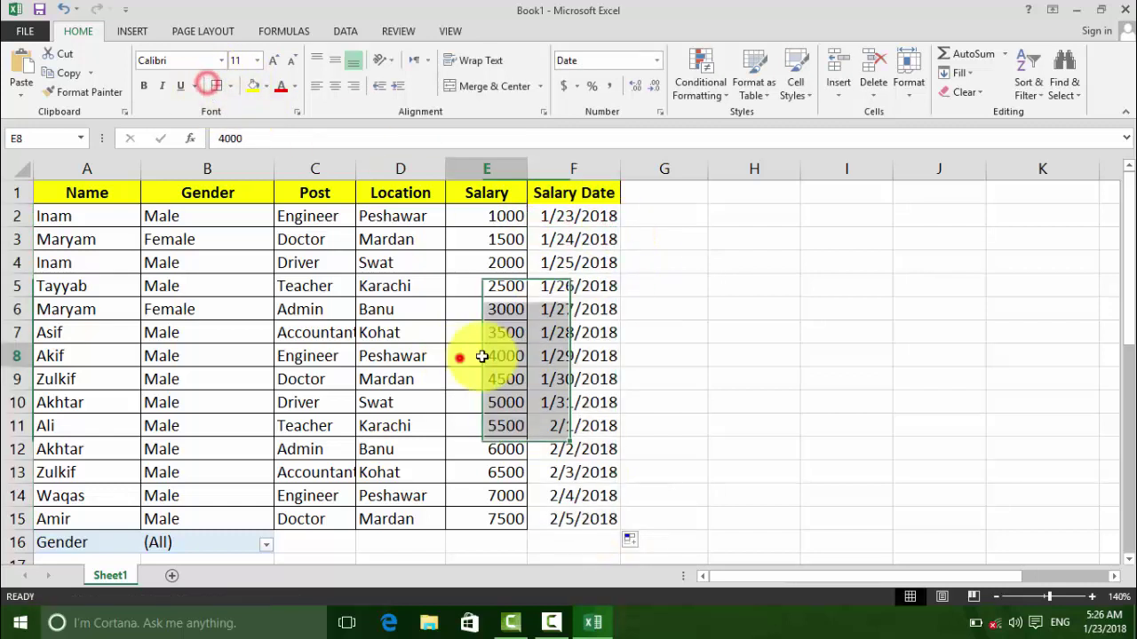
pyautogui.moveTo(556, 216); pyautogui.dragTo(546, 517)
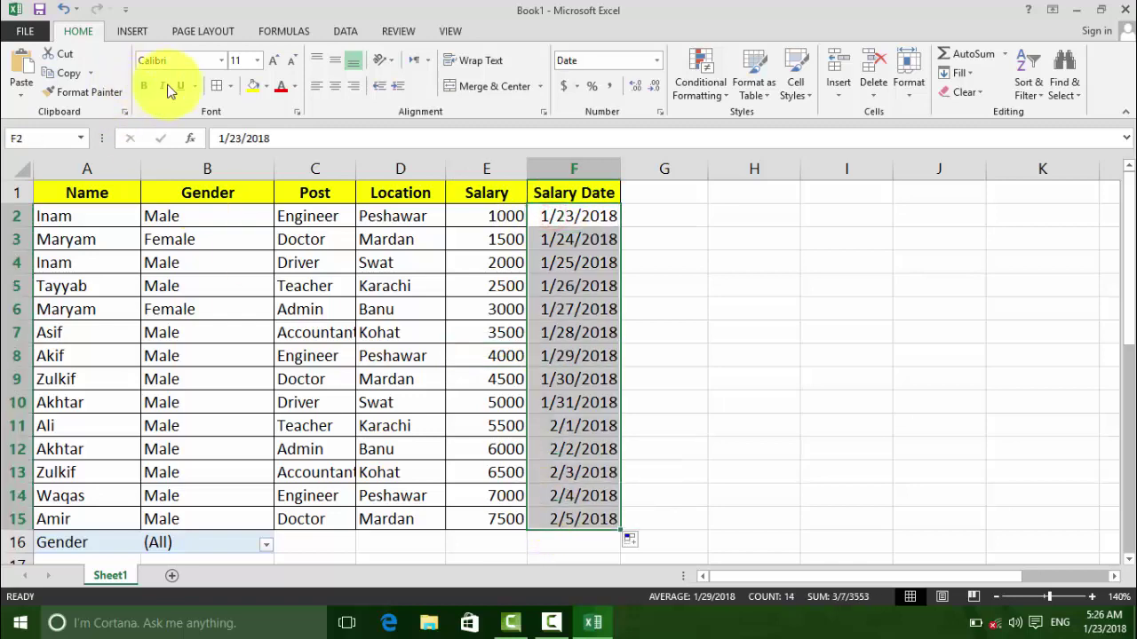
pyautogui.click(487, 402)
# Check the PivotTable's PKR 4,000 cell and the last date in F15.
pyautogui.scroll(-2, 515, 355)
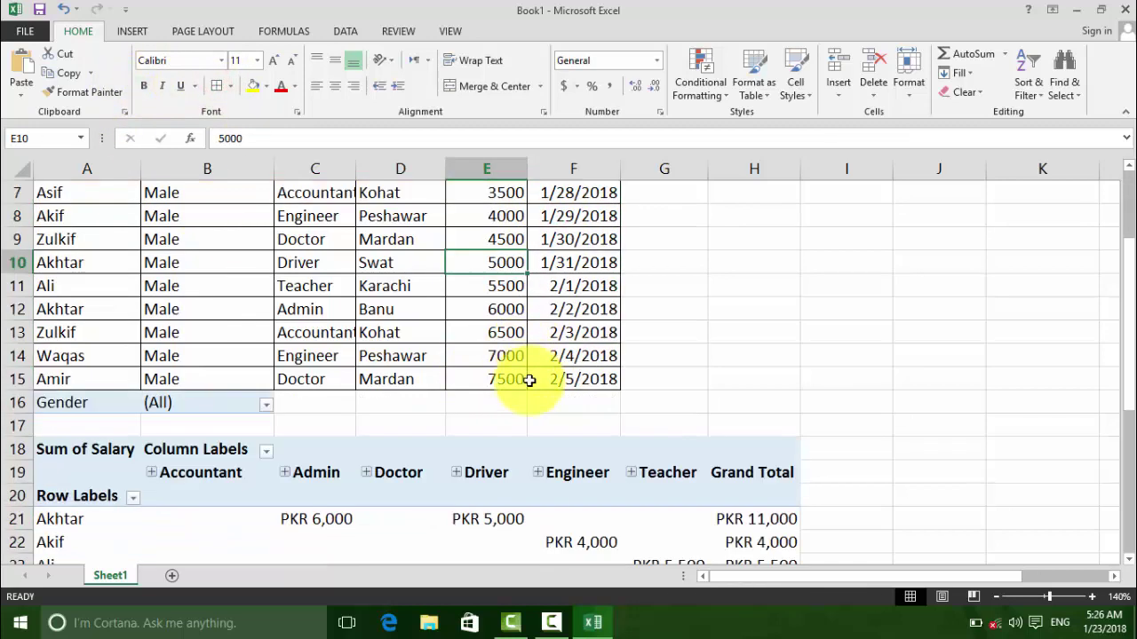
pyautogui.scroll(-1, 533, 414)
pyautogui.click(533, 418)
pyautogui.click(533, 469)
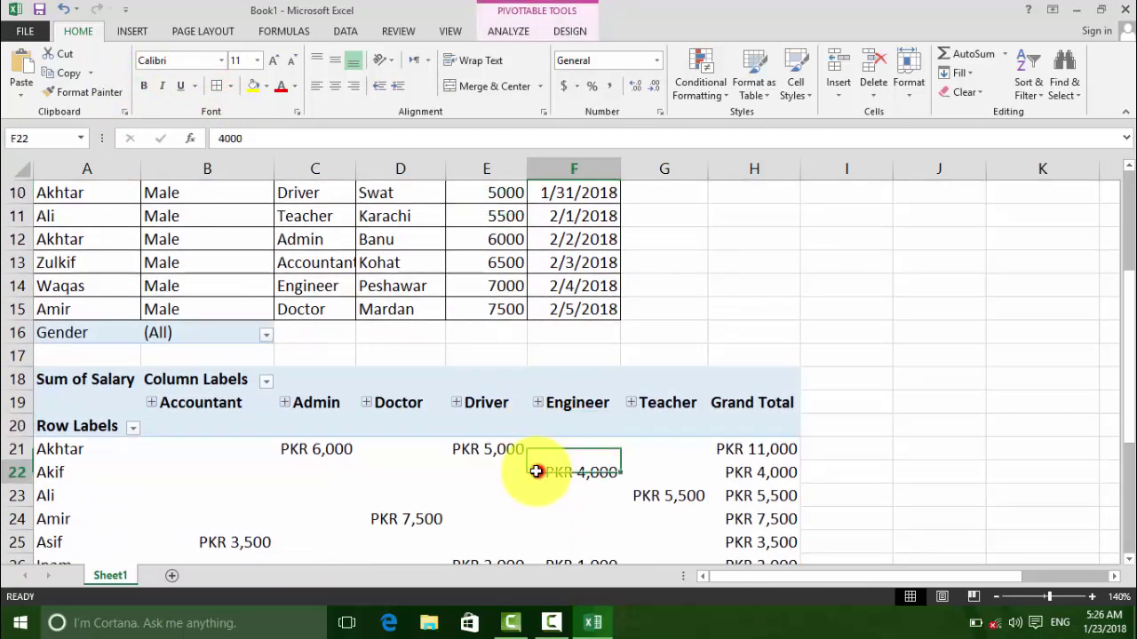
pyautogui.click(500, 32)
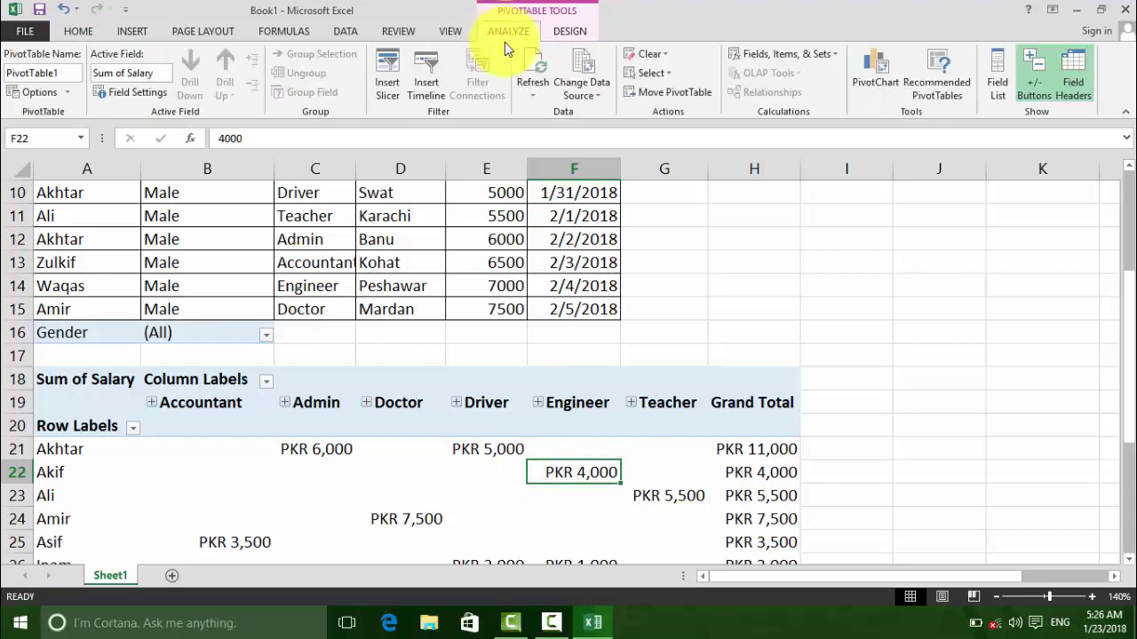
pyautogui.click(571, 304)
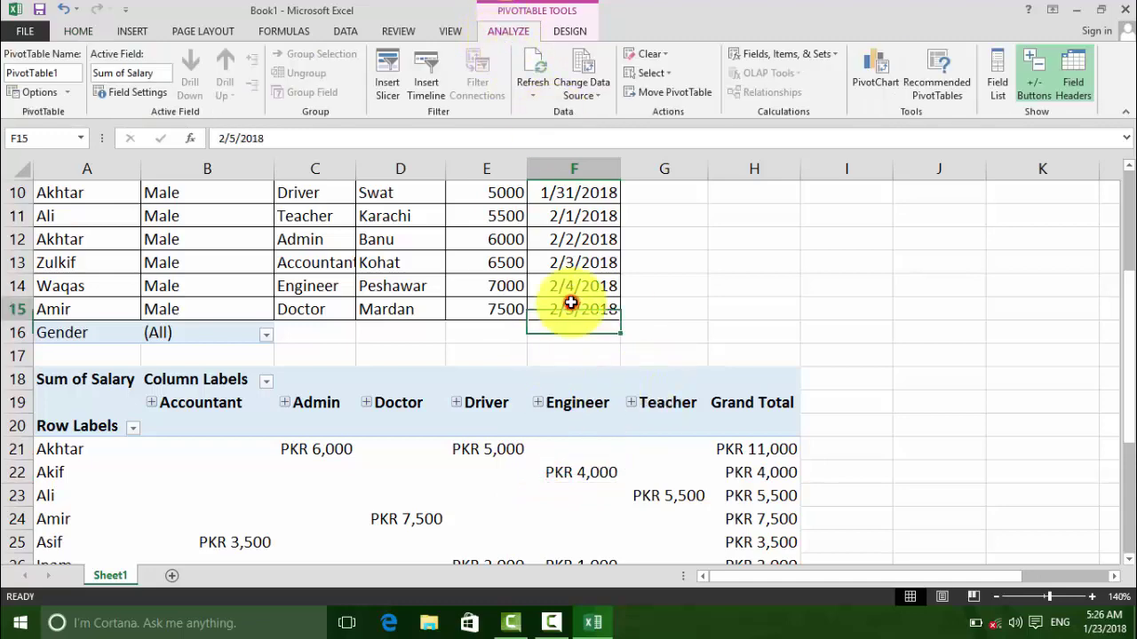
pyautogui.scroll(2, 571, 300)
pyautogui.scroll(-1, 571, 299)
pyautogui.scroll(-1, 622, 355)
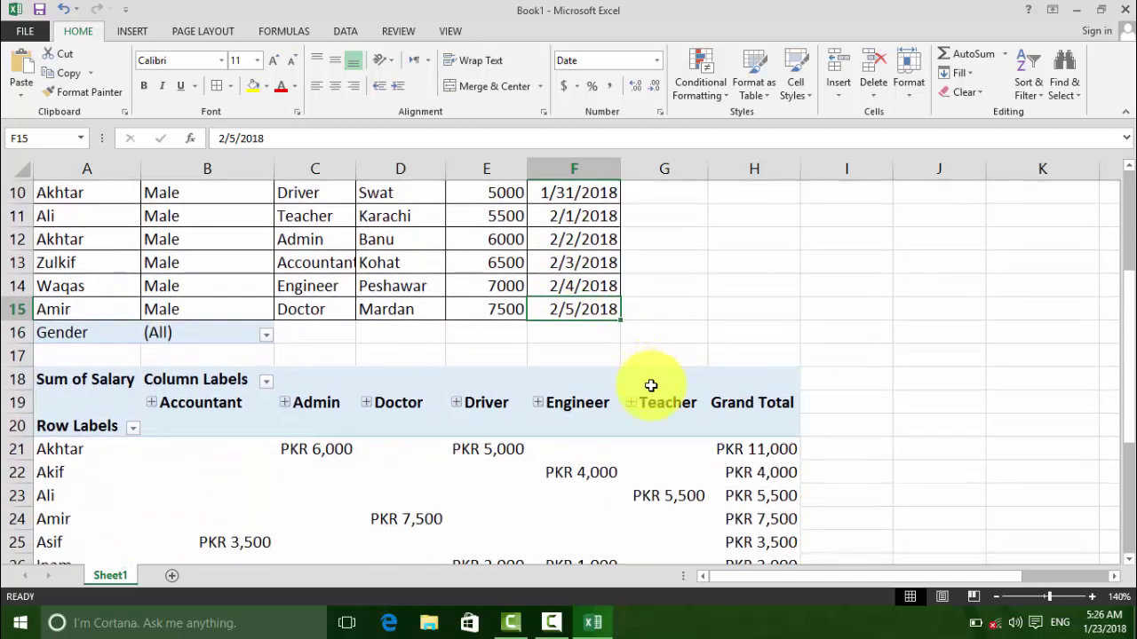
pyautogui.scroll(-8, 586, 394)
# Start a new PivotTable from range A1:F15, picking cell A35 as its destination.
pyautogui.click(81, 214)
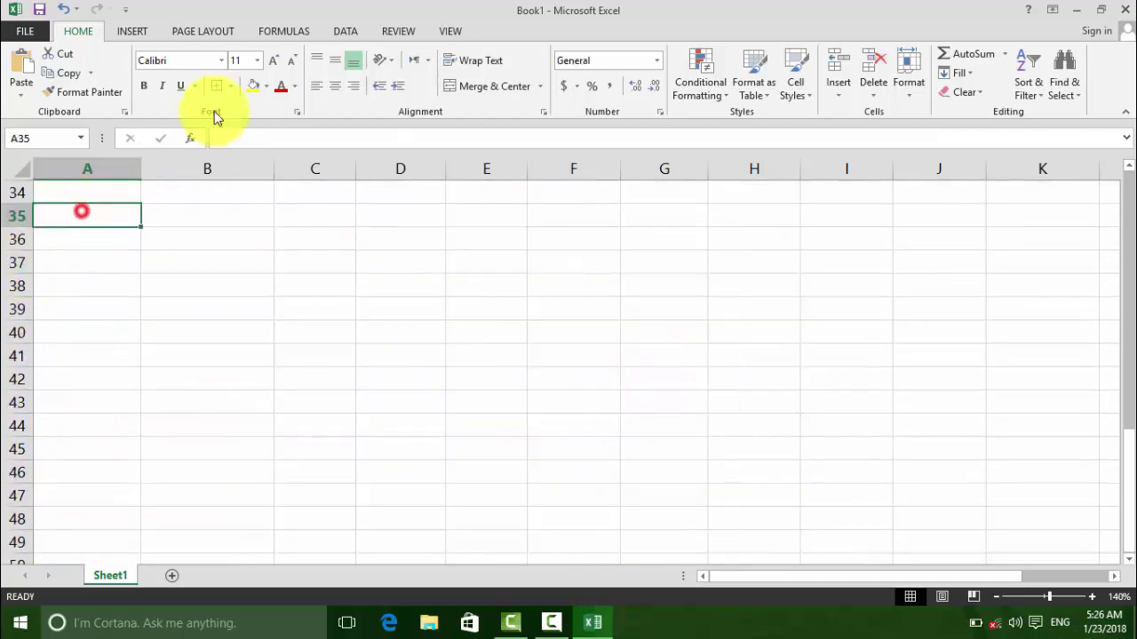
pyautogui.click(135, 31)
pyautogui.click(35, 71)
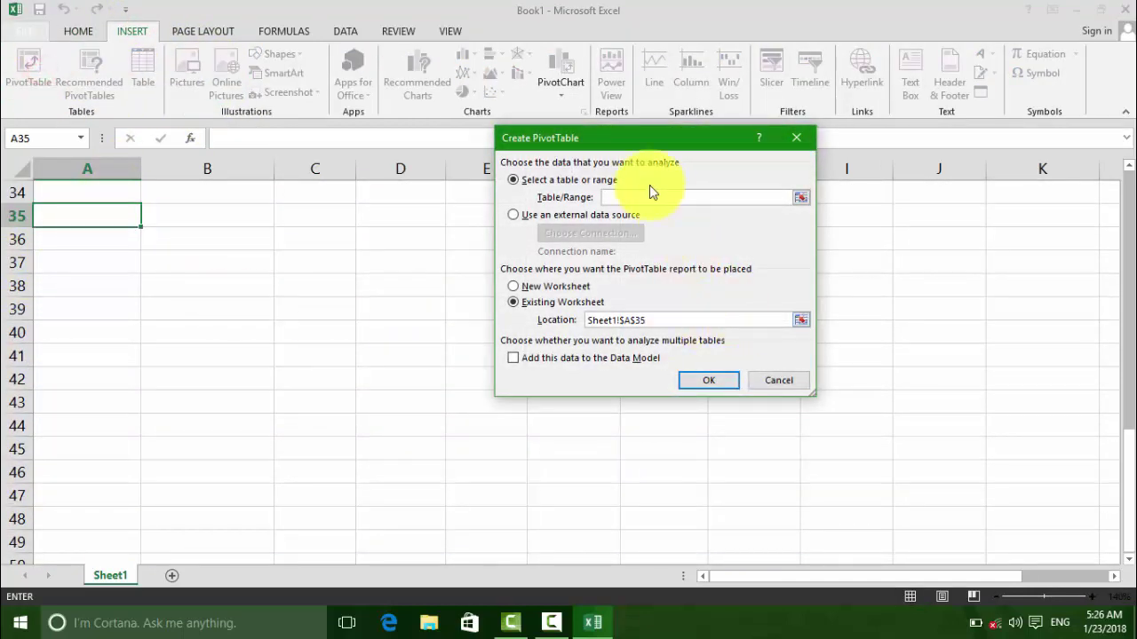
pyautogui.scroll(10, 1071, 172)
pyautogui.scroll(1, 1071, 172)
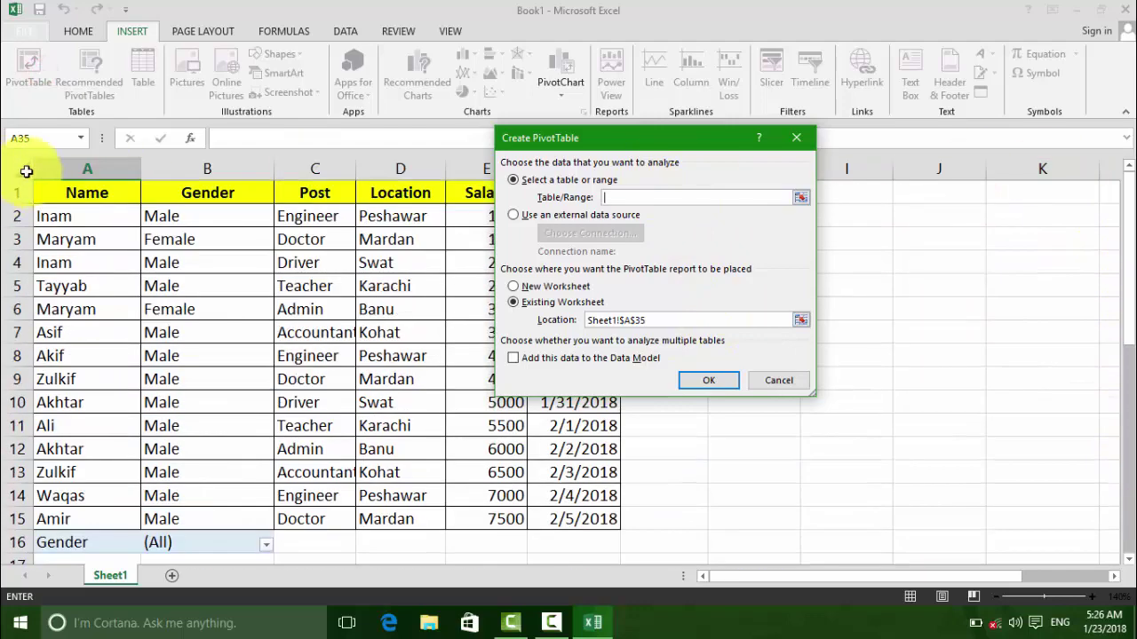
pyautogui.moveTo(74, 199)
pyautogui.mouseDown()
pyautogui.moveTo(363, 414)
pyautogui.moveTo(583, 470)
pyautogui.mouseUp()
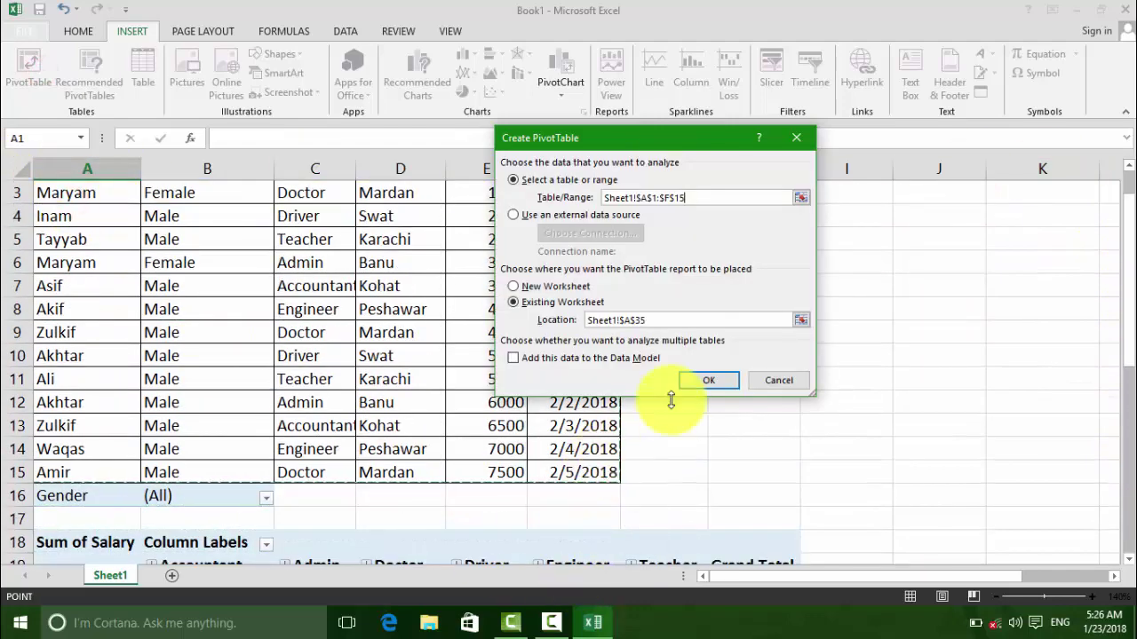
pyautogui.scroll(-4, 646, 355)
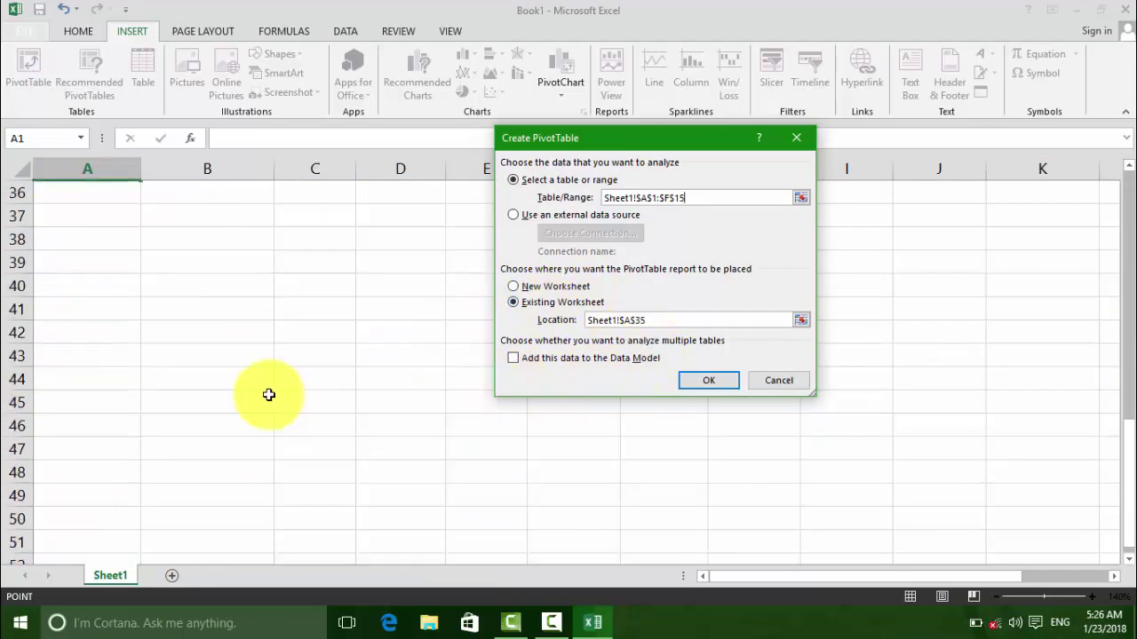
pyautogui.scroll(-7, 266, 394)
pyautogui.scroll(1, 124, 294)
pyautogui.click(711, 320)
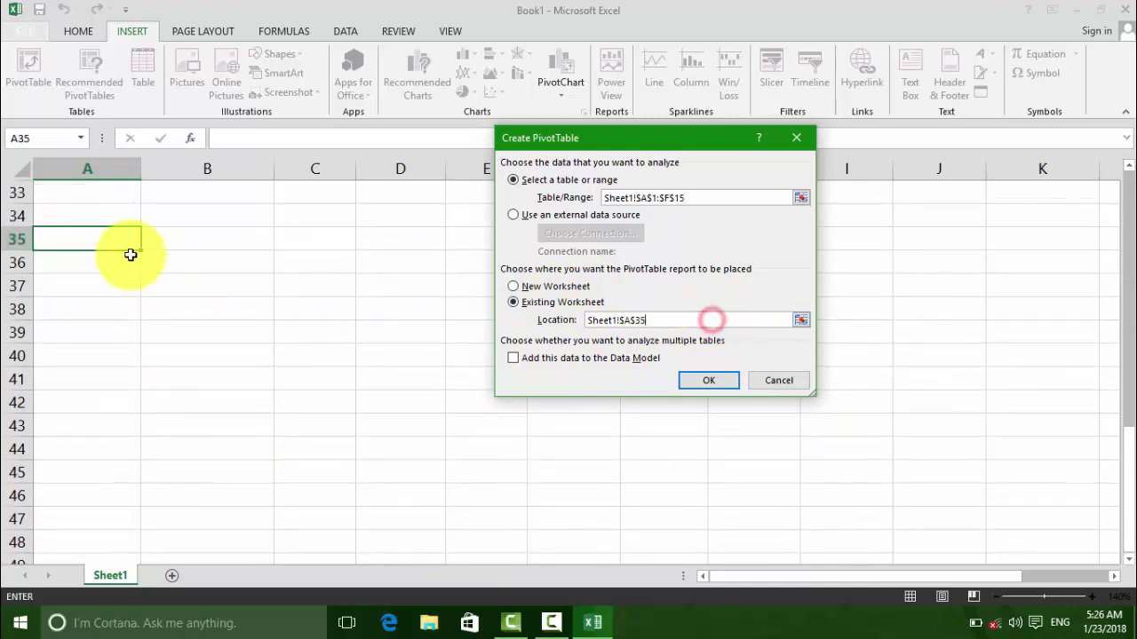
pyautogui.click(110, 236)
pyautogui.click(707, 380)
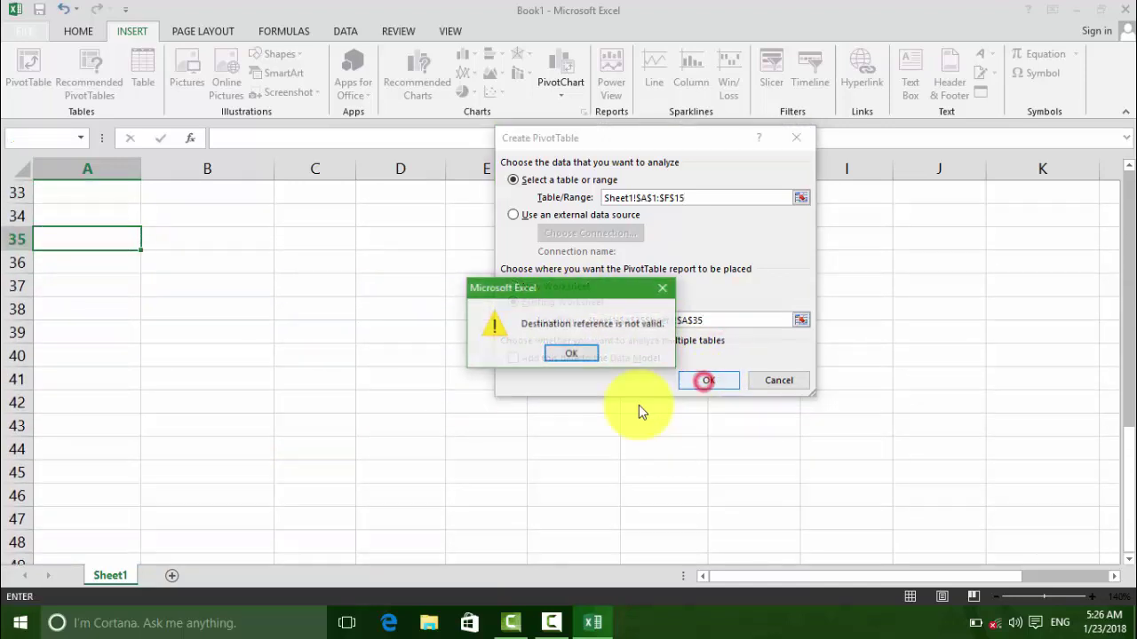
# Replace the invalid location with Sheet1!$A$35 and create the PivotTable.
pyautogui.click(567, 353)
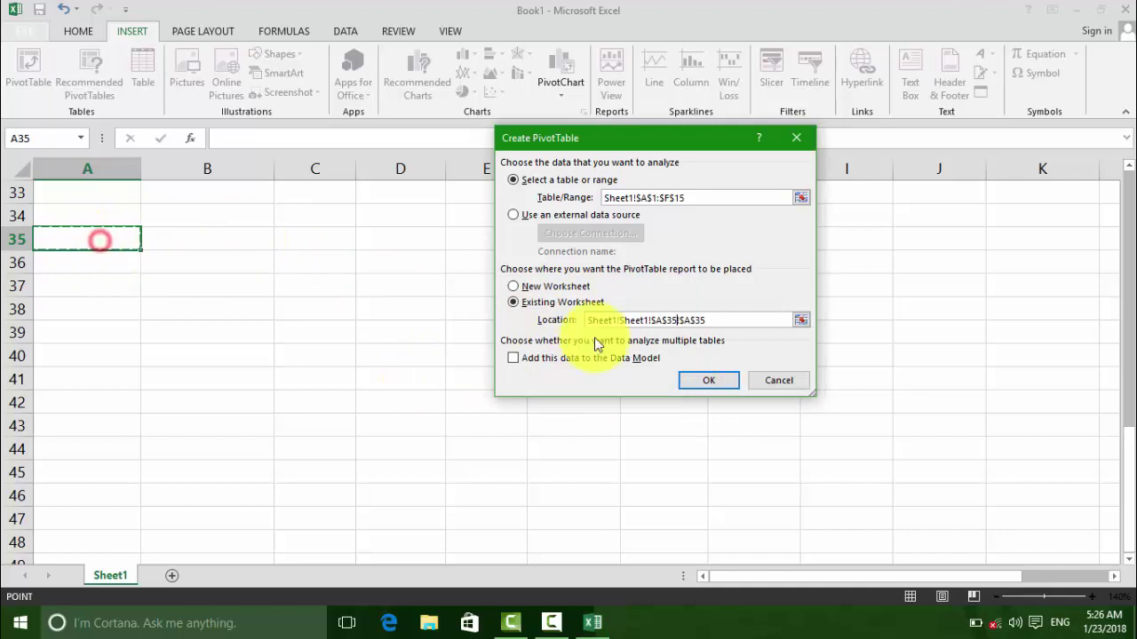
pyautogui.moveTo(737, 318); pyautogui.dragTo(365, 320)
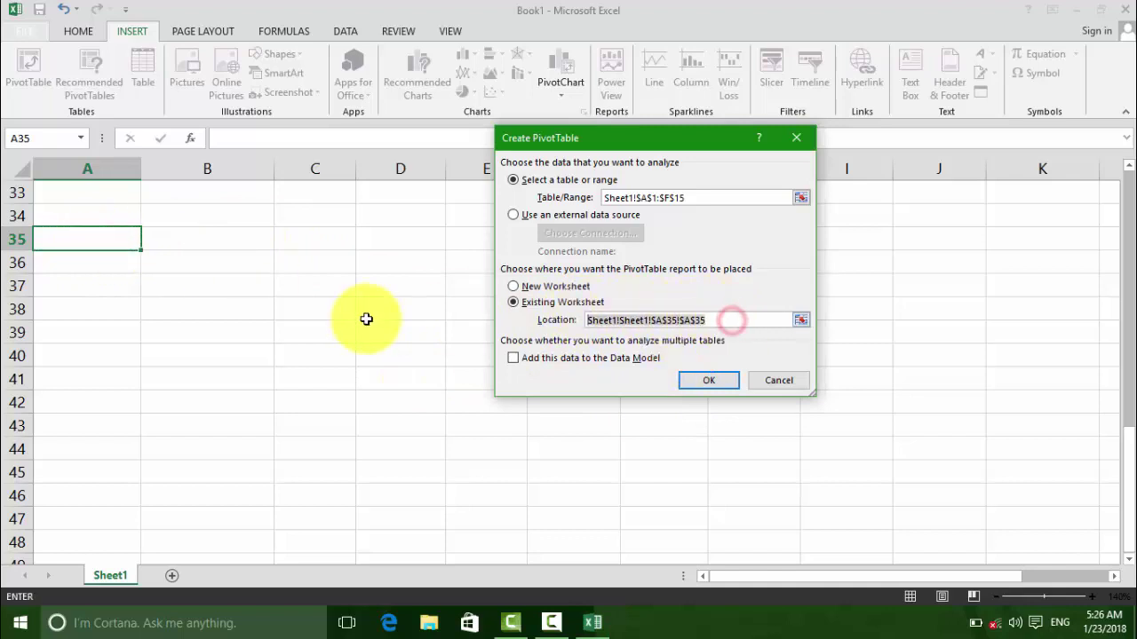
pyautogui.press('BackSpace')
pyautogui.click(106, 242)
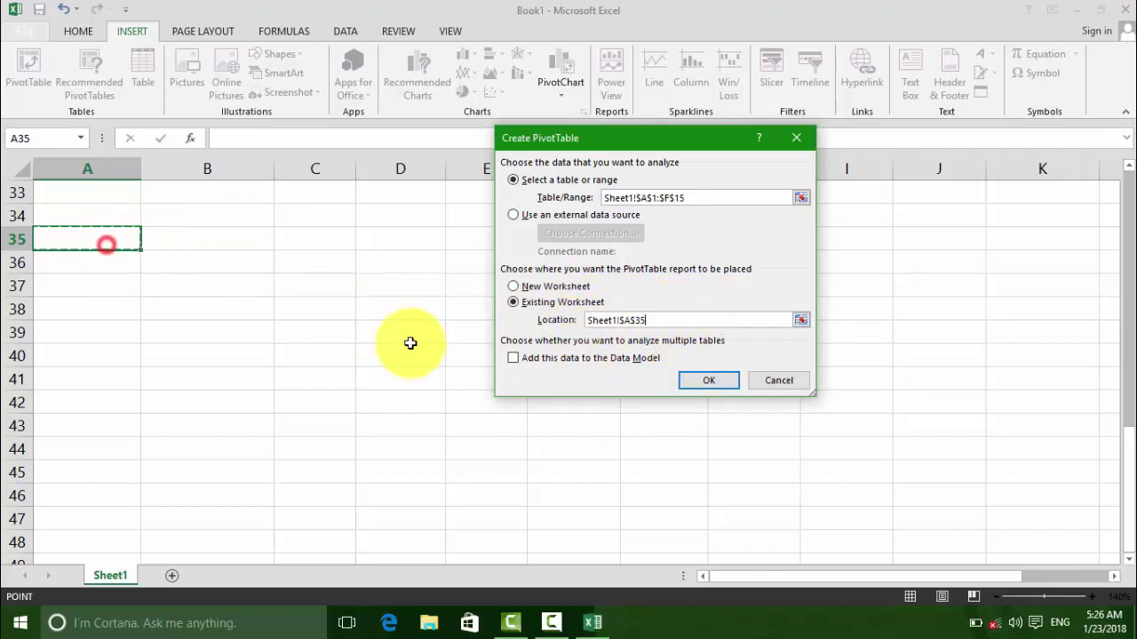
pyautogui.click(709, 380)
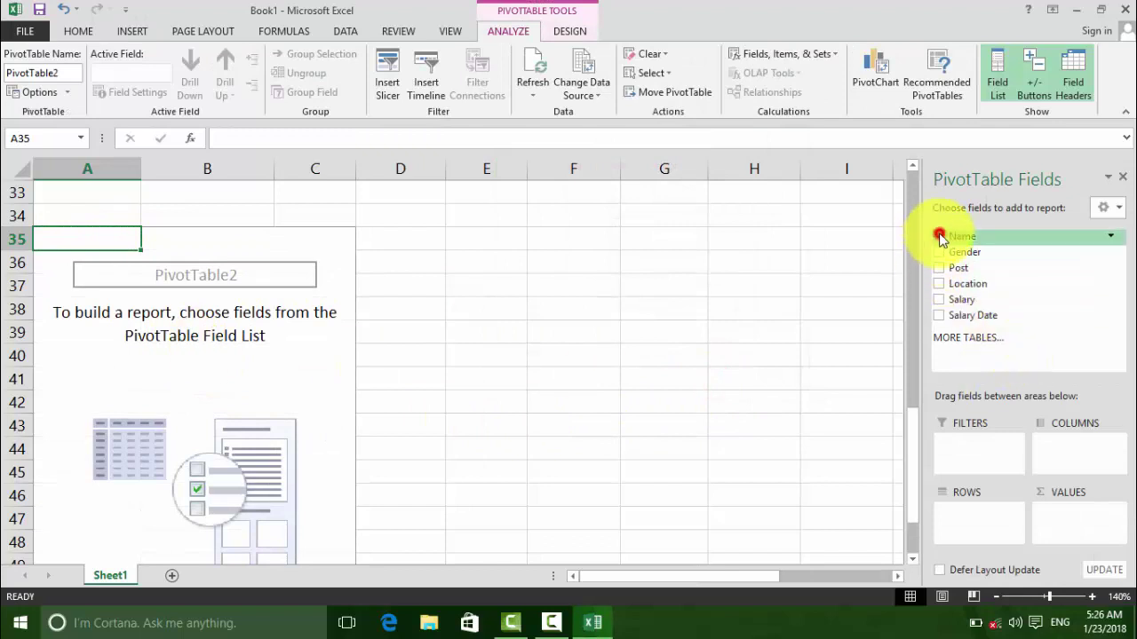
# Add the Name, Gender, Post and Salary fields to the PivotTable.
pyautogui.click(939, 236)
pyautogui.click(939, 253)
pyautogui.click(938, 268)
pyautogui.click(939, 301)
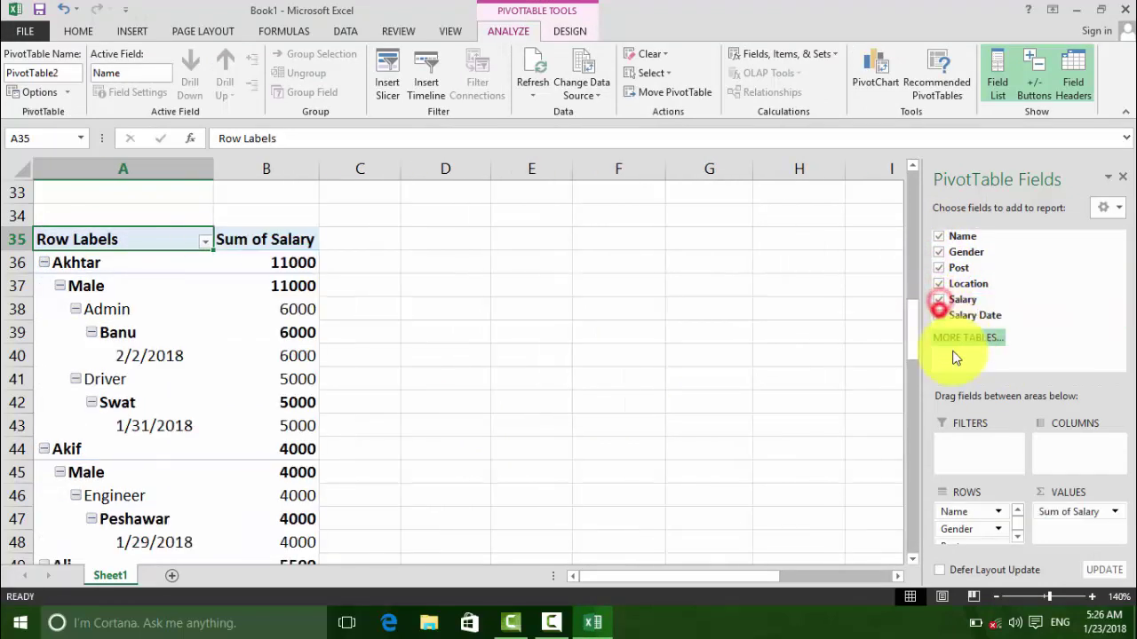
pyautogui.click(117, 312)
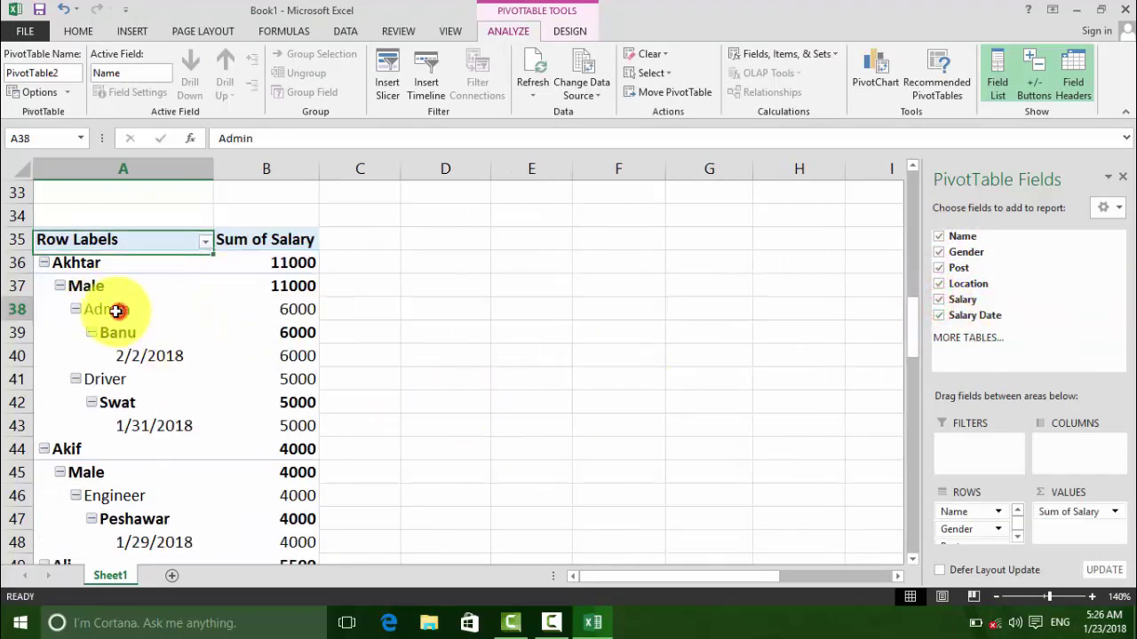
pyautogui.click(104, 334)
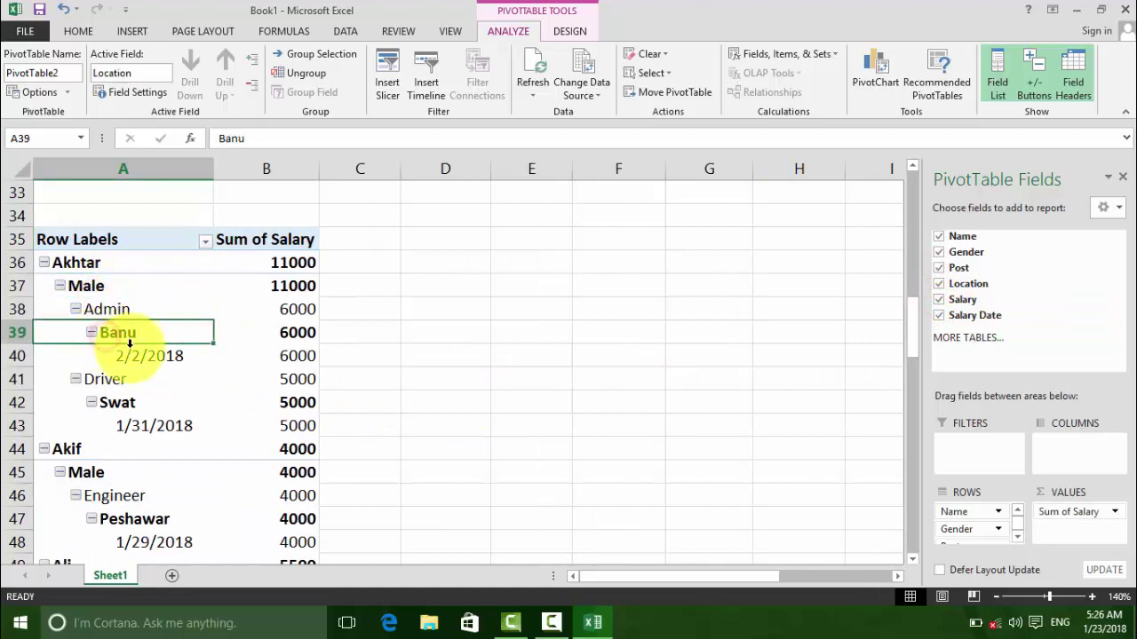
pyautogui.click(142, 353)
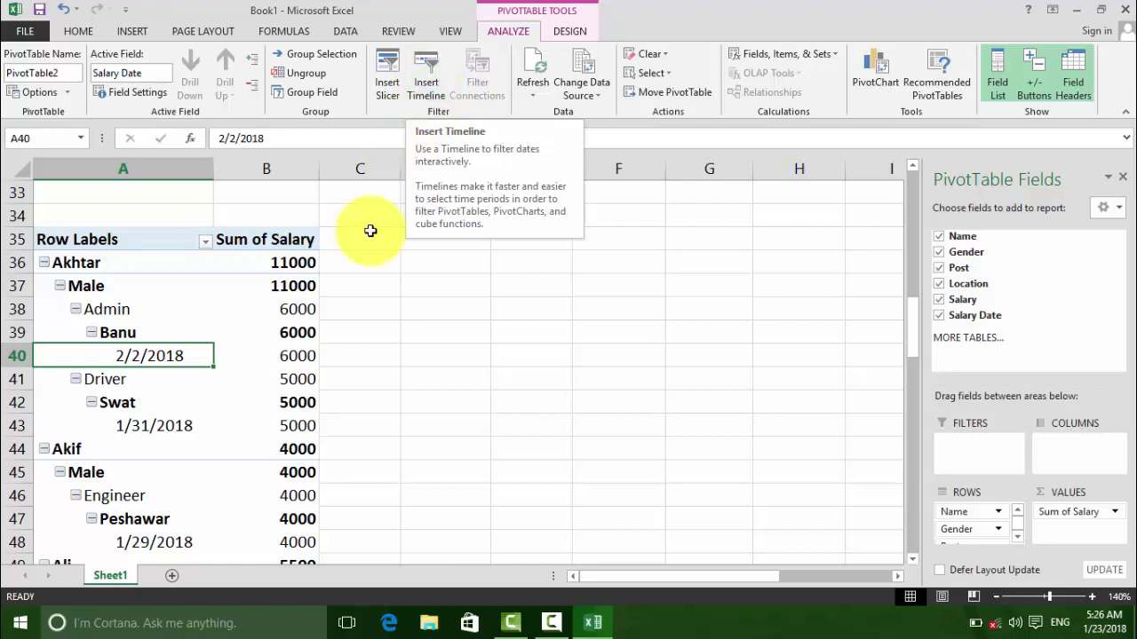
pyautogui.click(133, 289)
pyautogui.click(124, 263)
pyautogui.click(126, 241)
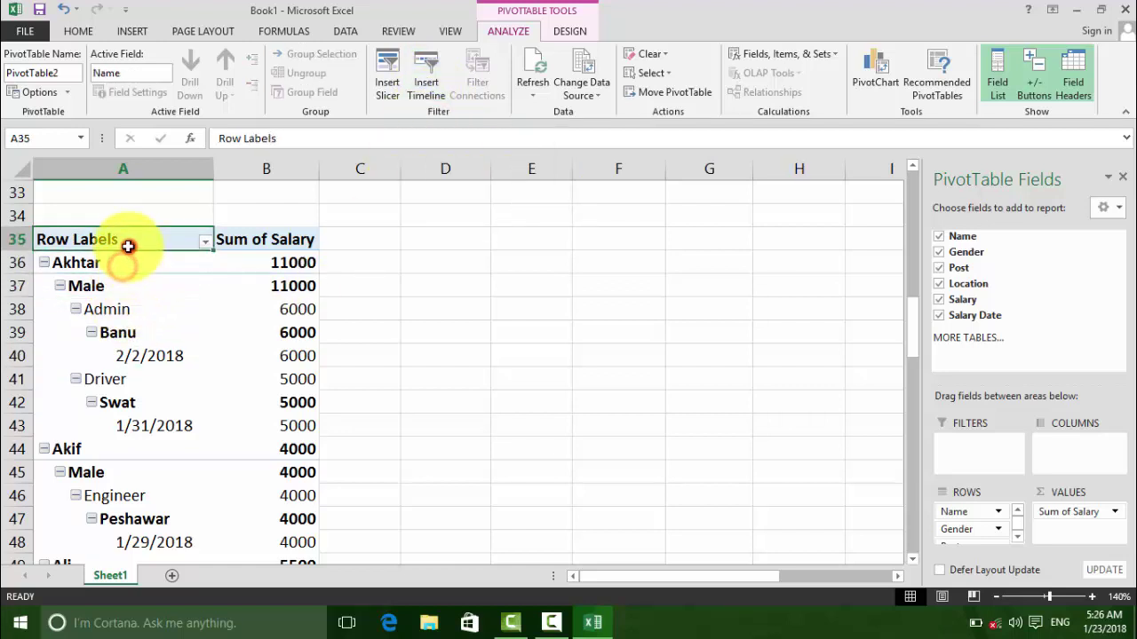
# Insert a Salary Date timeline and move it up beside the PivotTable.
pyautogui.click(428, 84)
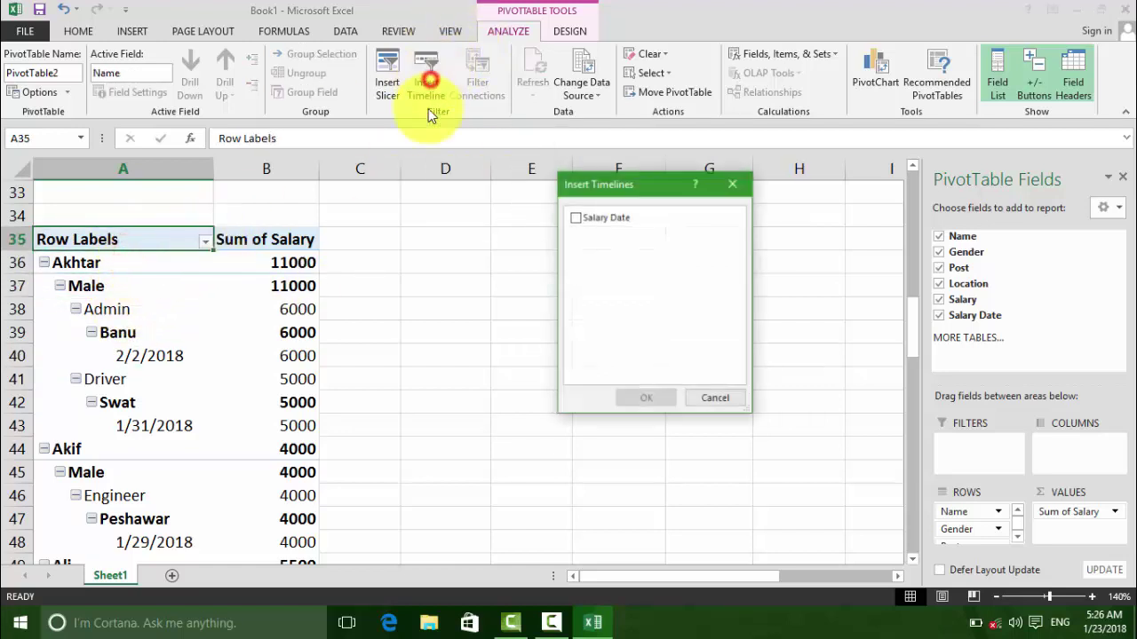
pyautogui.click(576, 217)
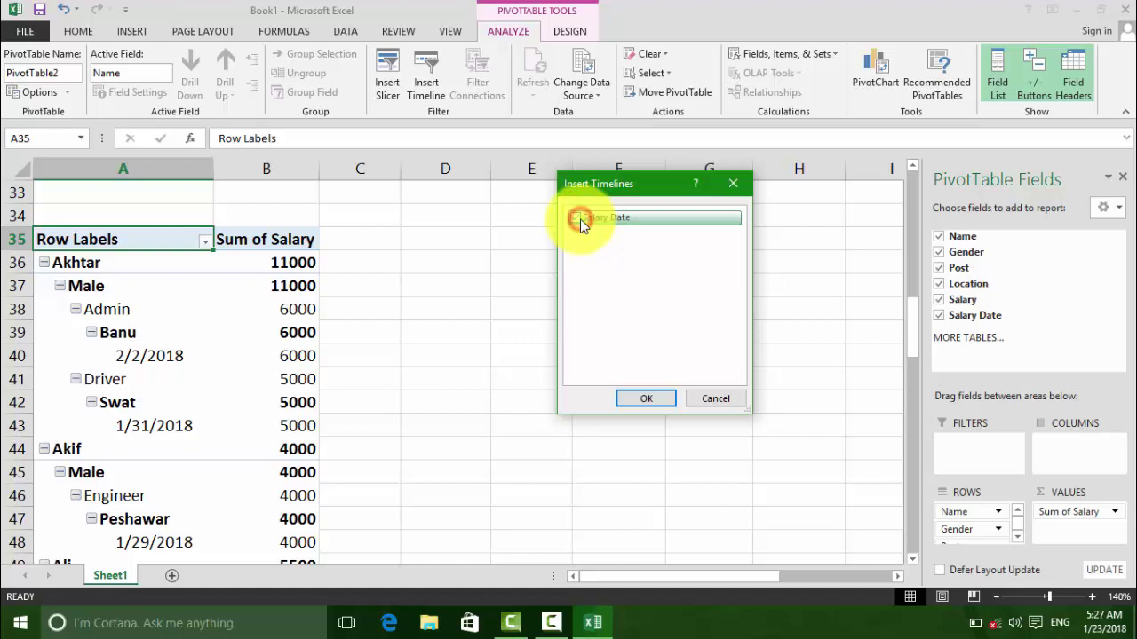
pyautogui.click(643, 398)
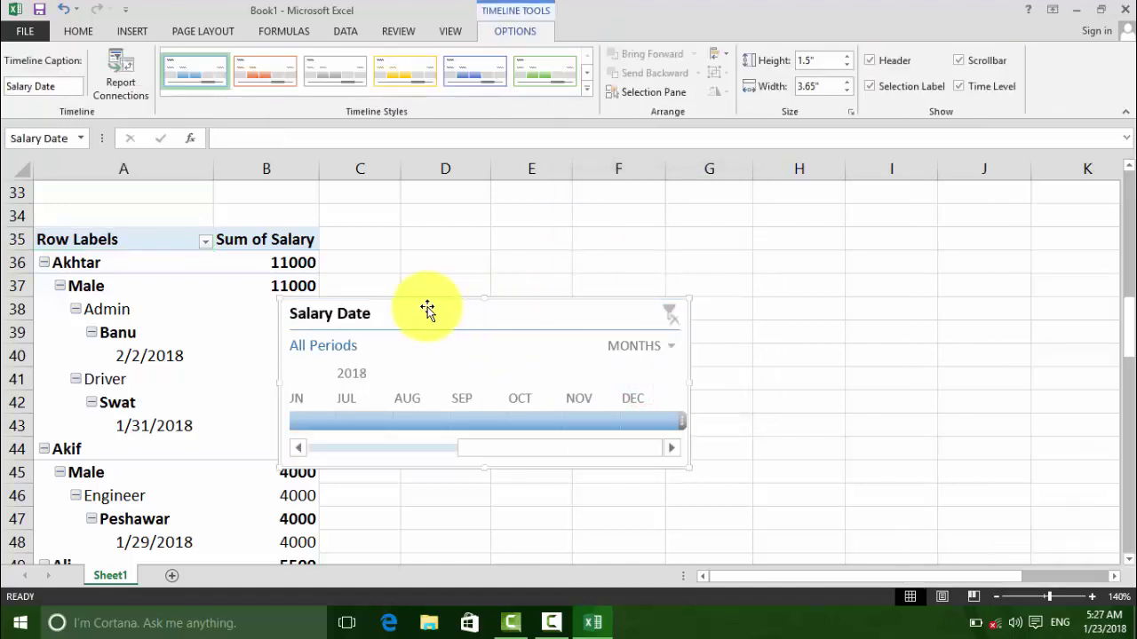
pyautogui.moveTo(427, 307); pyautogui.dragTo(626, 238)
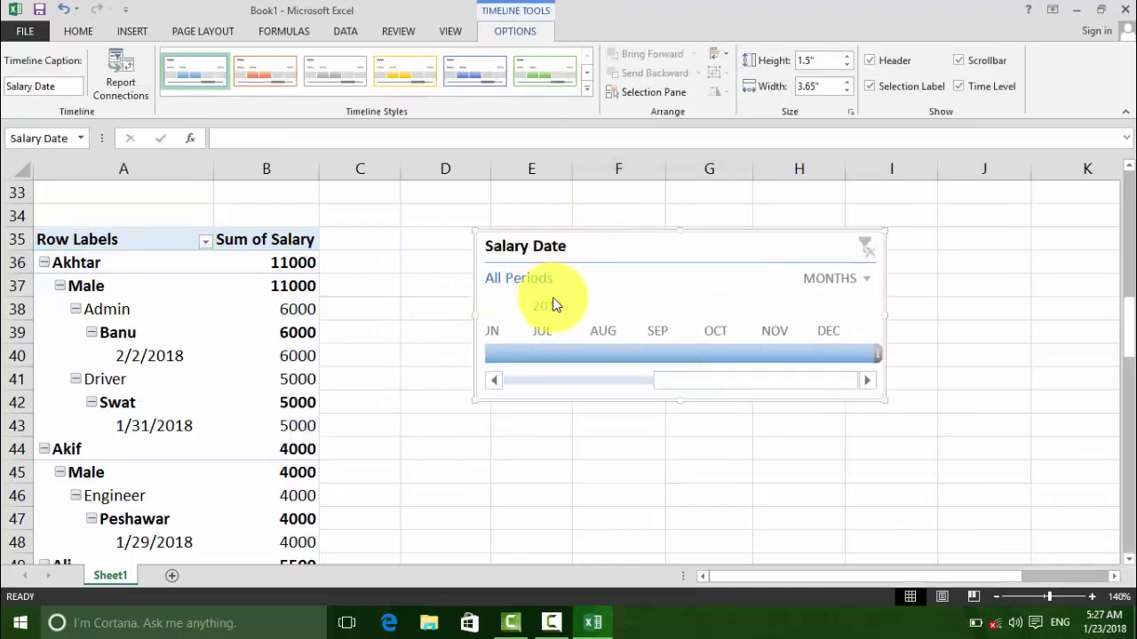
# Filter by month: July, August, January, February, March, then back to January 2018.
pyautogui.click(495, 347)
pyautogui.moveTo(500, 350); pyautogui.dragTo(769, 363)
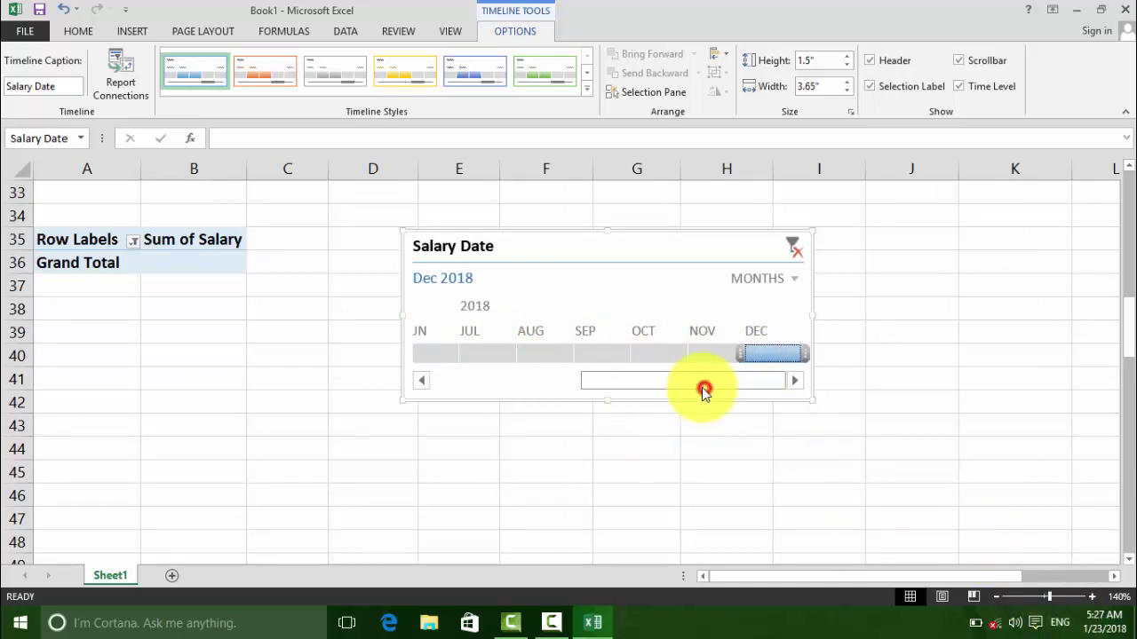
pyautogui.moveTo(701, 388); pyautogui.dragTo(419, 381)
pyautogui.click(421, 353)
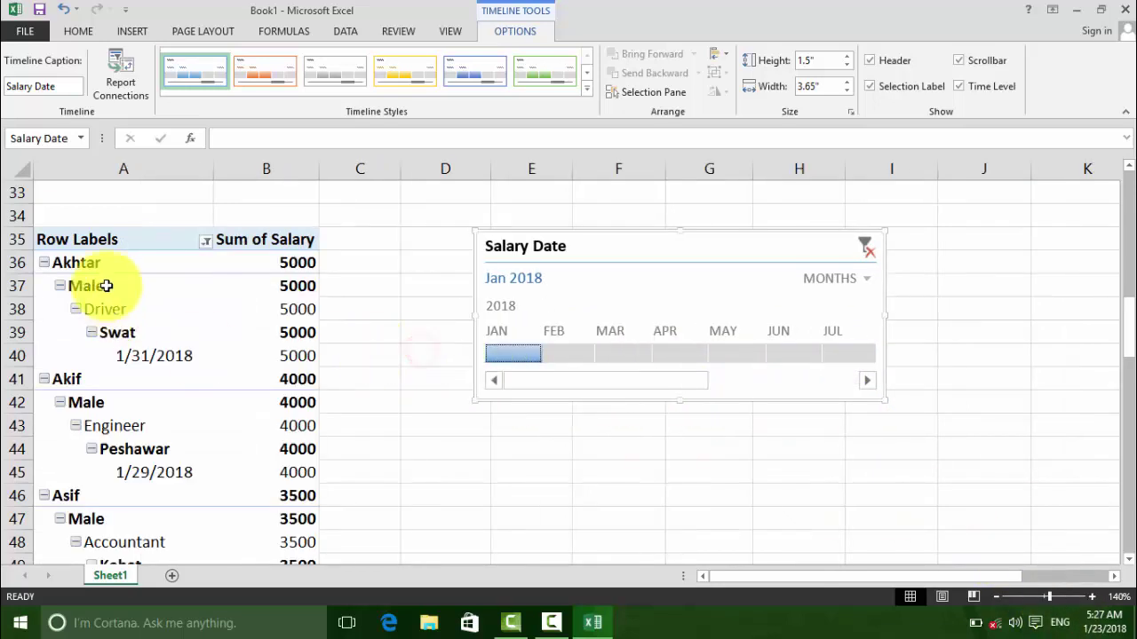
pyautogui.click(576, 357)
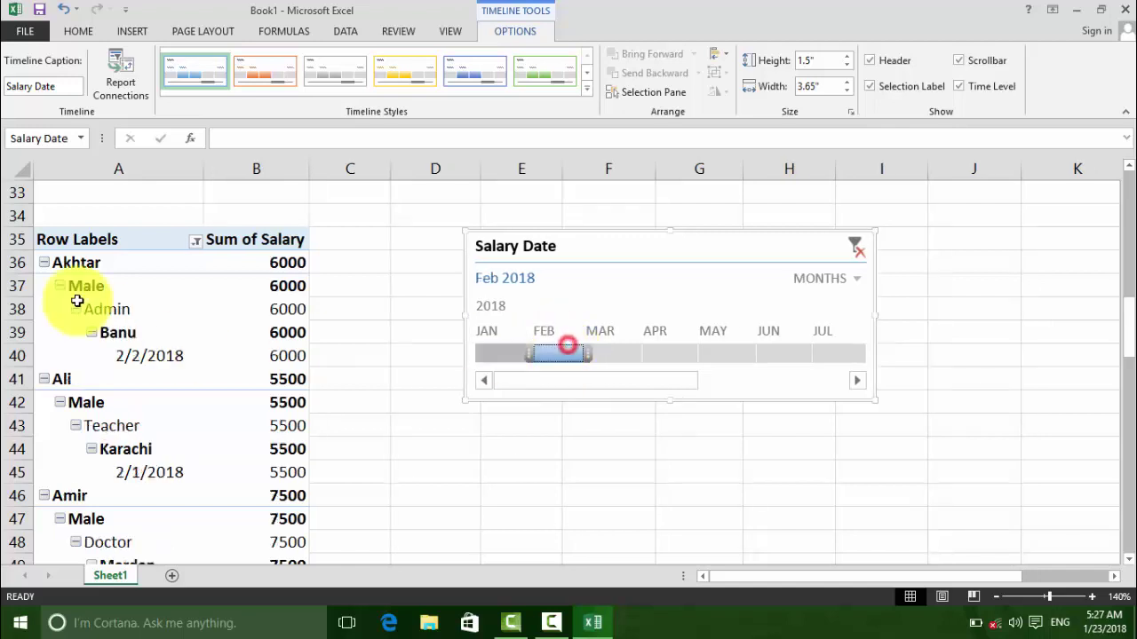
pyautogui.click(616, 354)
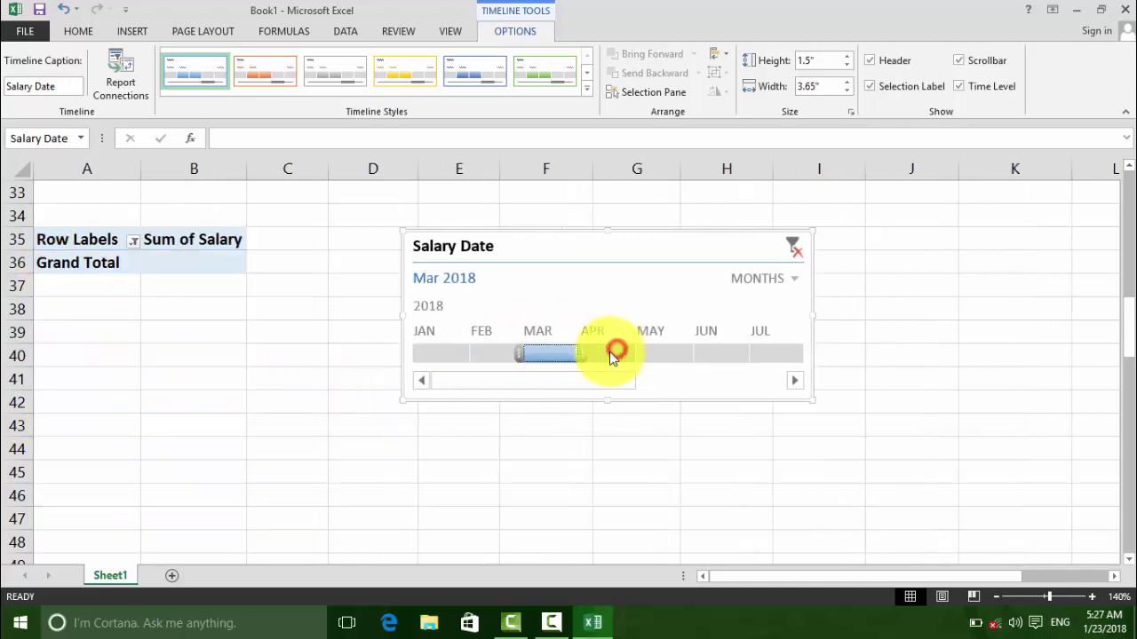
pyautogui.click(412, 359)
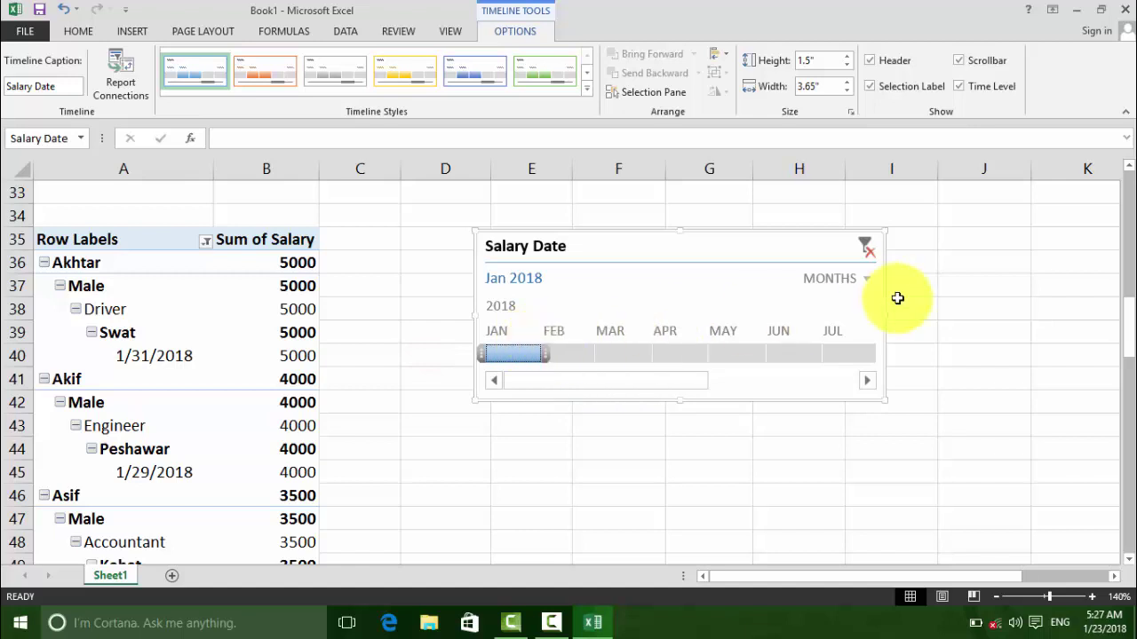
# Switch the timeline to days and filter Jan 1, 2, 5, 24, ending on Jan 25, 2018.
pyautogui.click(840, 278)
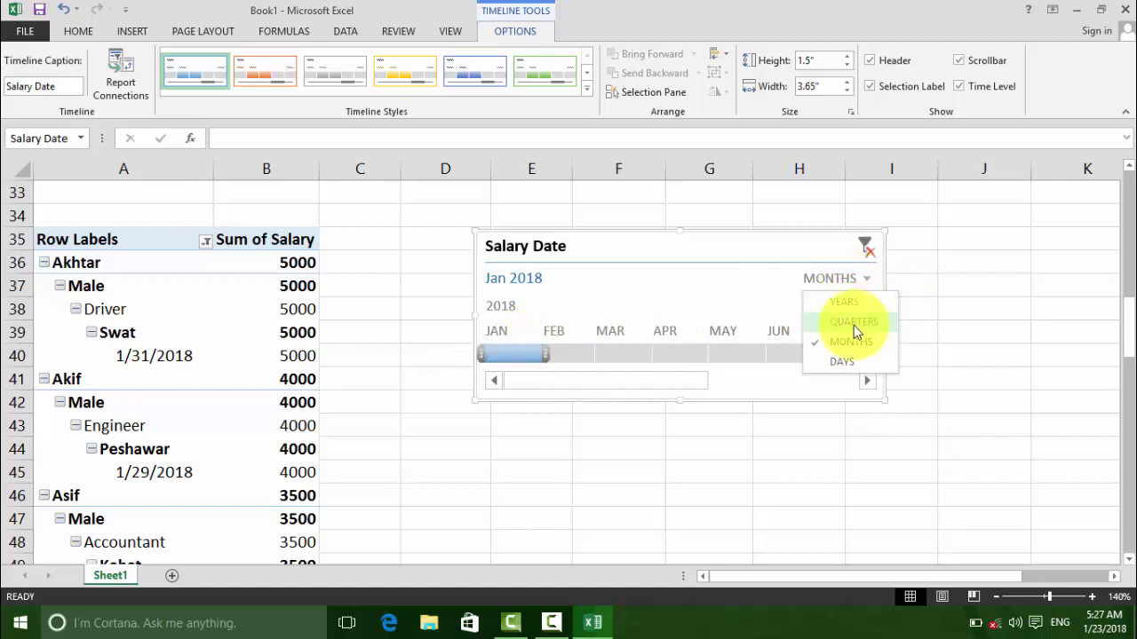
pyautogui.click(844, 360)
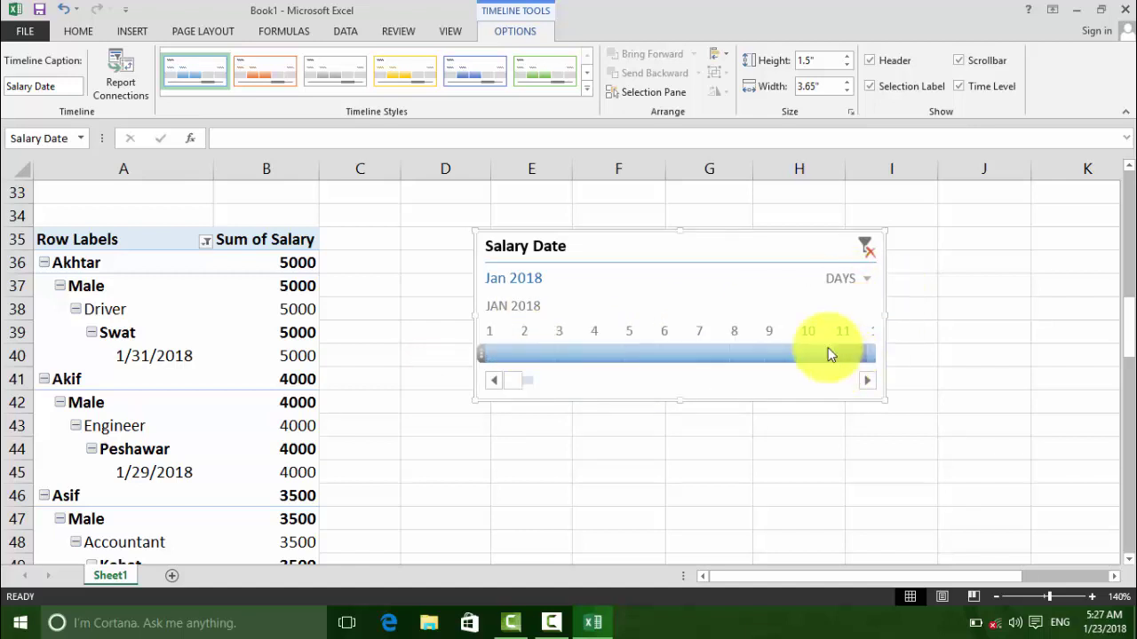
pyautogui.click(498, 355)
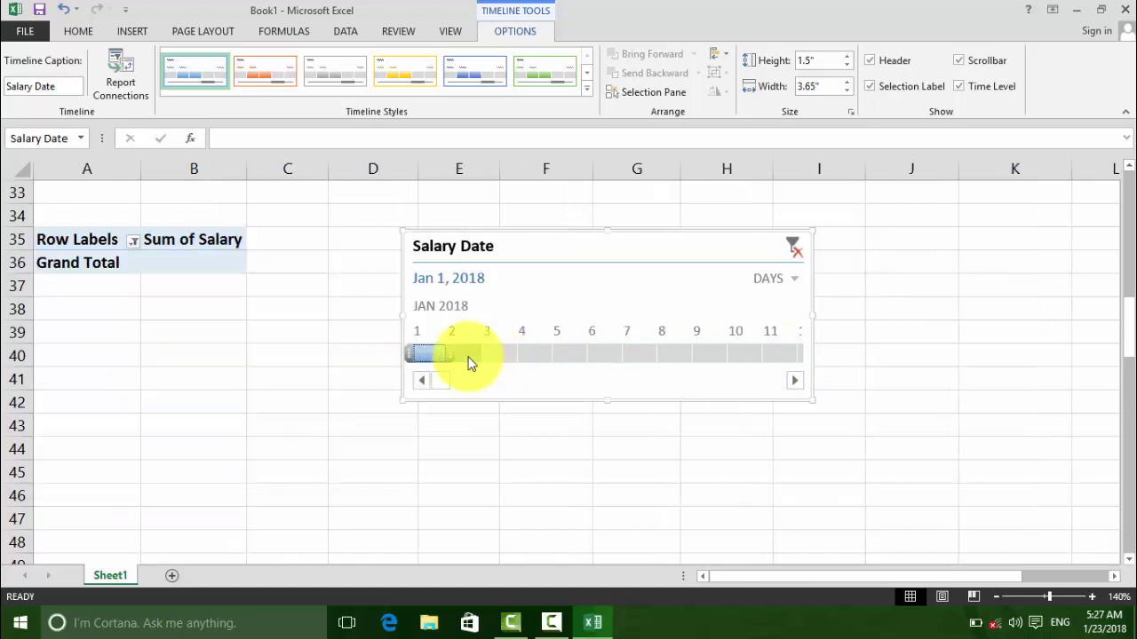
pyautogui.click(476, 351)
pyautogui.moveTo(495, 359); pyautogui.dragTo(566, 352)
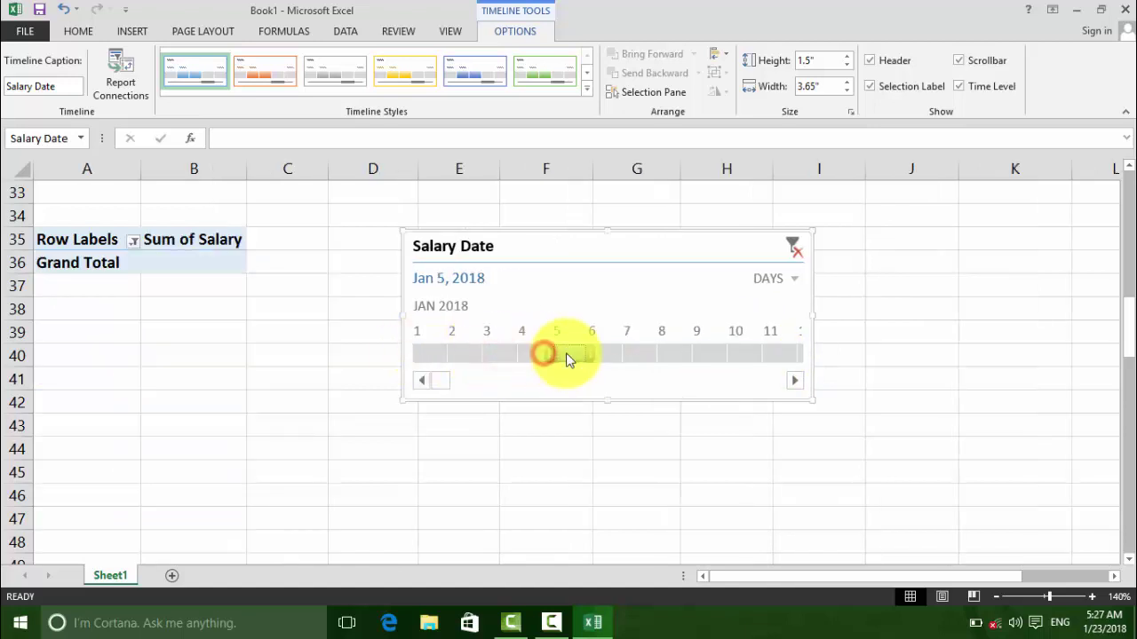
pyautogui.click(790, 382)
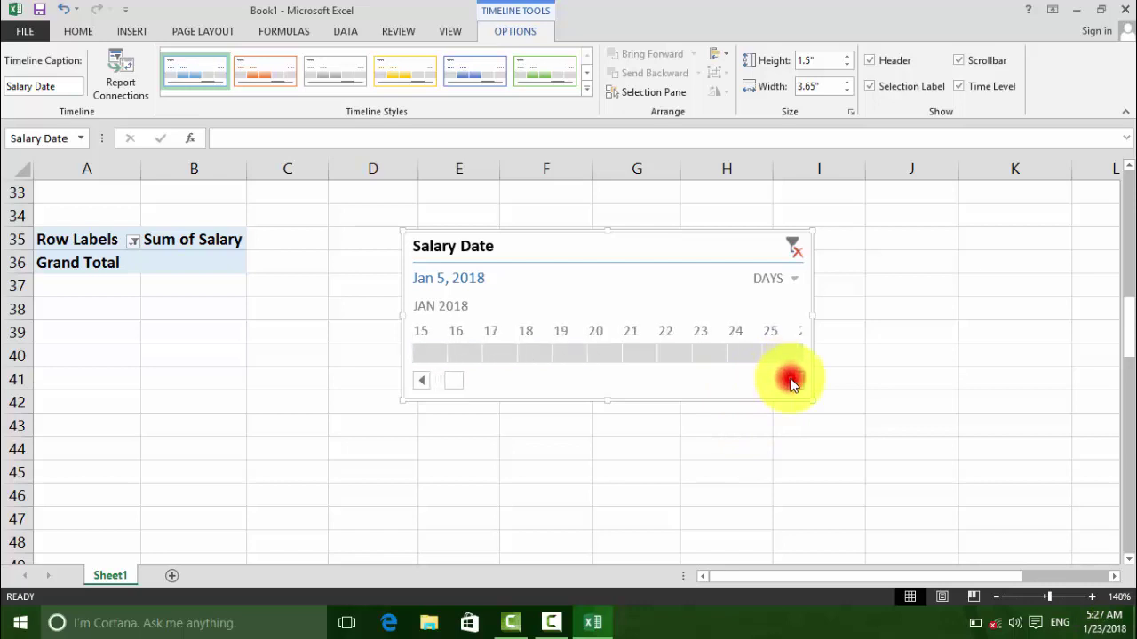
pyautogui.click(790, 382)
pyautogui.click(701, 355)
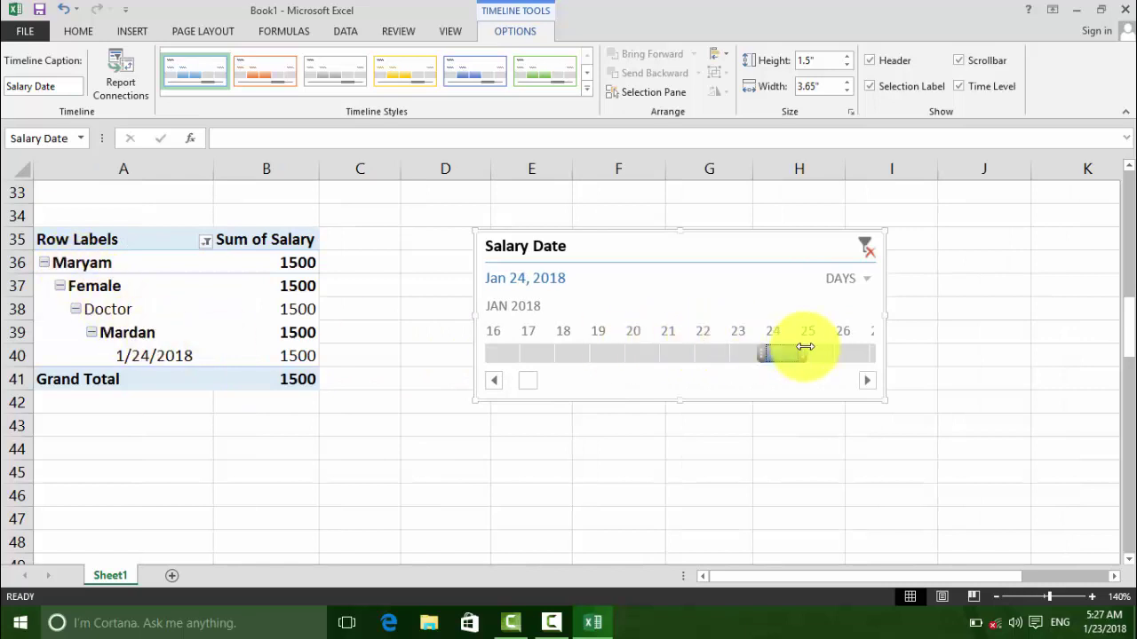
pyautogui.click(805, 346)
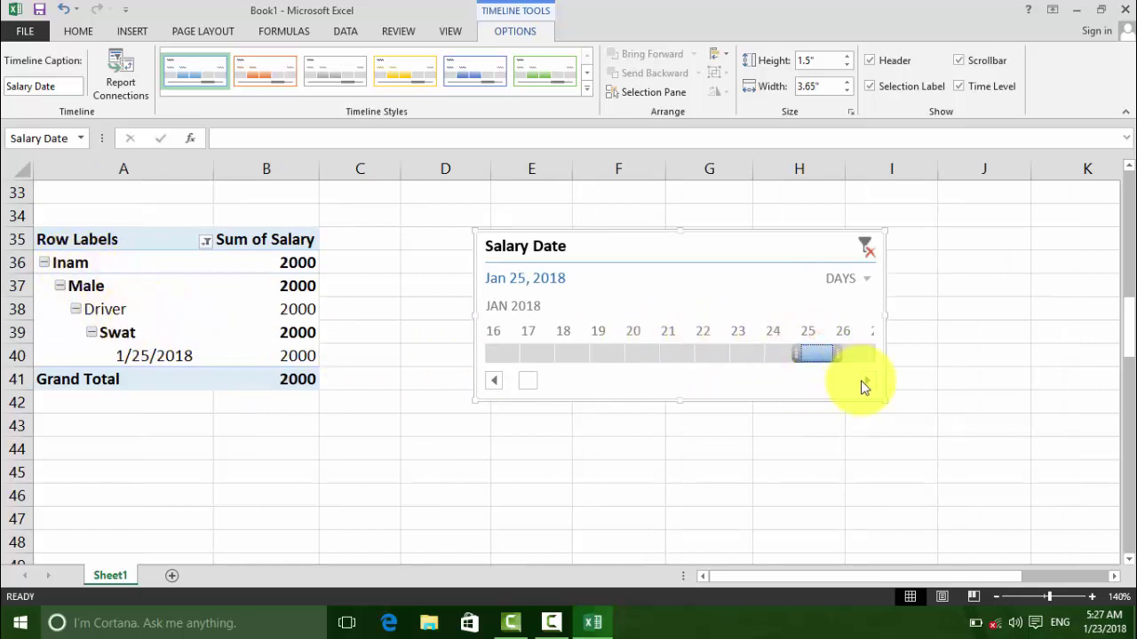
pyautogui.click(865, 381)
# Switch the timeline to quarters and filter Q1, Q2, Q4, then Q1 2018 again.
pyautogui.click(858, 277)
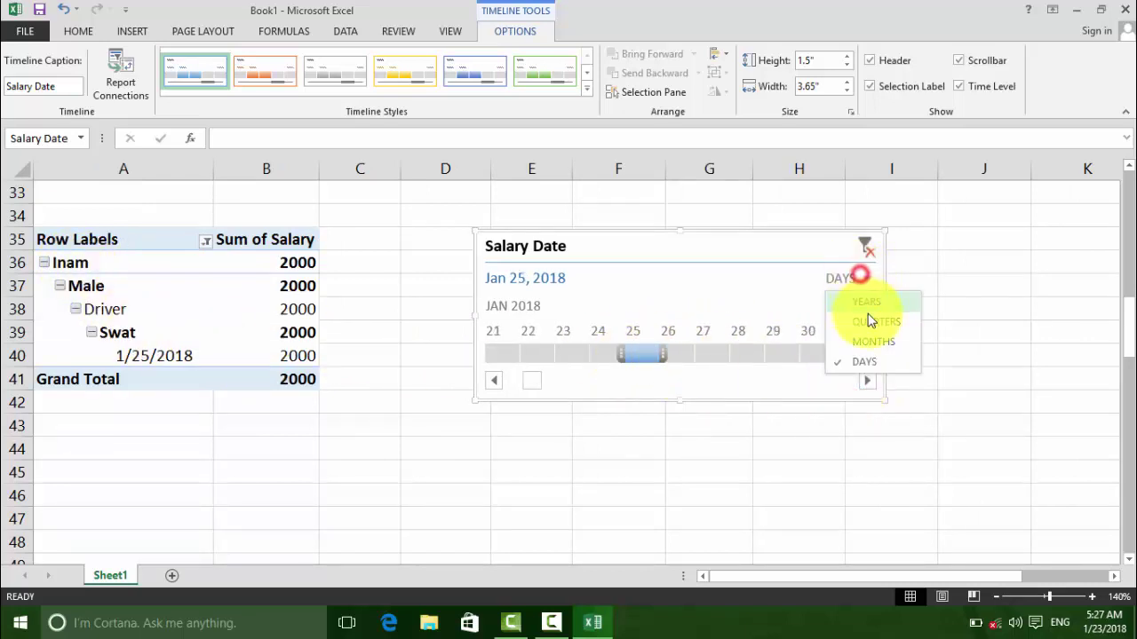
pyautogui.click(869, 321)
pyautogui.click(520, 352)
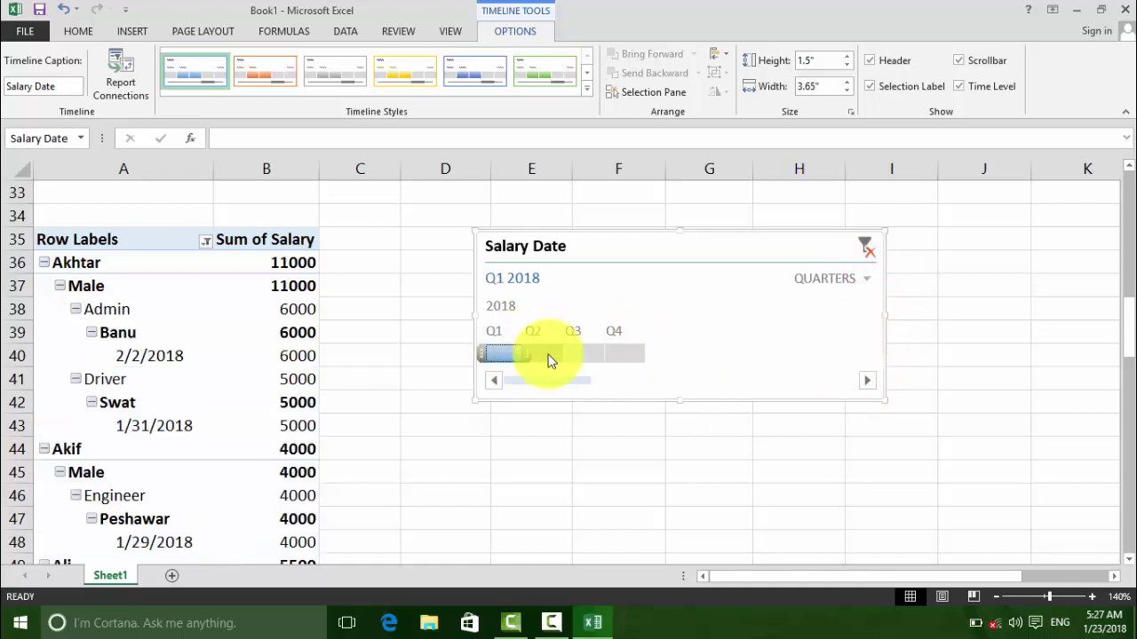
pyautogui.click(543, 353)
pyautogui.click(551, 354)
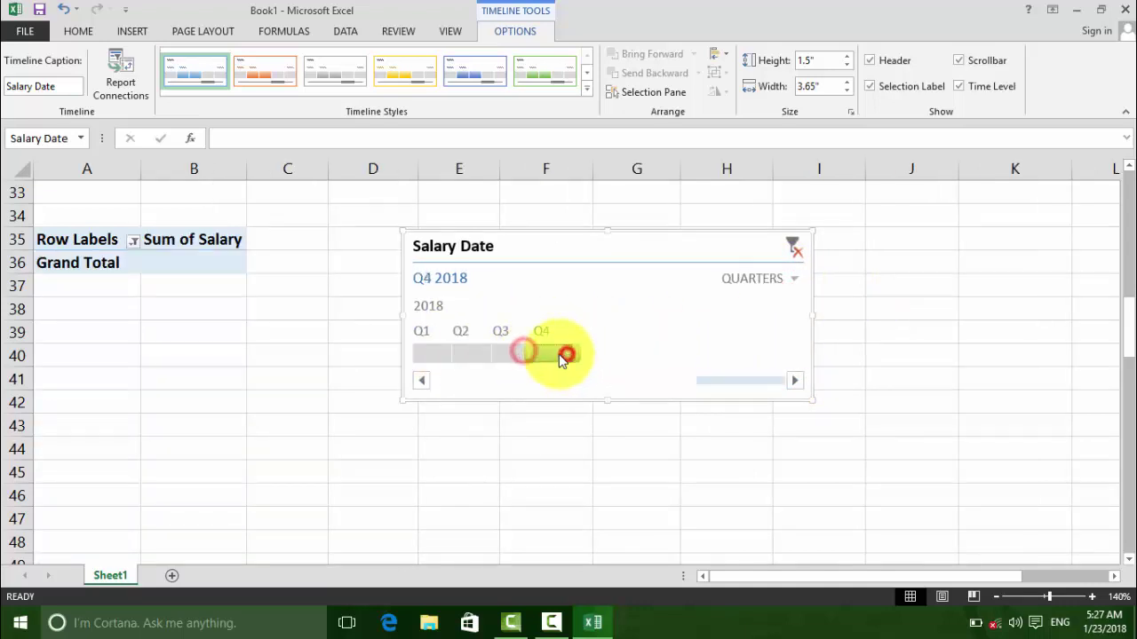
pyautogui.click(427, 355)
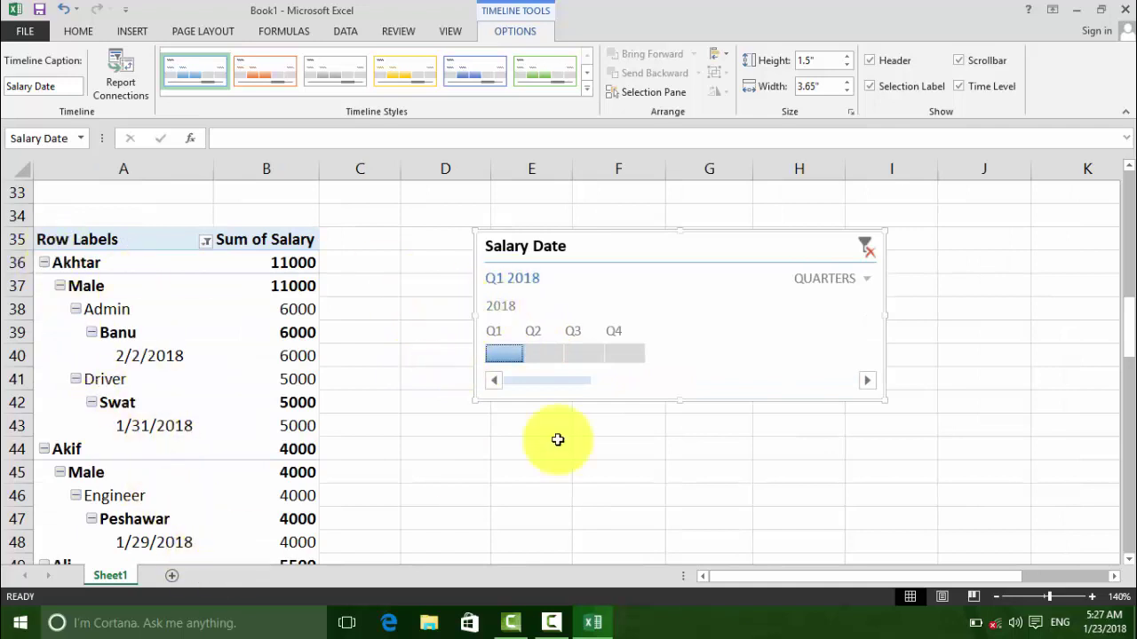
# Change the timeline to years and filter the whole year 2018.
pyautogui.click(855, 279)
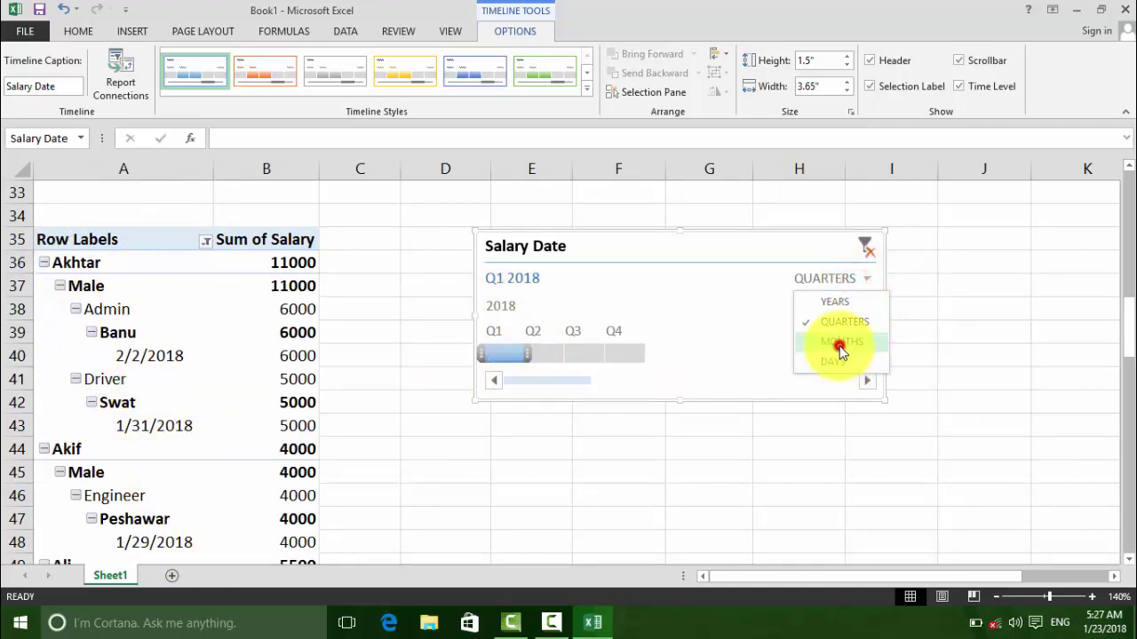
pyautogui.click(839, 347)
pyautogui.click(831, 277)
pyautogui.click(836, 301)
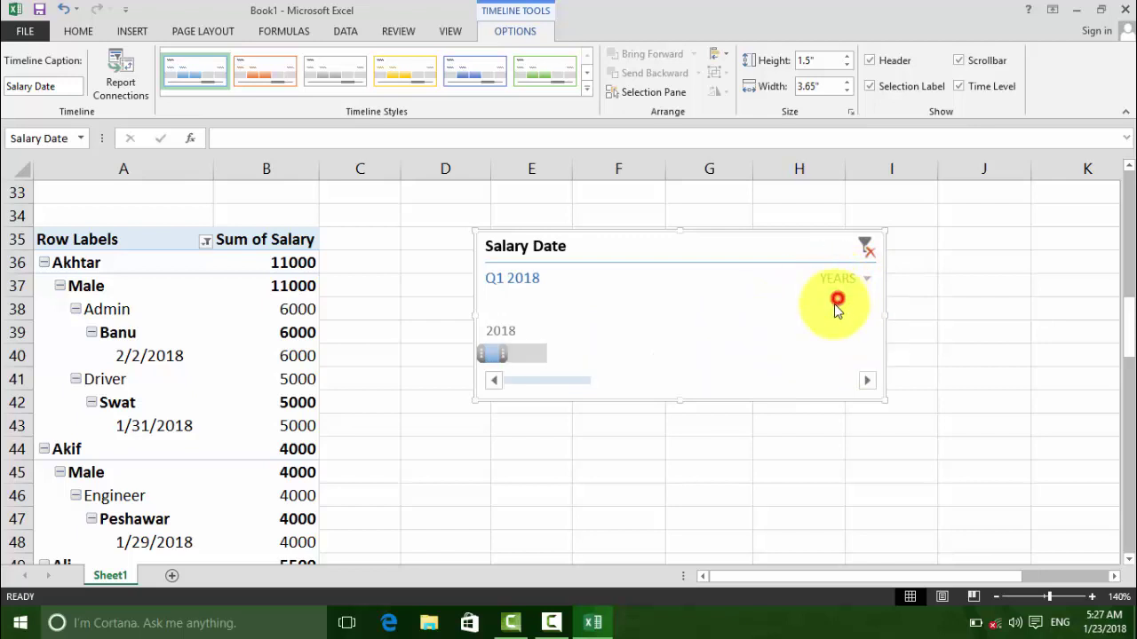
pyautogui.click(511, 354)
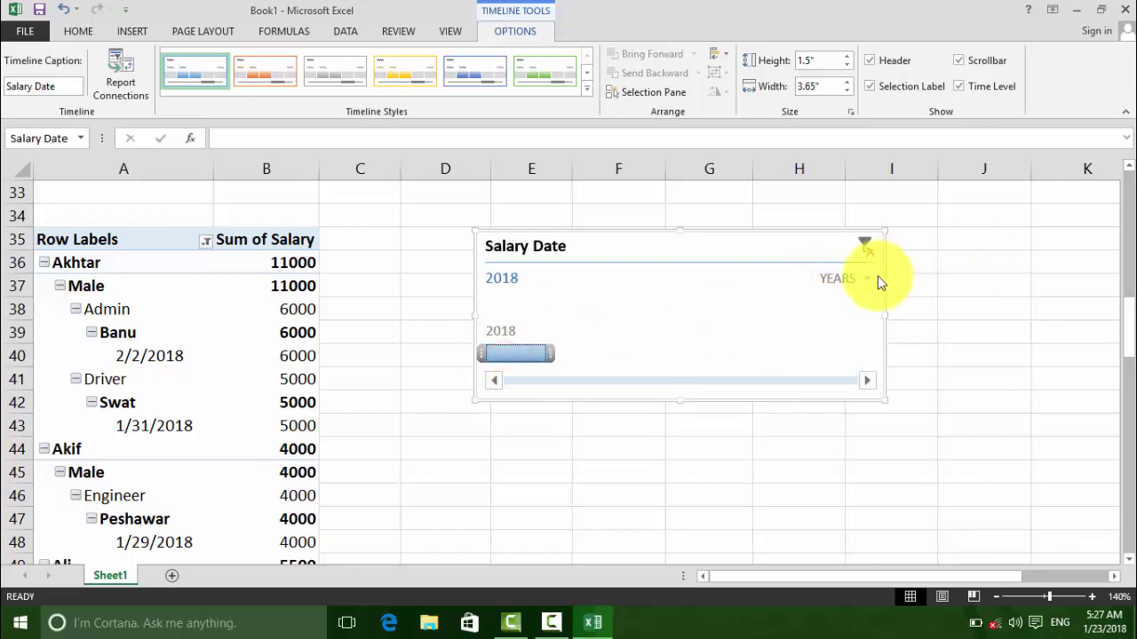
# Return the timeline to months and clear its date filter to All Periods.
pyautogui.click(877, 282)
pyautogui.click(858, 341)
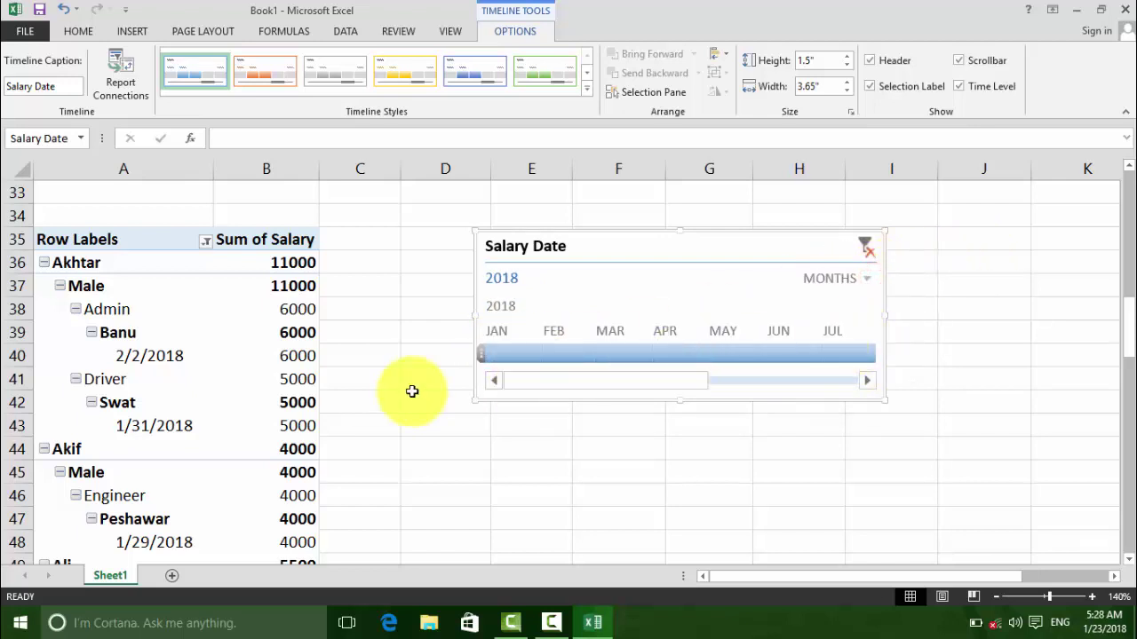
pyautogui.click(495, 357)
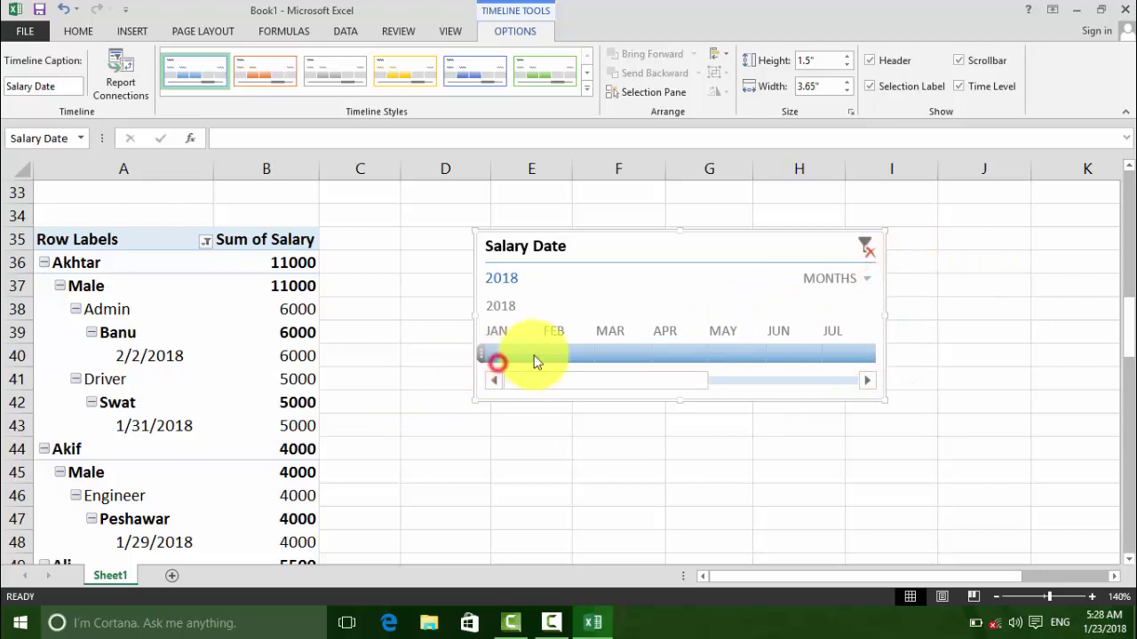
pyautogui.click(870, 251)
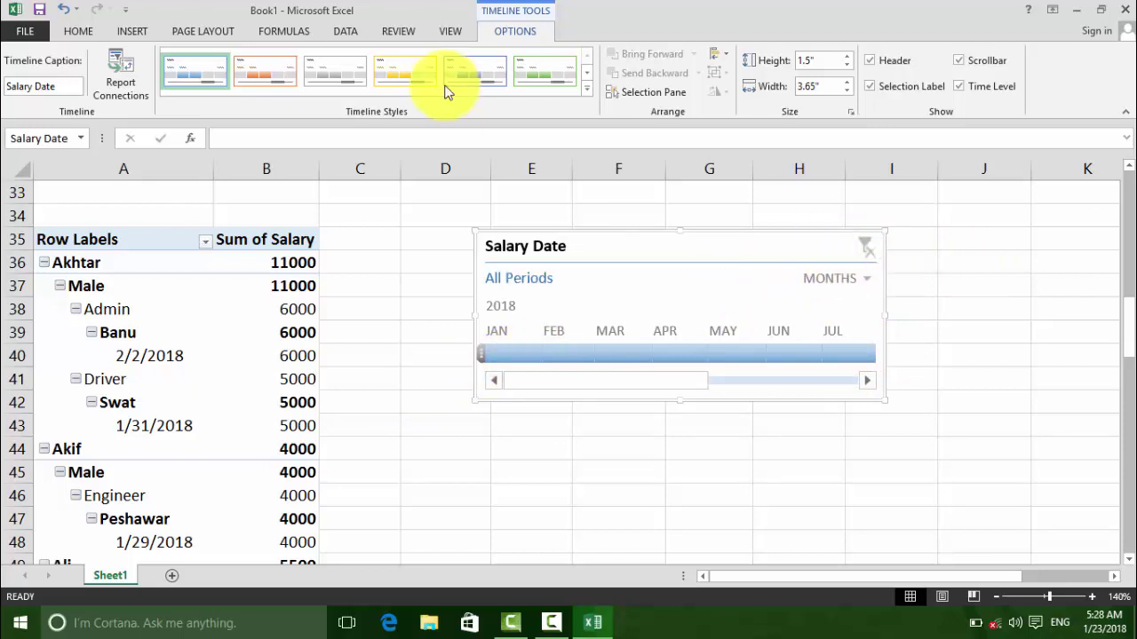
# With a pivot cell selected, filter the timeline to January 2018.
pyautogui.click(132, 31)
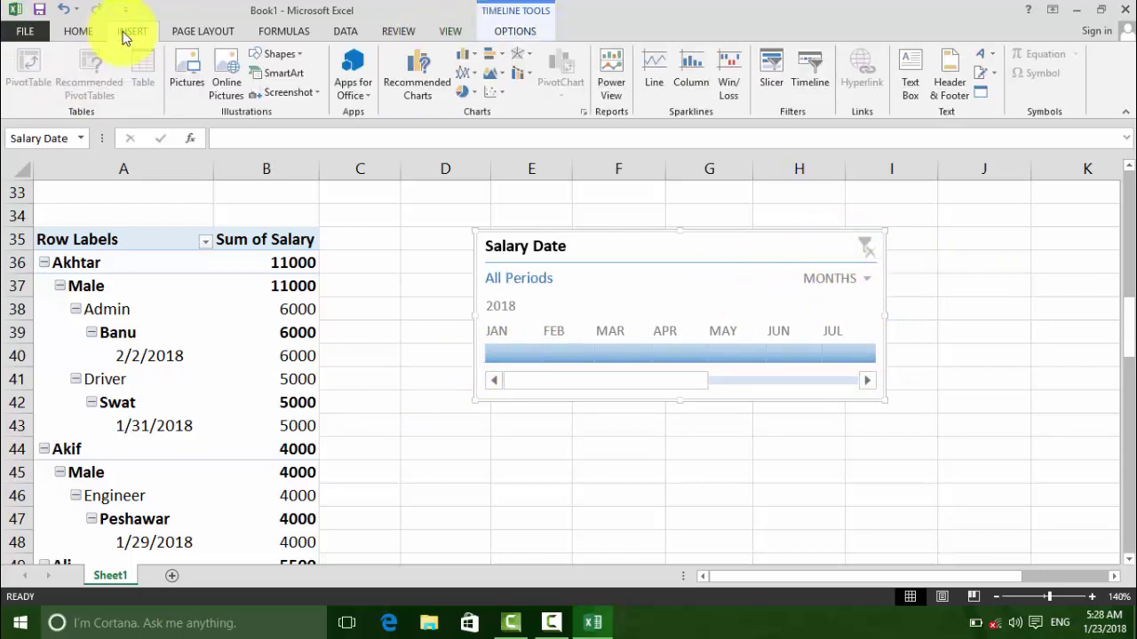
pyautogui.click(743, 246)
pyautogui.click(201, 316)
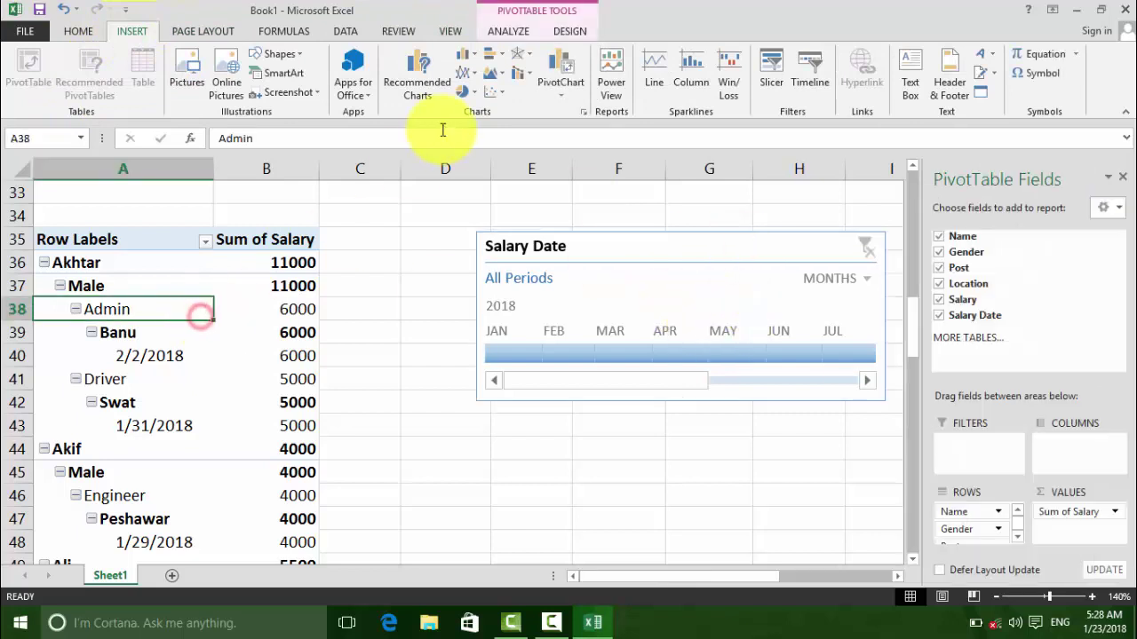
pyautogui.click(508, 32)
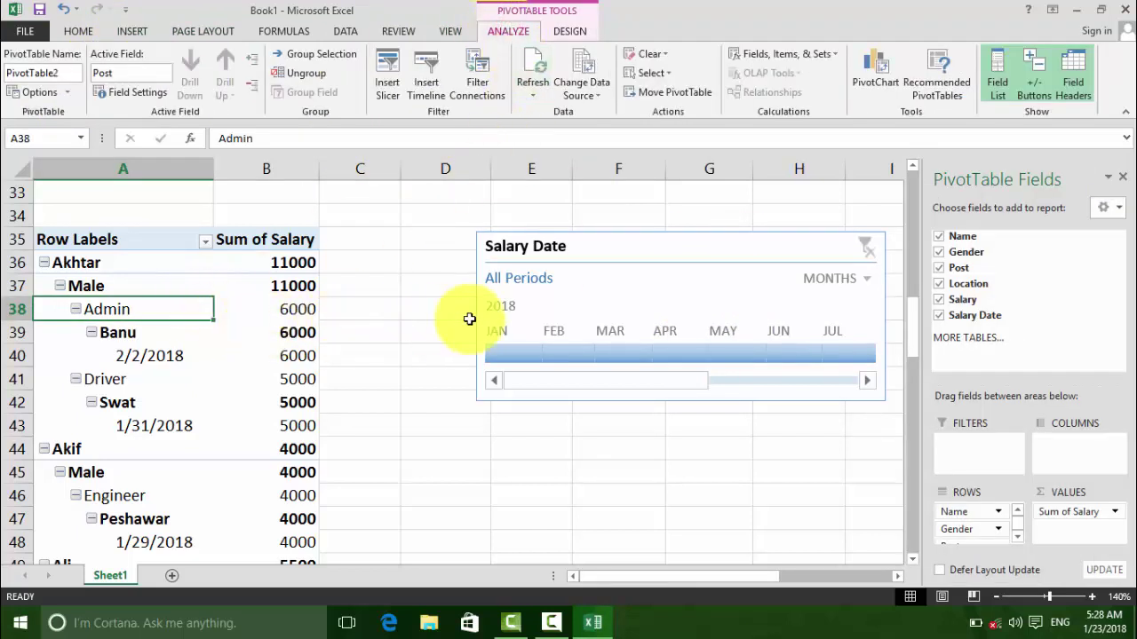
pyautogui.moveTo(731, 353)
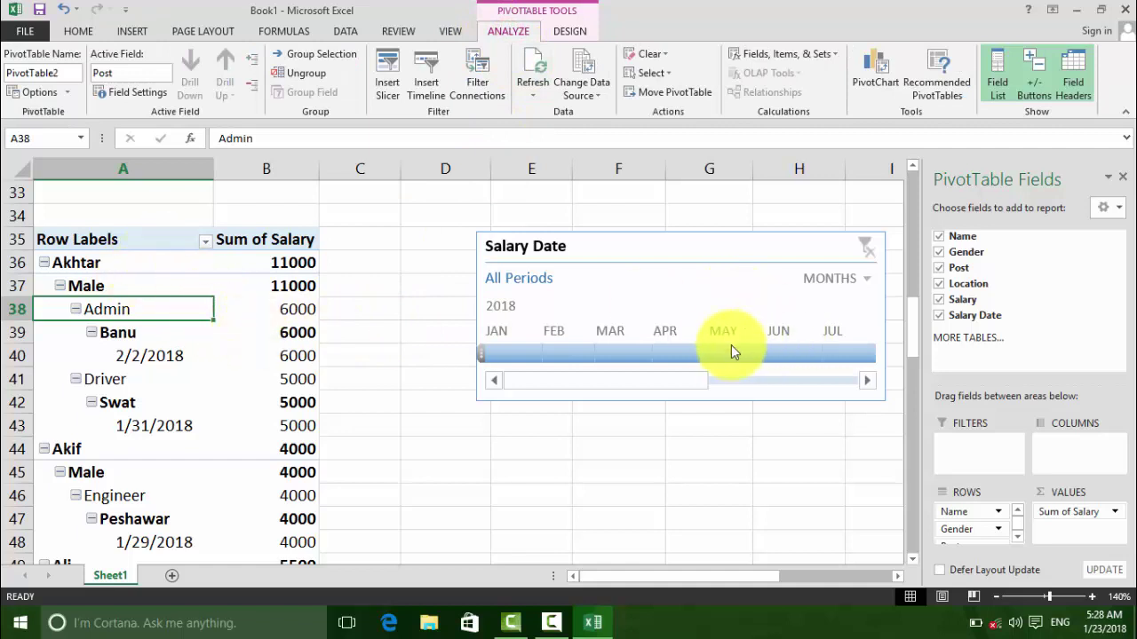
pyautogui.click(502, 351)
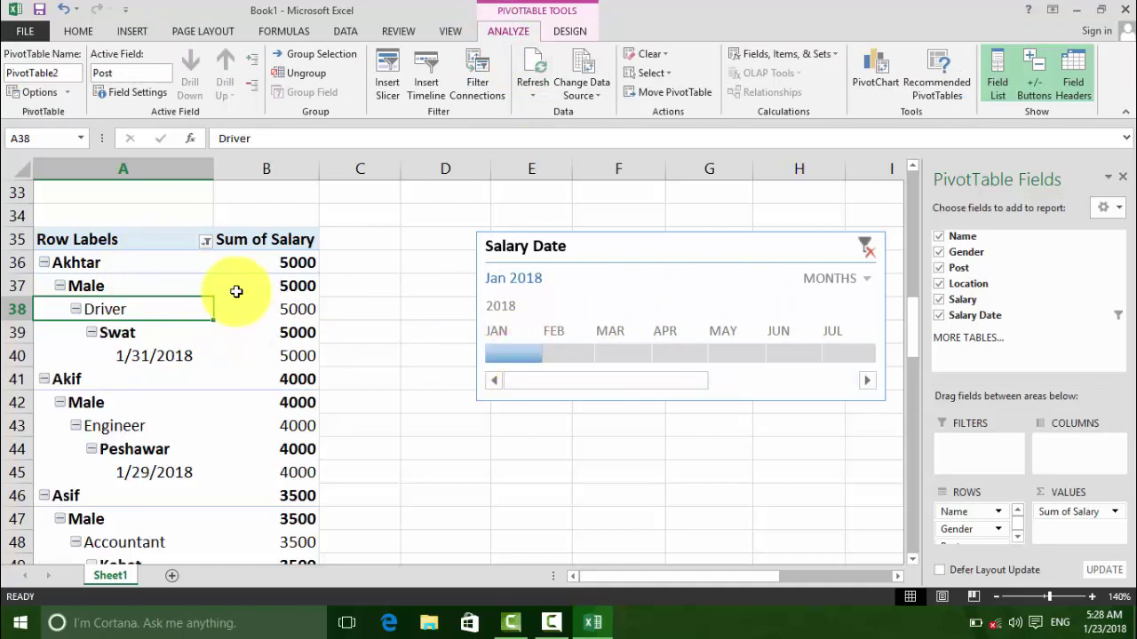
# Uncheck Salary Date in Filter Connections to disconnect the timeline from the PivotTable.
pyautogui.click(492, 87)
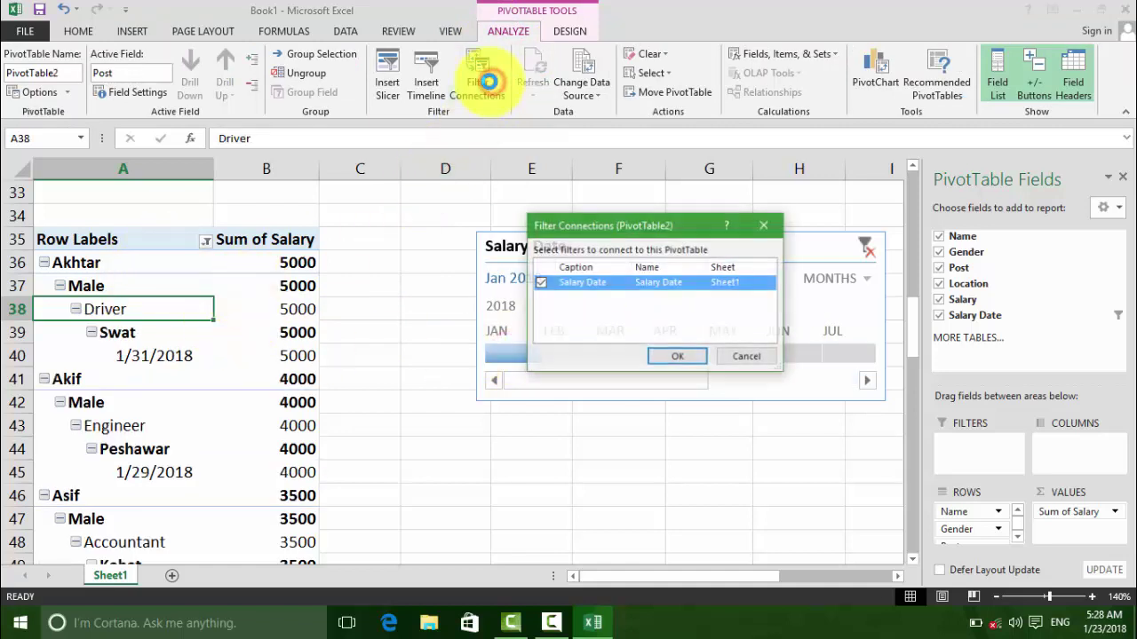
pyautogui.moveTo(666, 226); pyautogui.dragTo(623, 290)
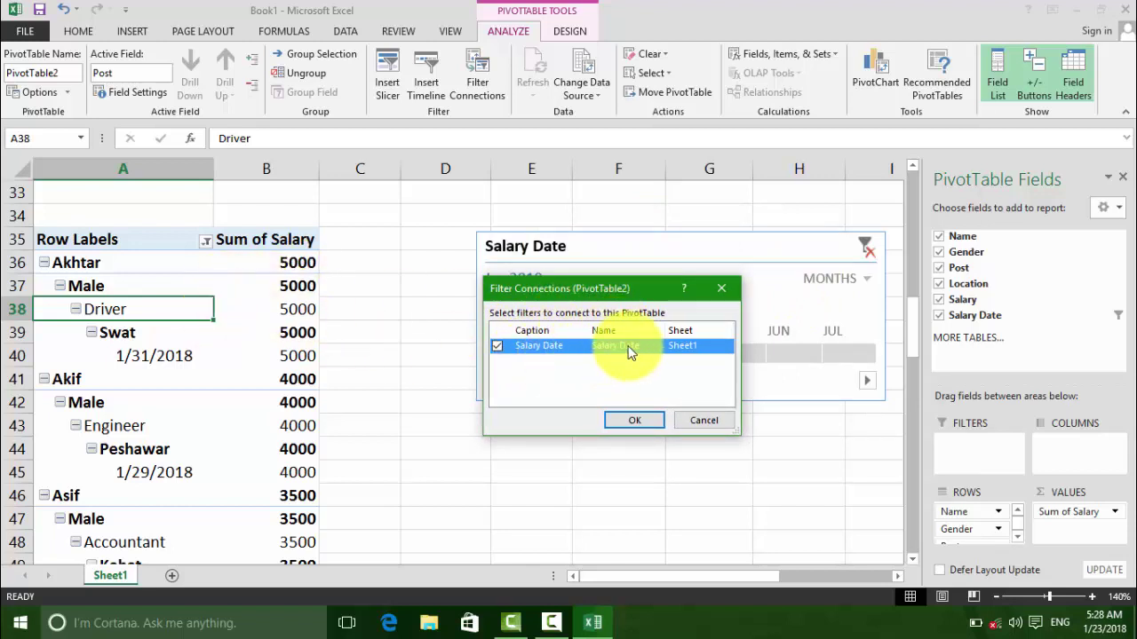
pyautogui.click(502, 347)
pyautogui.click(634, 420)
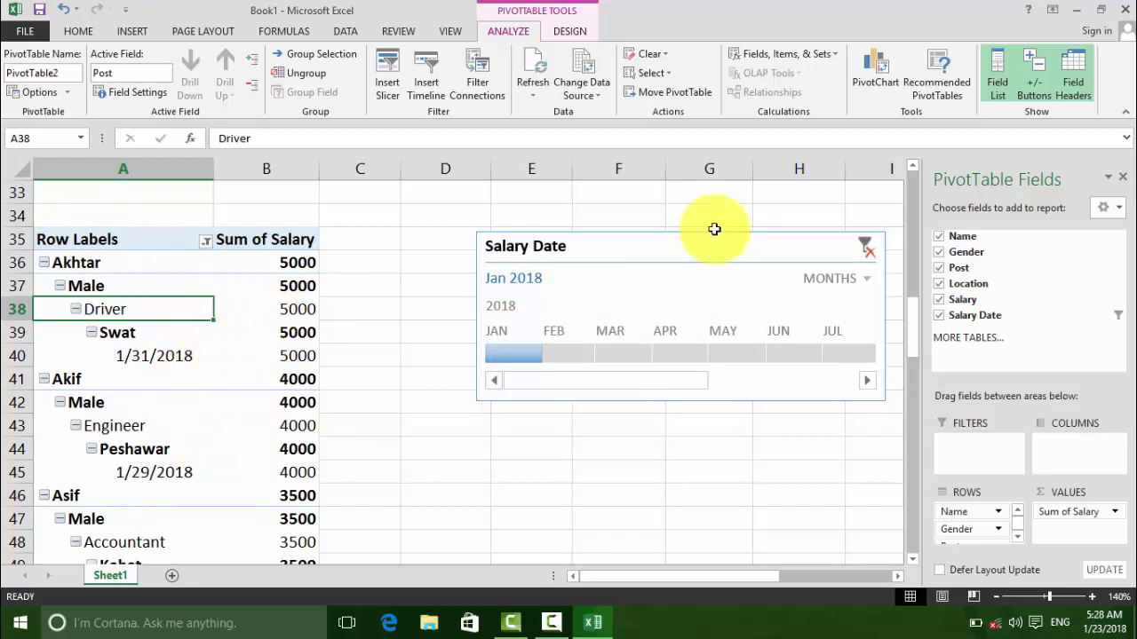
# Clear the January 2018 filter, reconnect the timeline, then disconnect Salary Date again.
pyautogui.click(864, 248)
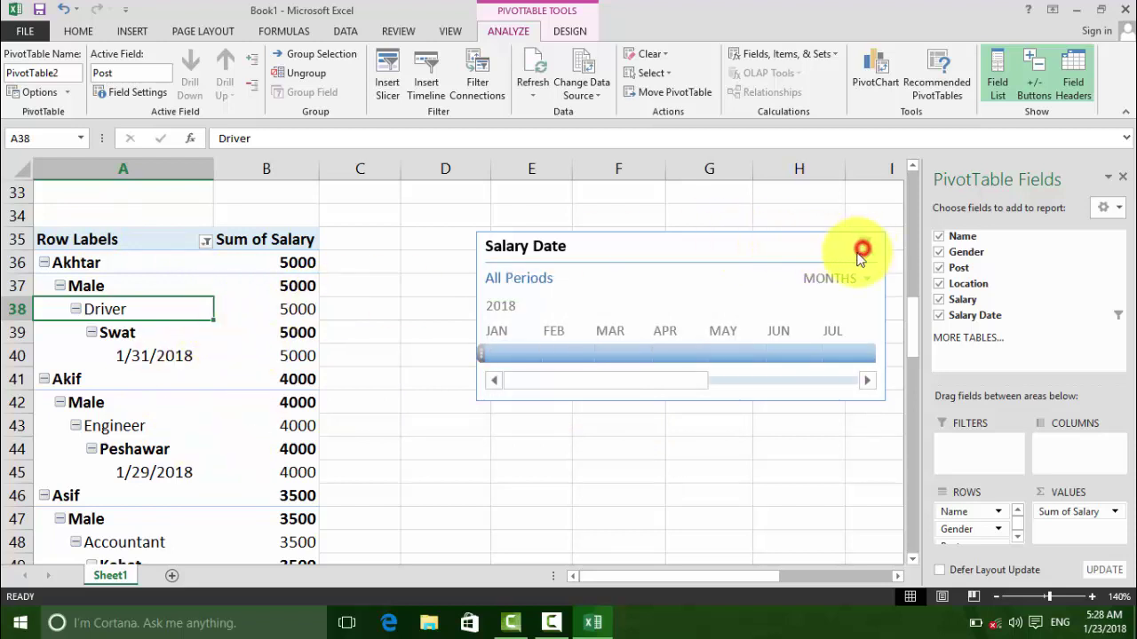
pyautogui.click(484, 85)
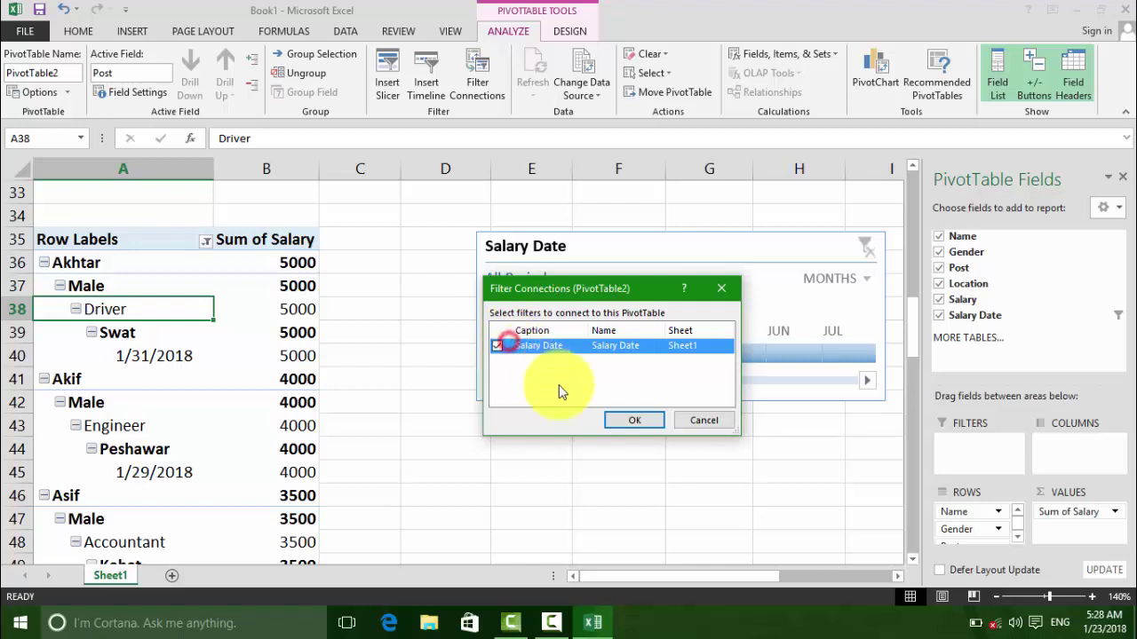
pyautogui.click(634, 420)
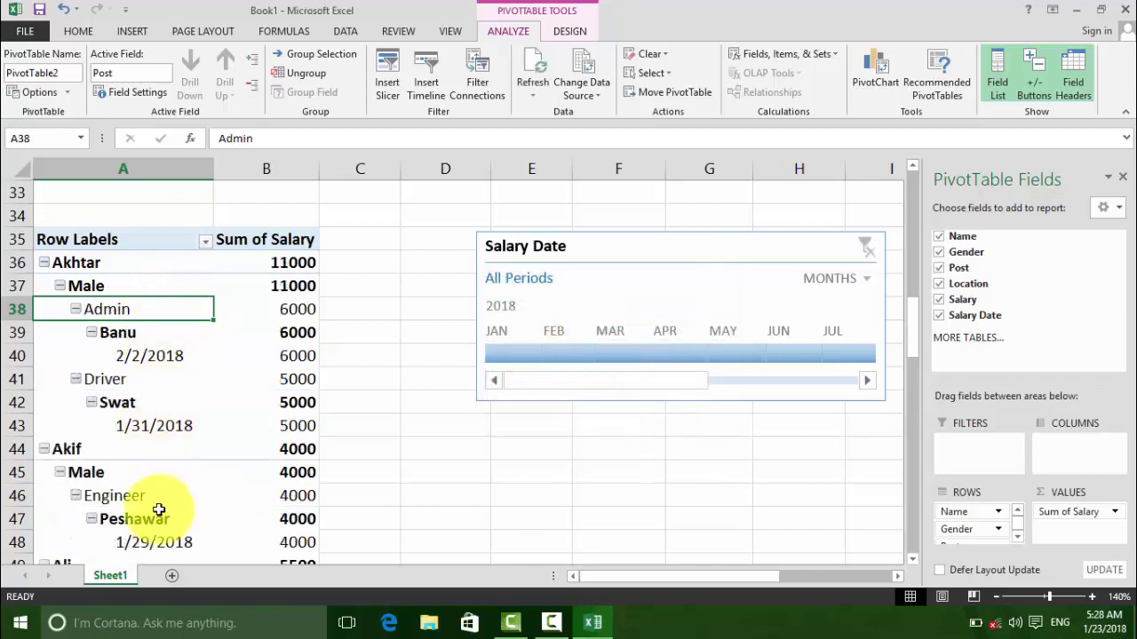
pyautogui.click(494, 100)
pyautogui.click(623, 418)
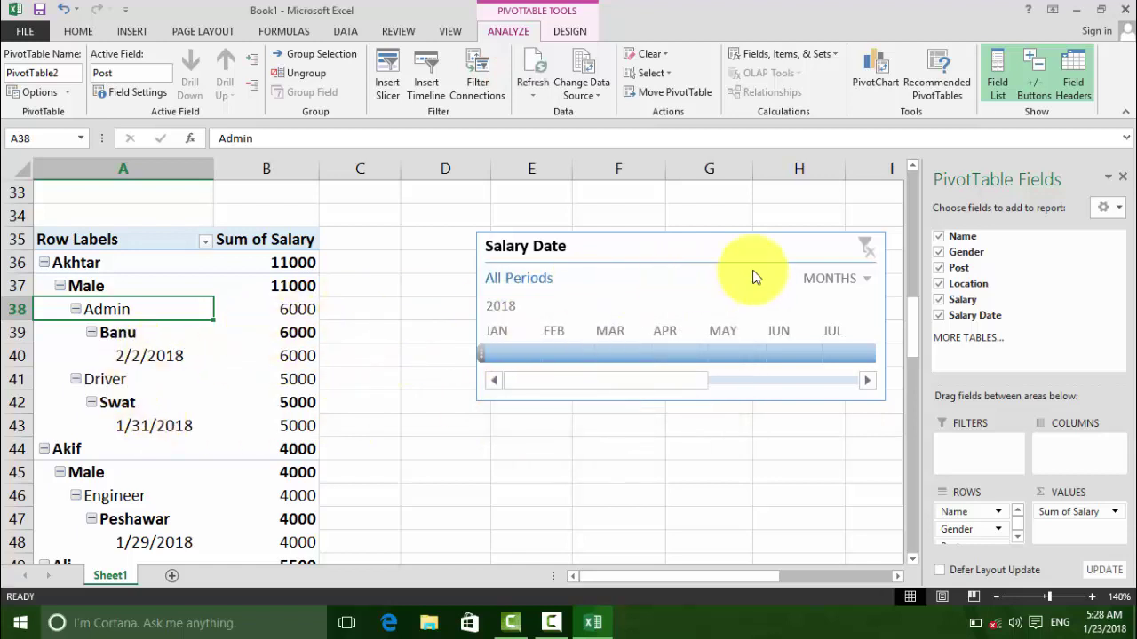
pyautogui.click(481, 71)
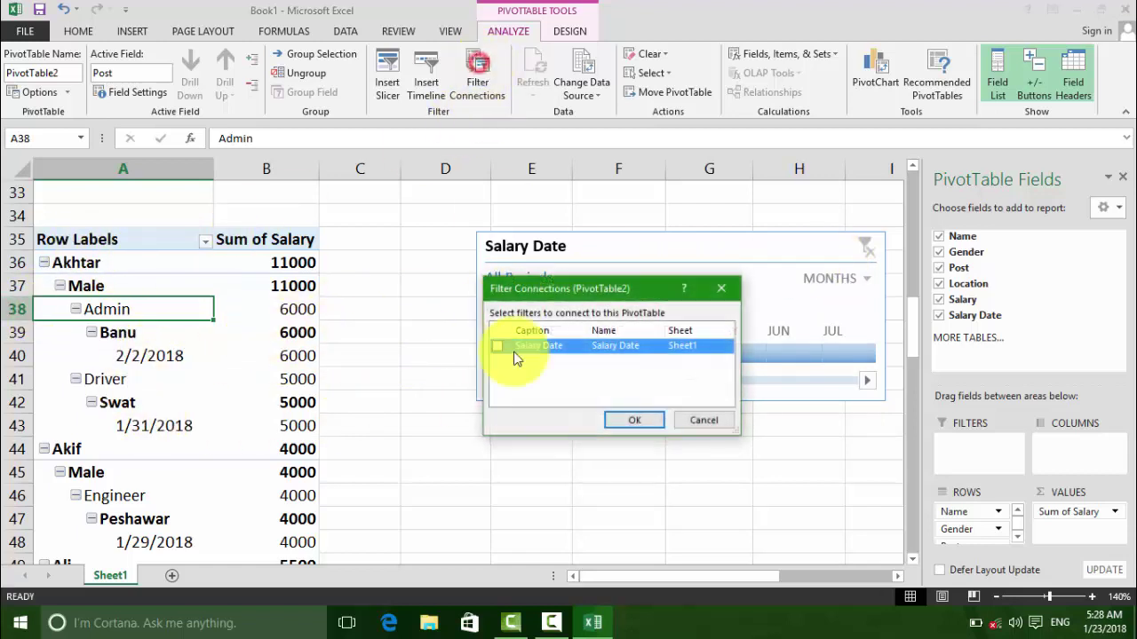
pyautogui.click(499, 345)
pyautogui.click(609, 421)
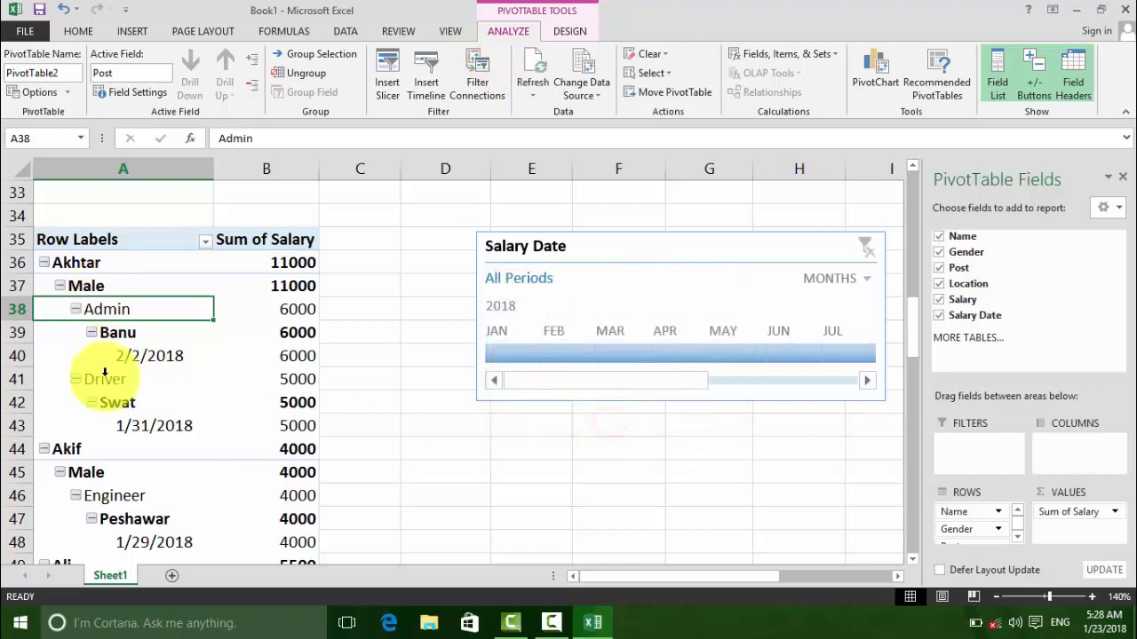
# Select the Banu-to-Akif rows and the Driver label, then select the Salary Date timeline.
pyautogui.click(169, 453)
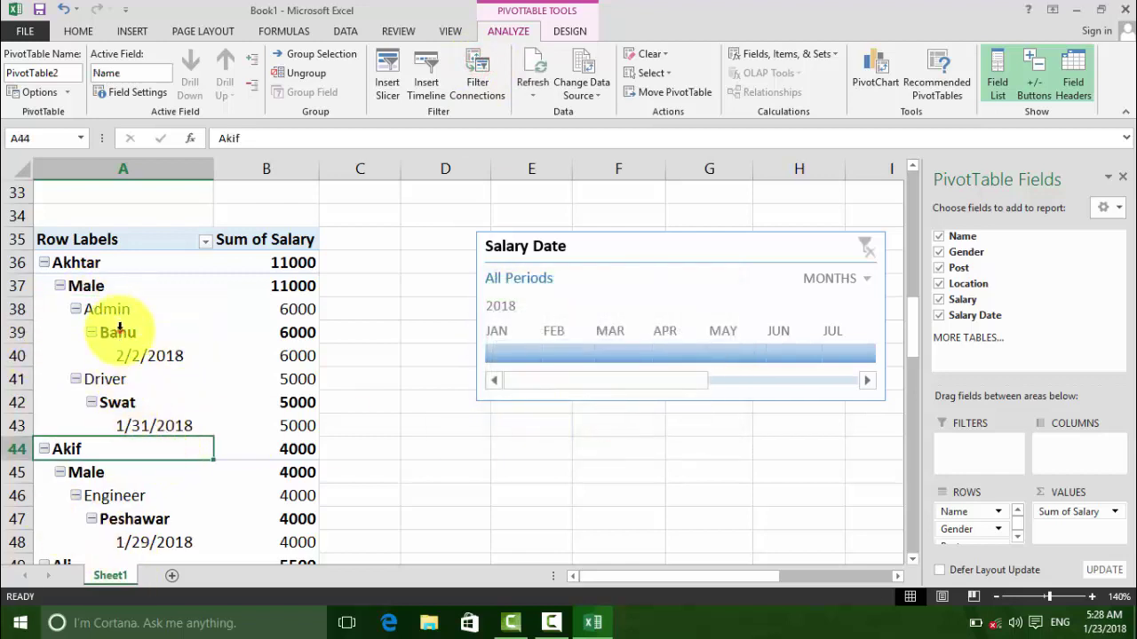
pyautogui.moveTo(116, 332); pyautogui.dragTo(181, 451)
pyautogui.click(167, 377)
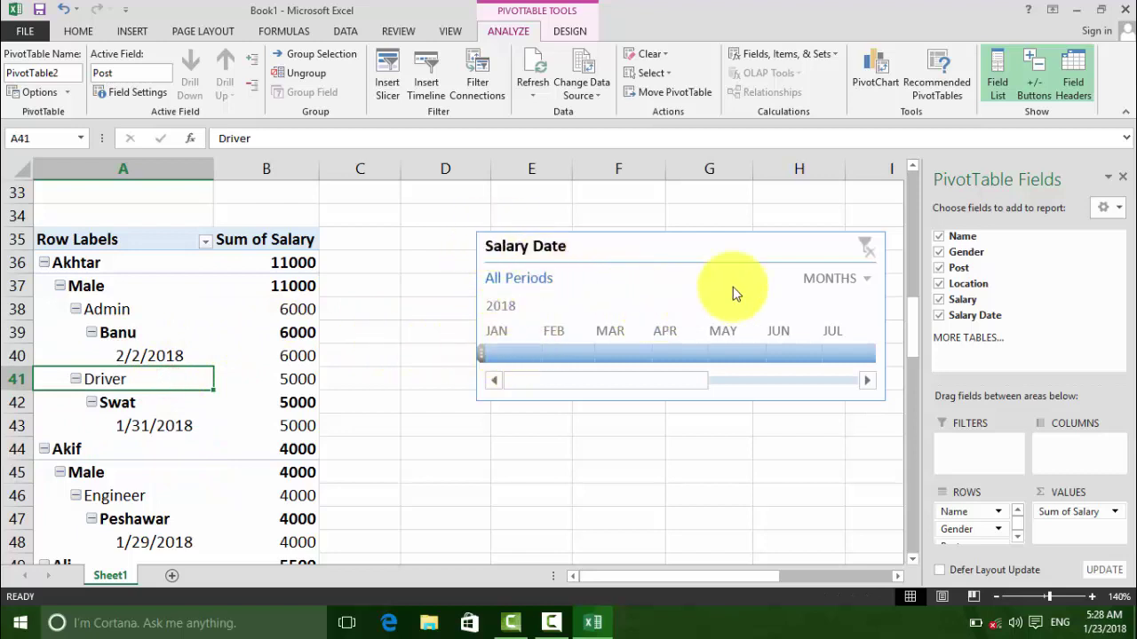
pyautogui.click(786, 259)
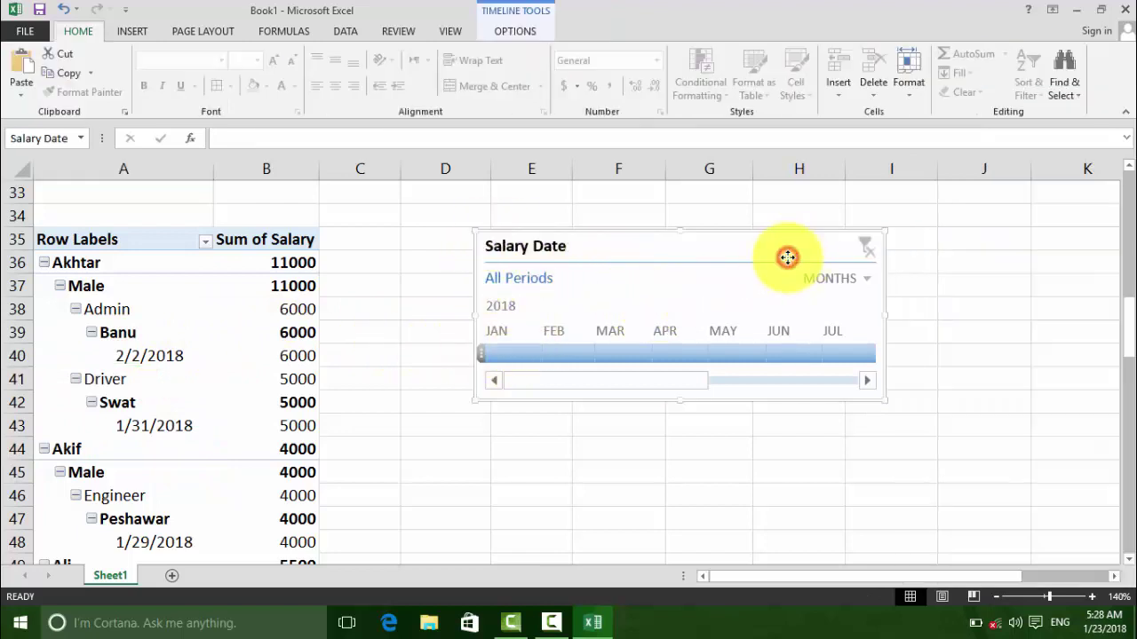
pyautogui.click(362, 281)
pyautogui.click(533, 248)
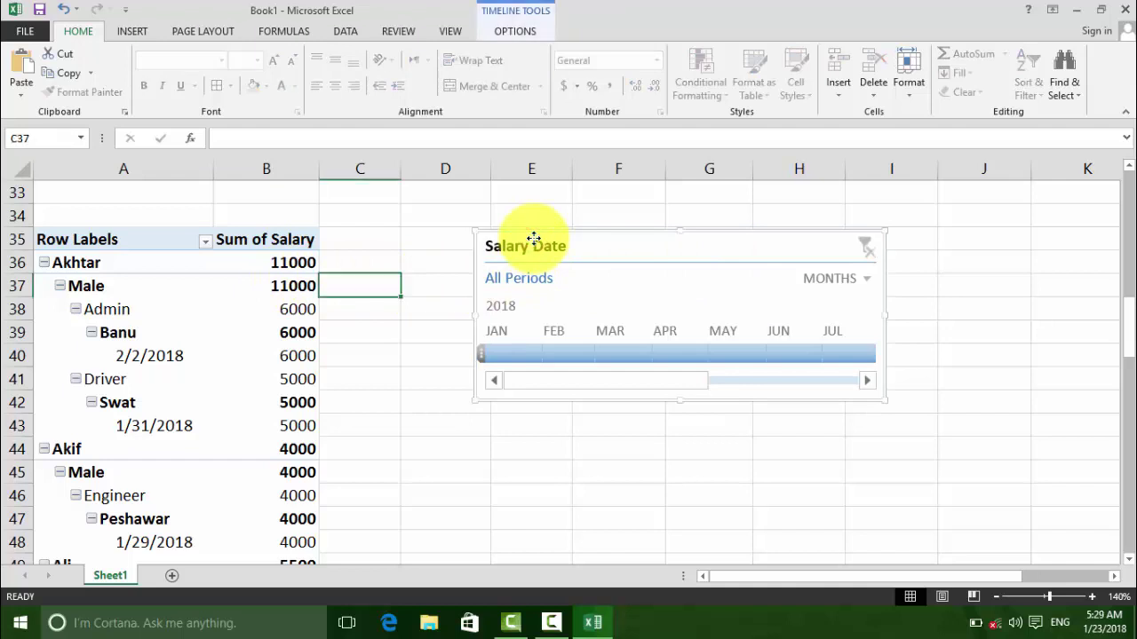
# Delete the Salary Date timeline and select Akhtar's salary total in the pivot.
pyautogui.press('Delete')
pyautogui.click(222, 266)
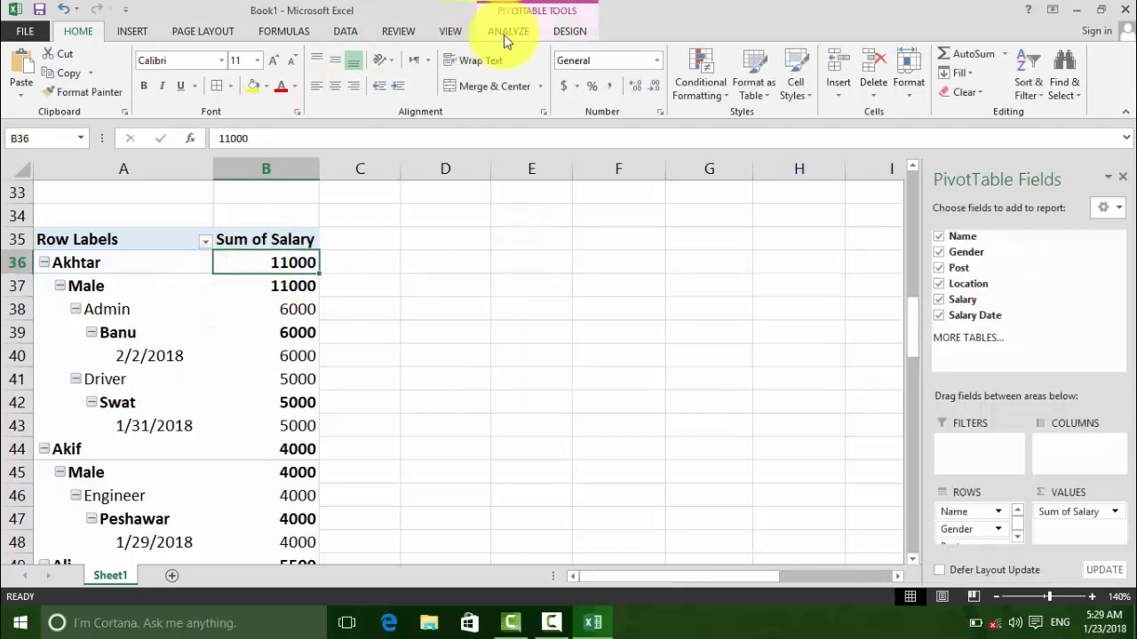
pyautogui.click(507, 33)
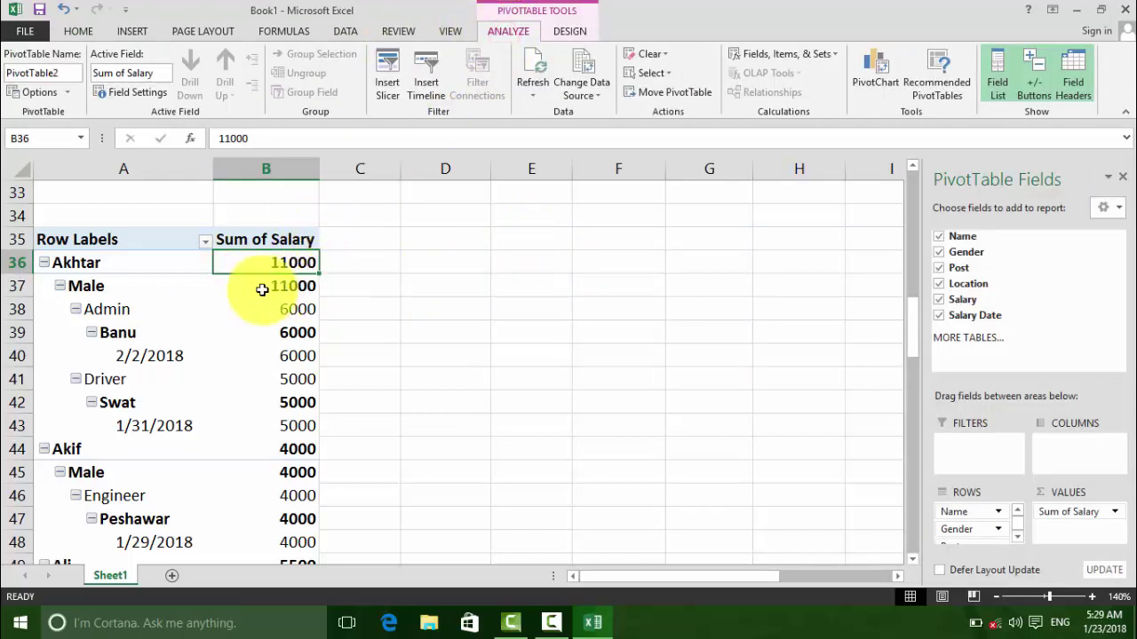
# Select the 2/2/2018 date and open Group Field, cancelling to keep dates ungrouped.
pyautogui.click(139, 288)
pyautogui.click(144, 355)
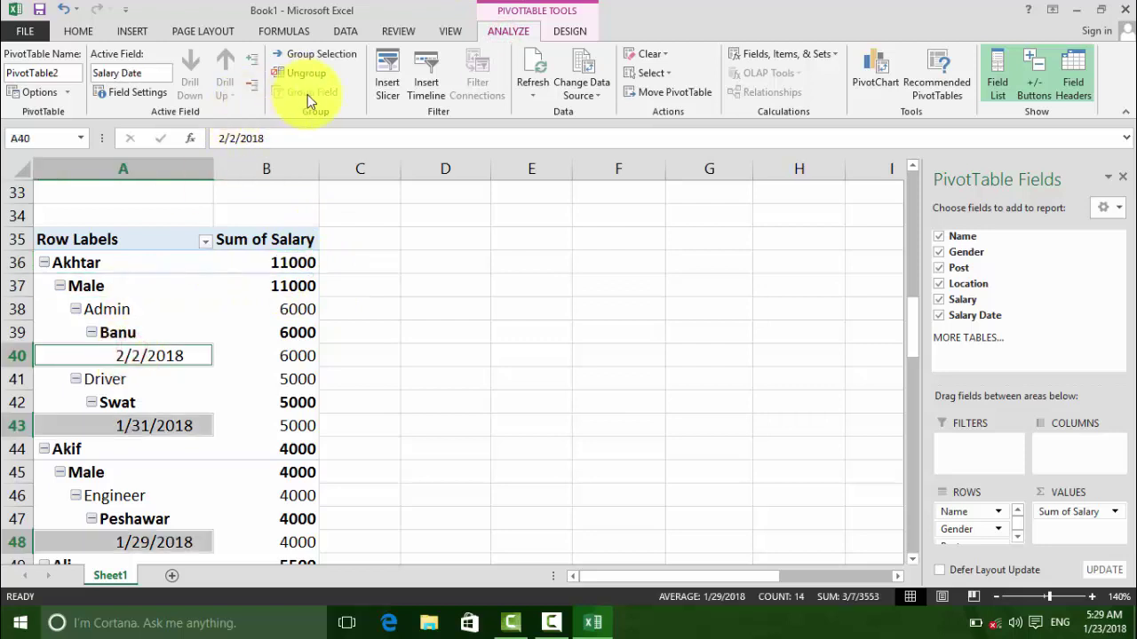
pyautogui.click(165, 354)
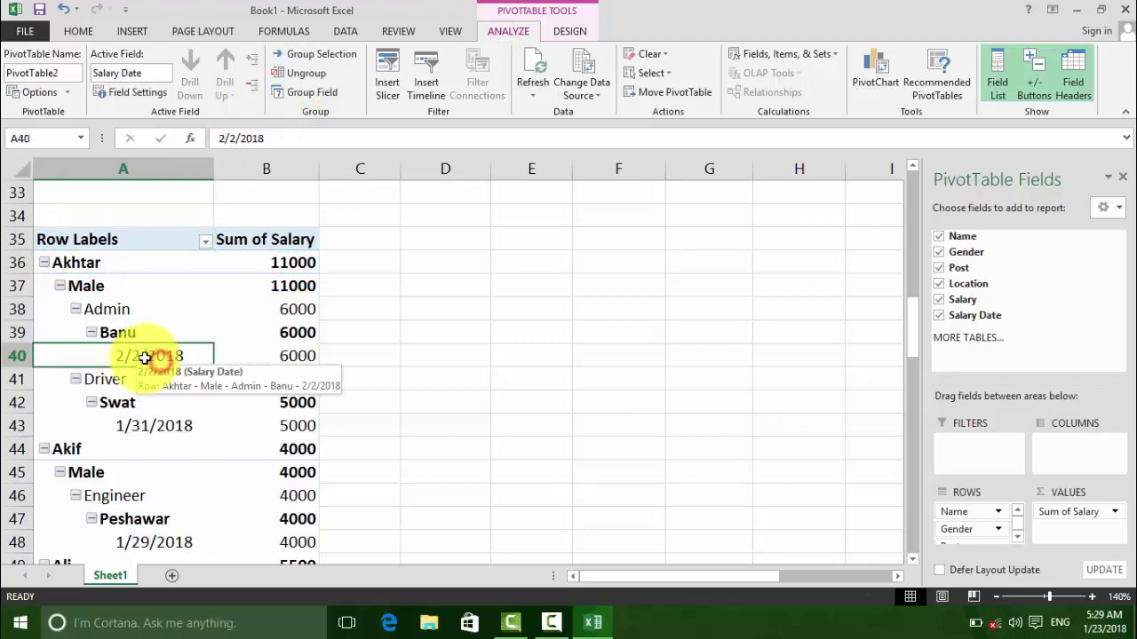
pyautogui.click(301, 91)
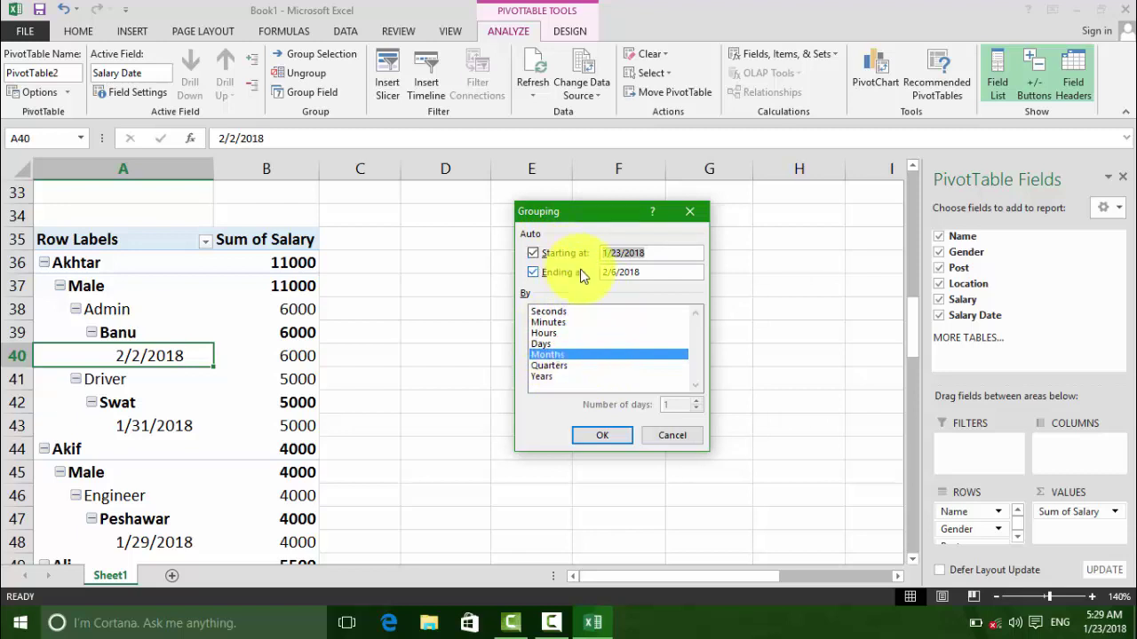
pyautogui.click(675, 438)
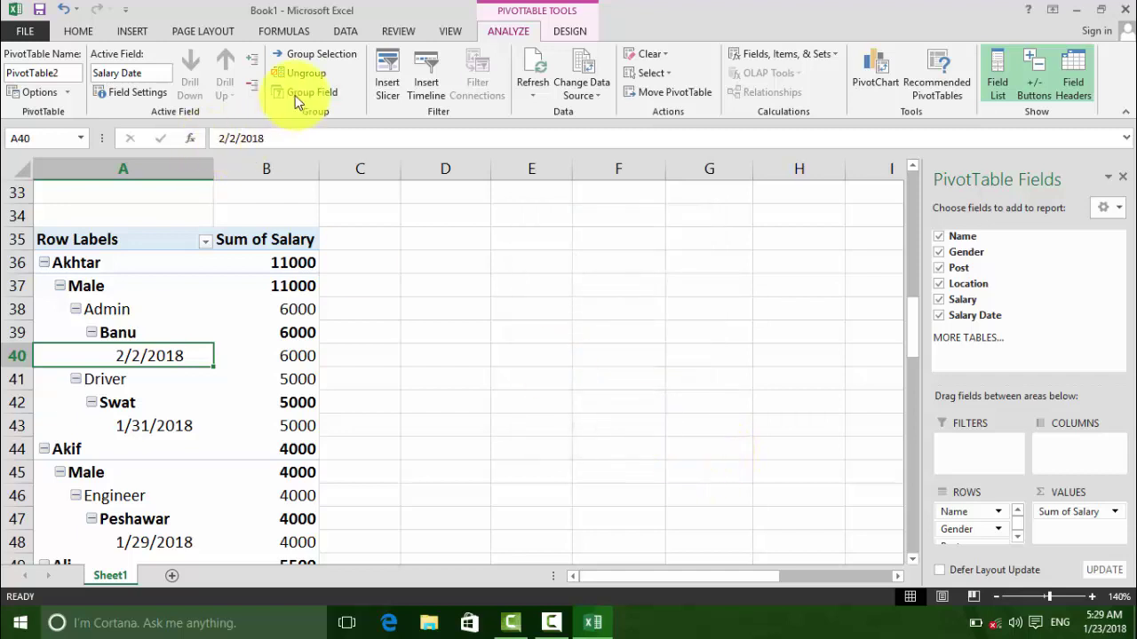
# Reselect the 2/2/2018 date and look over the Home Sort & Filter options.
pyautogui.click(204, 321)
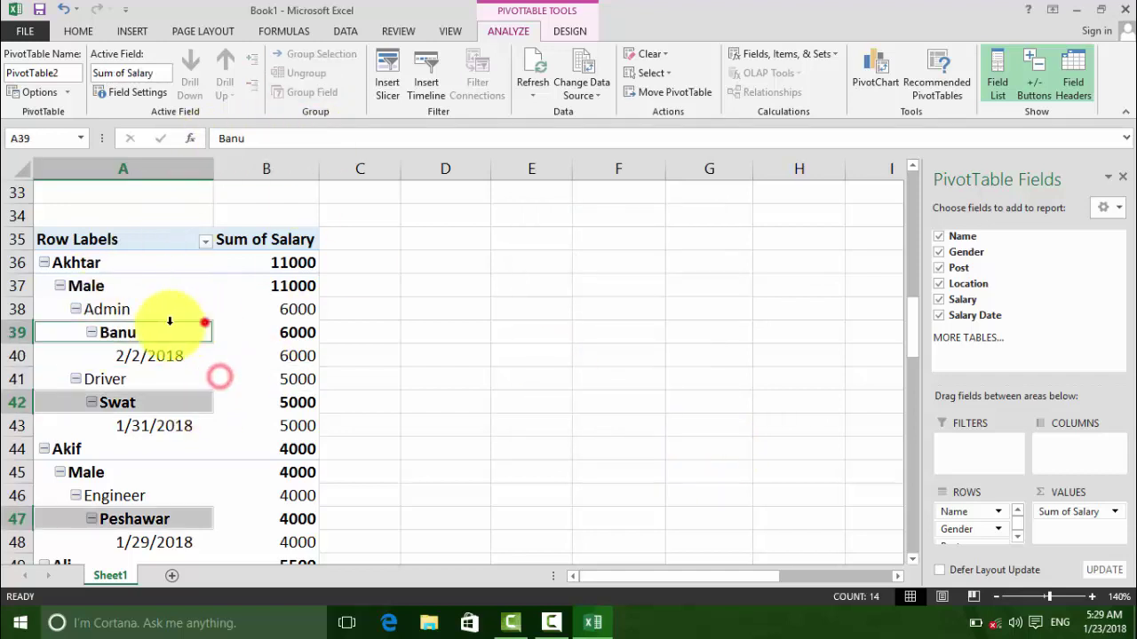
pyautogui.click(136, 350)
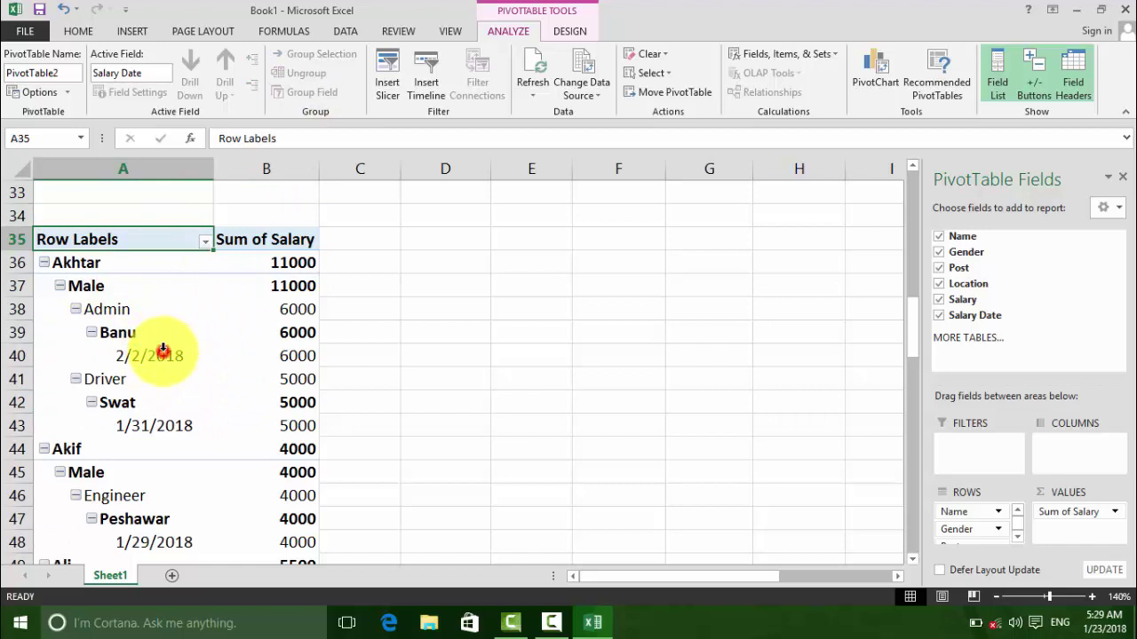
pyautogui.click(163, 349)
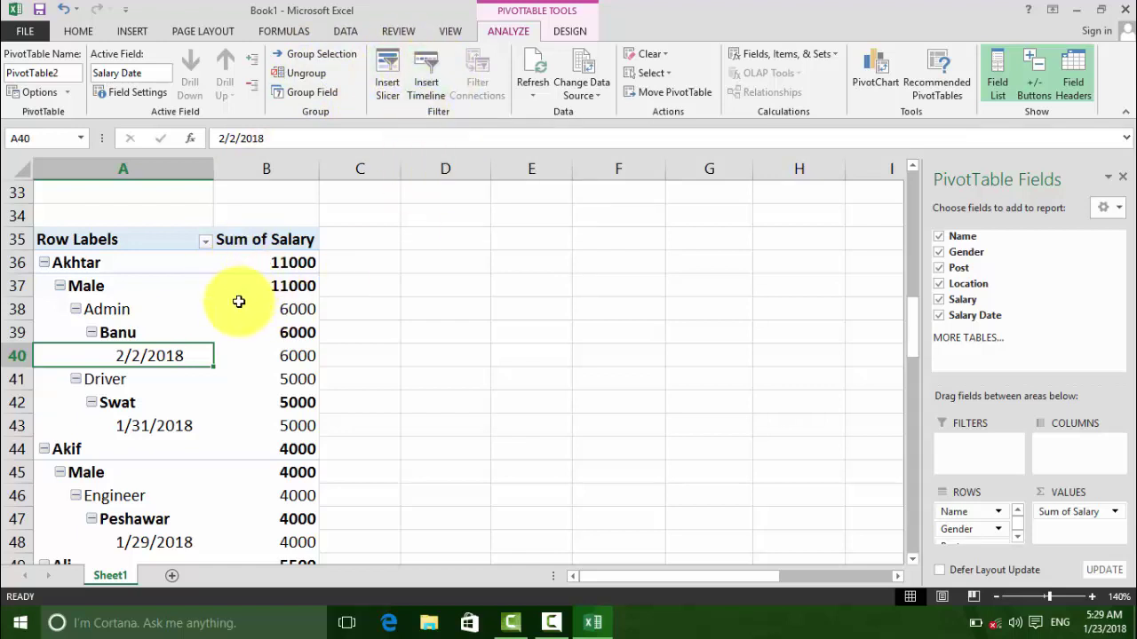
pyautogui.moveTo(266, 309)
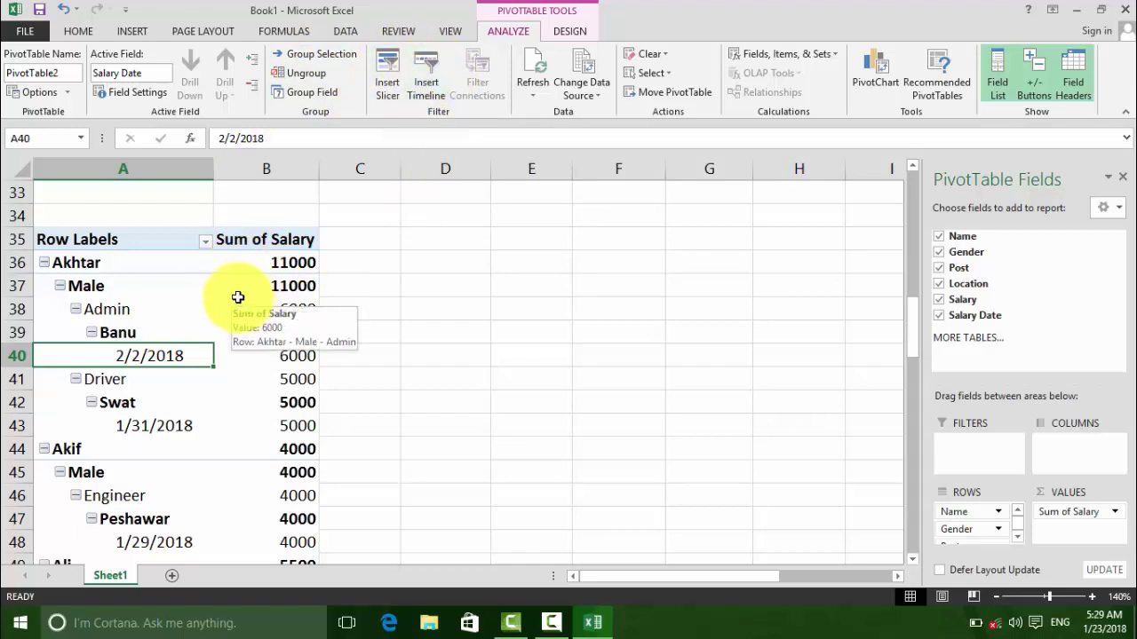
pyautogui.click(79, 32)
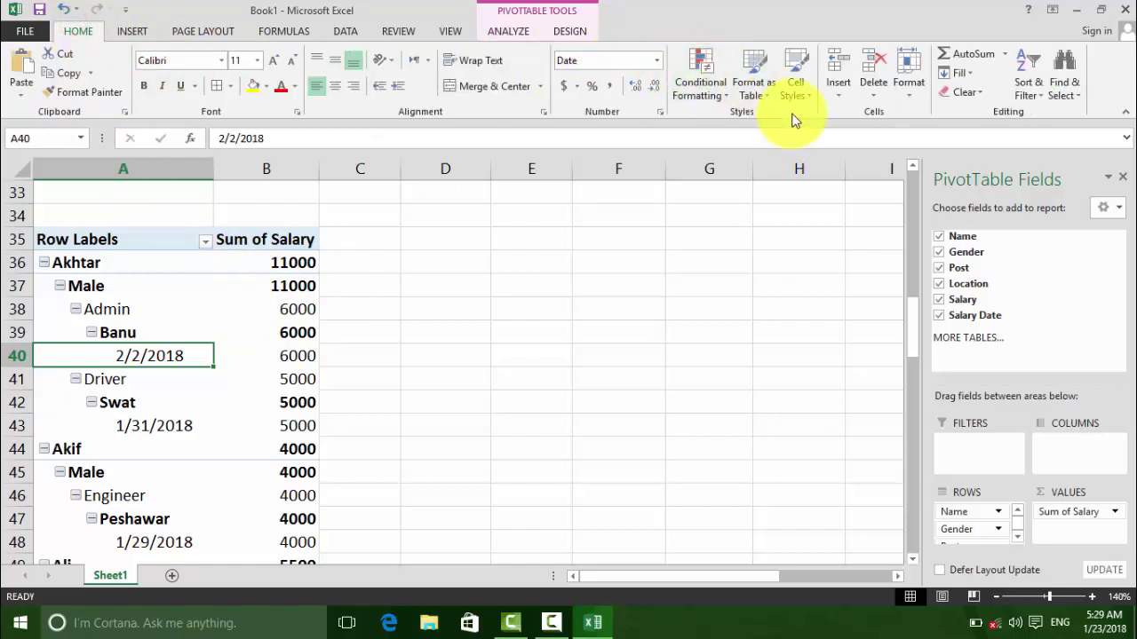
pyautogui.click(1027, 84)
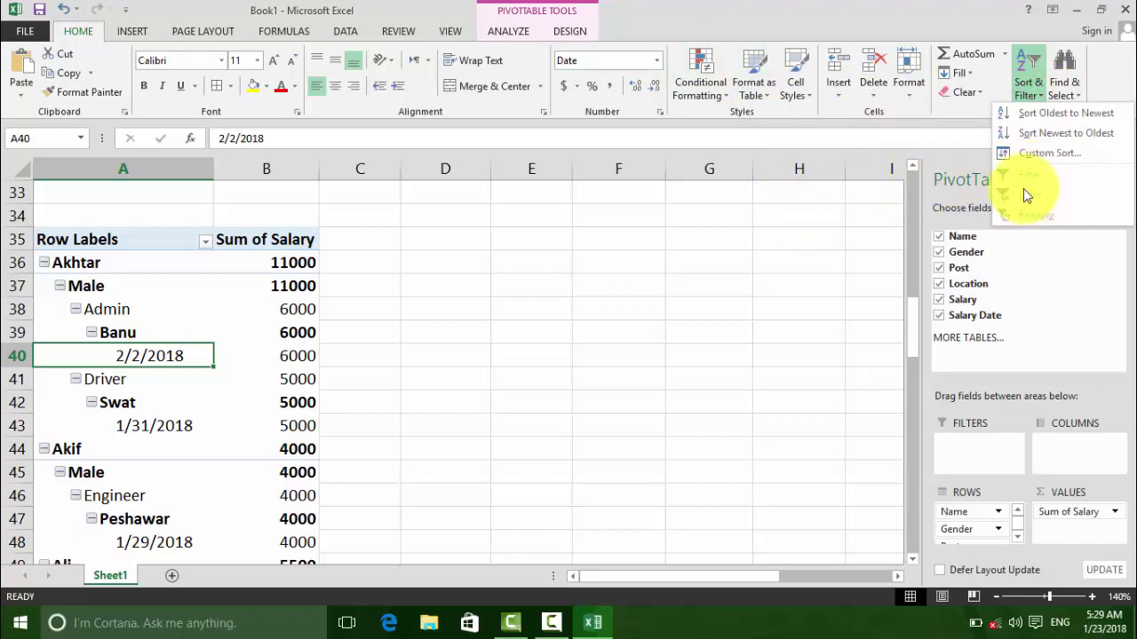
pyautogui.click(507, 30)
pyautogui.click(507, 30)
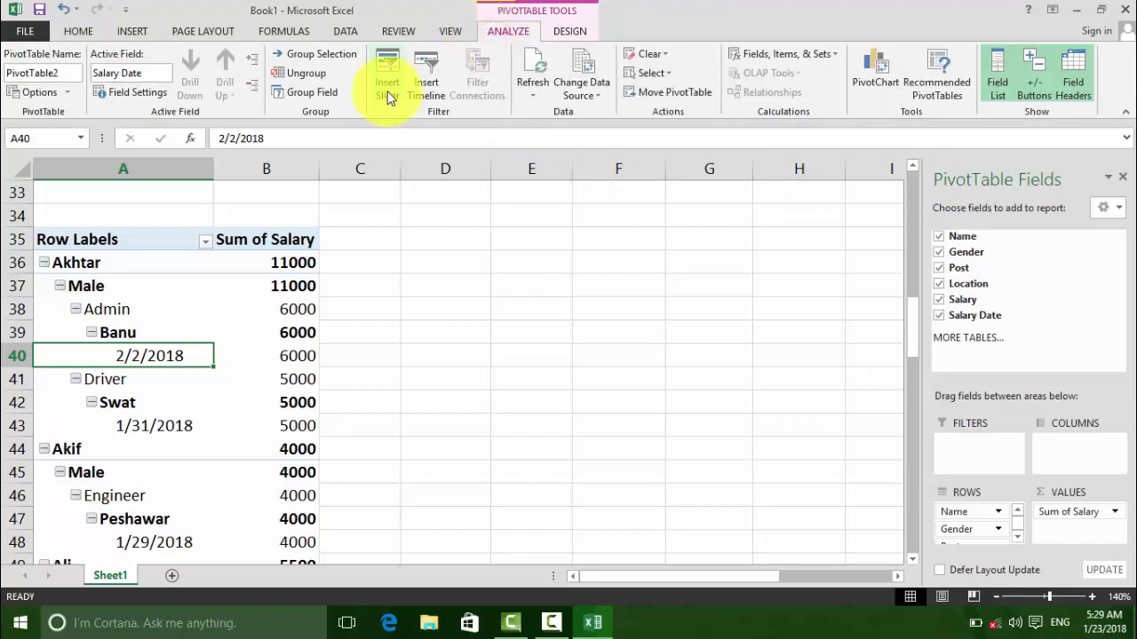
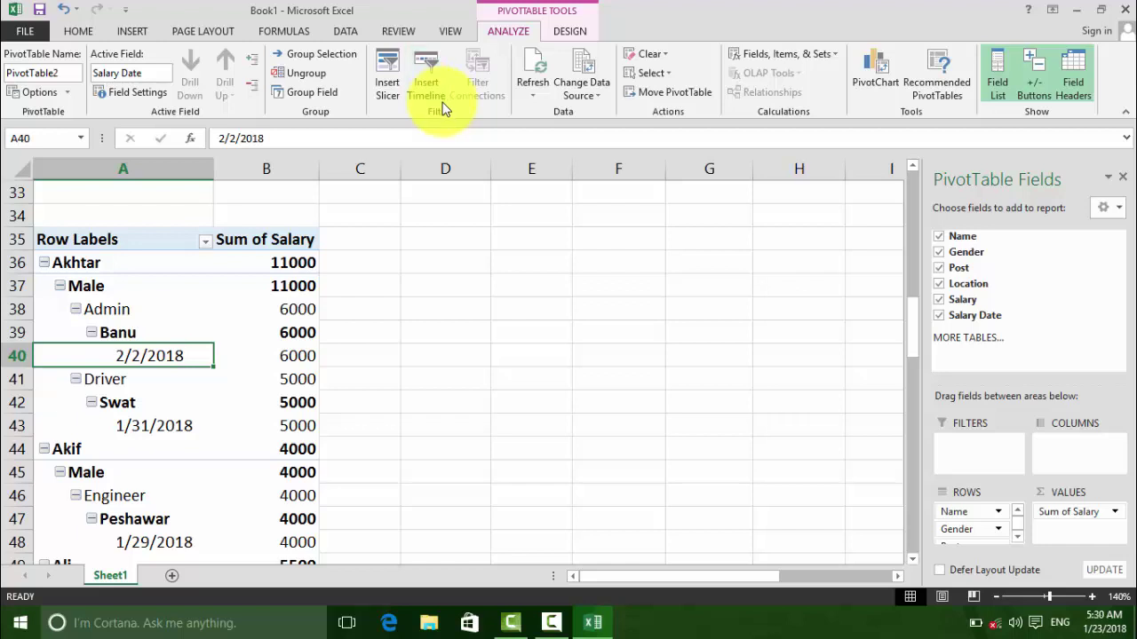
# Refresh all pivot tables and autofit column A so every salary date shows in full.
pyautogui.click(530, 92)
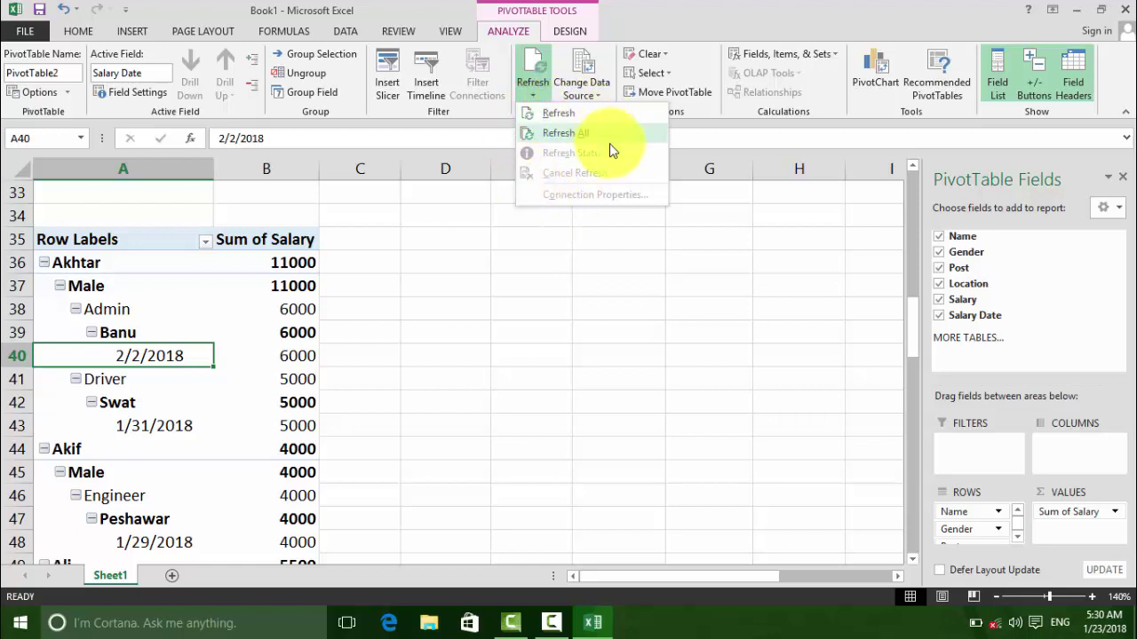
pyautogui.click(561, 116)
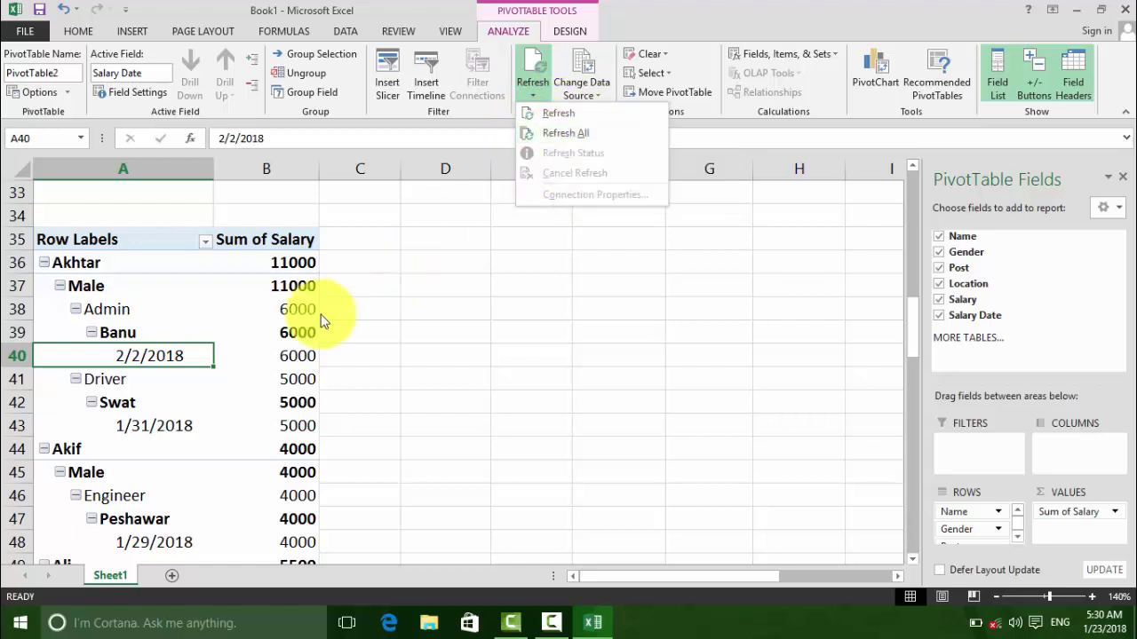
pyautogui.click(557, 139)
pyautogui.click(557, 135)
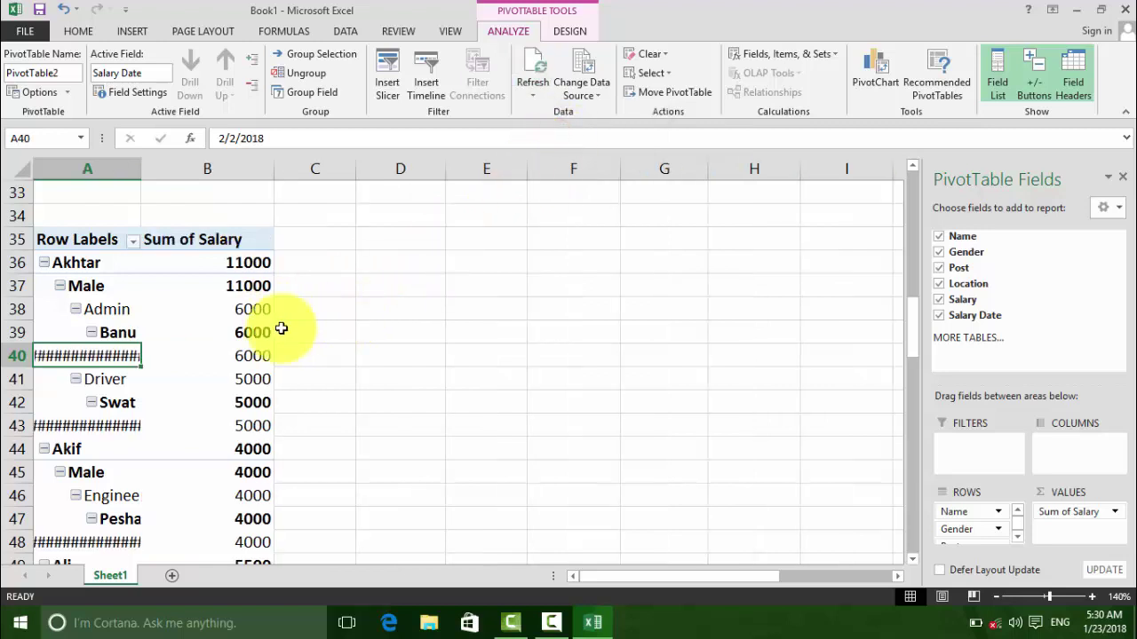
pyautogui.doubleClick(144, 167)
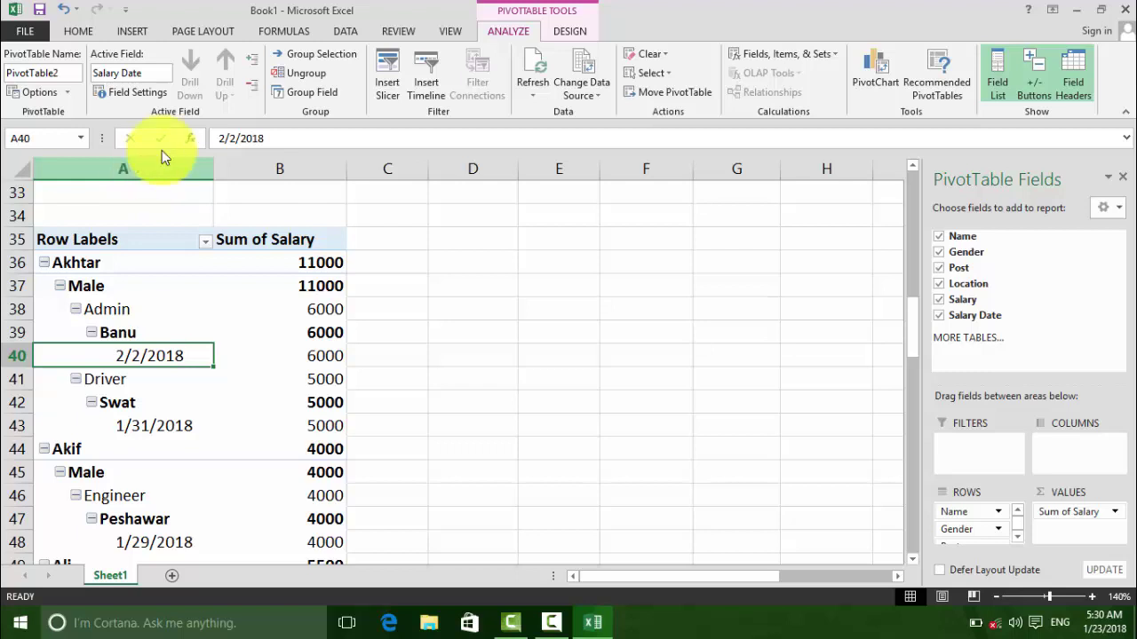
# Refresh the pivot table again and toggle Defer Layout Update on and back off.
pyautogui.click(531, 69)
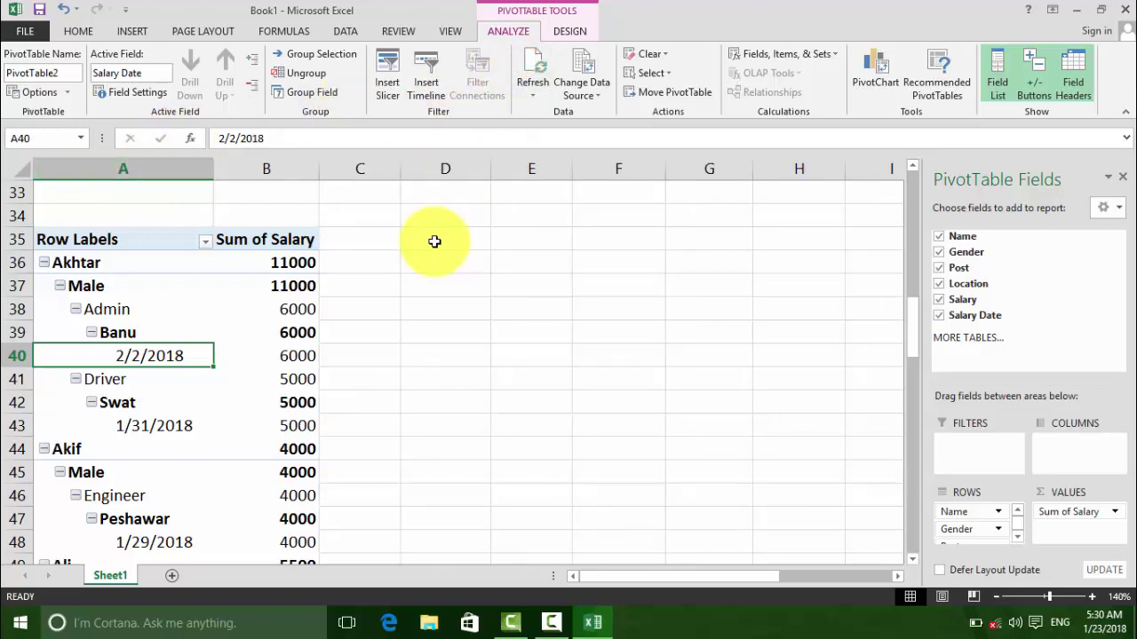
pyautogui.click(974, 565)
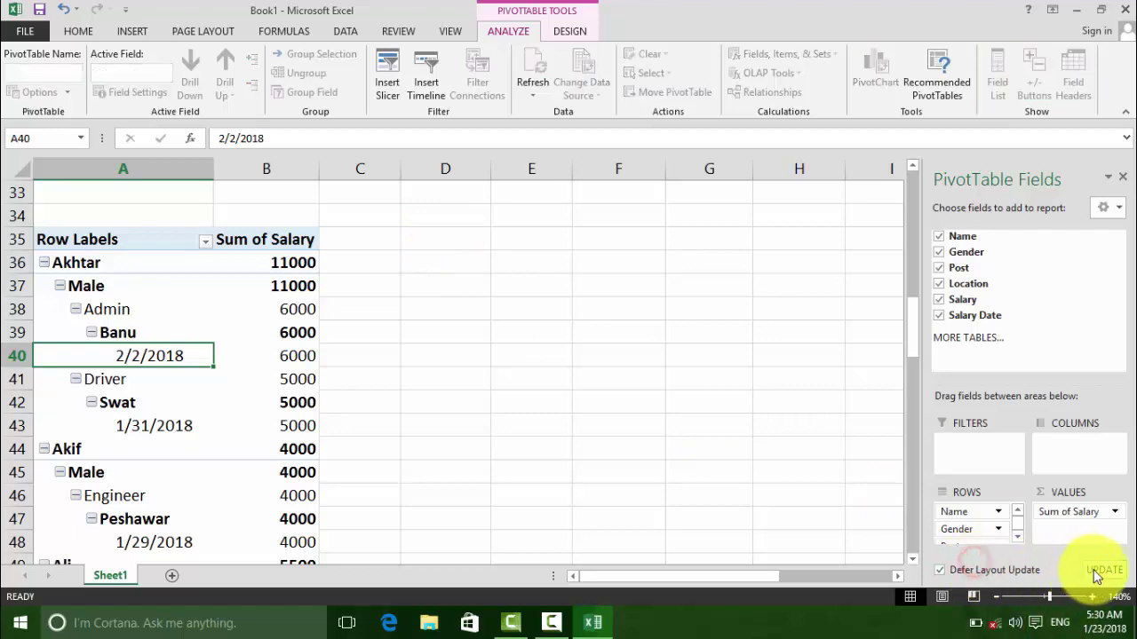
pyautogui.click(979, 569)
pyautogui.scroll(3, 426, 393)
pyautogui.scroll(3, 397, 395)
# Rename the employee in row 11 and change their gender to Female.
pyautogui.scroll(3, 397, 395)
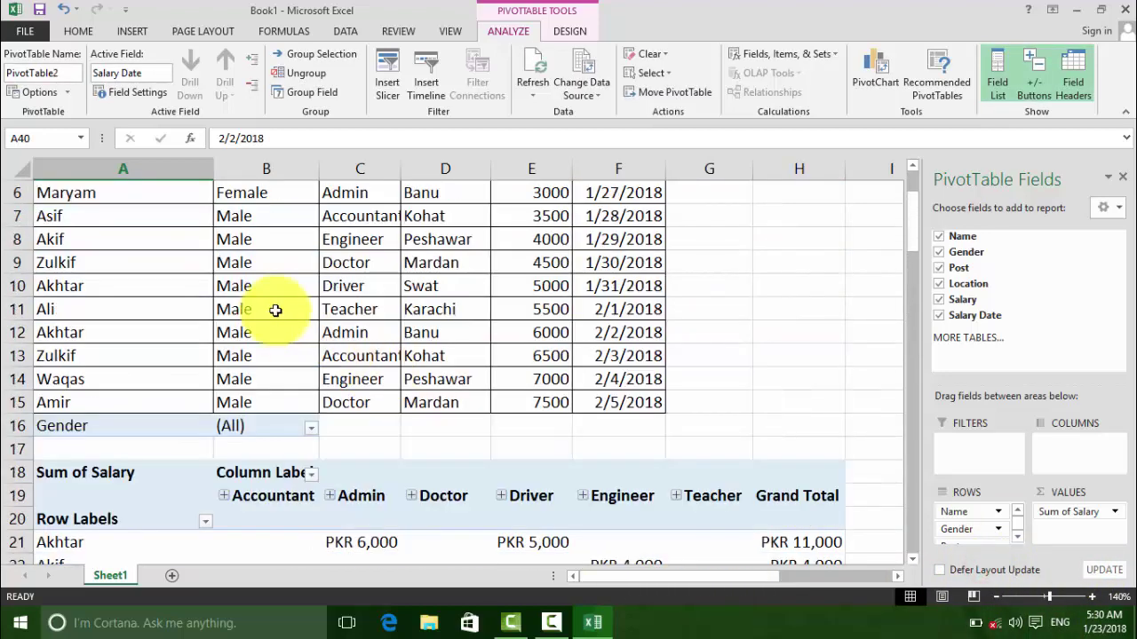
pyautogui.click(283, 302)
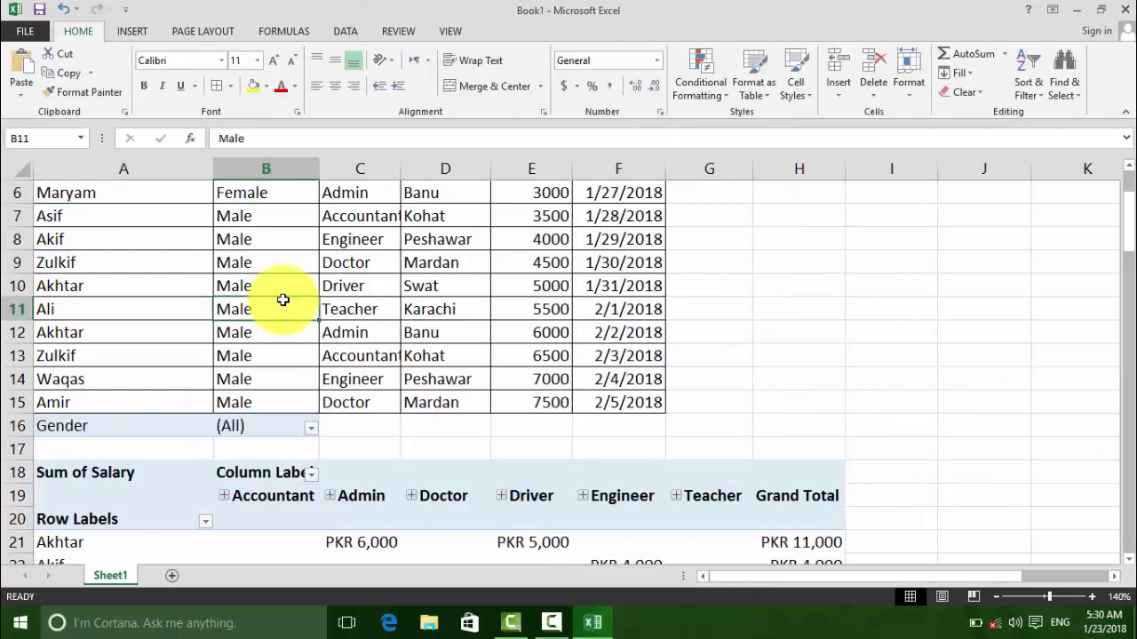
pyautogui.press('Left')
pyautogui.write('ala')
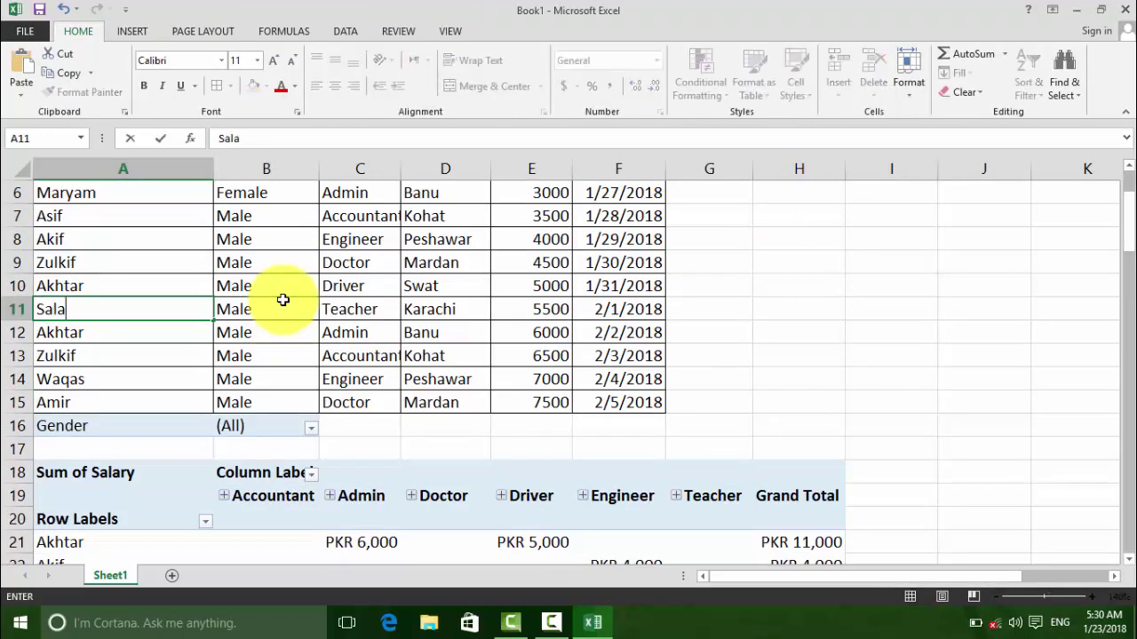
pyautogui.press('Tab')
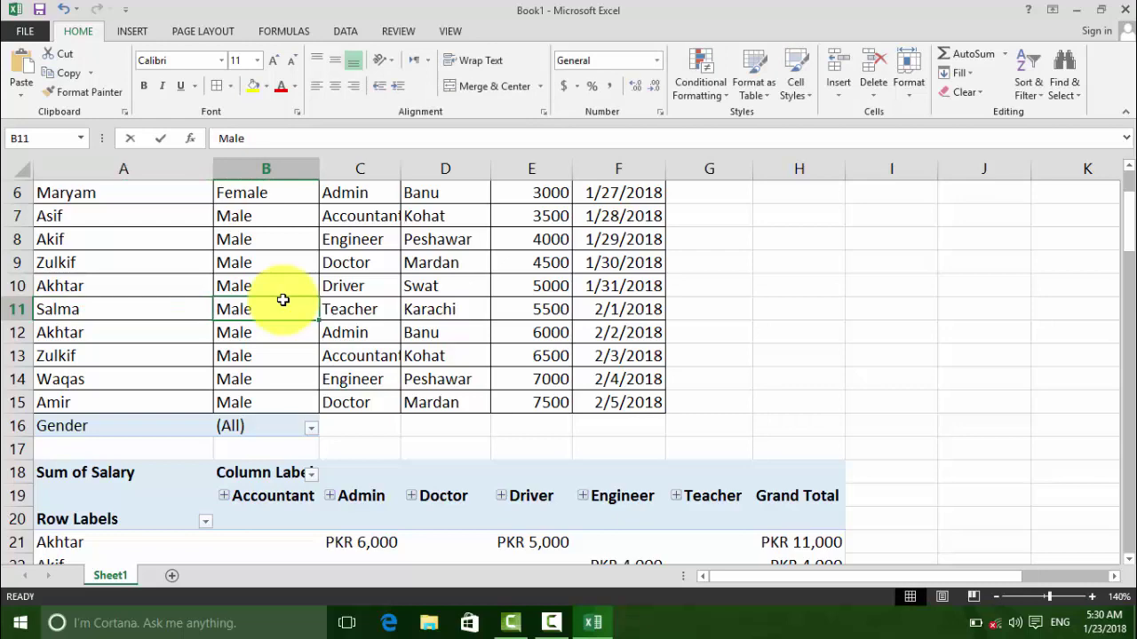
pyautogui.write('Female')
pyautogui.press('Return')
pyautogui.click(306, 312)
# Inspect the lower pivot table's 2/2/2018 entry and toggle Defer Layout Update.
pyautogui.scroll(-4, 310, 317)
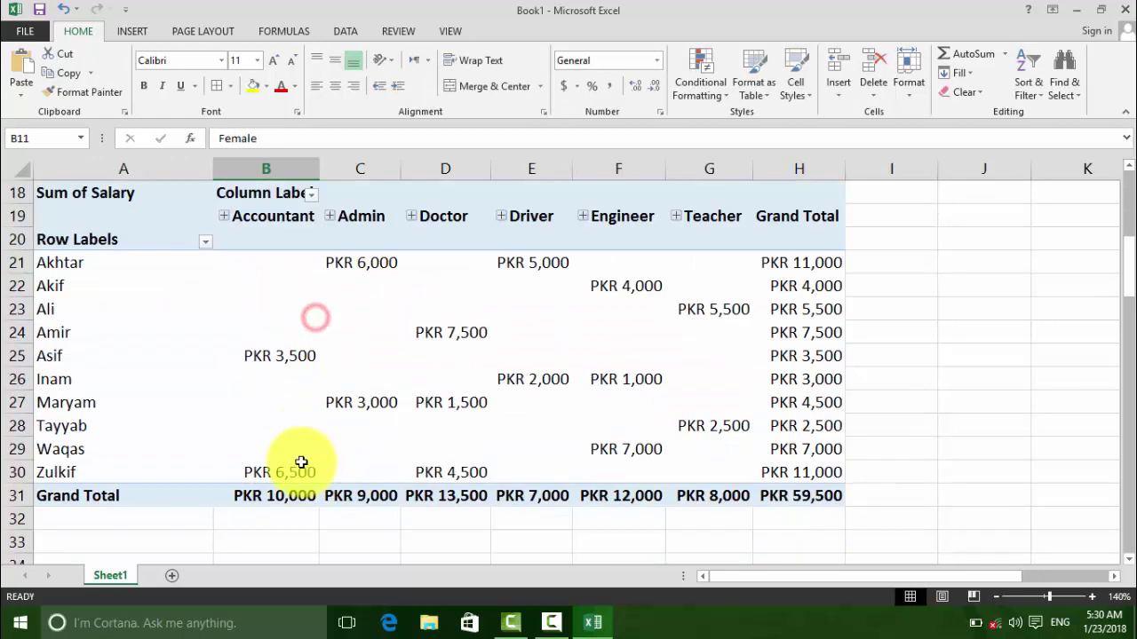
pyautogui.scroll(-4, 299, 464)
pyautogui.scroll(-1, 198, 474)
pyautogui.click(209, 392)
pyautogui.click(183, 356)
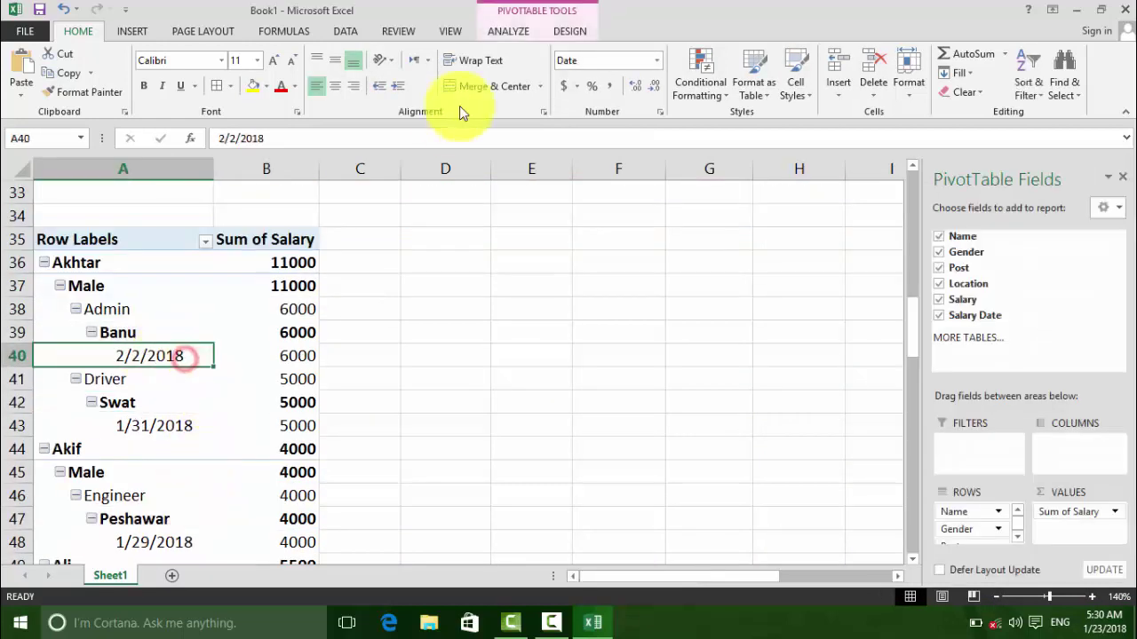
pyautogui.click(521, 34)
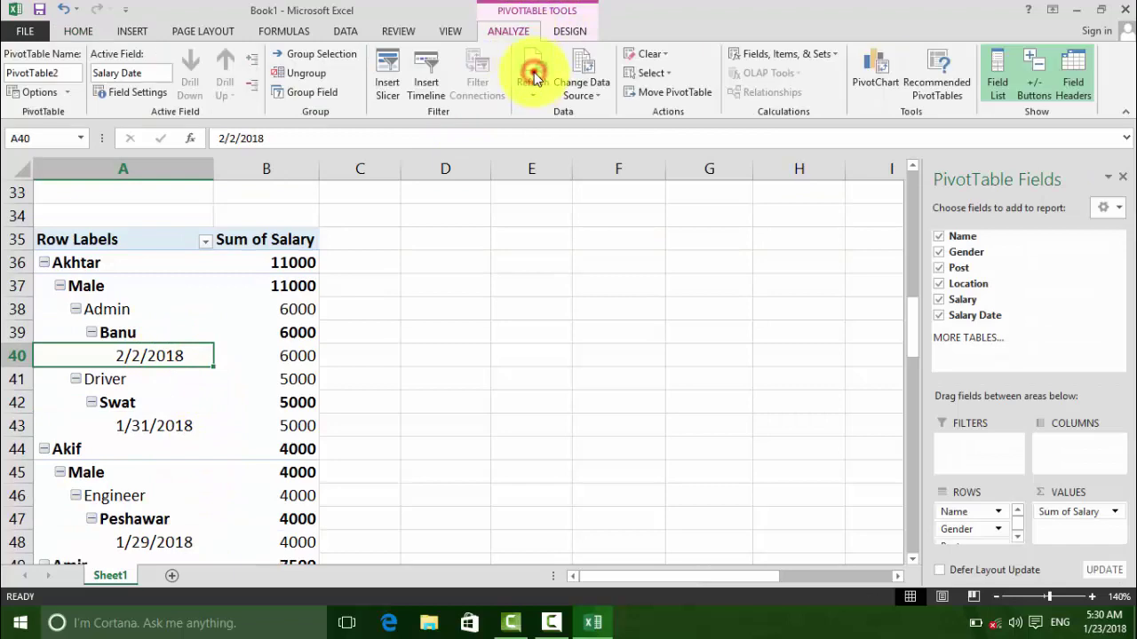
pyautogui.scroll(-2, 50, 469)
pyautogui.scroll(-1, 115, 400)
pyautogui.scroll(-2, 114, 406)
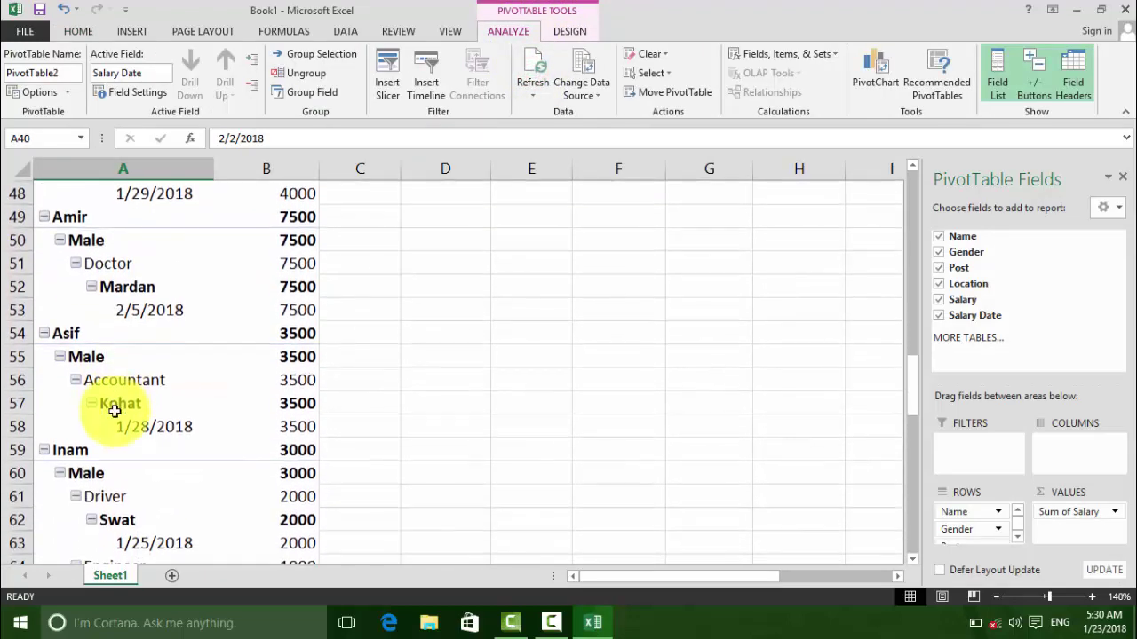
pyautogui.scroll(-1, 114, 409)
pyautogui.click(963, 570)
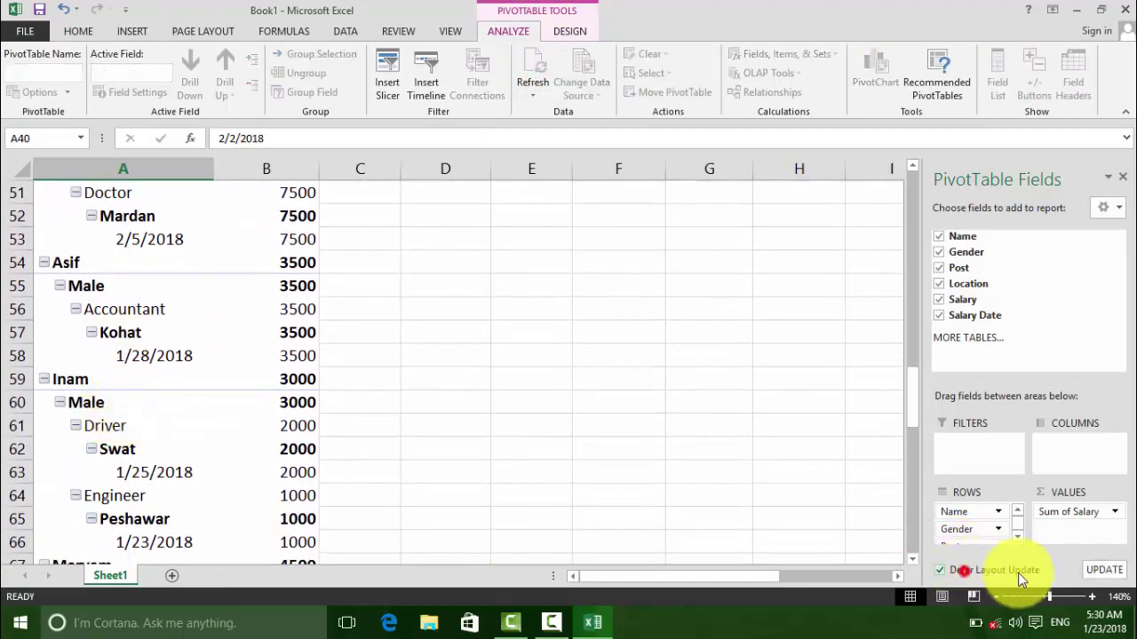
pyautogui.click(1105, 570)
pyautogui.scroll(-3, 259, 457)
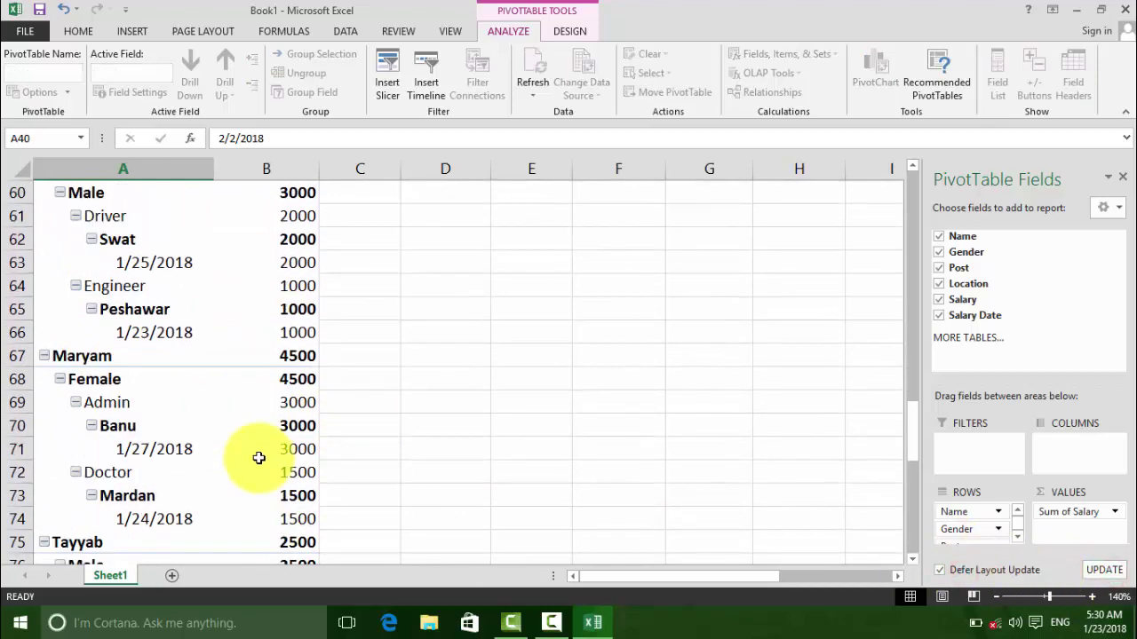
pyautogui.scroll(8, 258, 453)
pyautogui.scroll(4, 255, 449)
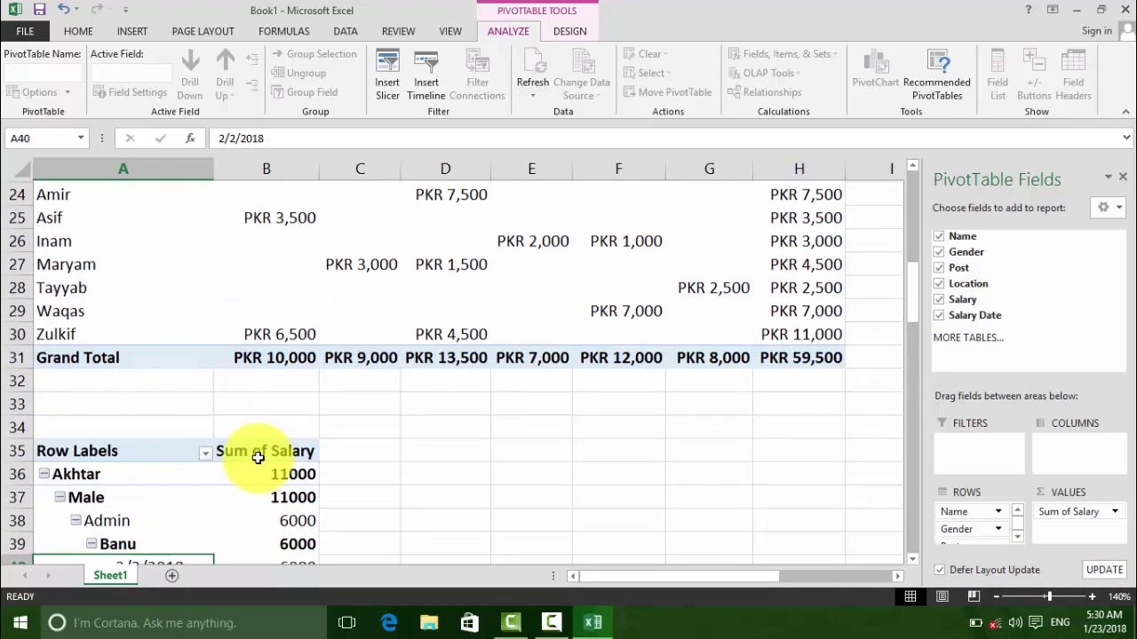
pyautogui.scroll(8, 255, 444)
# Refresh all pivot tables so the edited row 11 data is picked up.
pyautogui.click(291, 371)
pyautogui.scroll(-4, 240, 447)
pyautogui.scroll(-2, 198, 421)
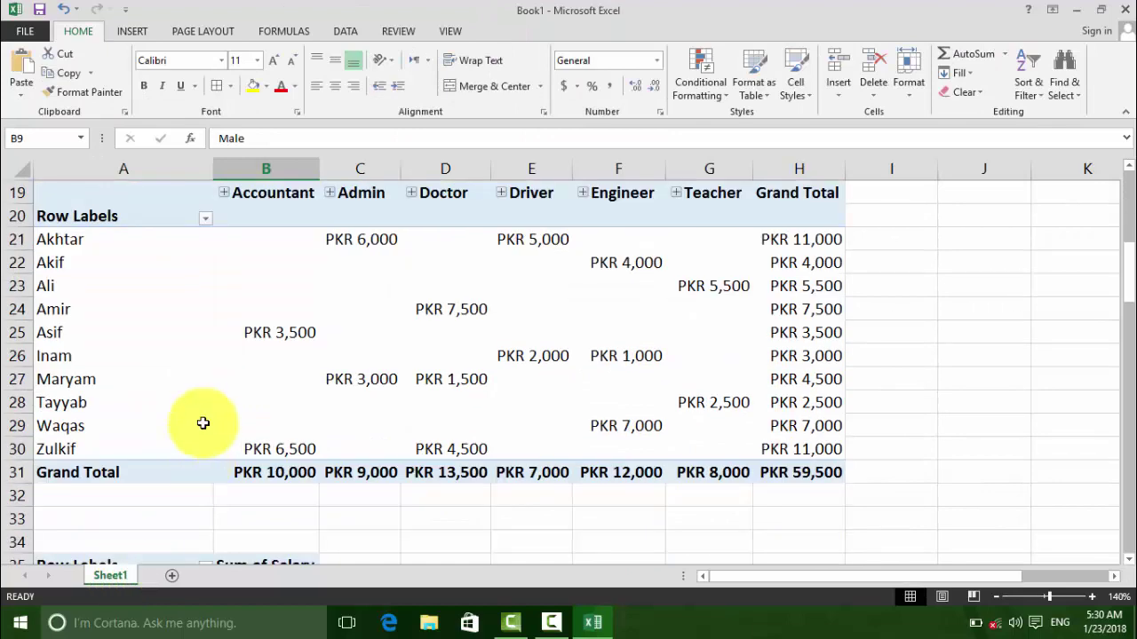
pyautogui.scroll(-4, 169, 500)
pyautogui.click(204, 465)
pyautogui.click(196, 400)
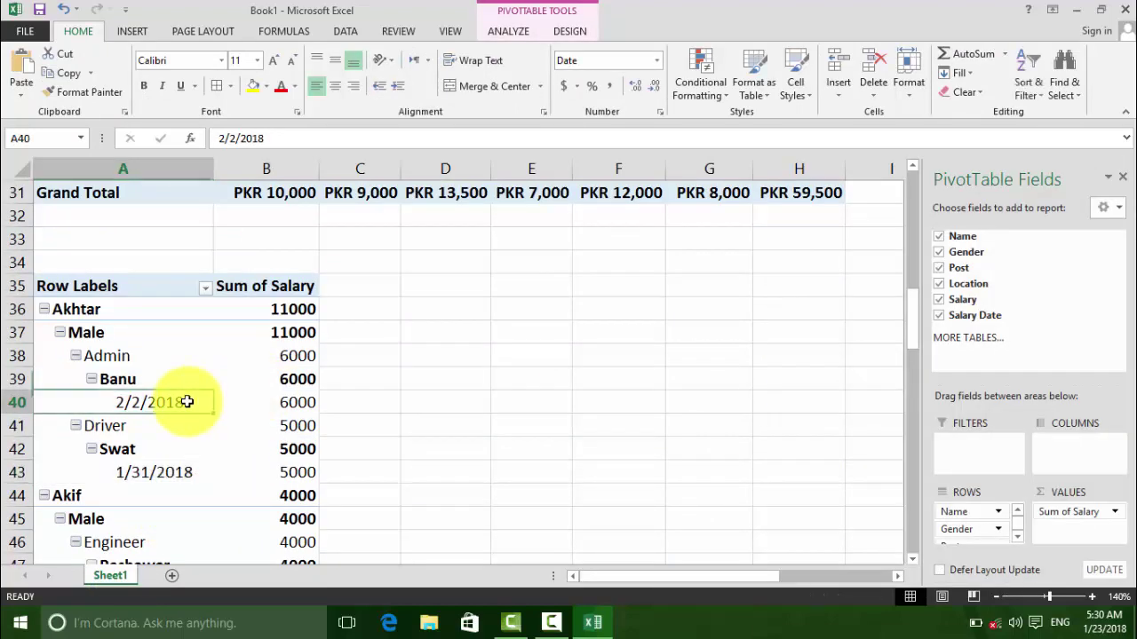
pyautogui.click(507, 32)
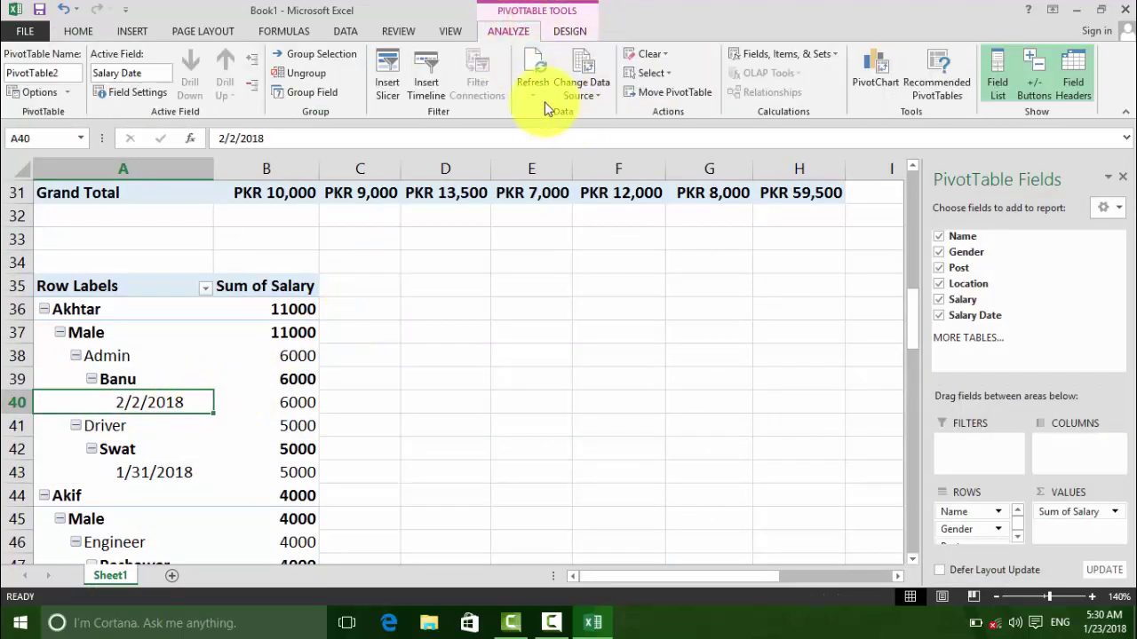
pyautogui.click(542, 98)
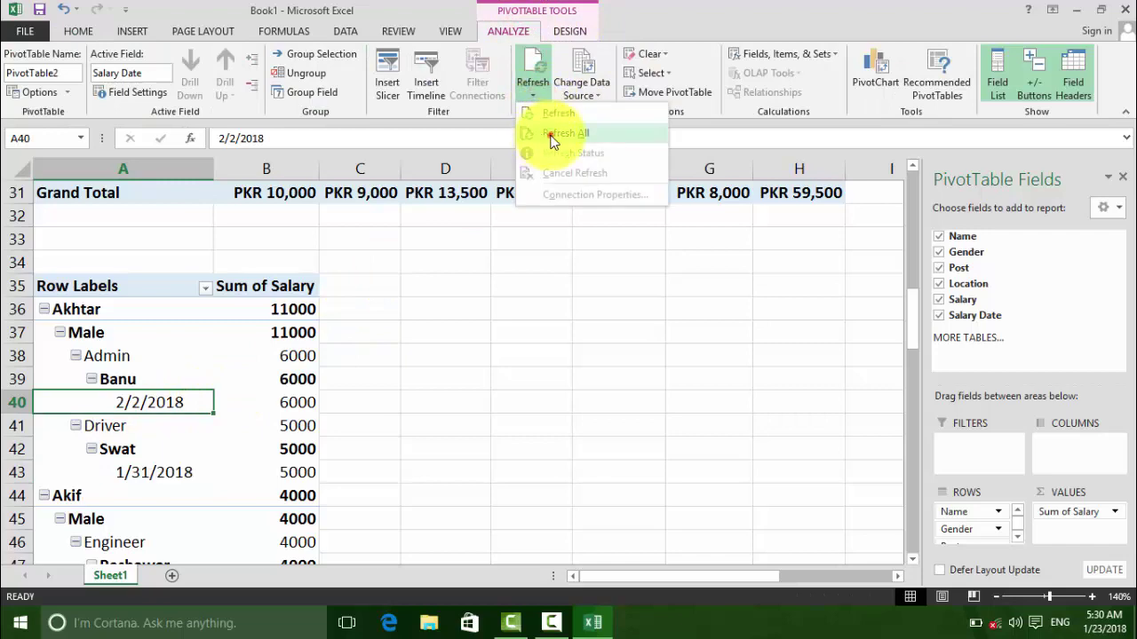
pyautogui.click(543, 134)
# Check the renamed employee's salary date row in the pivot and refresh all again.
pyautogui.scroll(-5, 183, 472)
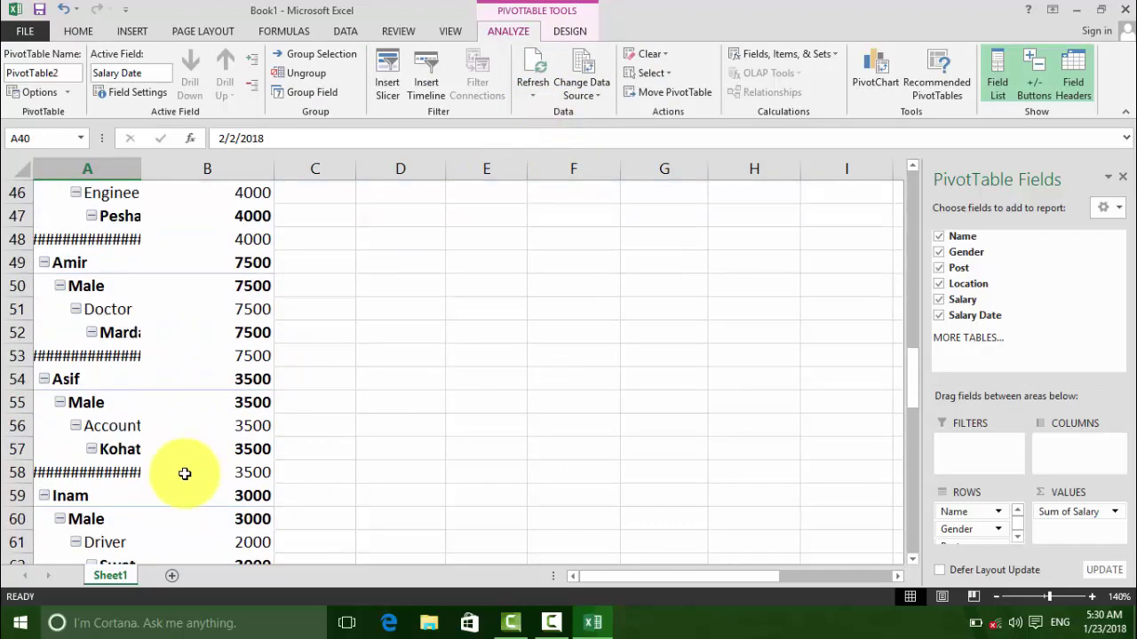
pyautogui.scroll(-4, 183, 475)
pyautogui.scroll(-4, 185, 481)
pyautogui.scroll(-3, 185, 481)
pyautogui.scroll(-1, 183, 479)
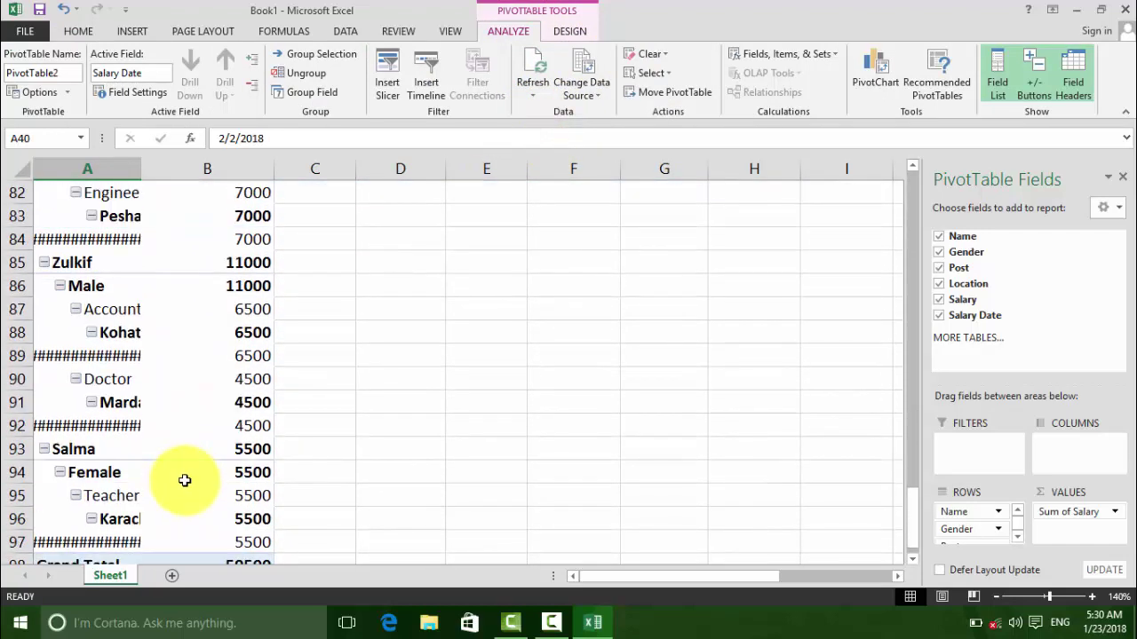
pyautogui.scroll(-1, 183, 480)
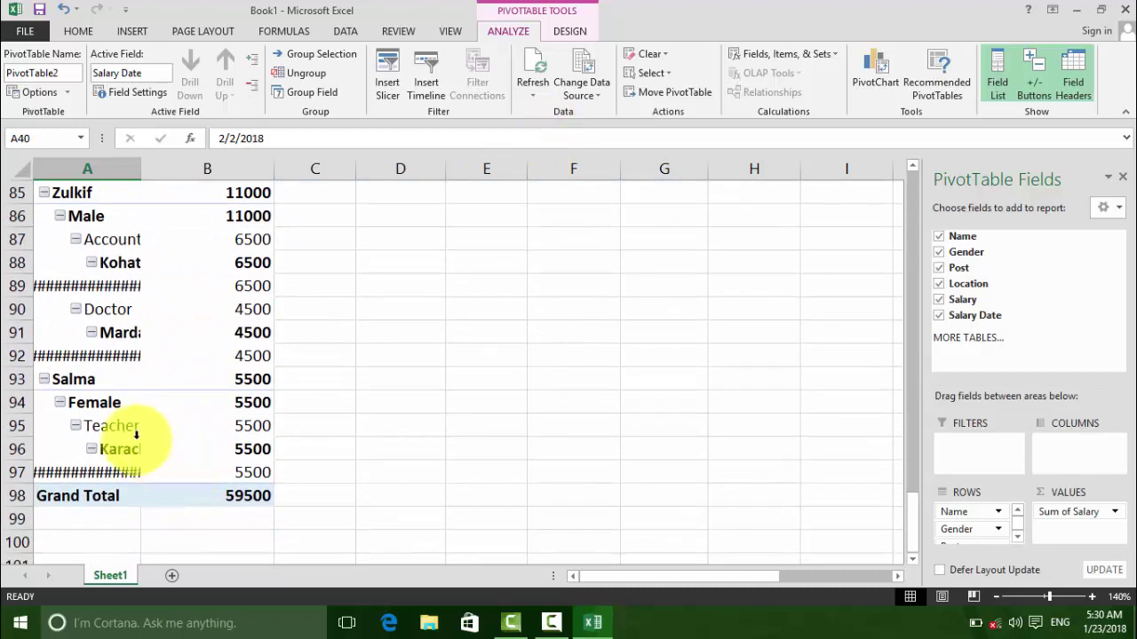
pyautogui.click(64, 378)
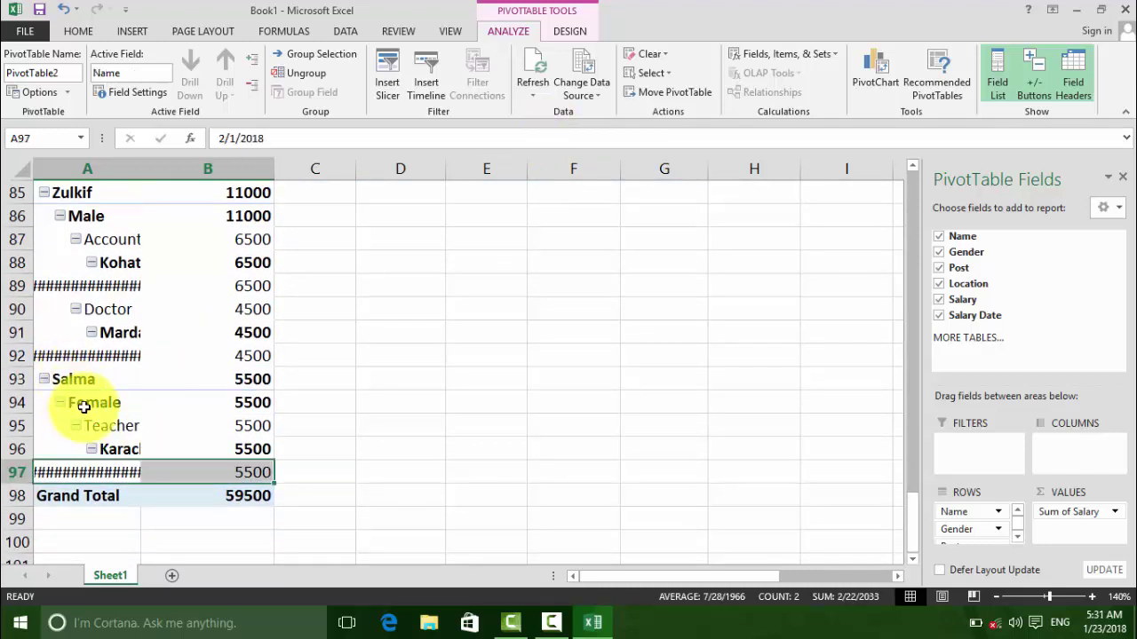
pyautogui.click(533, 94)
pyautogui.click(552, 132)
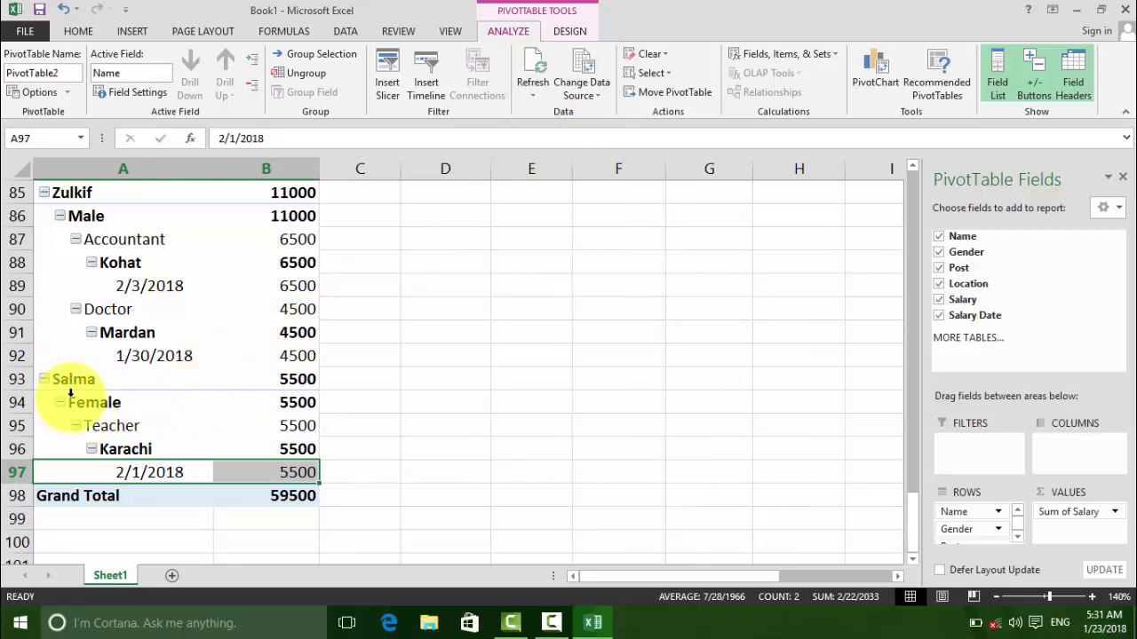
# Select the Driver and 2/2/2018 items in the pivot table and refresh it.
pyautogui.scroll(4, 71, 394)
pyautogui.scroll(7, 70, 393)
pyautogui.scroll(12, 70, 393)
pyautogui.scroll(5, 72, 396)
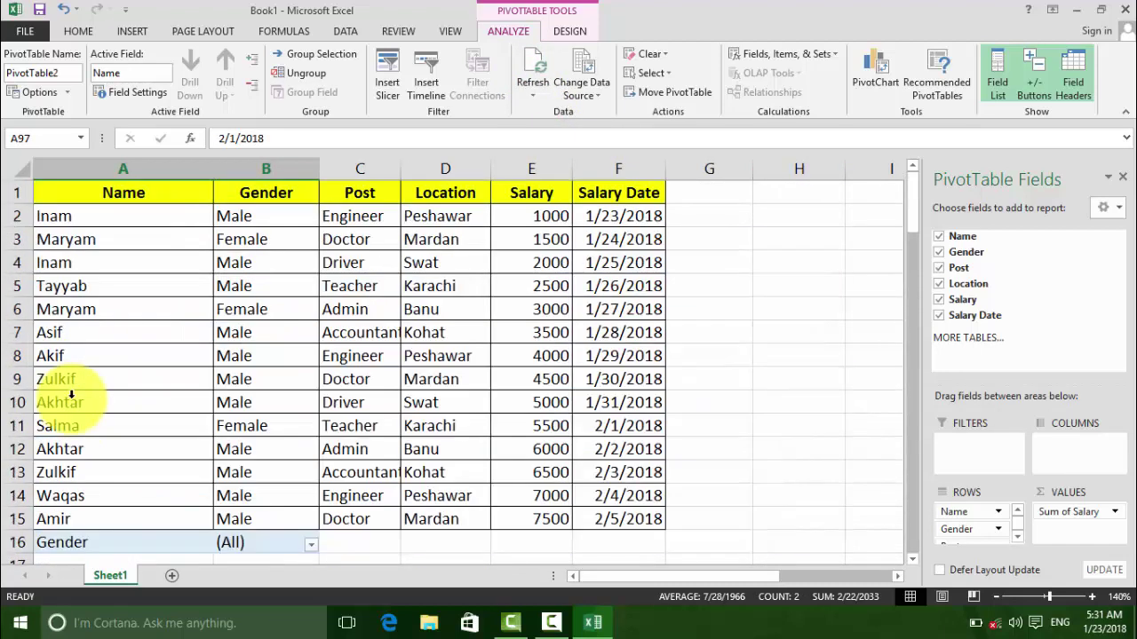
pyautogui.scroll(-5, 71, 396)
pyautogui.scroll(-3, 69, 404)
pyautogui.scroll(-5, 66, 413)
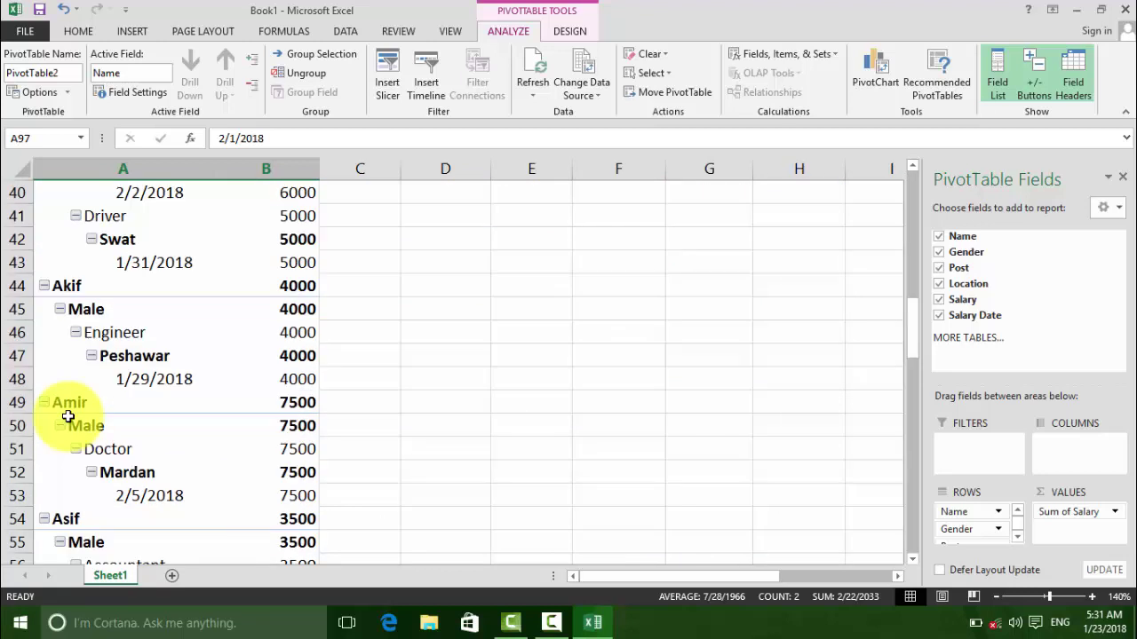
pyautogui.click(128, 276)
pyautogui.click(119, 208)
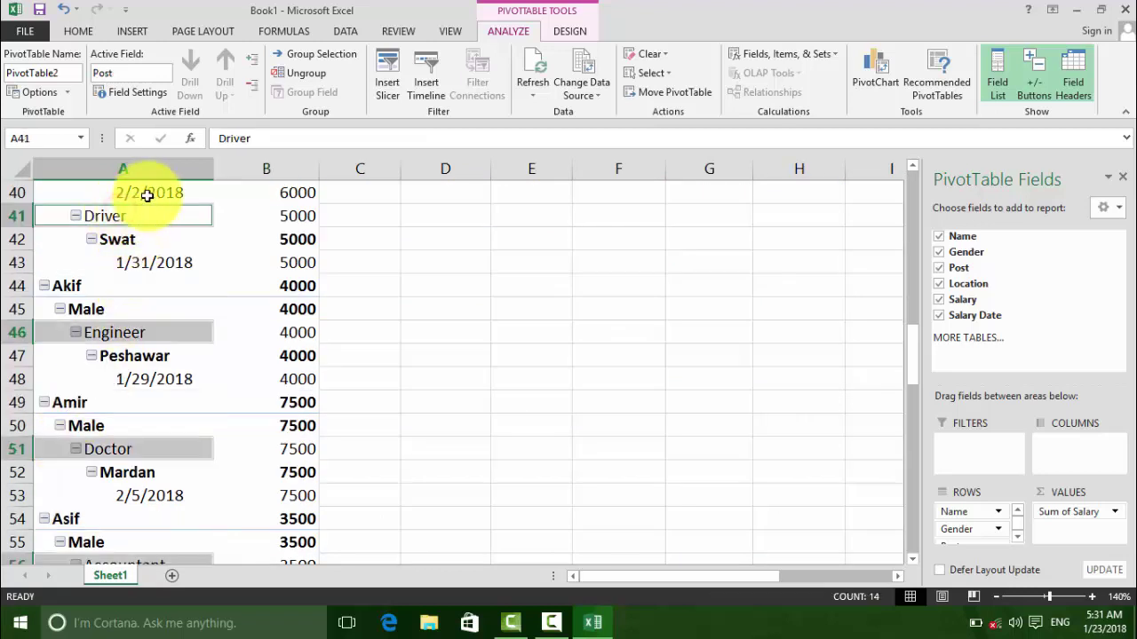
pyautogui.click(147, 194)
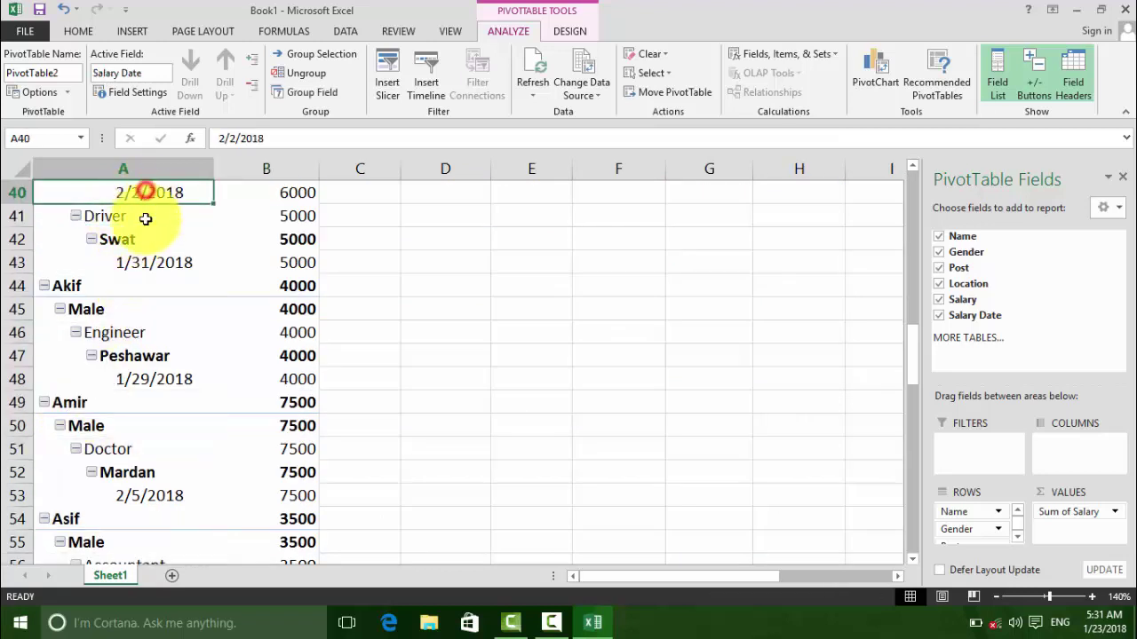
pyautogui.click(531, 80)
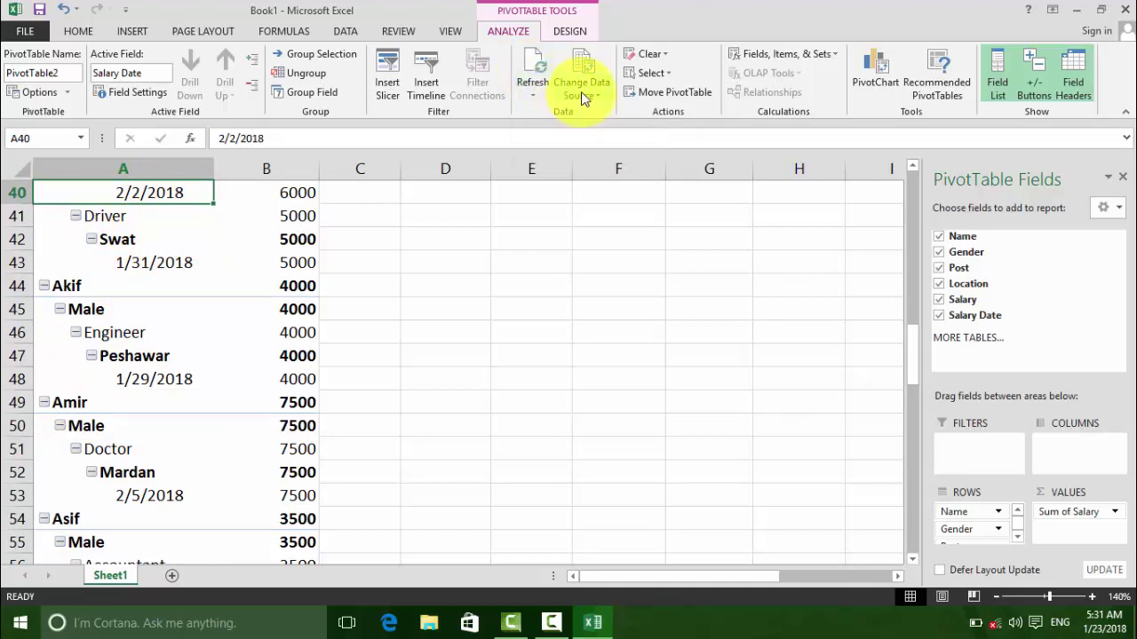
# Try changing the pivot source to A1:H15, cancel after the invalid field name error, then select F1:F15.
pyautogui.click(583, 96)
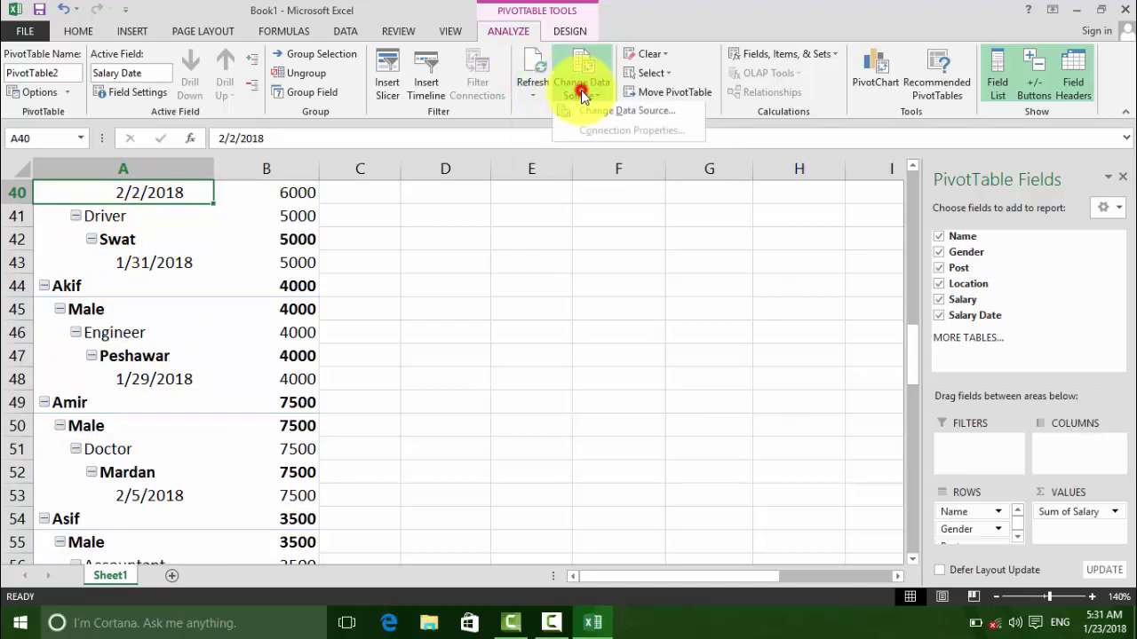
pyautogui.click(182, 229)
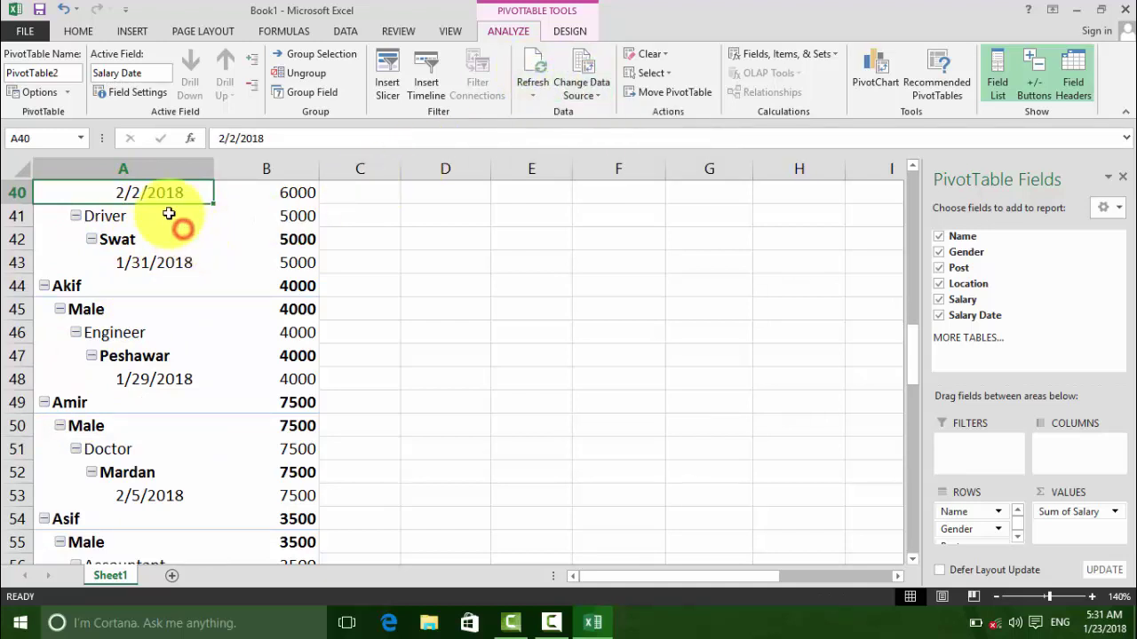
pyautogui.click(581, 89)
pyautogui.click(587, 114)
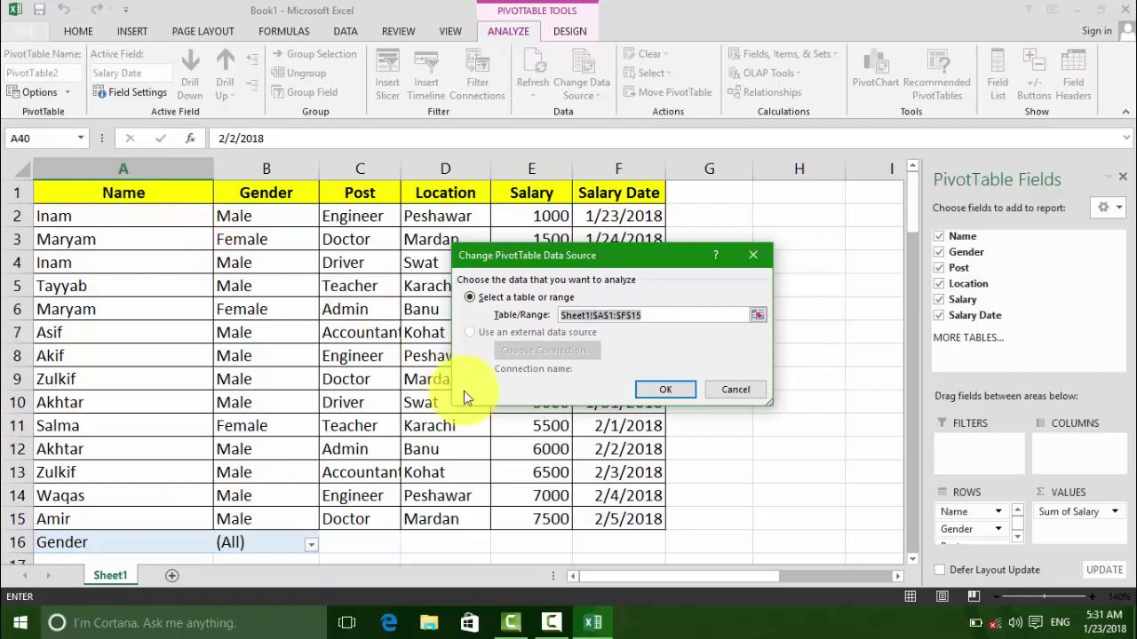
pyautogui.moveTo(125, 192); pyautogui.dragTo(838, 514)
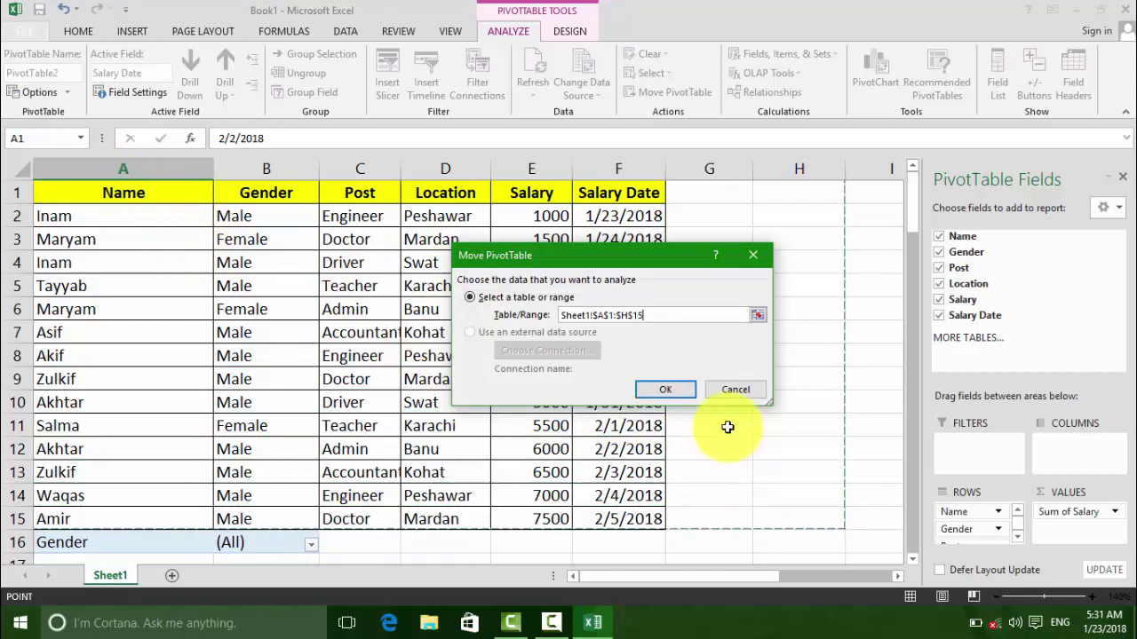
pyautogui.click(679, 395)
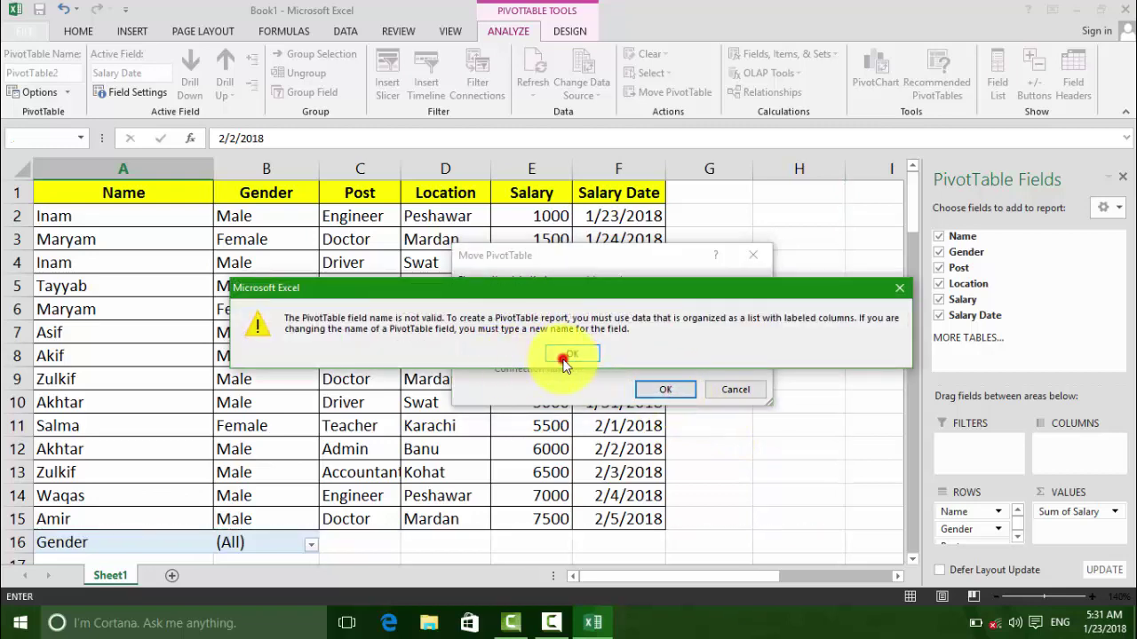
pyautogui.click(563, 359)
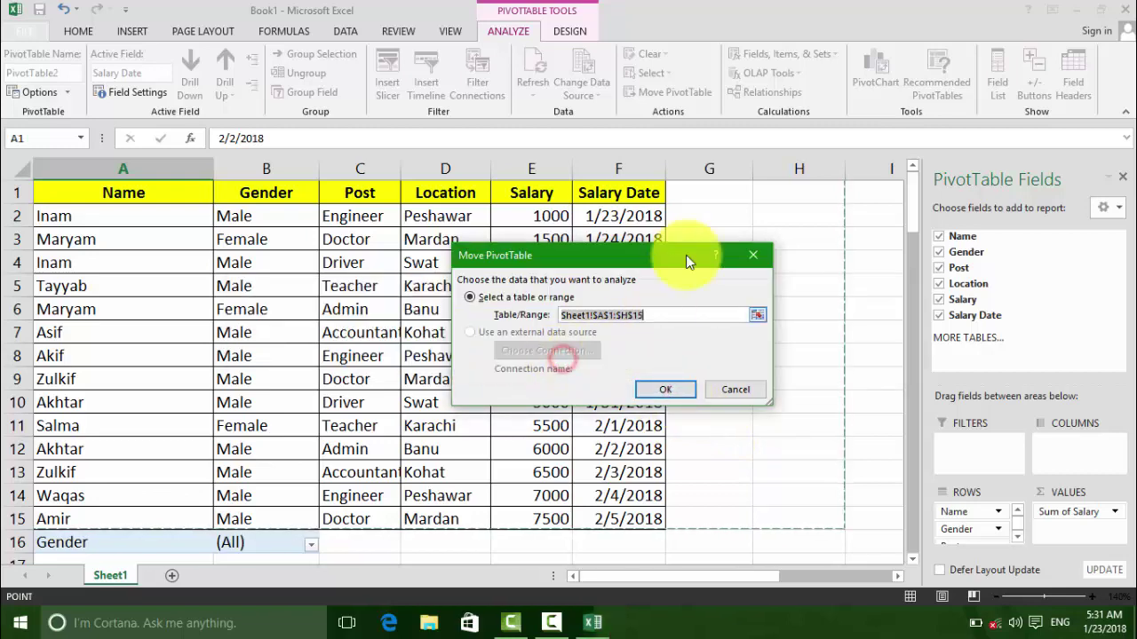
pyautogui.click(728, 390)
pyautogui.moveTo(618, 193)
pyautogui.mouseDown()
pyautogui.moveTo(657, 532)
pyautogui.moveTo(807, 527)
pyautogui.mouseUp()
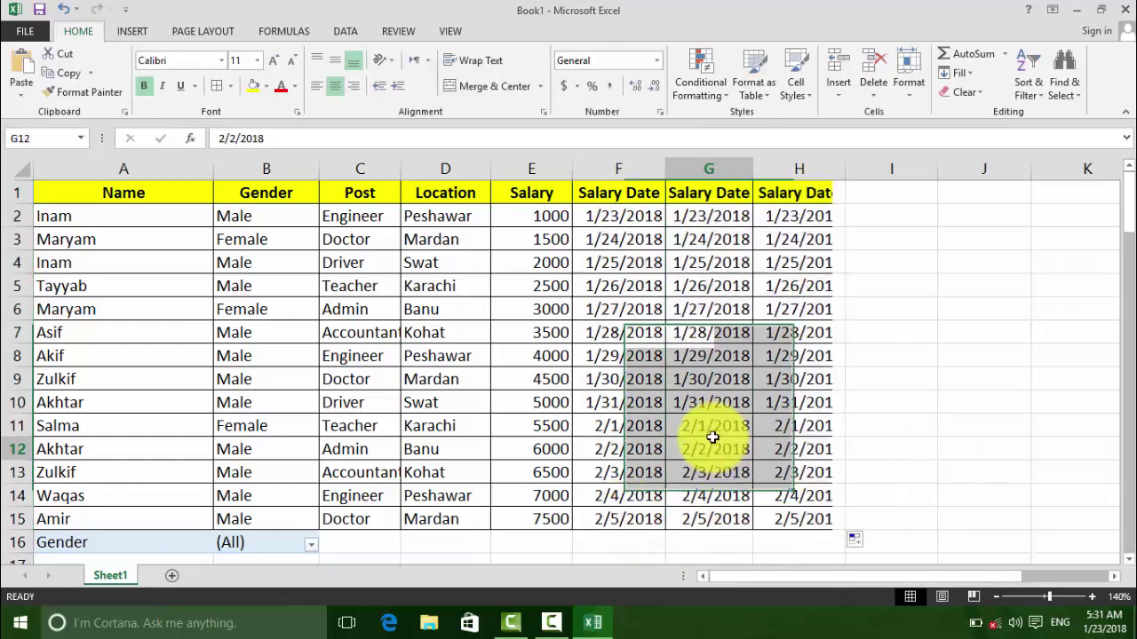
# Change the second pivot table's data source to $A$1:$H$15.
pyautogui.click(712, 437)
pyautogui.scroll(-5, 274, 533)
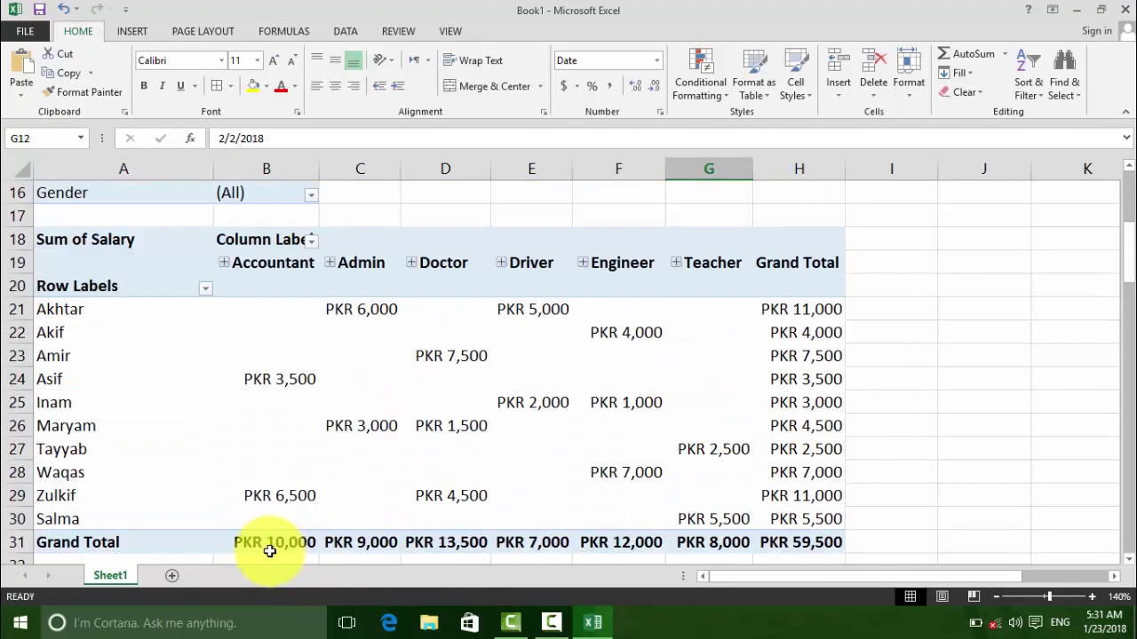
pyautogui.scroll(-3, 235, 471)
pyautogui.click(237, 469)
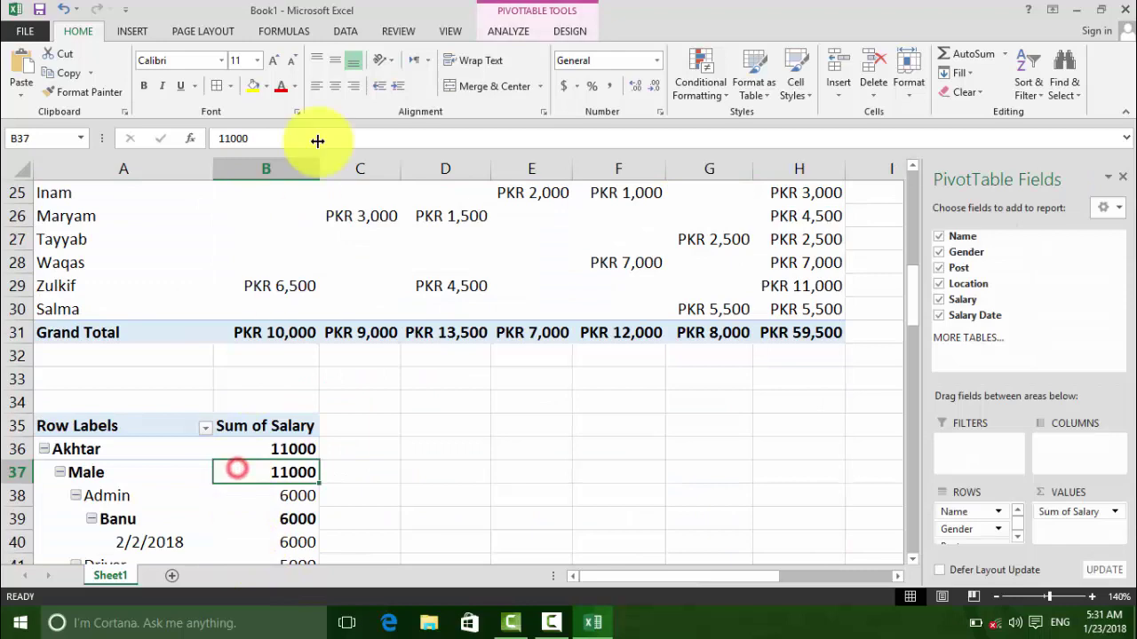
pyautogui.click(519, 43)
pyautogui.click(583, 95)
pyautogui.click(593, 116)
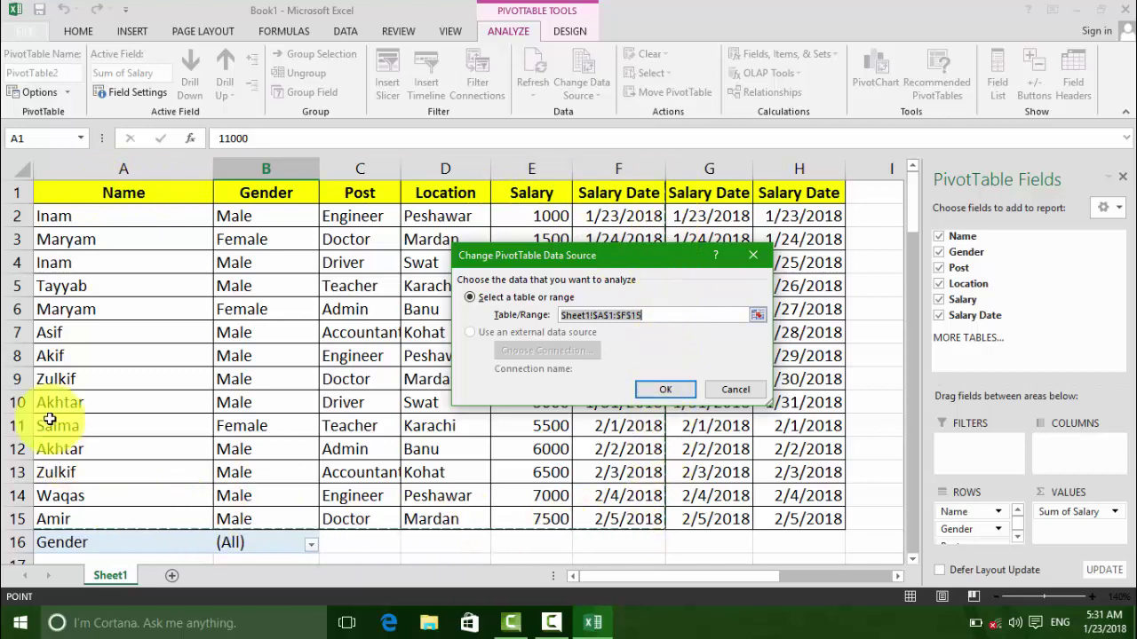
pyautogui.moveTo(60, 185); pyautogui.dragTo(802, 520)
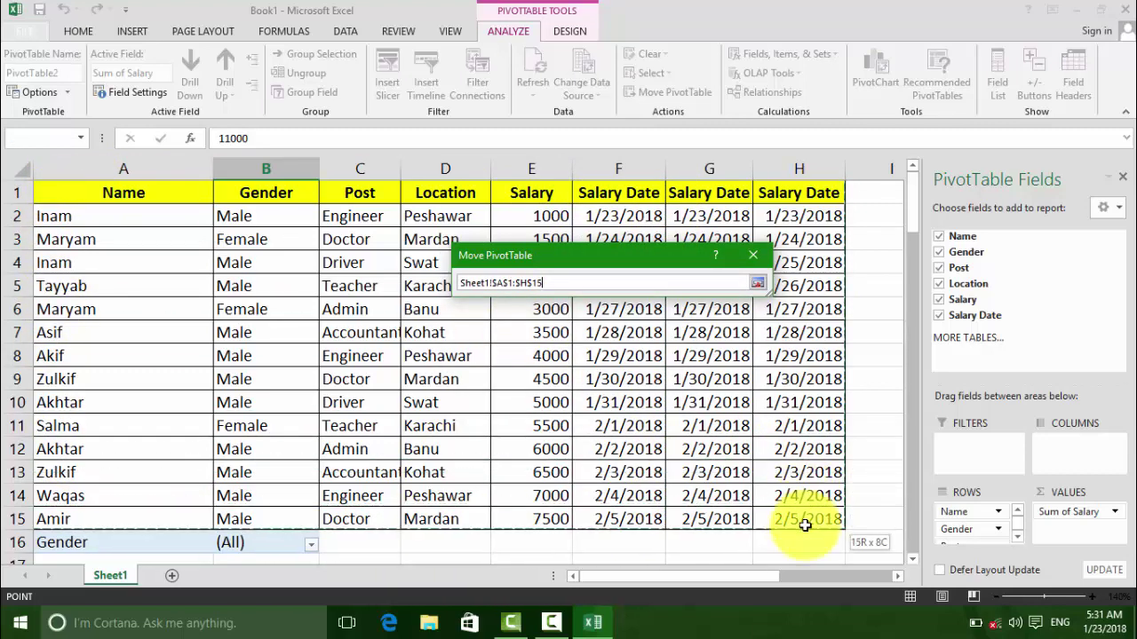
pyautogui.click(661, 390)
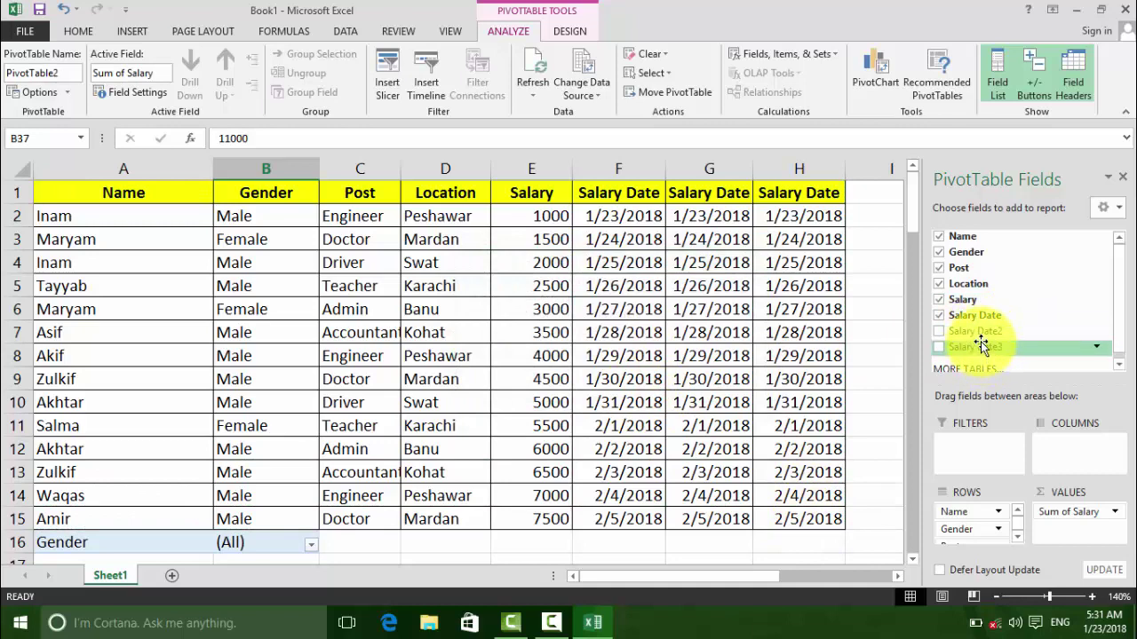
pyautogui.scroll(-2, 545, 475)
pyautogui.scroll(-3, 550, 486)
pyautogui.scroll(-7, 545, 479)
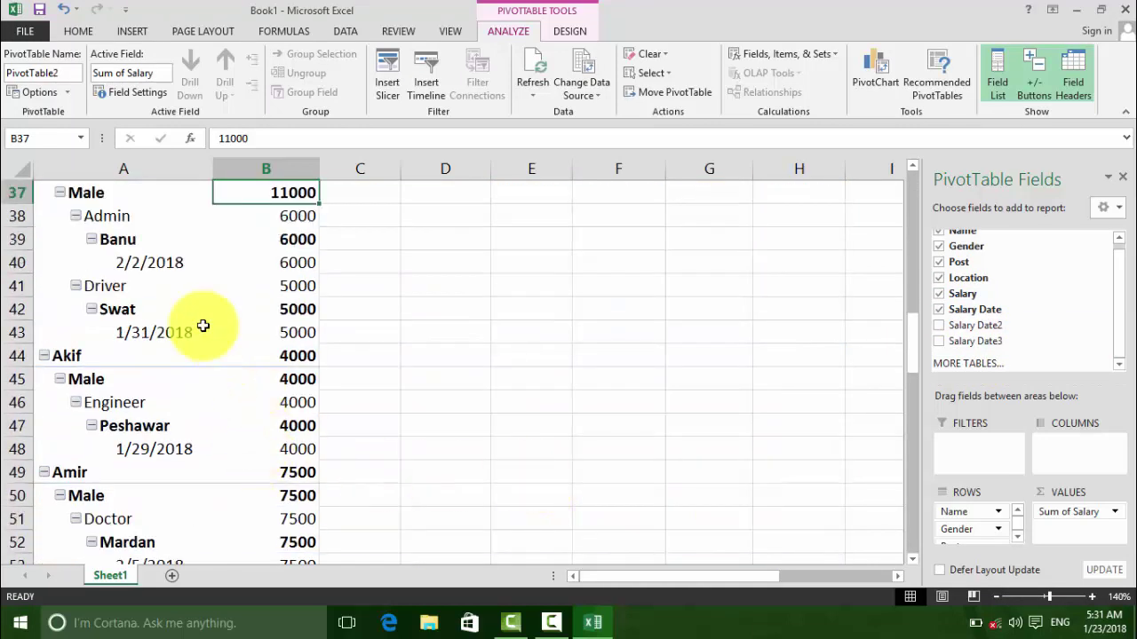
# Refresh all pivot tables, then autofit columns B and A to their contents.
pyautogui.click(532, 93)
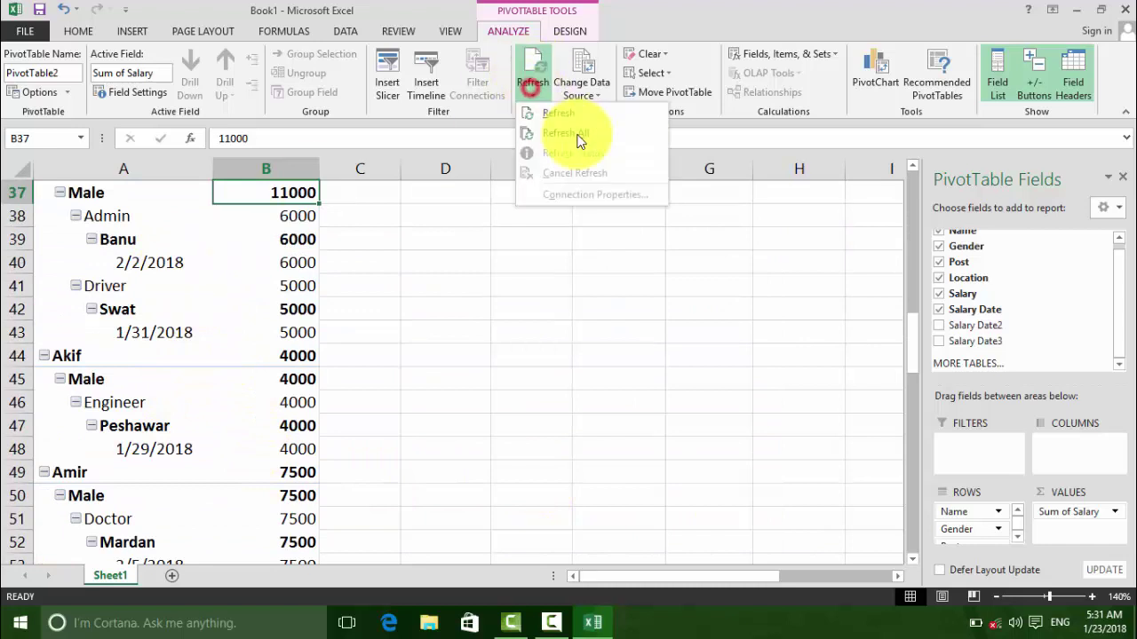
pyautogui.click(576, 135)
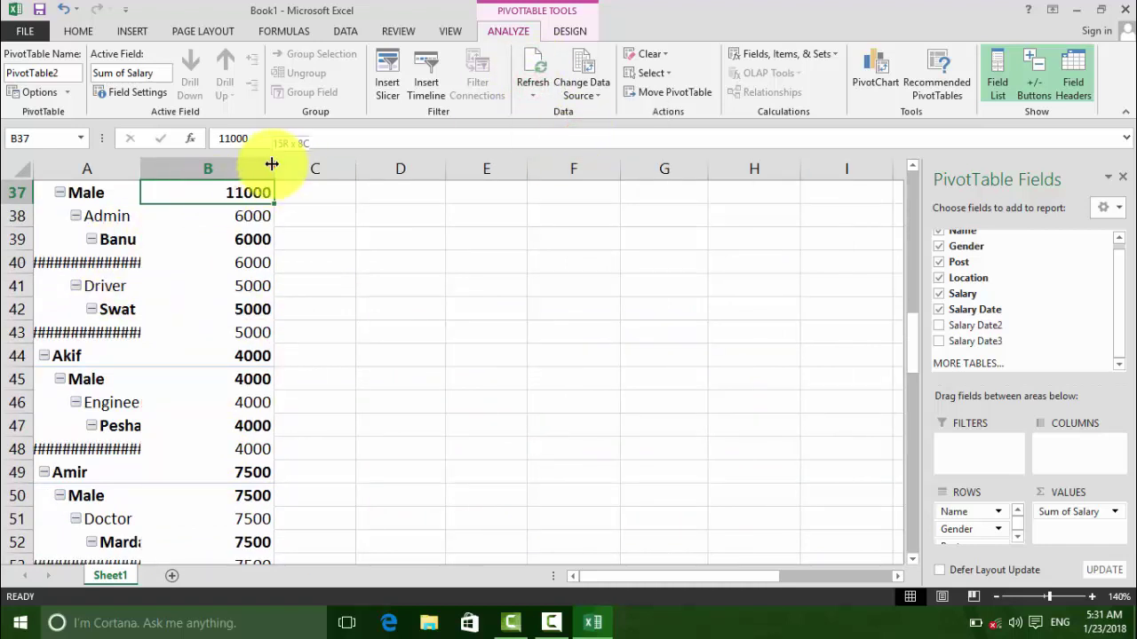
pyautogui.doubleClick(273, 169)
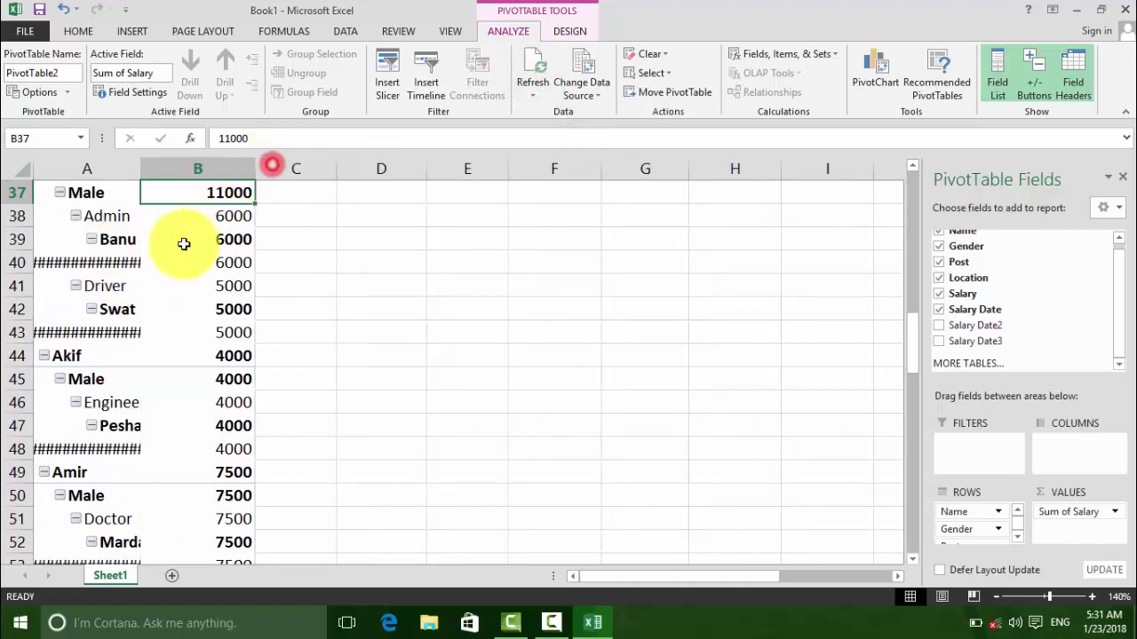
pyautogui.doubleClick(141, 164)
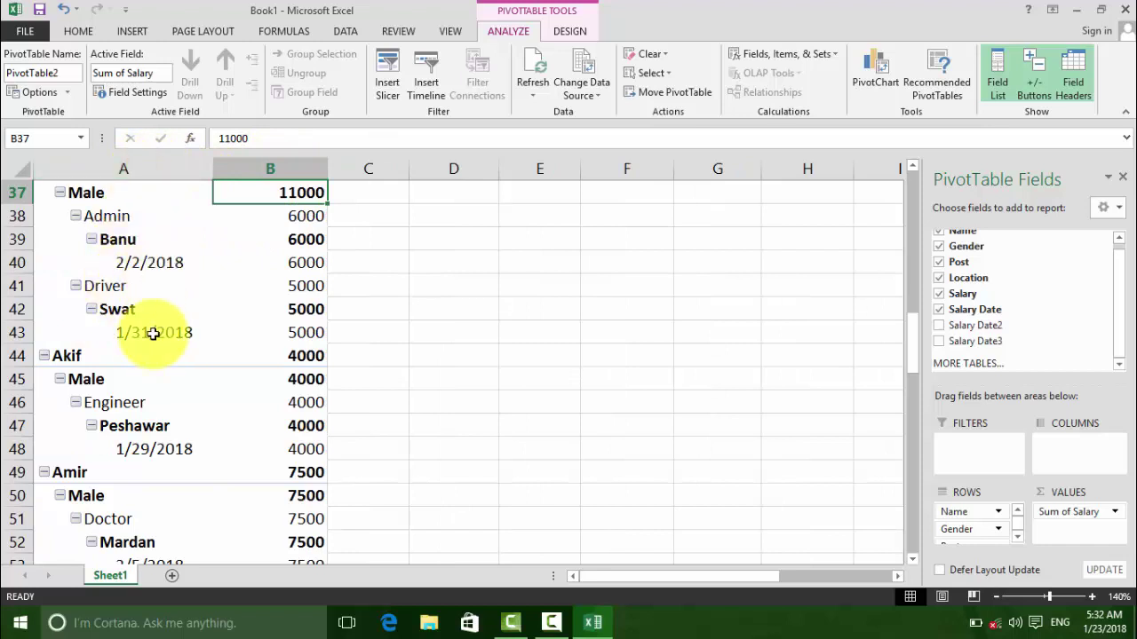
# Tick Salary Date2 and Salary Date3 as row fields, then select Admin and open Change Data Source.
pyautogui.click(938, 325)
pyautogui.click(938, 341)
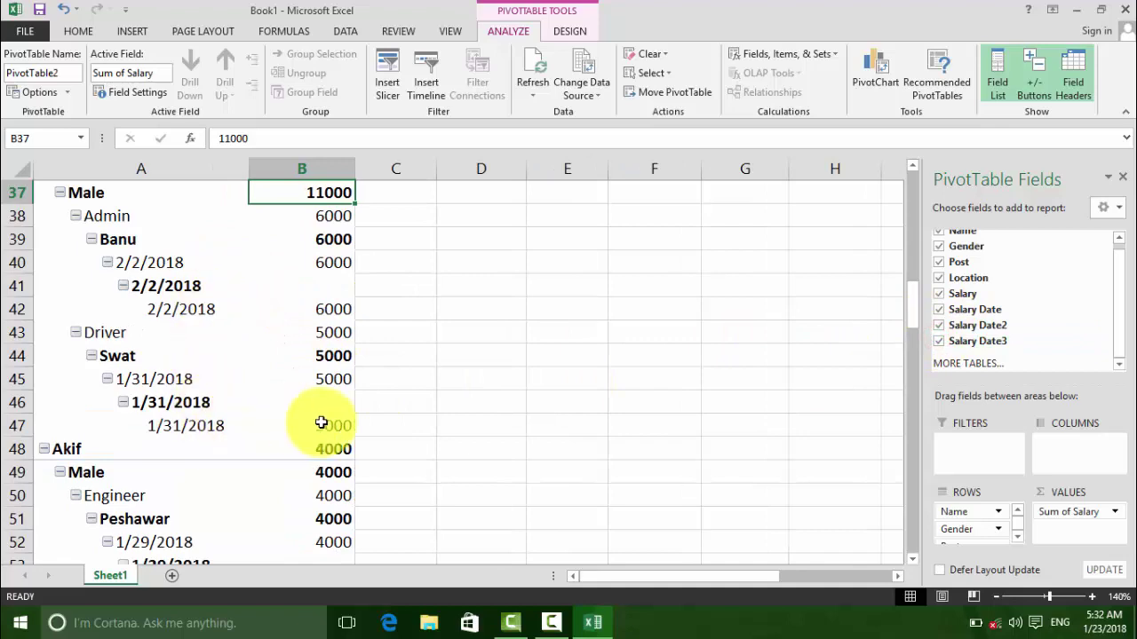
pyautogui.scroll(6, 301, 439)
pyautogui.scroll(2, 302, 439)
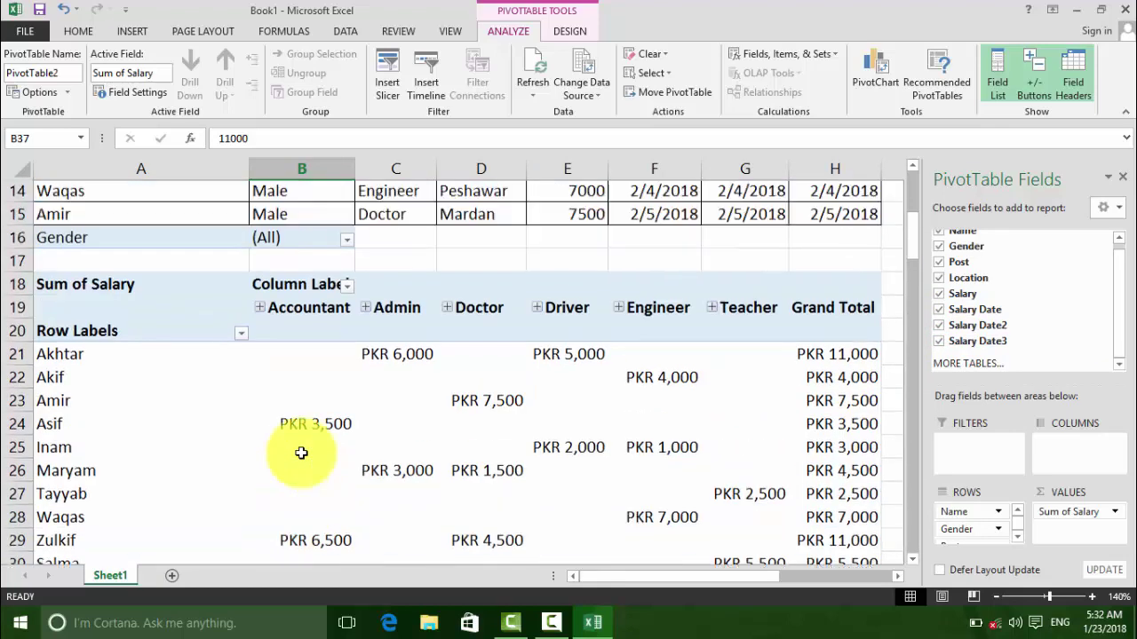
pyautogui.scroll(-4, 301, 438)
pyautogui.click(231, 494)
pyautogui.click(579, 94)
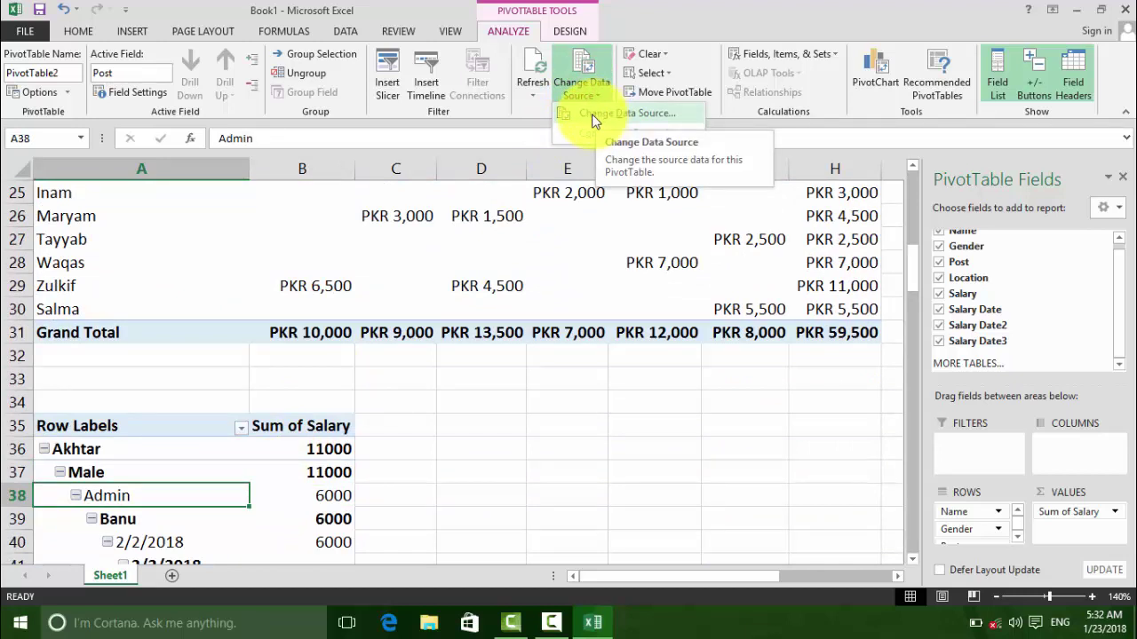
pyautogui.click(509, 193)
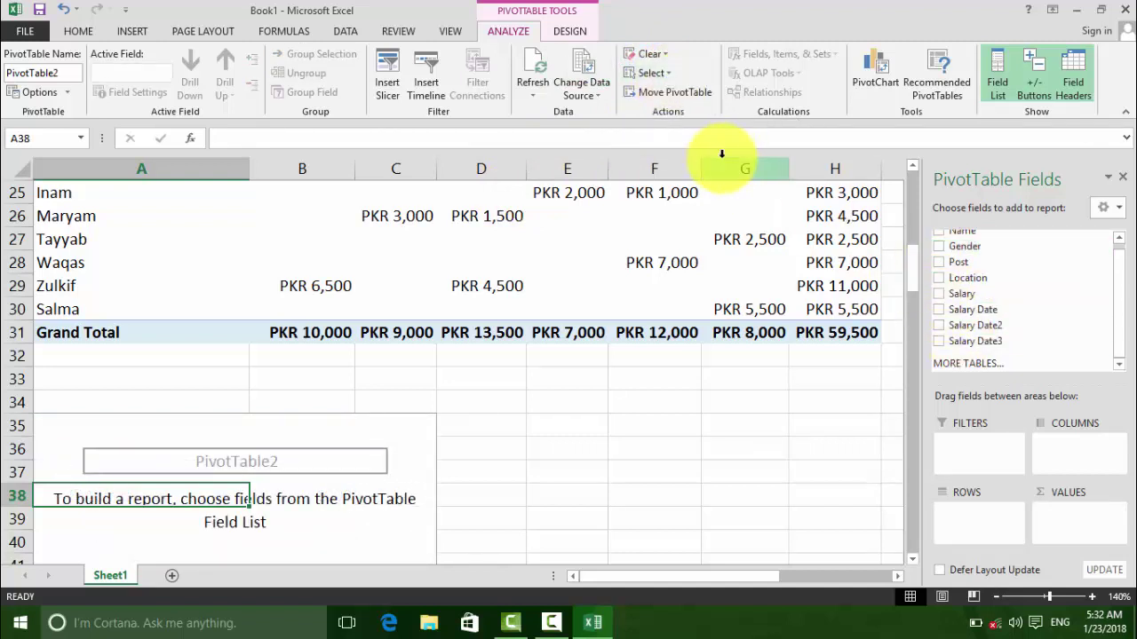
pyautogui.hotkey('ctrl', 'z')
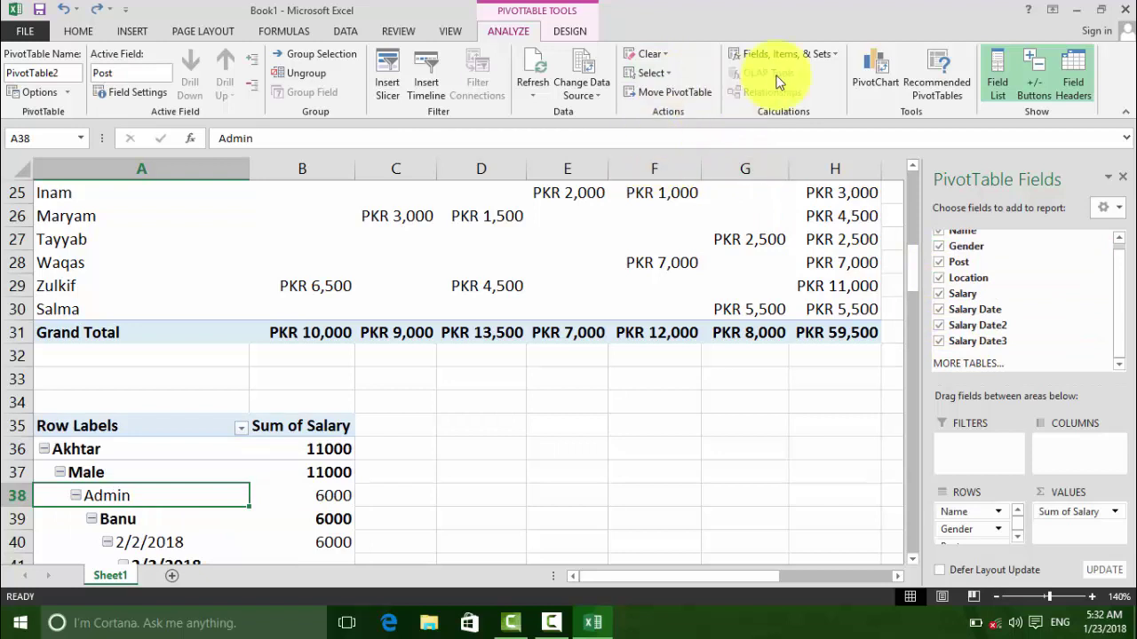
pyautogui.click(653, 73)
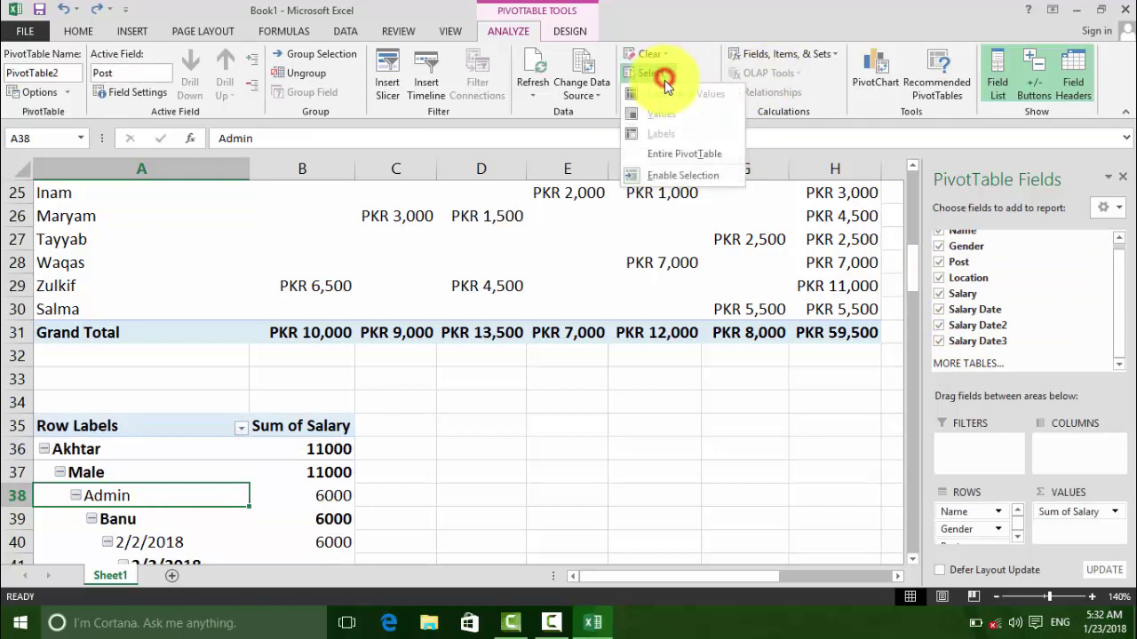
pyautogui.click(666, 158)
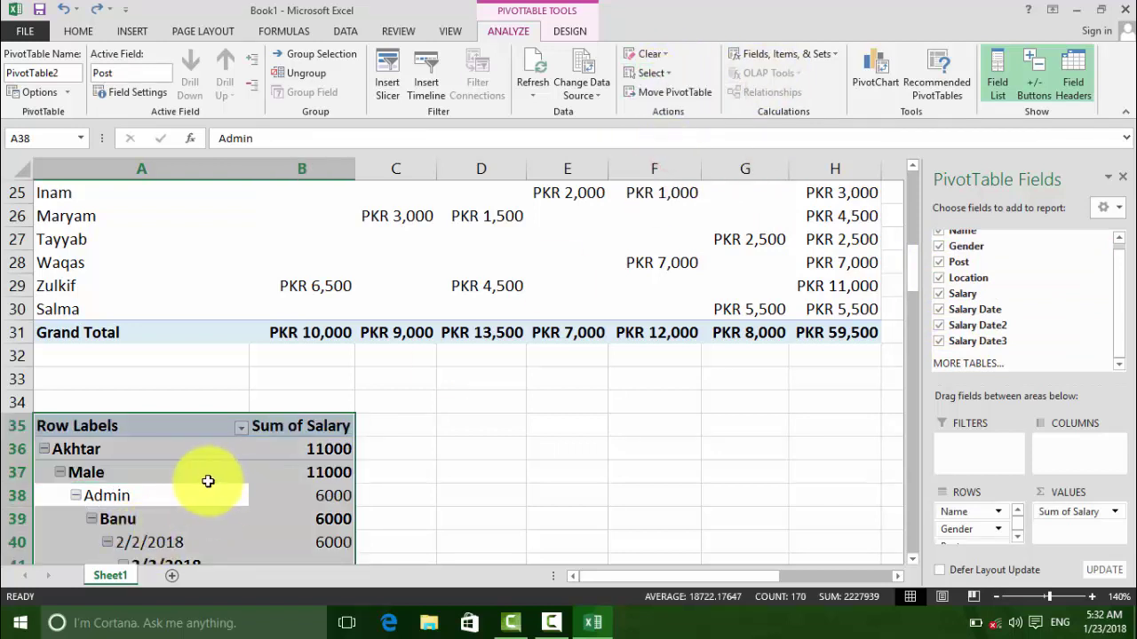
pyautogui.click(169, 513)
pyautogui.click(81, 450)
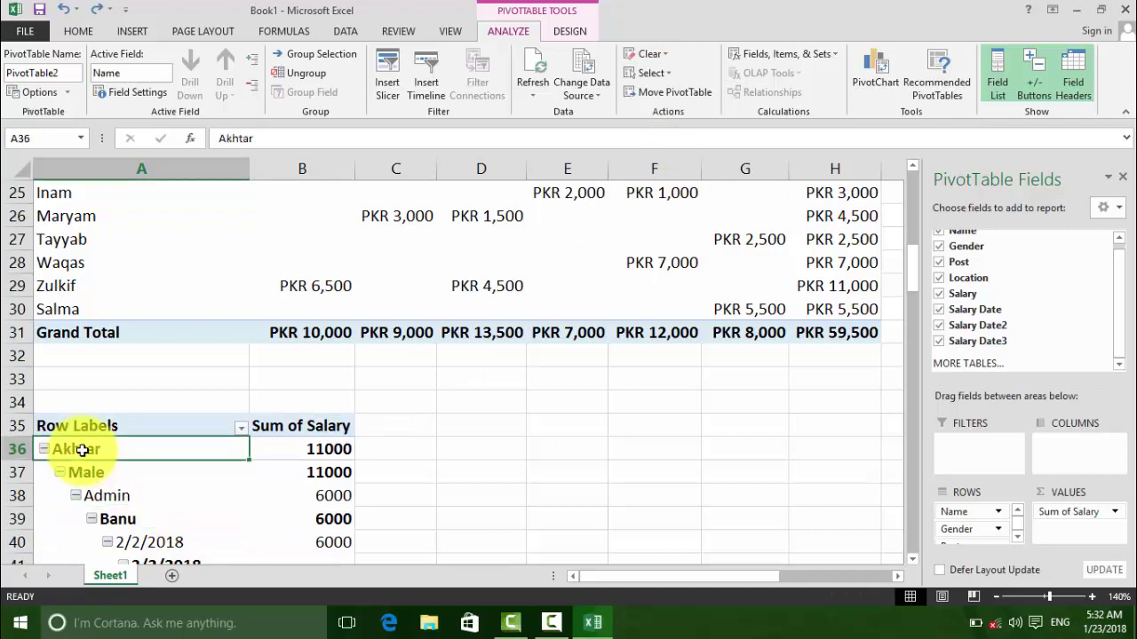
pyautogui.click(89, 430)
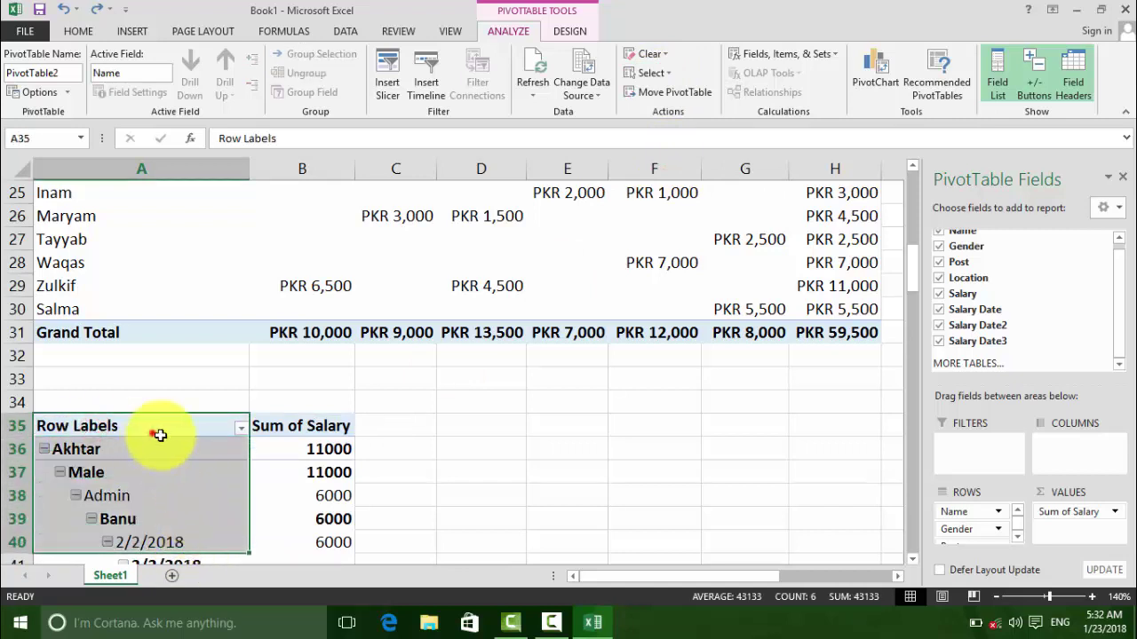
pyautogui.moveTo(151, 433); pyautogui.dragTo(299, 479)
pyautogui.click(221, 446)
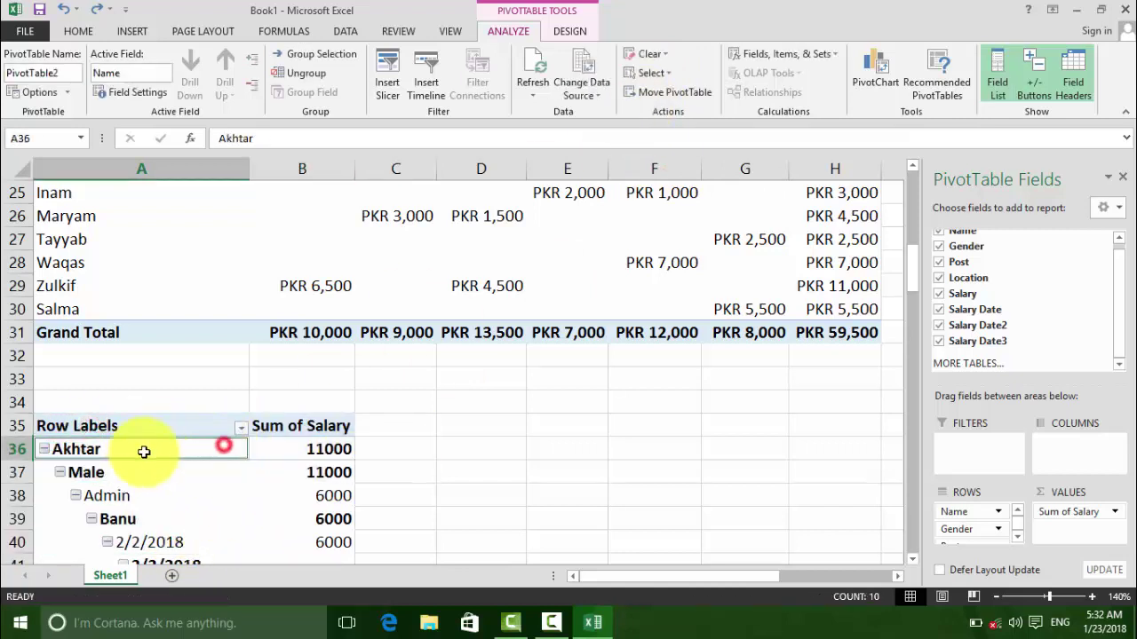
pyautogui.click(638, 74)
pyautogui.click(657, 94)
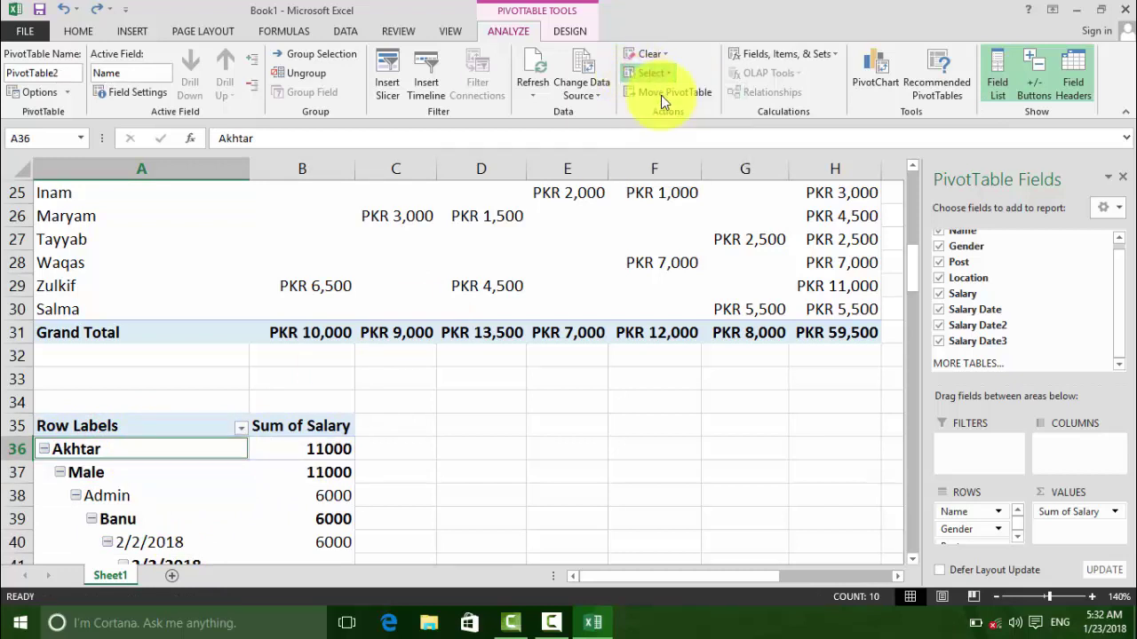
pyautogui.click(107, 476)
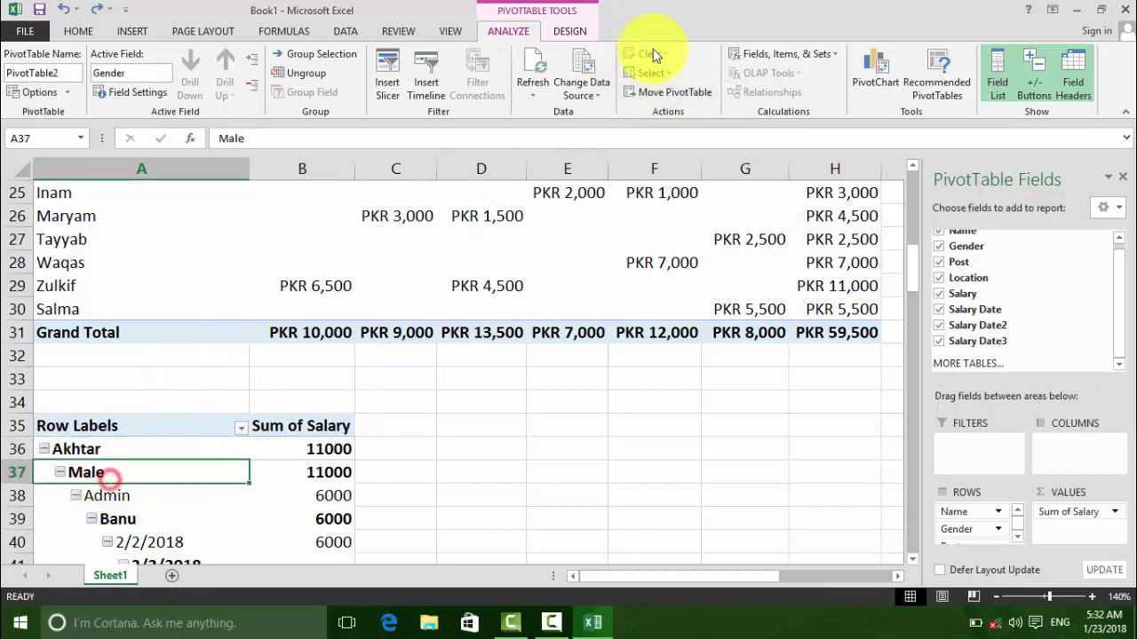
pyautogui.click(653, 74)
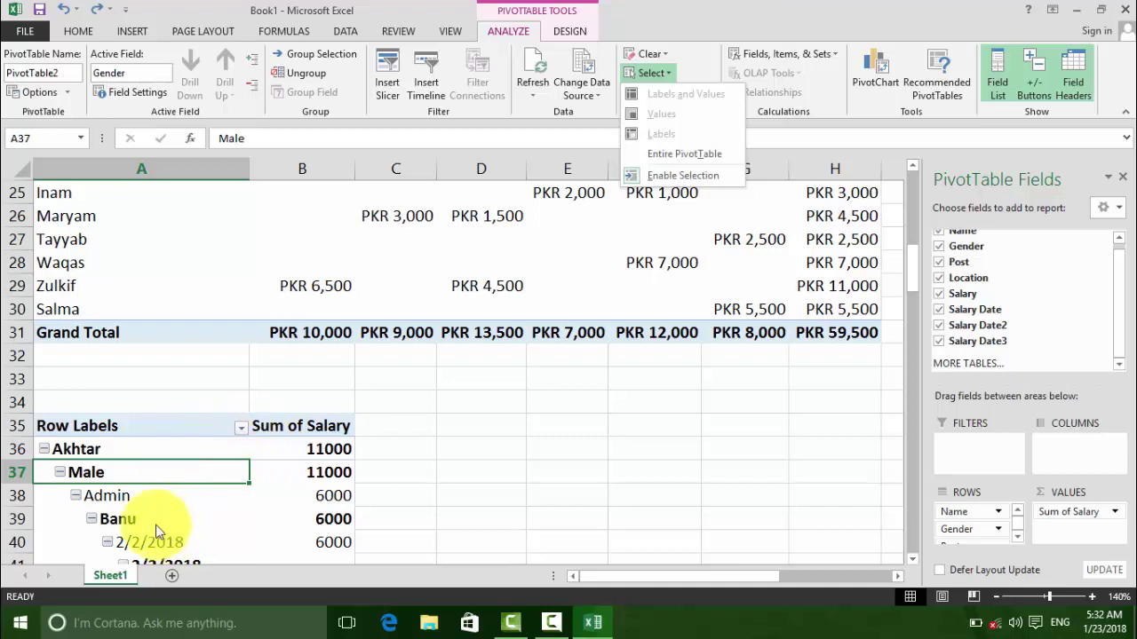
pyautogui.click(312, 480)
pyautogui.click(656, 72)
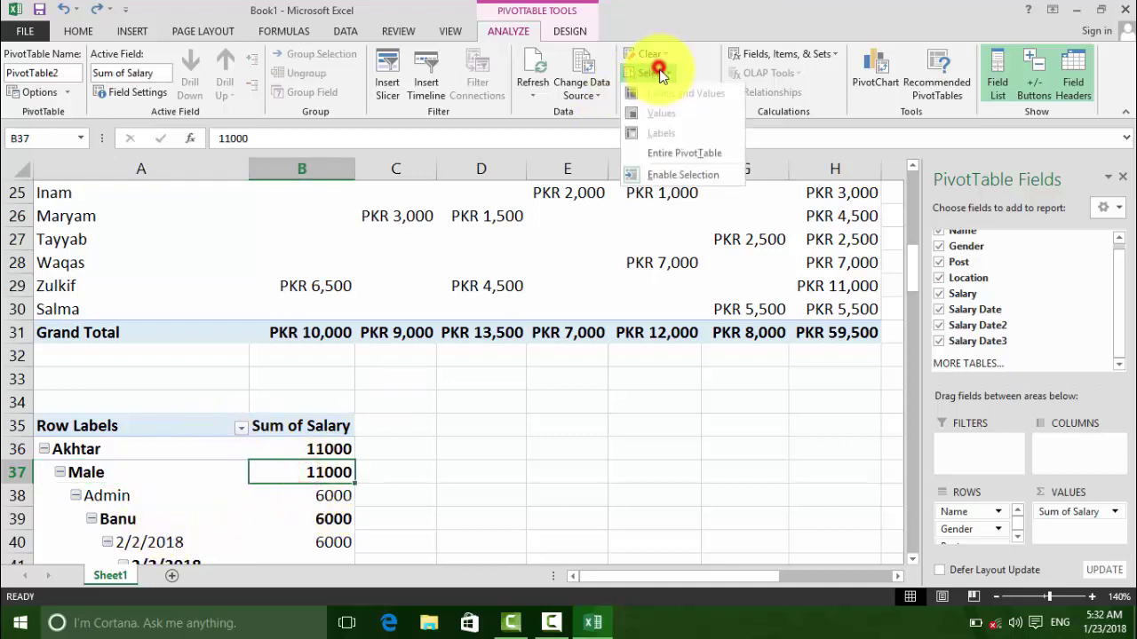
pyautogui.click(182, 454)
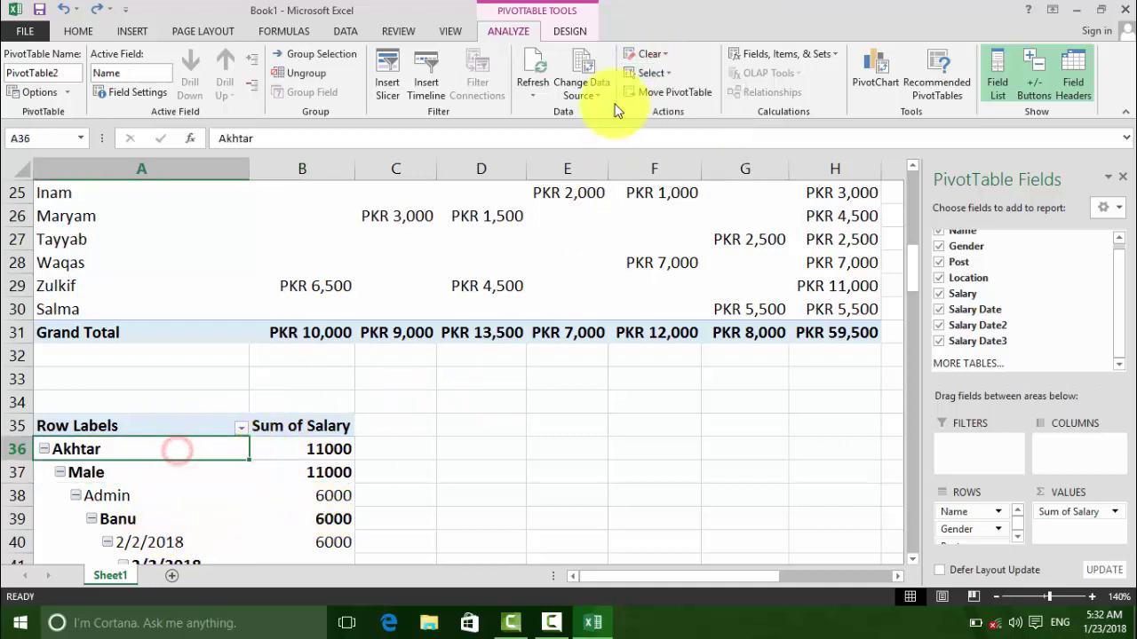
pyautogui.click(651, 74)
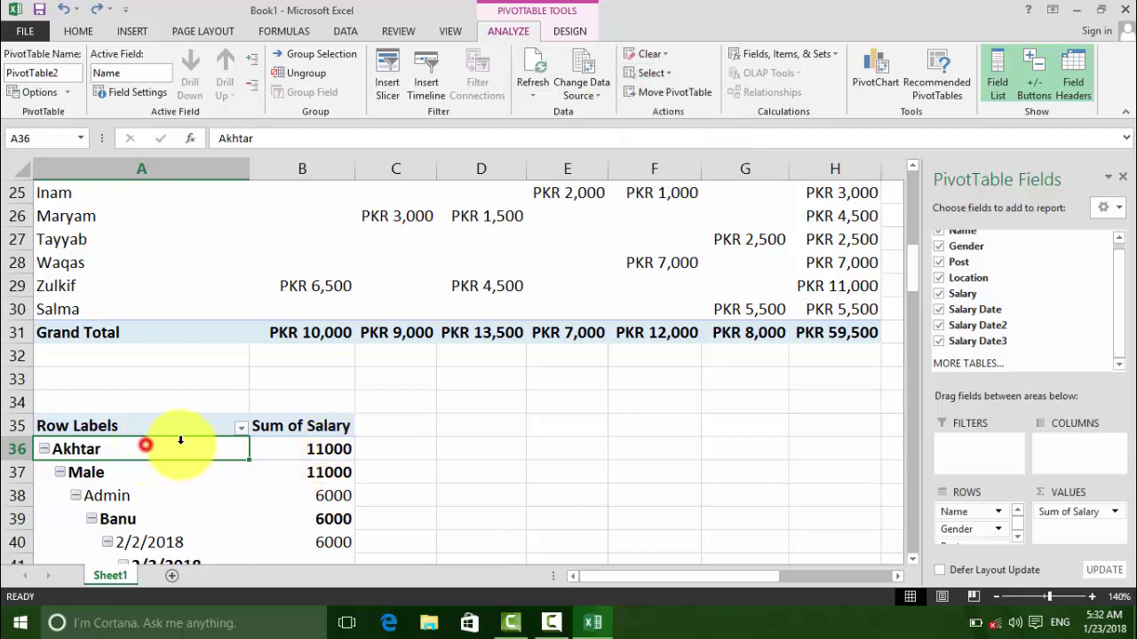
pyautogui.moveTo(159, 458); pyautogui.dragTo(302, 450)
pyautogui.click(661, 80)
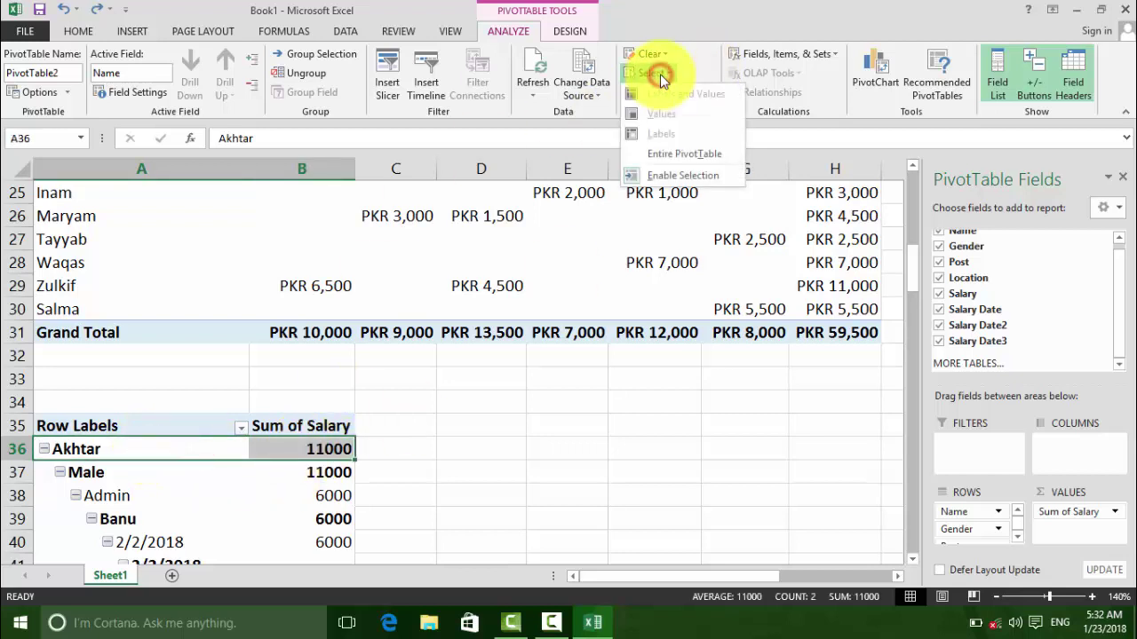
pyautogui.click(132, 497)
pyautogui.click(84, 448)
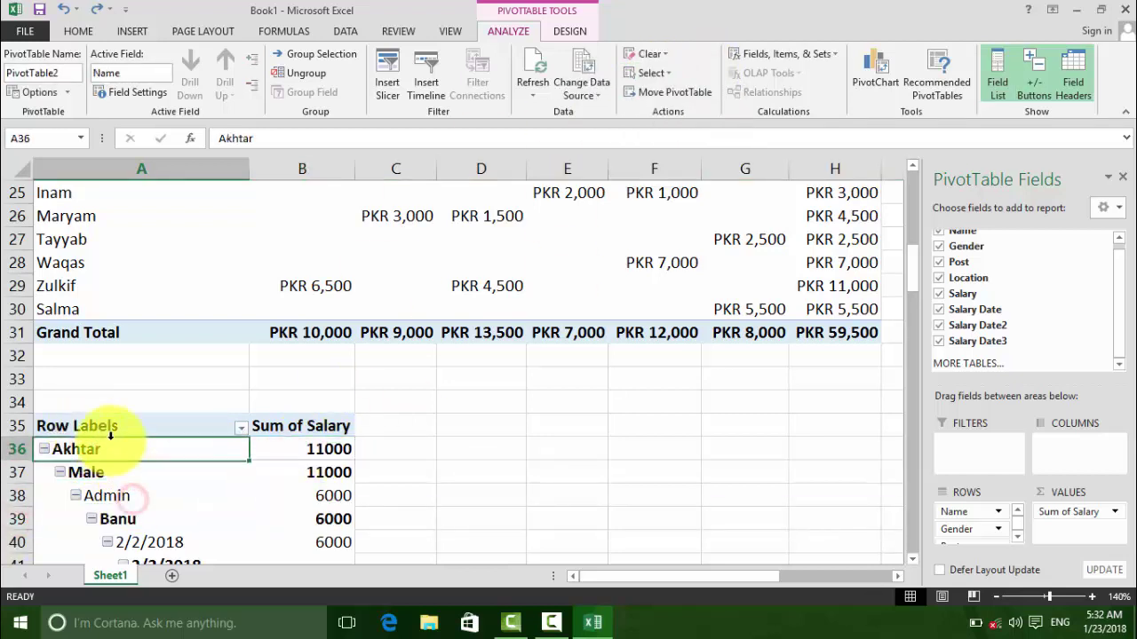
pyautogui.click(657, 71)
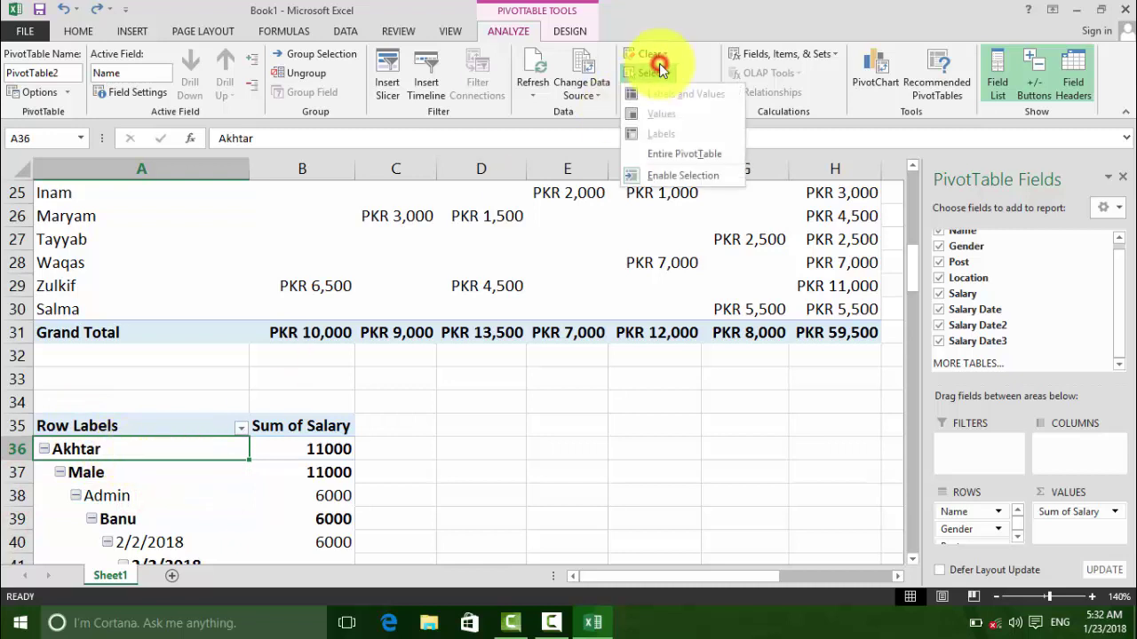
pyautogui.click(661, 157)
pyautogui.click(152, 450)
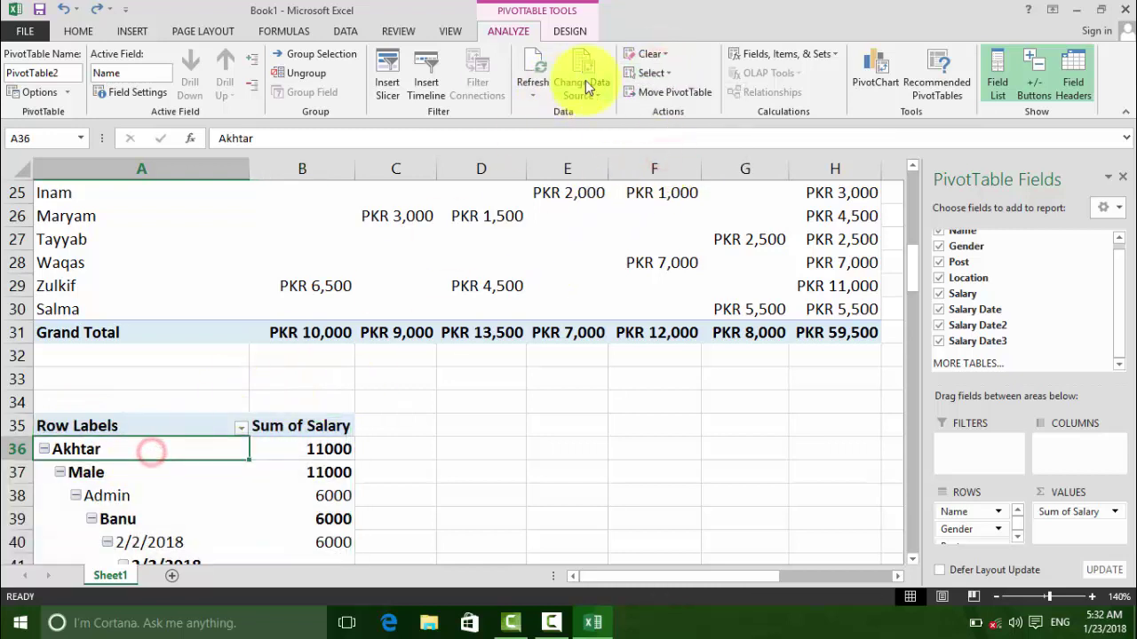
pyautogui.click(647, 74)
pyautogui.click(666, 152)
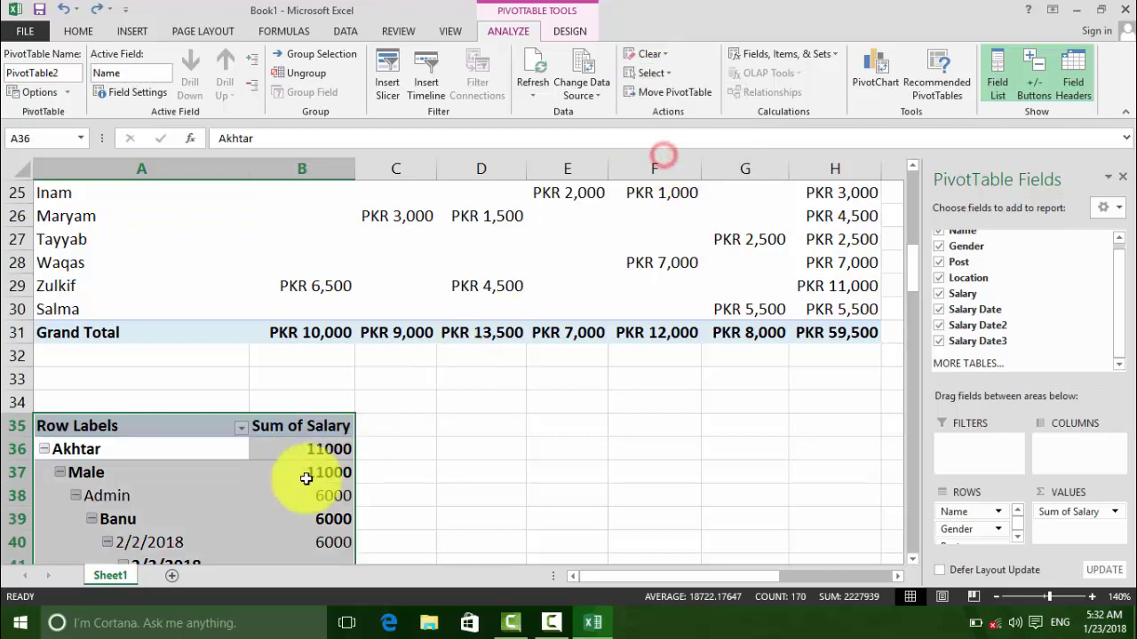
pyautogui.click(274, 477)
pyautogui.click(207, 420)
pyautogui.click(653, 74)
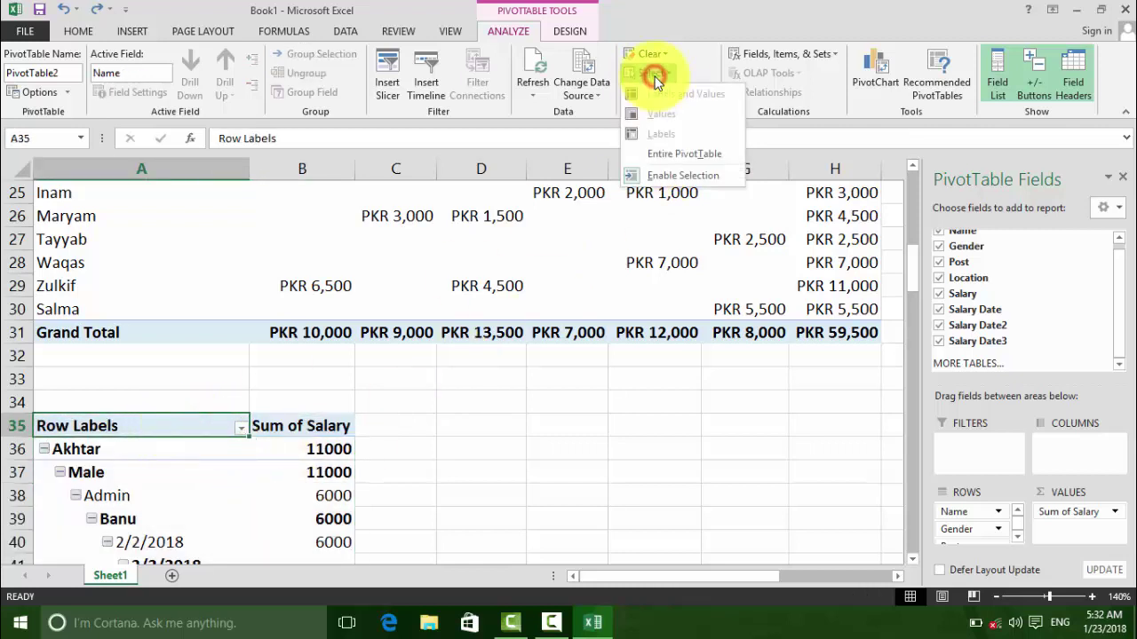
pyautogui.click(661, 158)
pyautogui.click(208, 520)
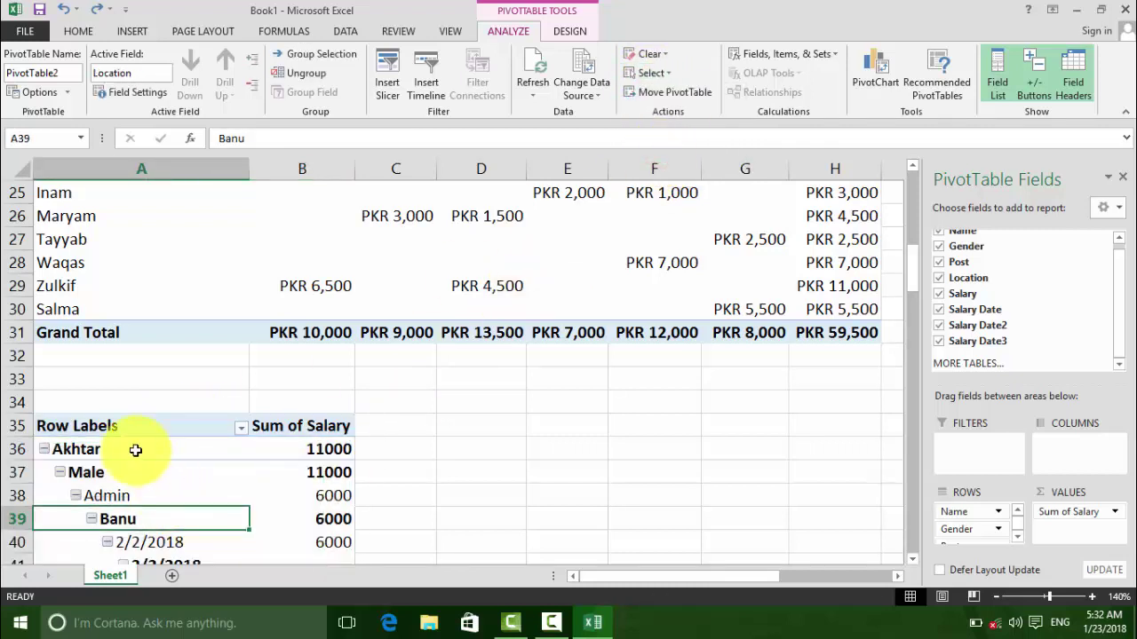
pyautogui.moveTo(134, 449); pyautogui.dragTo(321, 453)
pyautogui.click(646, 77)
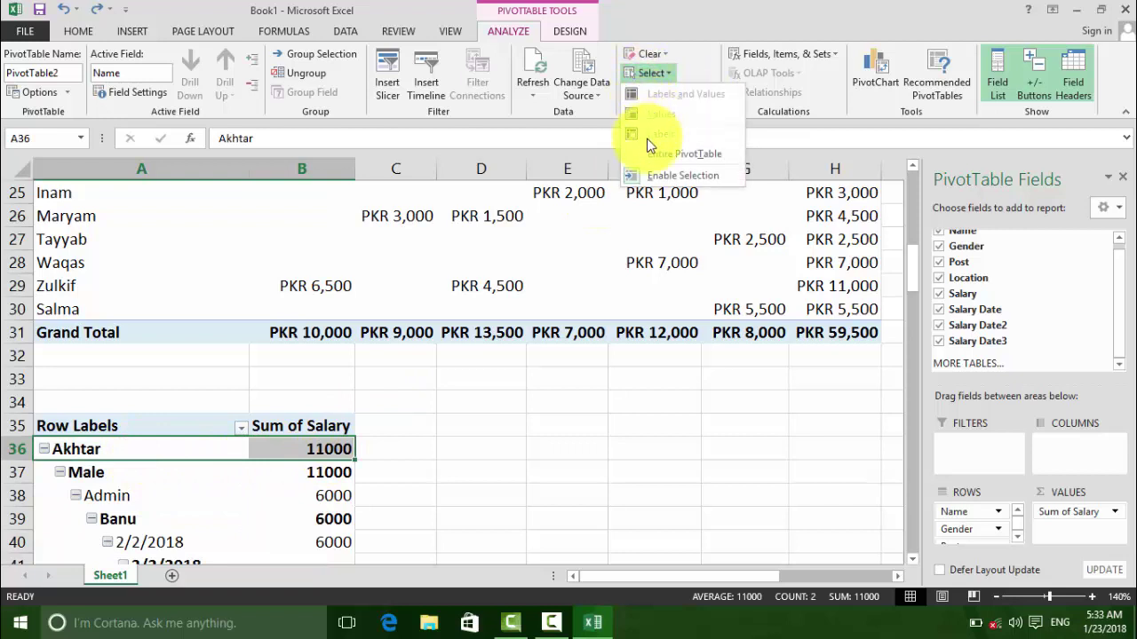
pyautogui.click(266, 442)
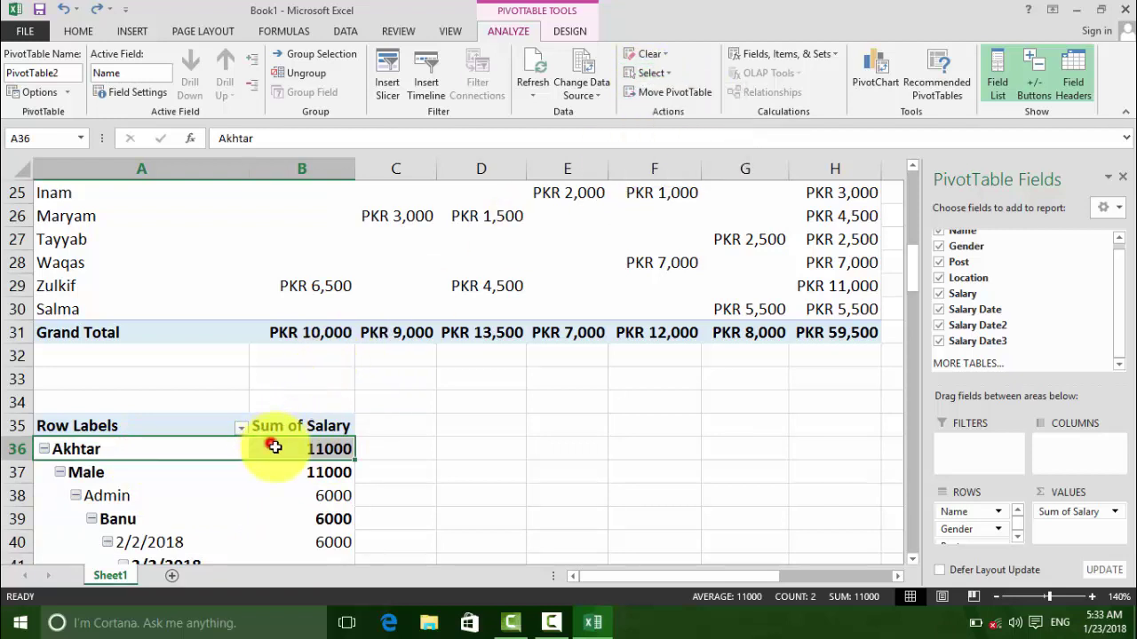
pyautogui.click(245, 503)
pyautogui.click(298, 447)
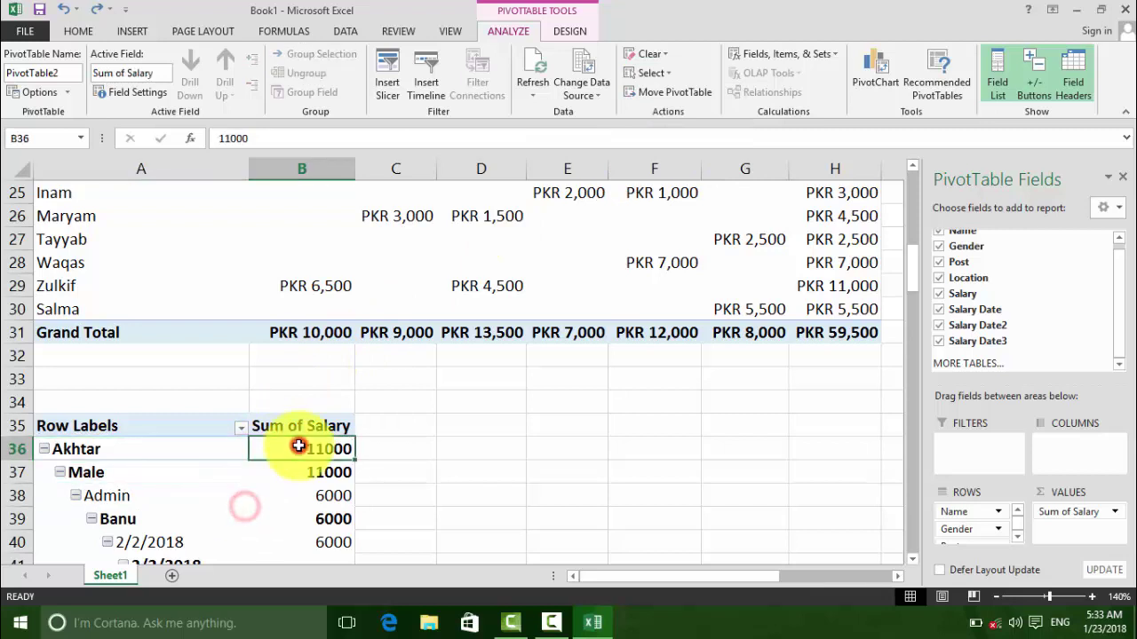
pyautogui.click(646, 71)
pyautogui.click(685, 154)
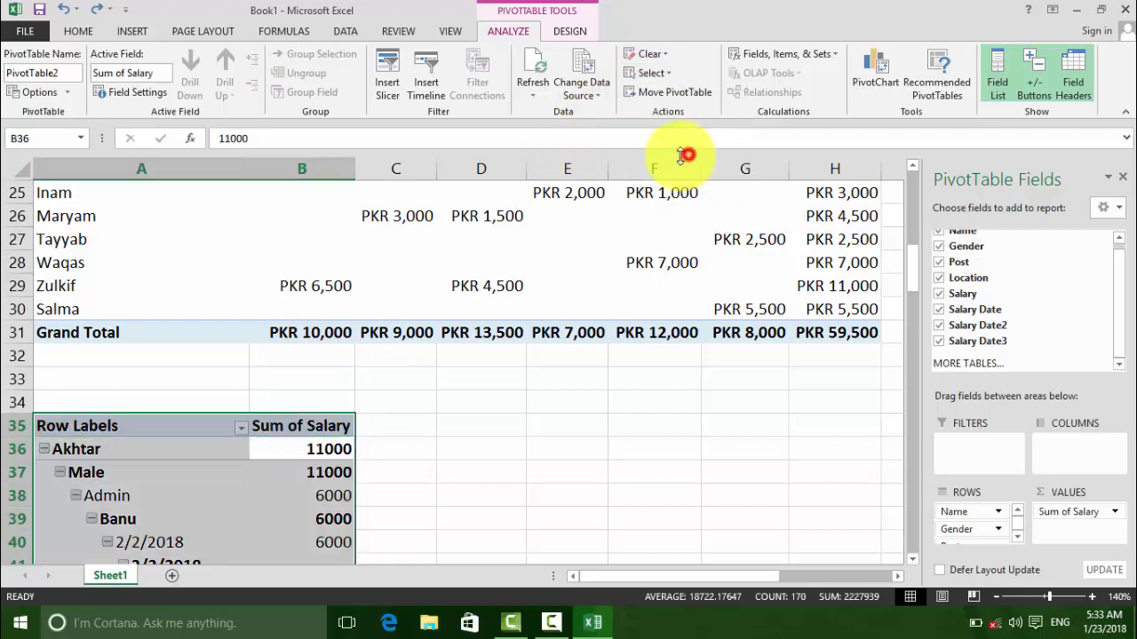
pyautogui.click(113, 511)
pyautogui.click(93, 449)
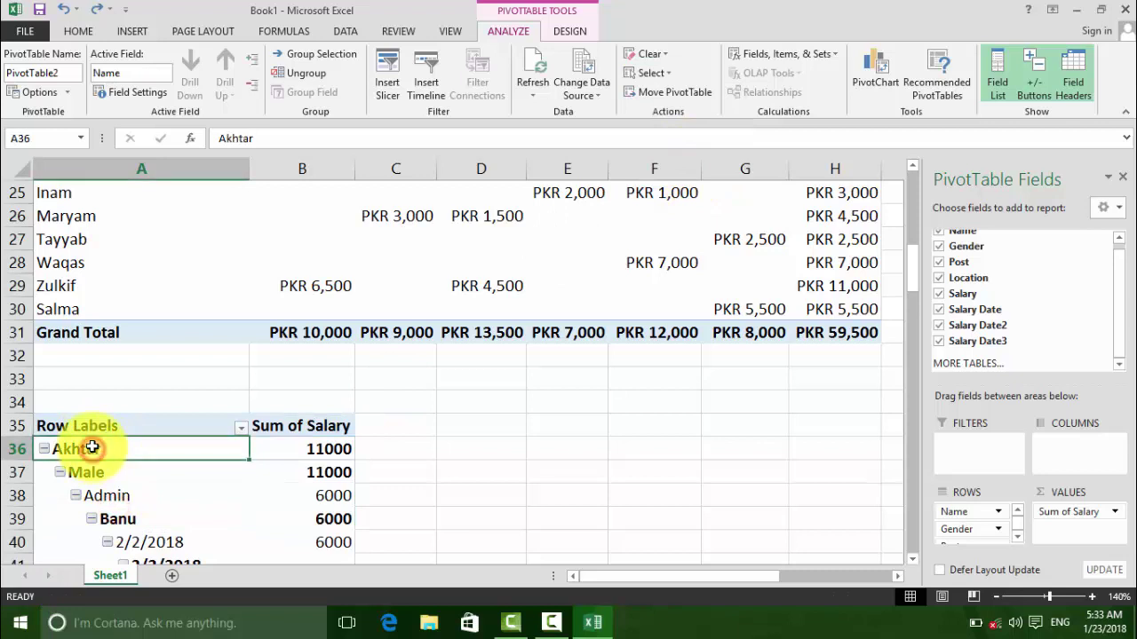
pyautogui.moveTo(92, 447); pyautogui.dragTo(120, 391)
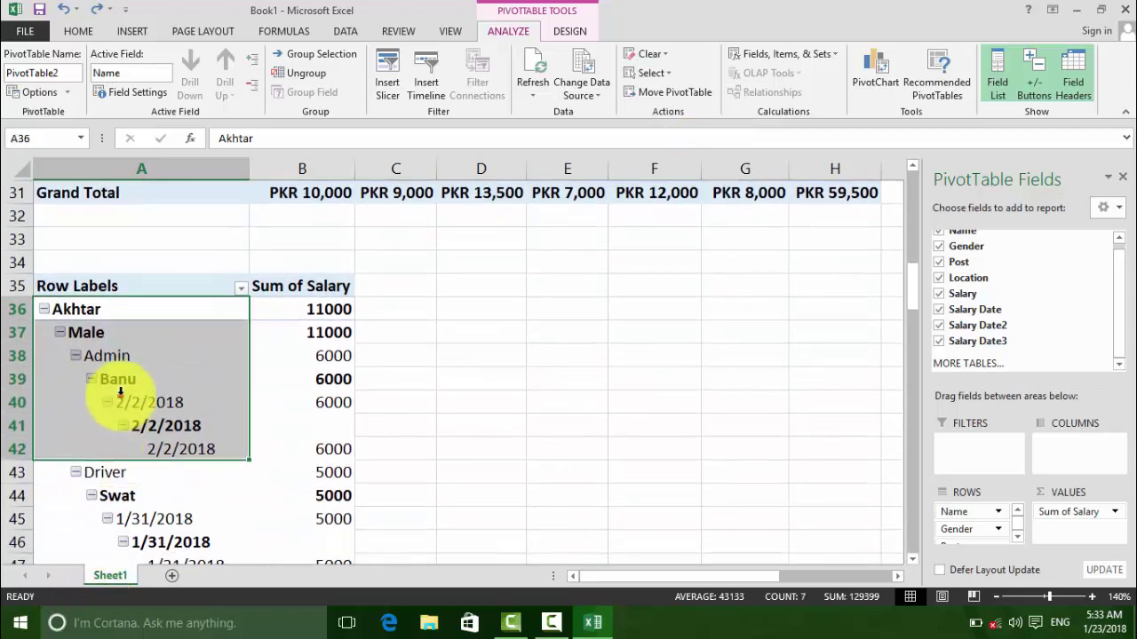
pyautogui.click(119, 395)
pyautogui.click(652, 75)
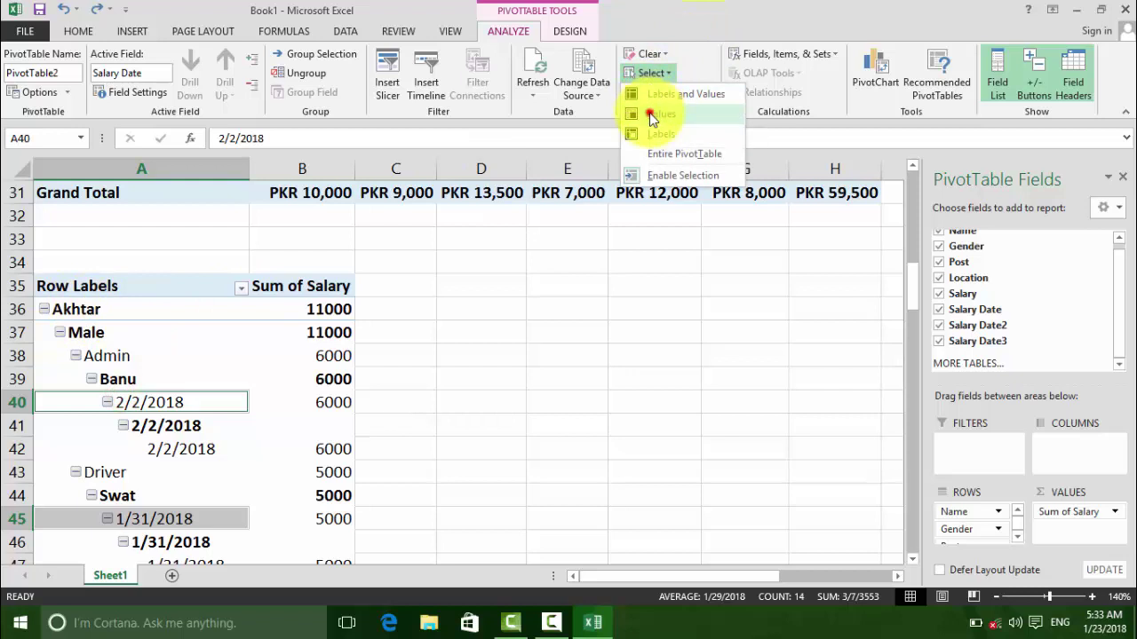
pyautogui.click(651, 115)
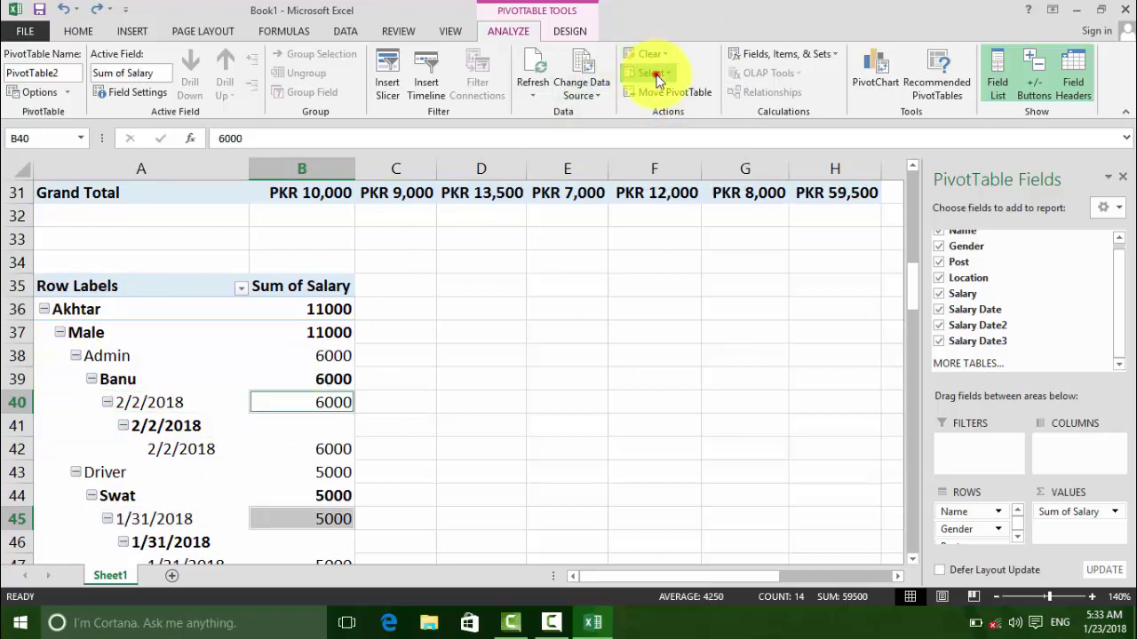
pyautogui.click(653, 73)
pyautogui.click(660, 136)
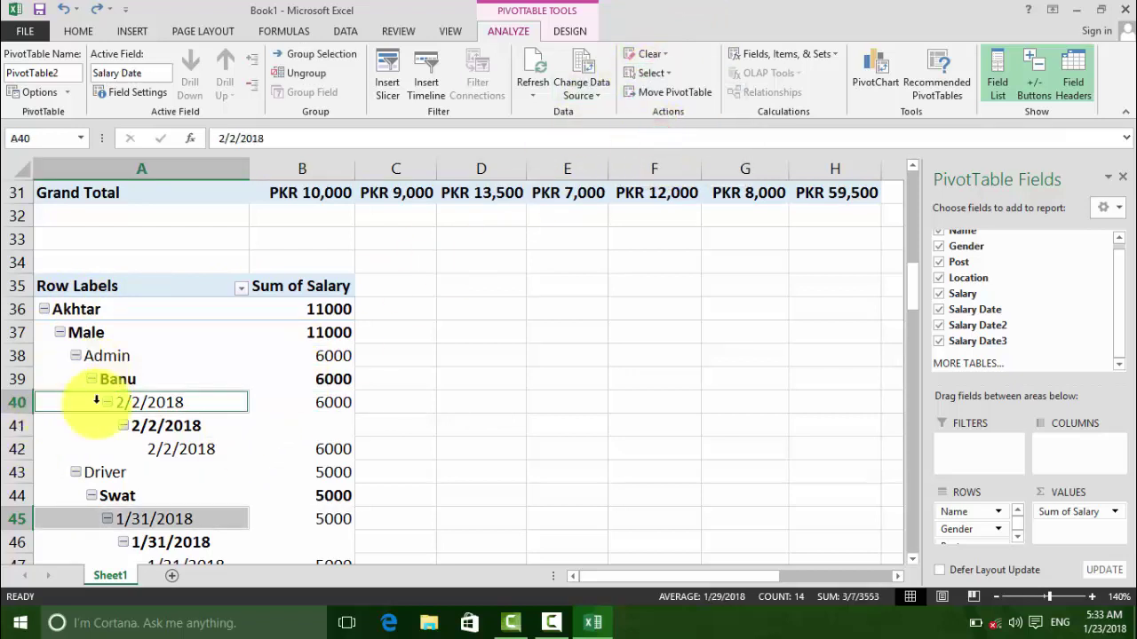
pyautogui.click(645, 75)
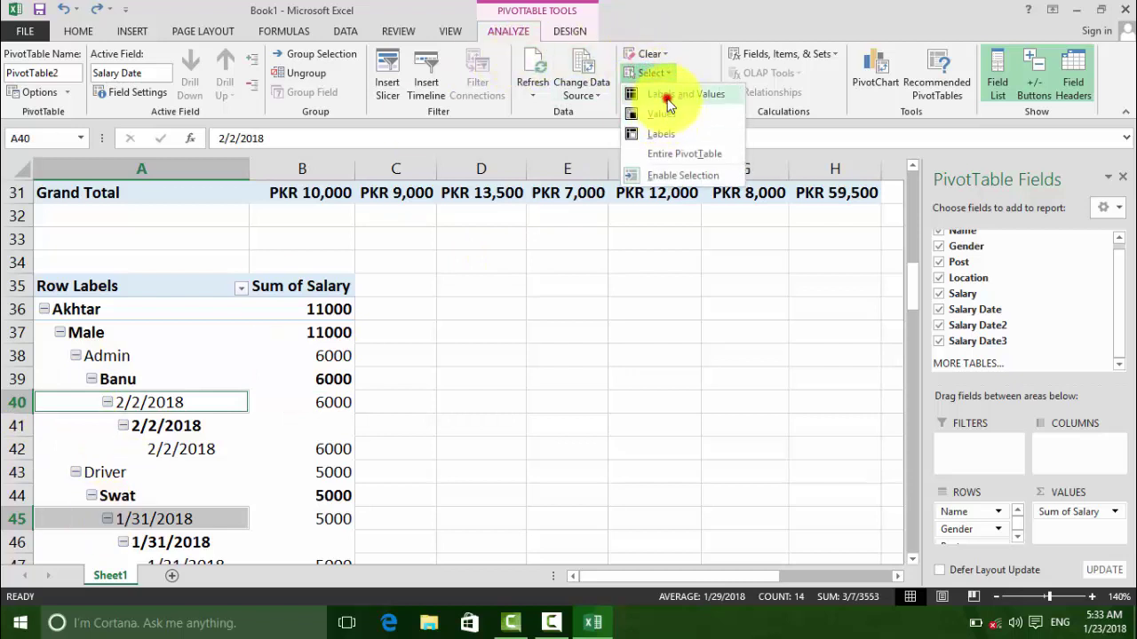
pyautogui.click(665, 94)
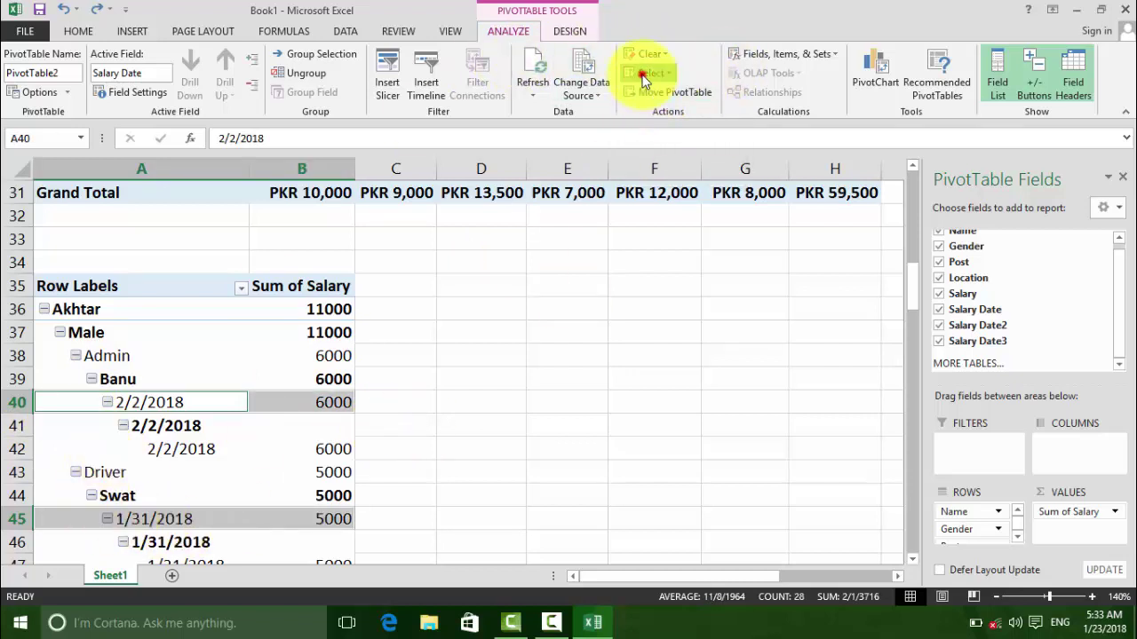
pyautogui.click(647, 73)
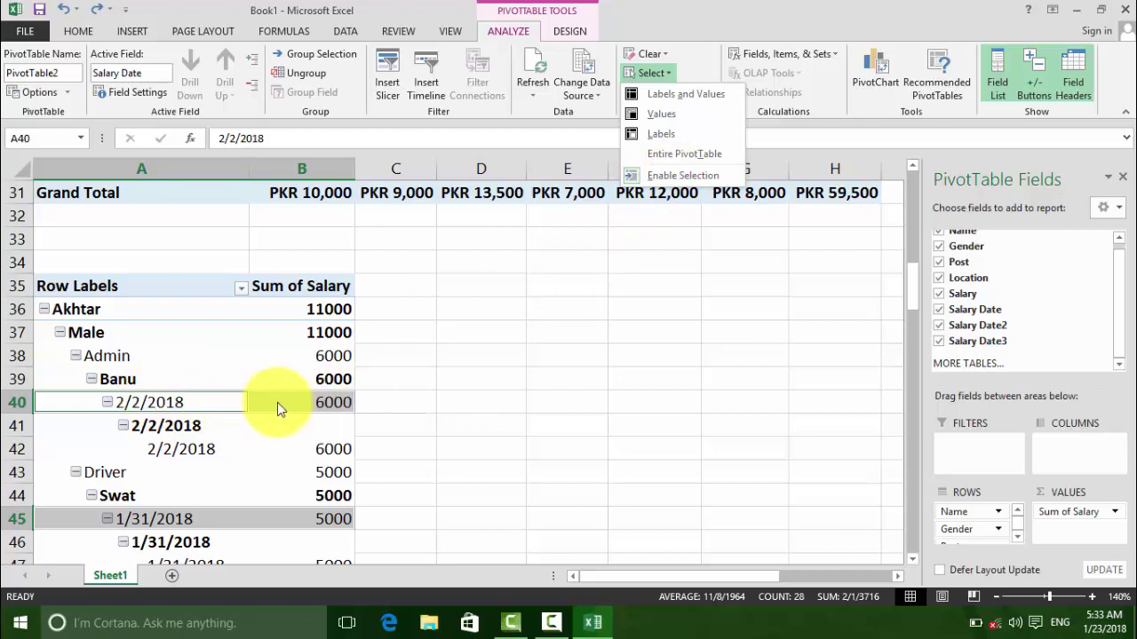
pyautogui.click(675, 175)
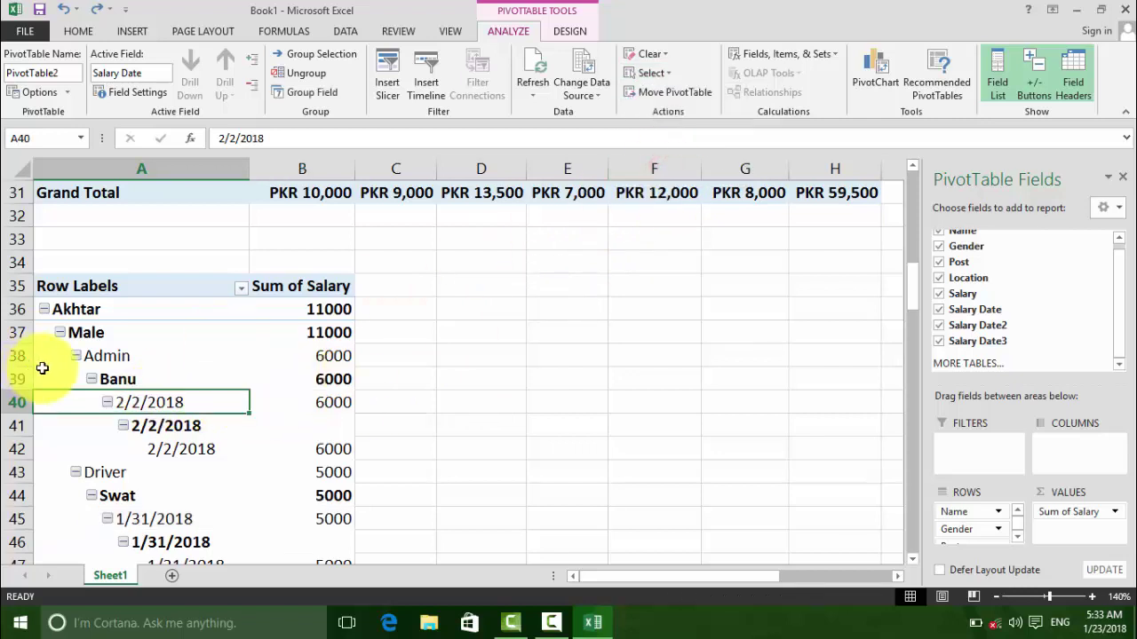
pyautogui.click(651, 73)
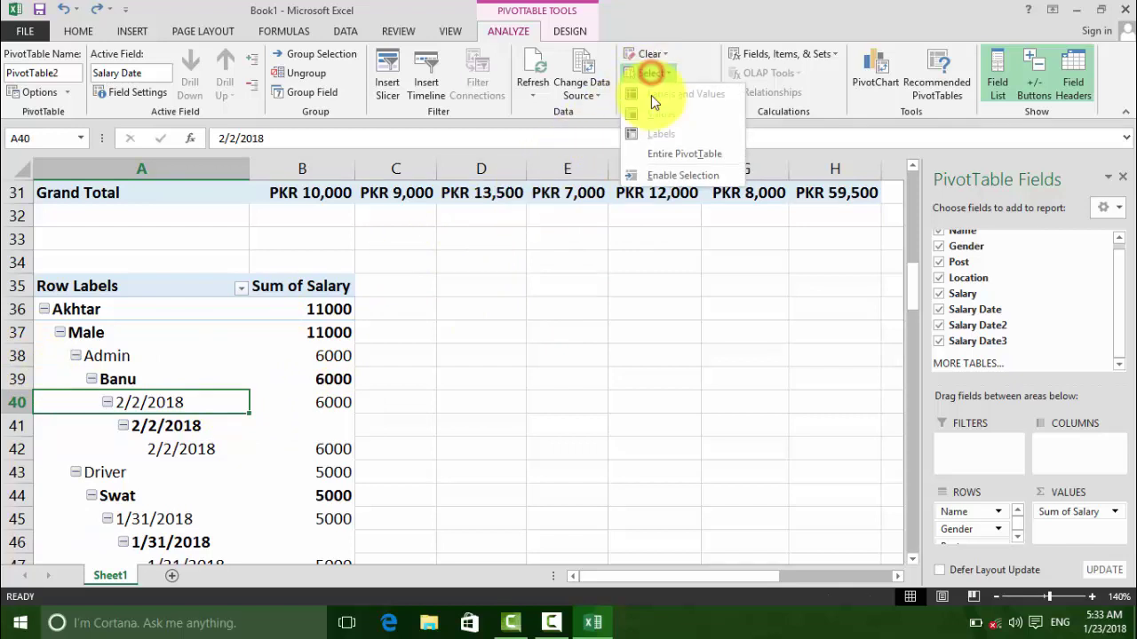
pyautogui.click(670, 171)
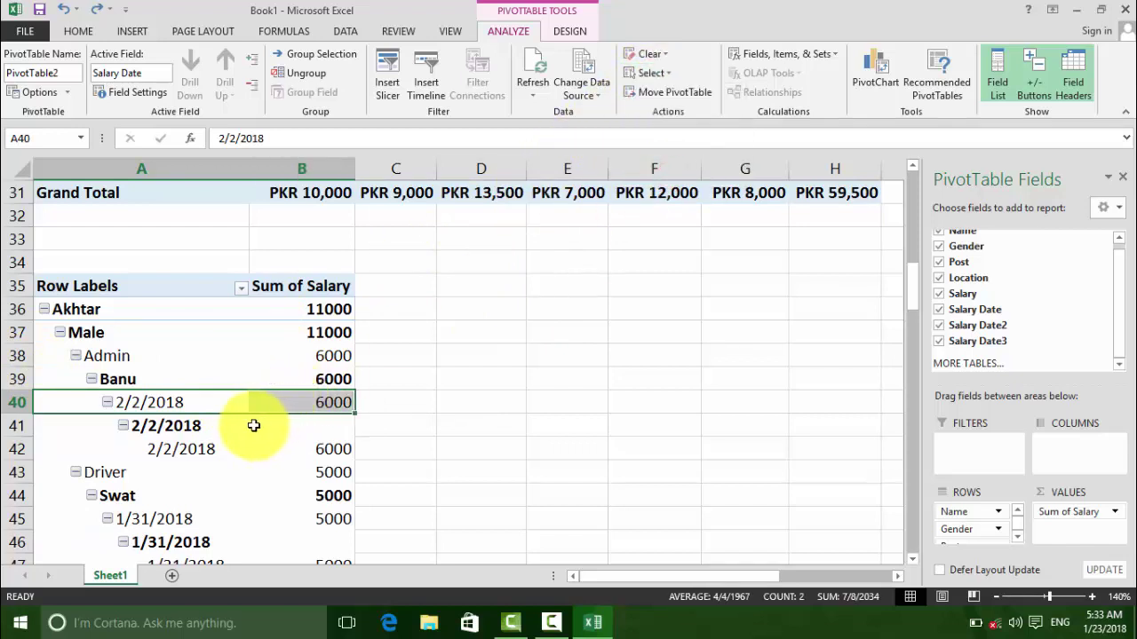